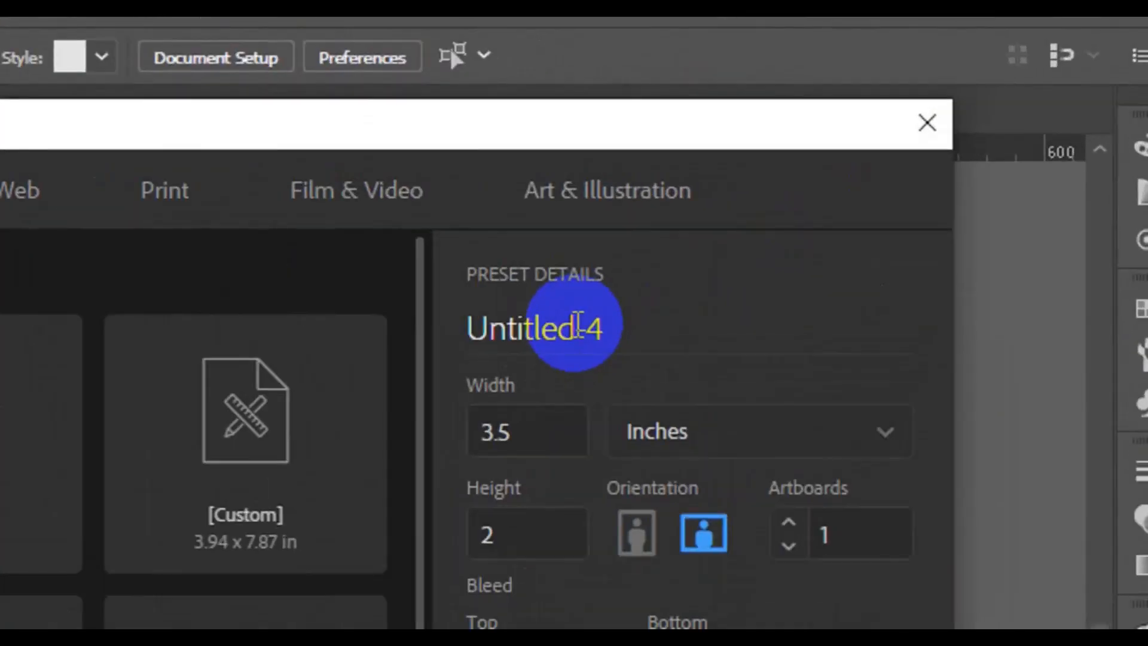
- Name the new document 'Modern business card', confirm 3.5 × 2 in, and create it
double_click(598, 333)
key(BackSpace)
text(Modern business card)
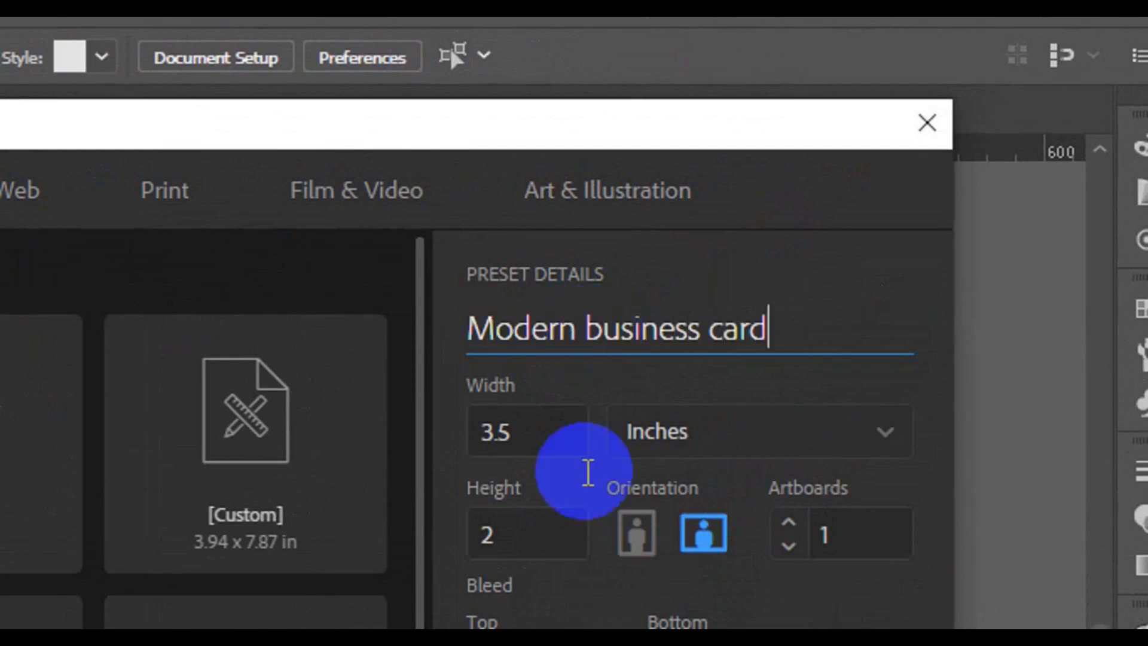
click(482, 450)
click(556, 535)
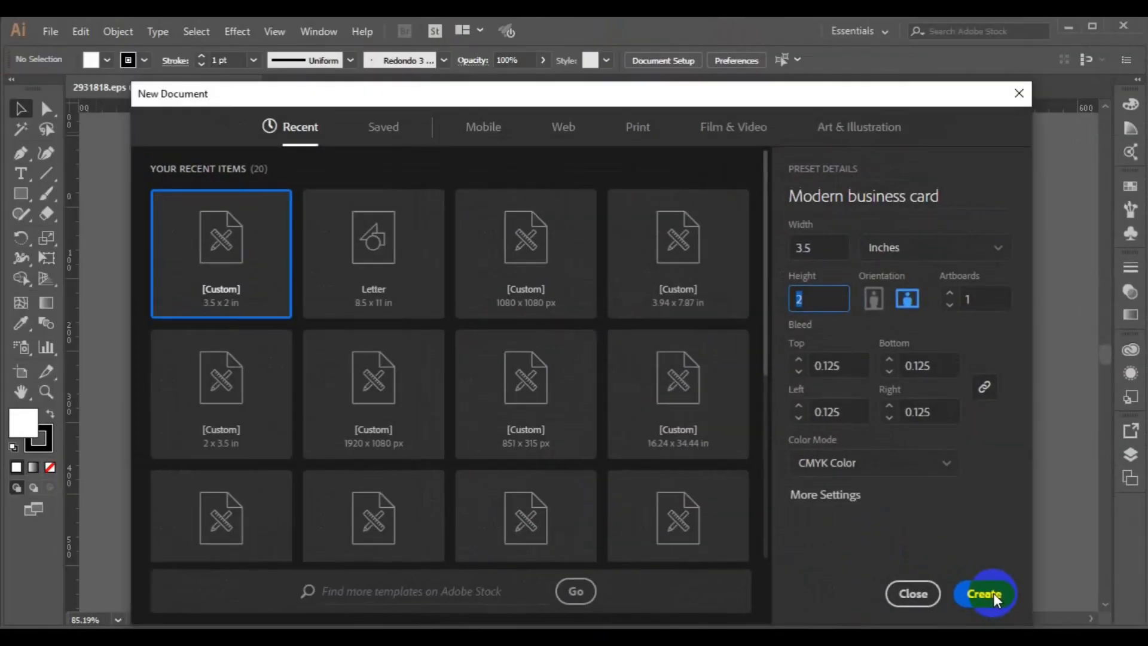
click(861, 559)
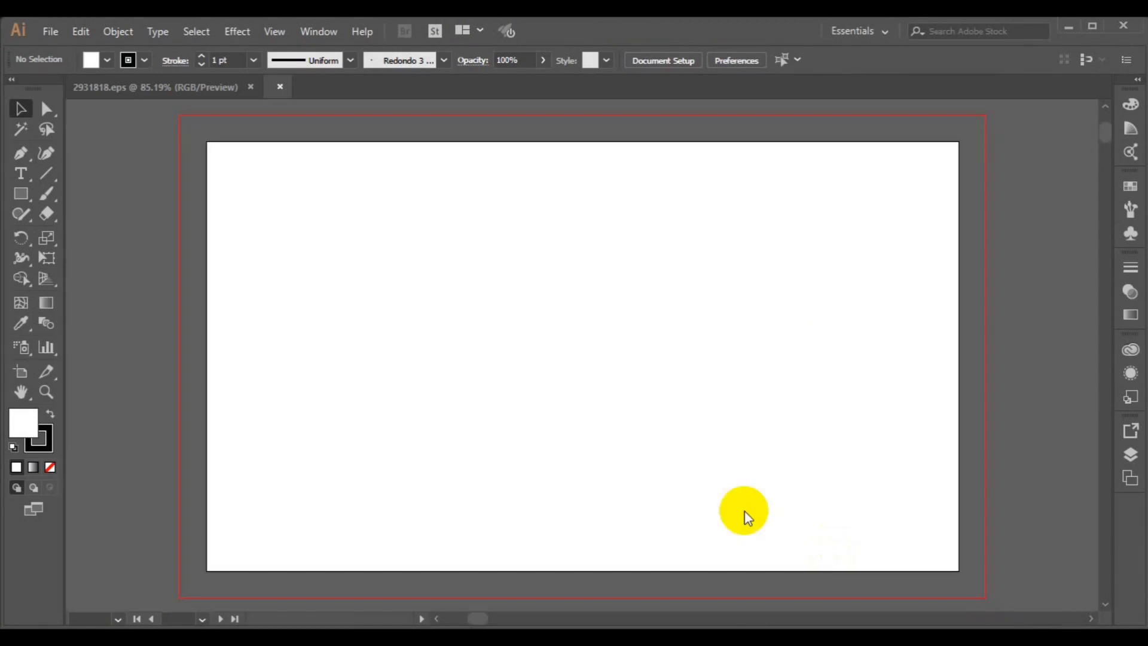
- Zoom out and pan to frame the artboard, then click it with the Rectangle tool
key(ctrl+minus)
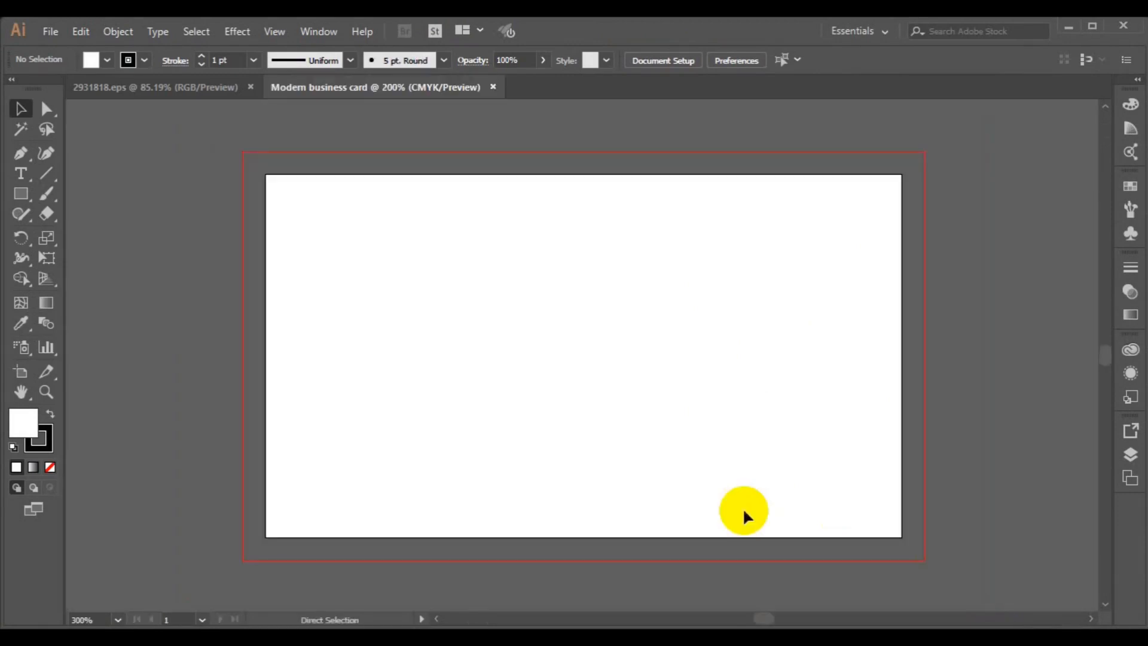
key(ctrl+minus)
key(ctrl+minus)
key(h)
click(587, 413)
drag(587, 414, 574, 384)
click(29, 214)
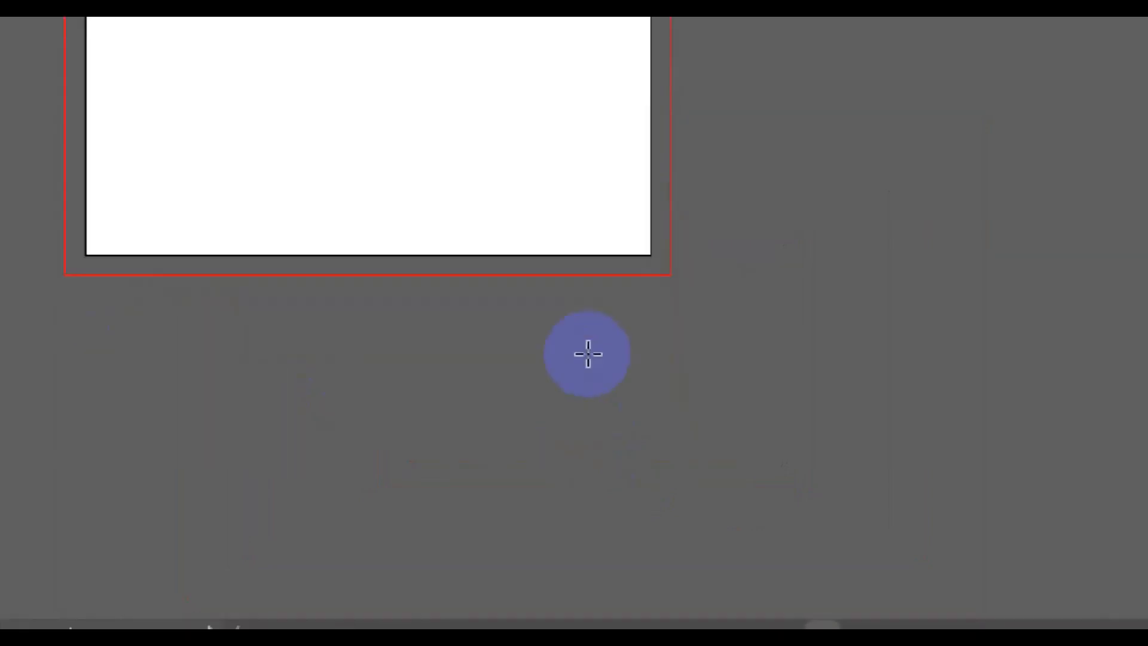
click(510, 310)
- Create a 3.5 × 2 in rectangle and snap it exactly onto the artboard
click(327, 97)
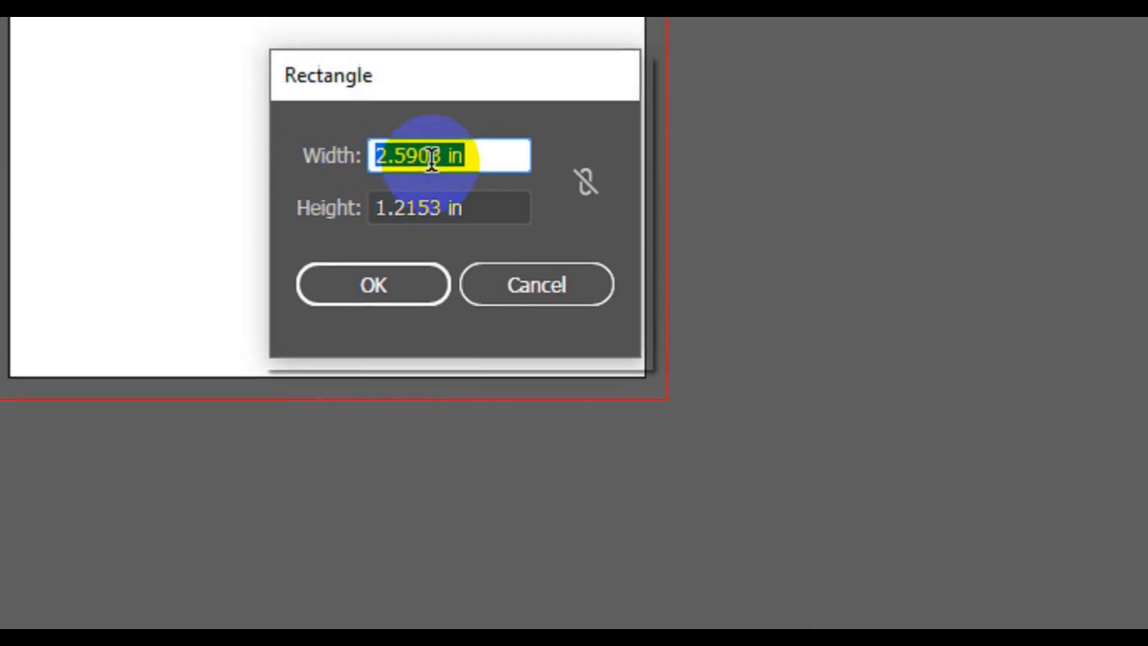
click(432, 160)
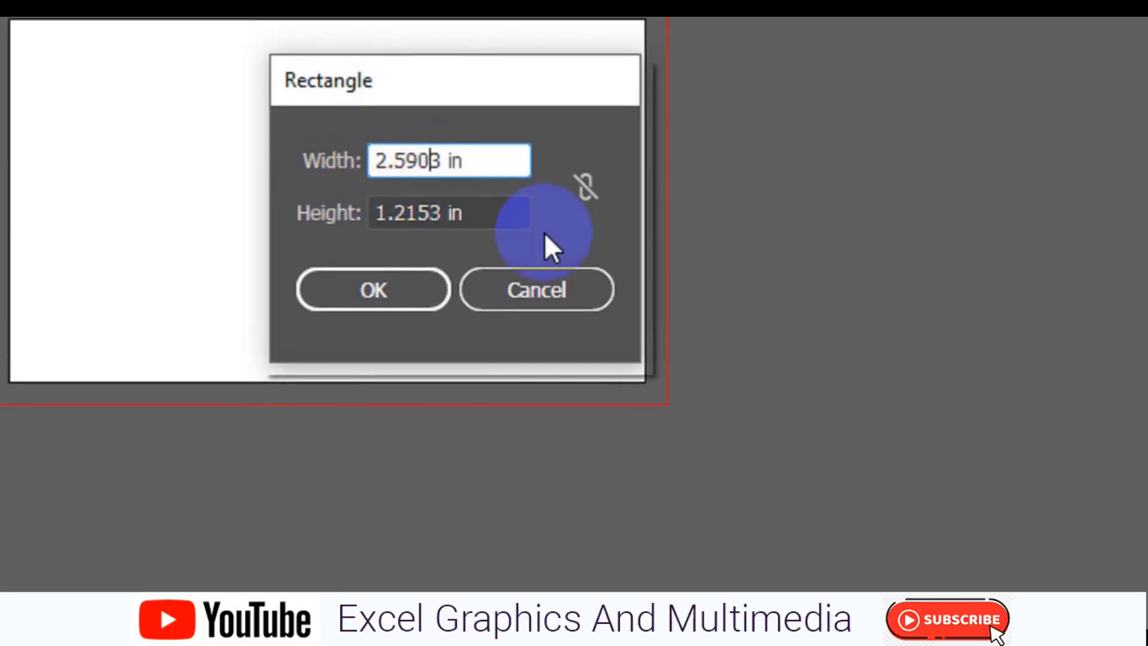
key(Right)
key(Right)
key(Left)
key(Left)
key(BackSpace)
key(BackSpace)
key(BackSpace)
key(BackSpace)
key(BackSpace)
key(Right)
text(.)
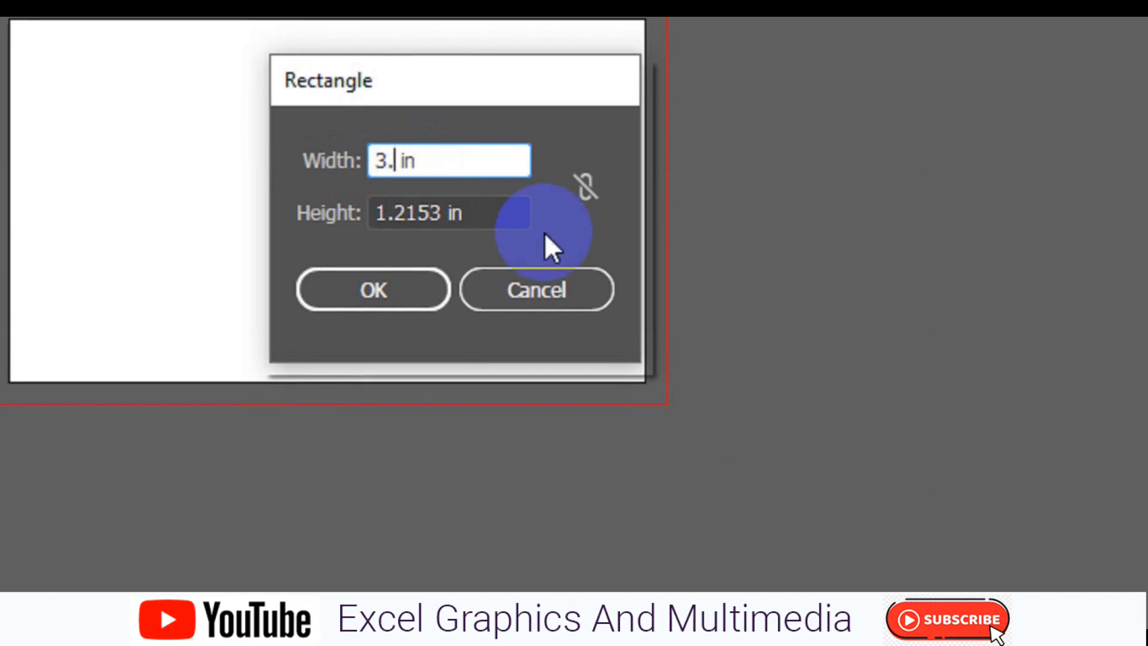
click(443, 215)
key(BackSpace)
key(BackSpace)
key(BackSpace)
key(BackSpace)
key(BackSpace)
key(BackSpace)
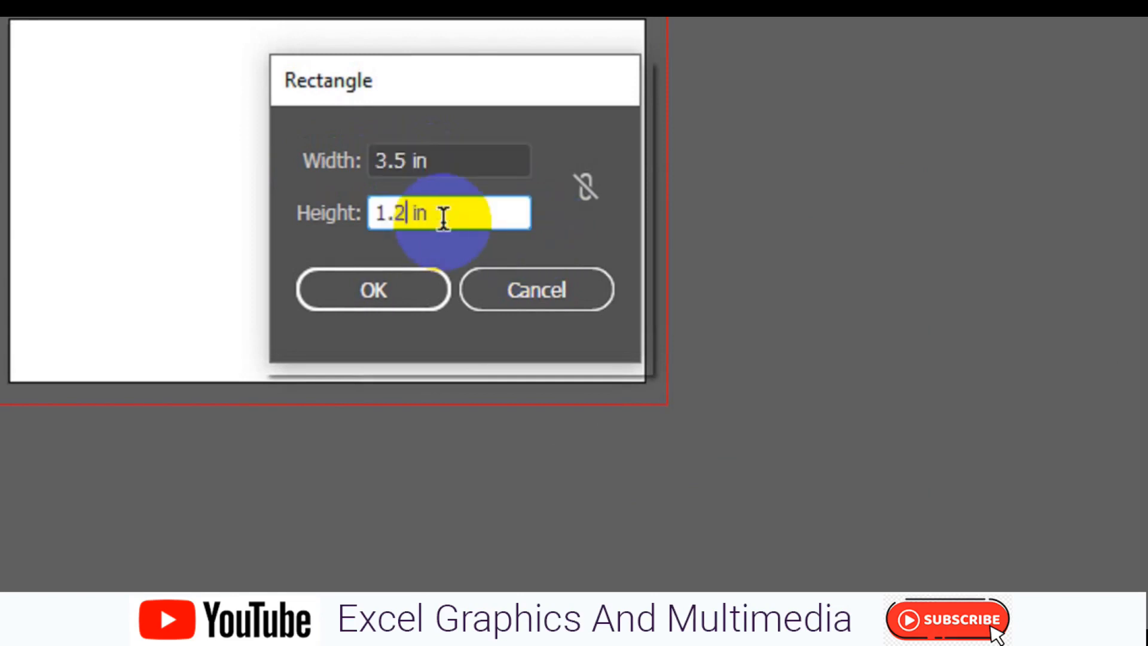
text(2)
click(410, 289)
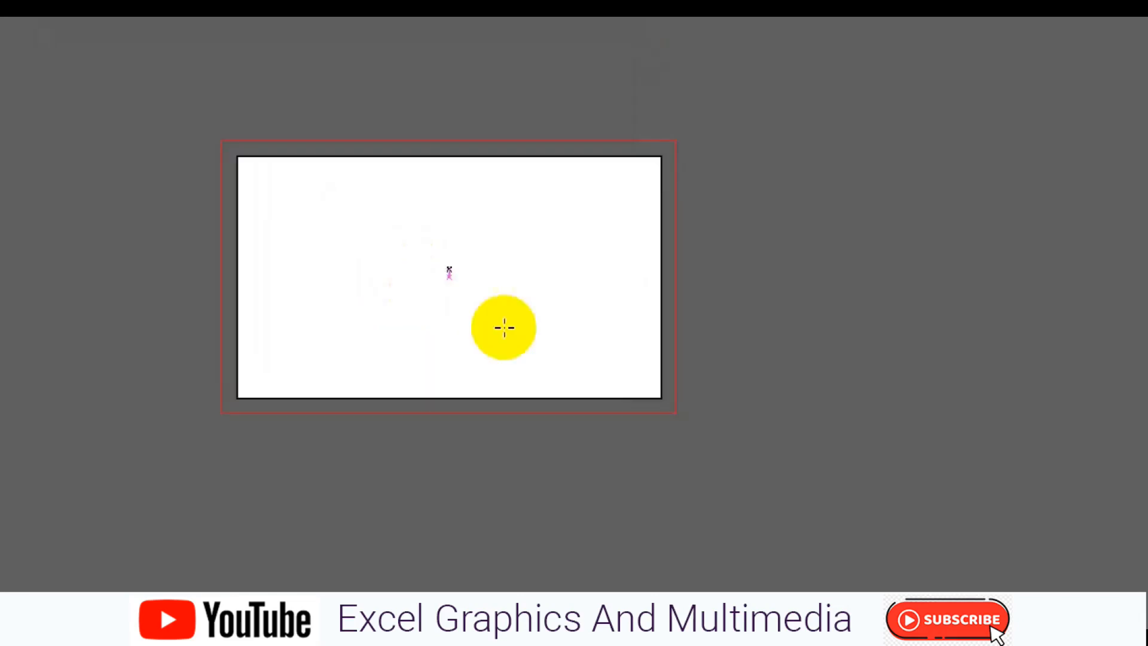
click(21, 109)
drag(667, 396, 511, 316)
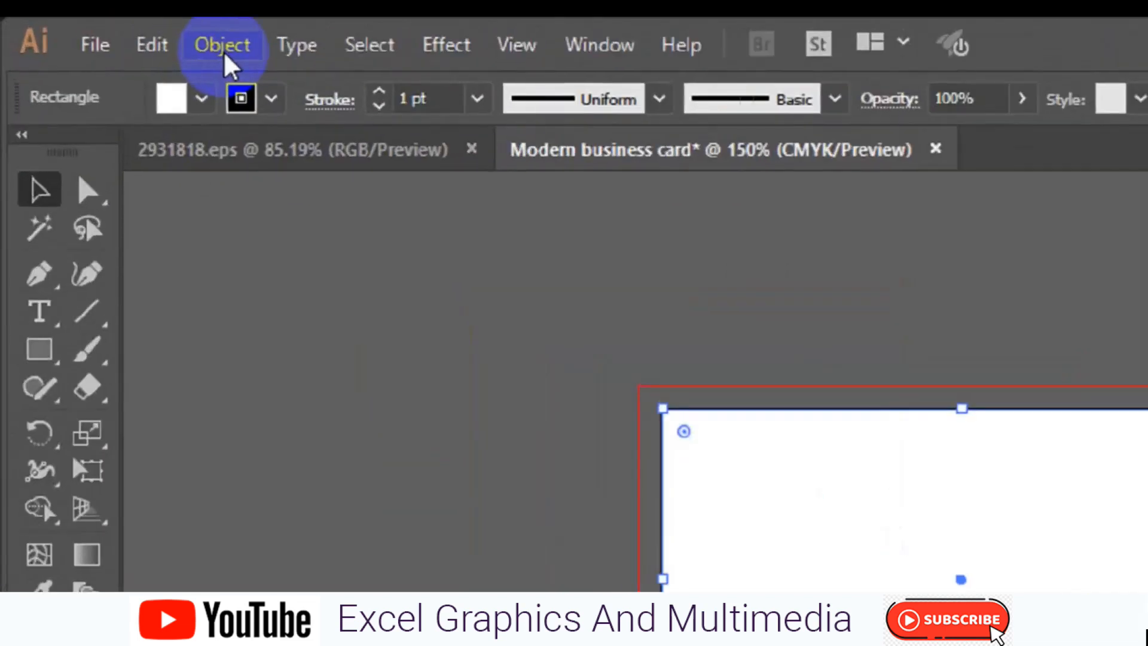
- Offset the rectangle's path by -0.125 in with miter joins
click(238, 54)
mouse_move(468, 551)
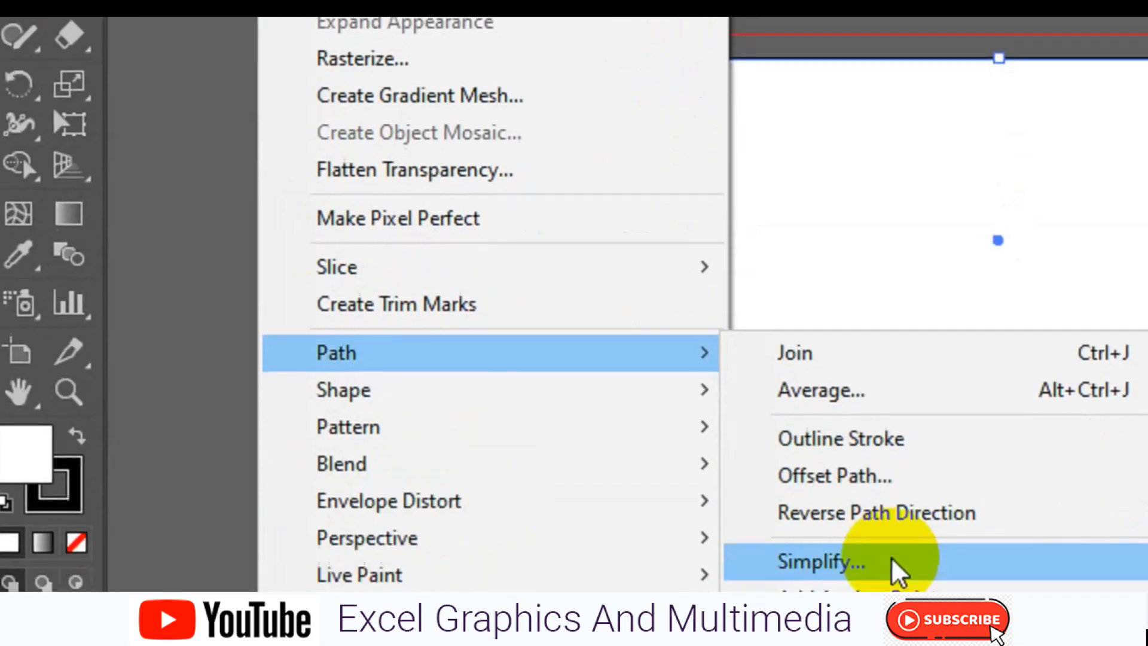
click(870, 461)
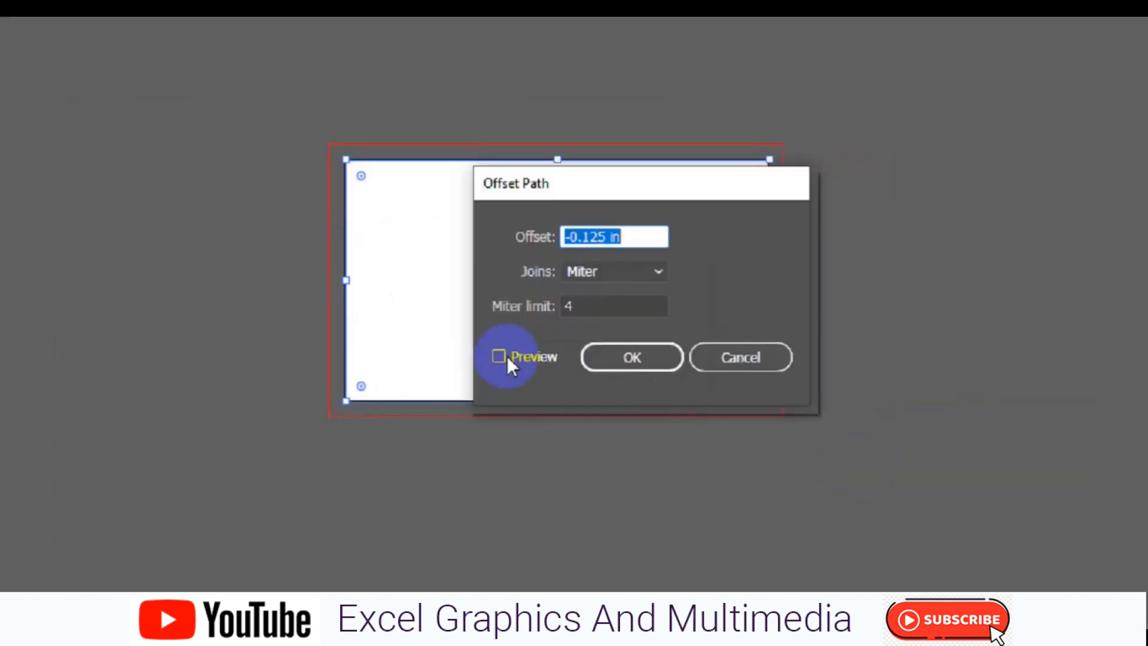
click(498, 357)
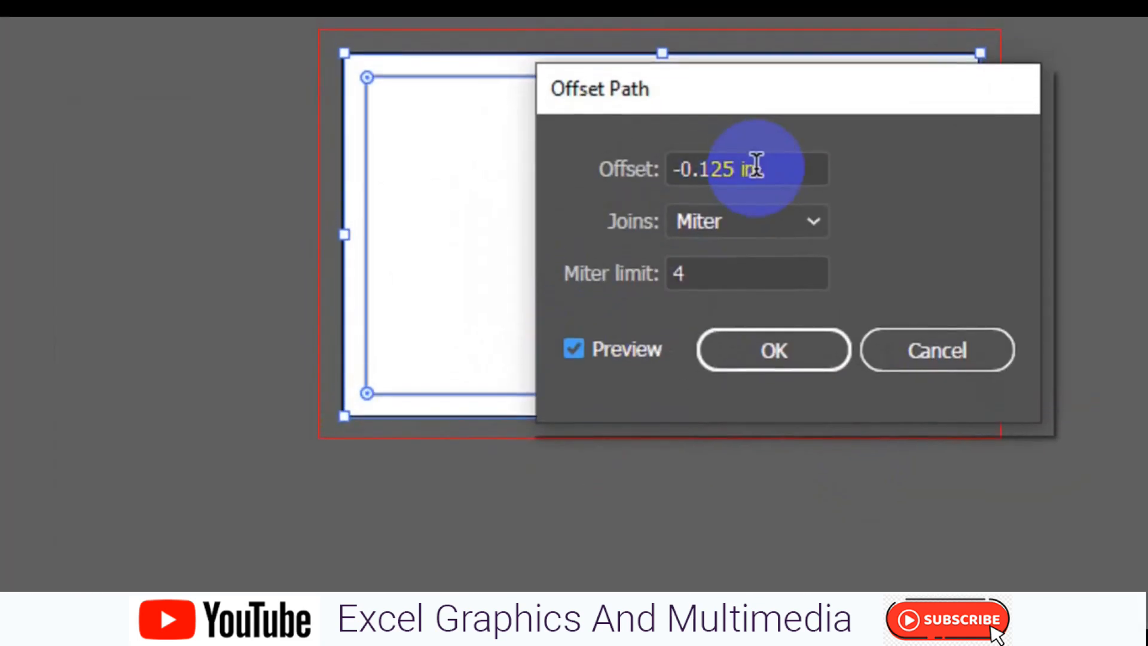
click(542, 242)
click(748, 234)
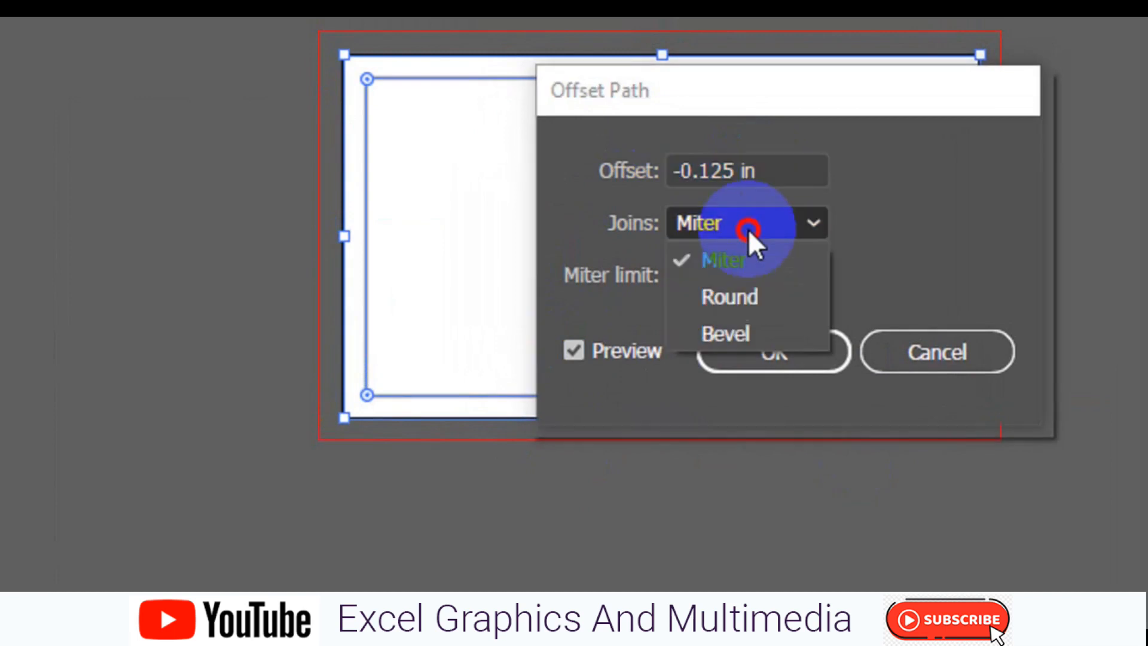
click(828, 362)
click(730, 275)
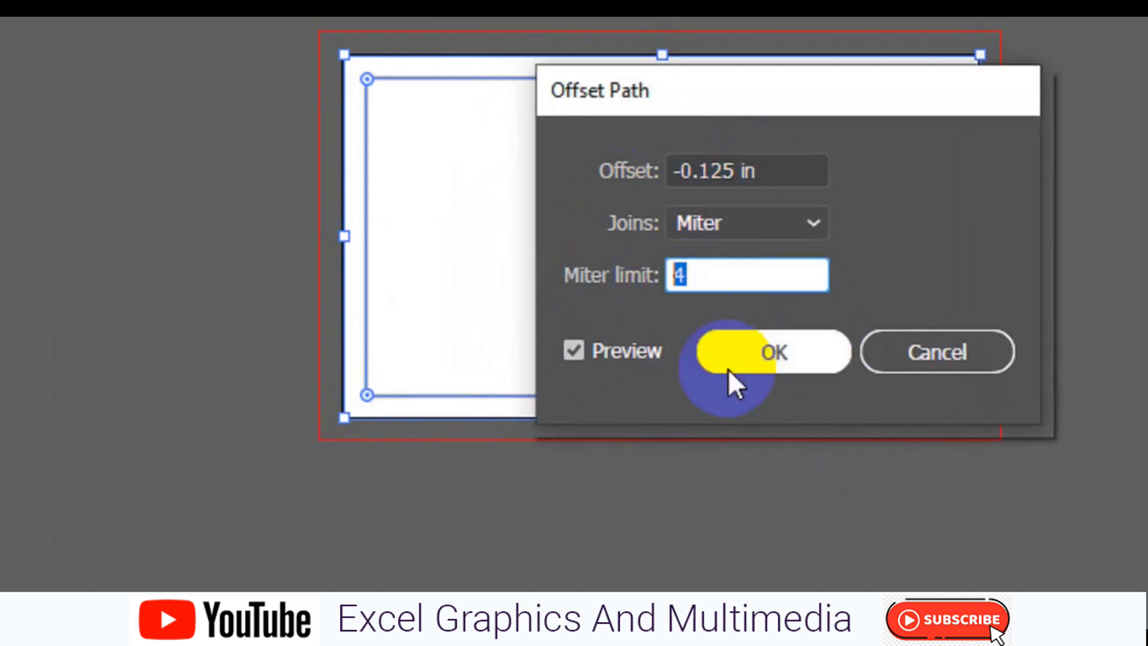
click(799, 350)
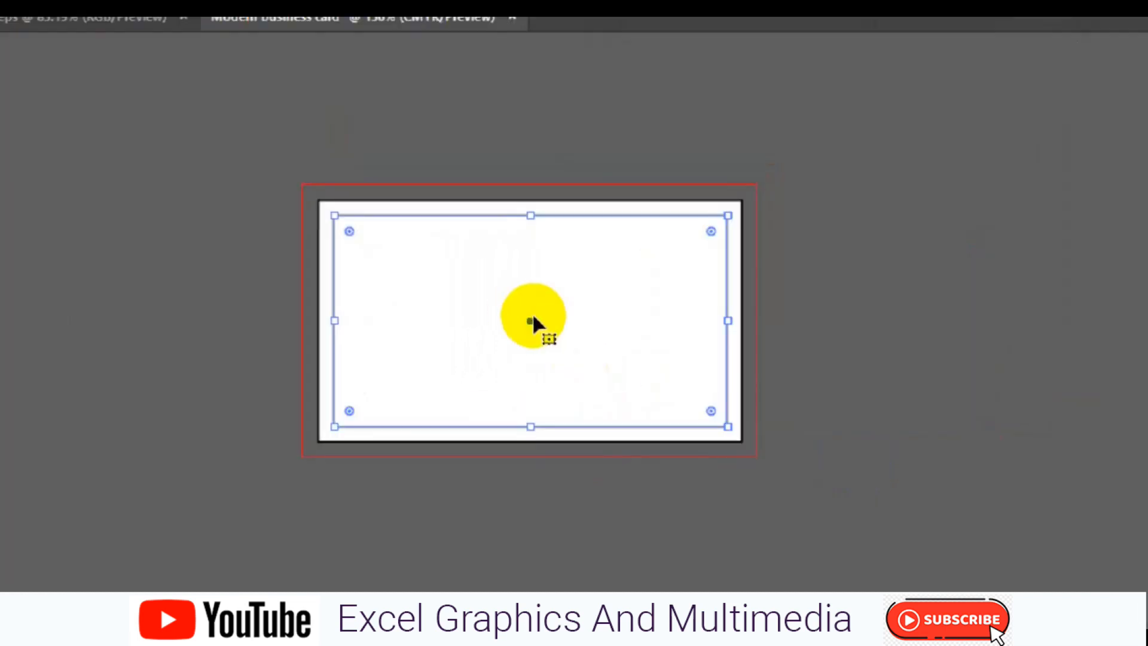
- Convert the inset path into guides and deselect to reveal them
right_click(572, 326)
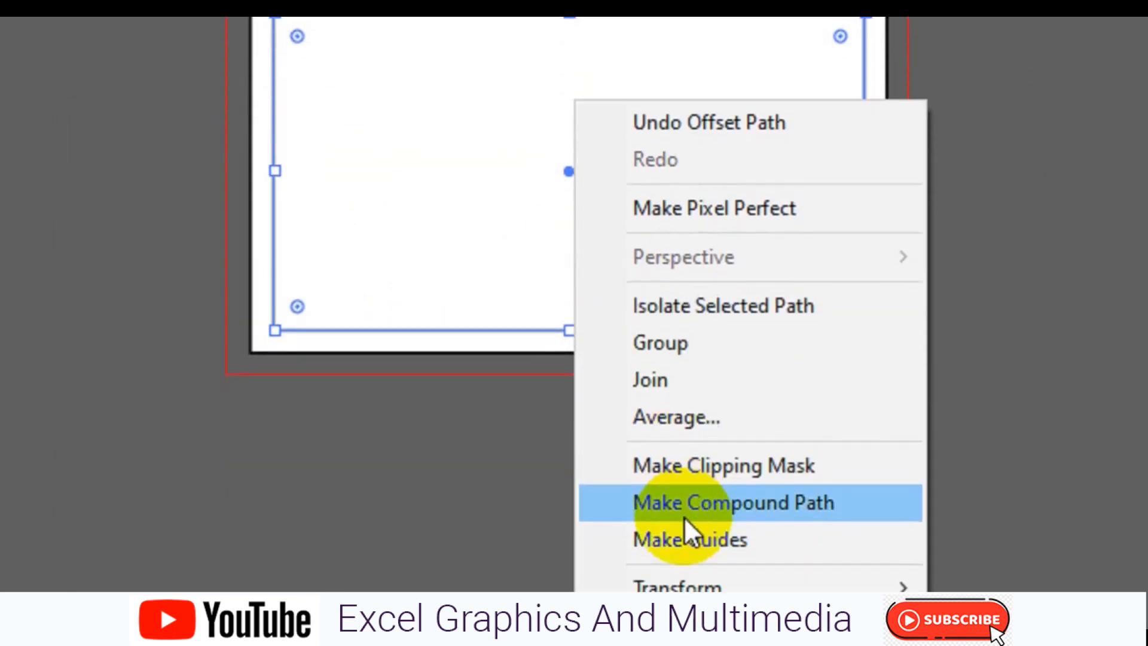
click(687, 501)
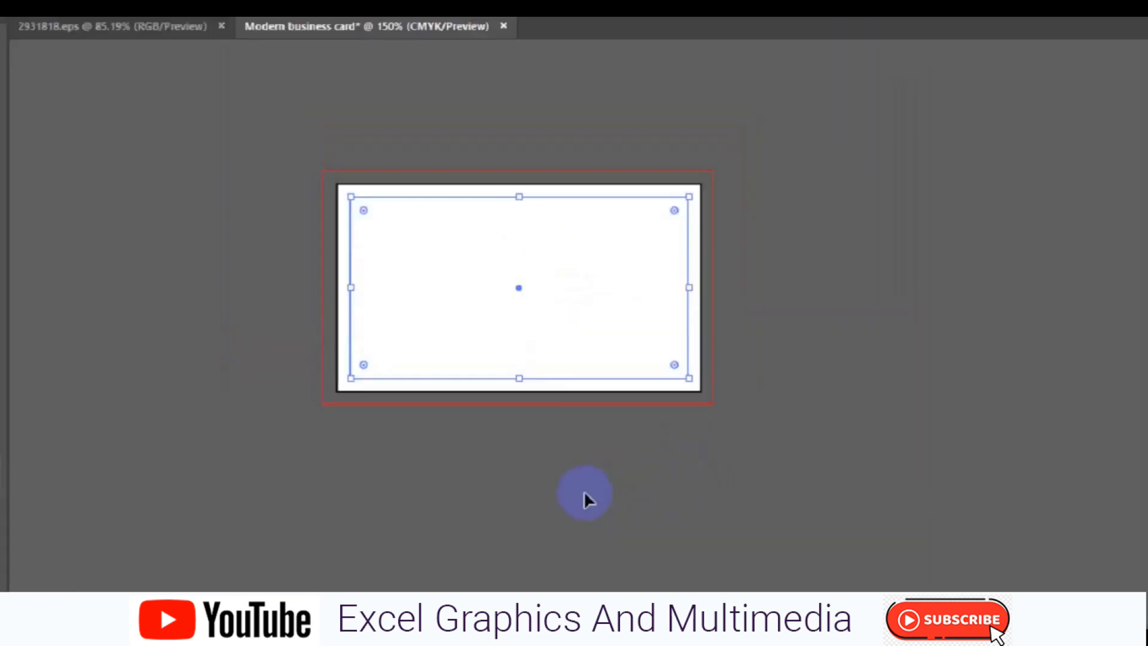
click(990, 375)
key(h)
drag(449, 343, 641, 360)
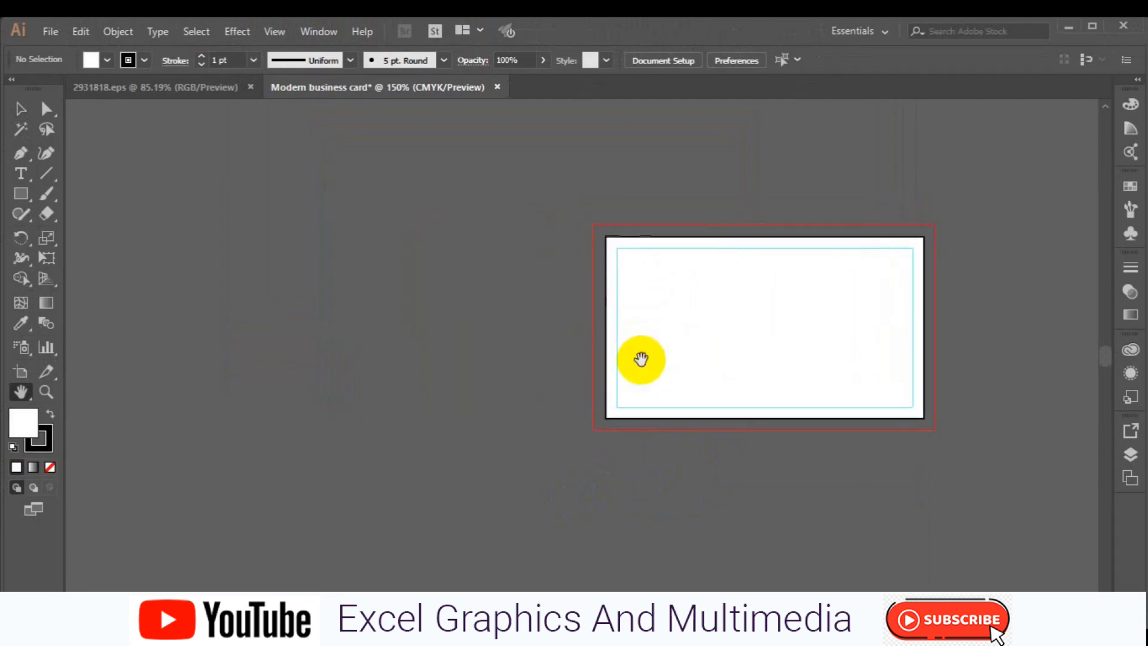
- Draw a rectangle left of the card and split it into 1 row, 2 columns, 0.2 in gutter
click(21, 193)
mouse_move(190, 313)
mouse_down()
mouse_move(483, 459)
mouse_move(485, 444)
mouse_move(501, 455)
mouse_up()
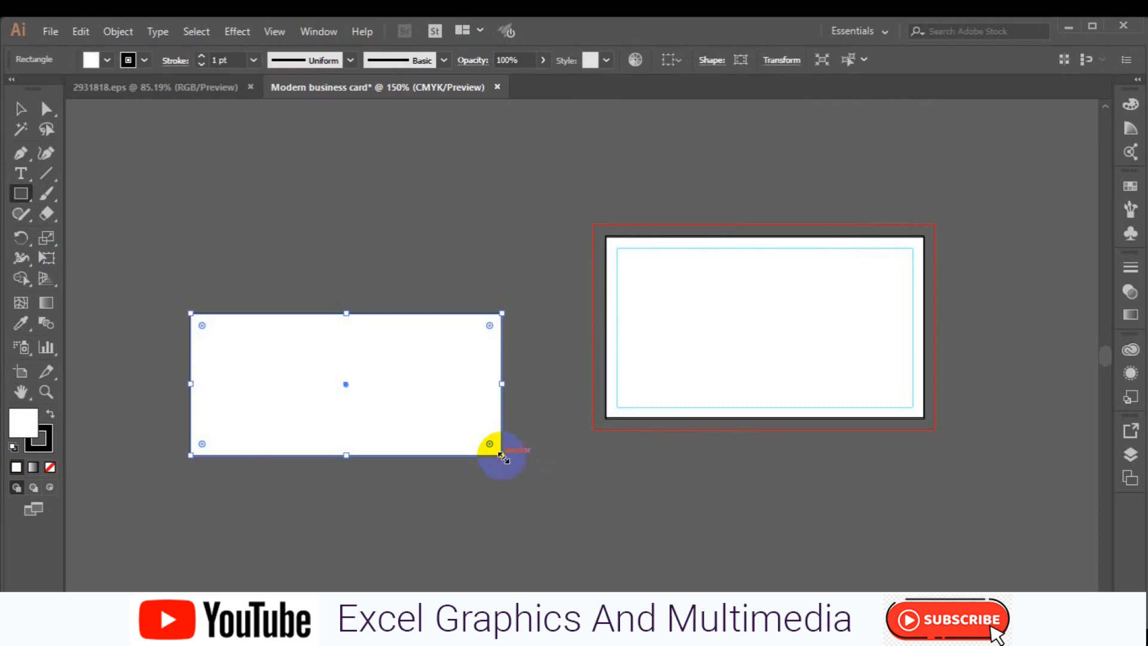
click(117, 31)
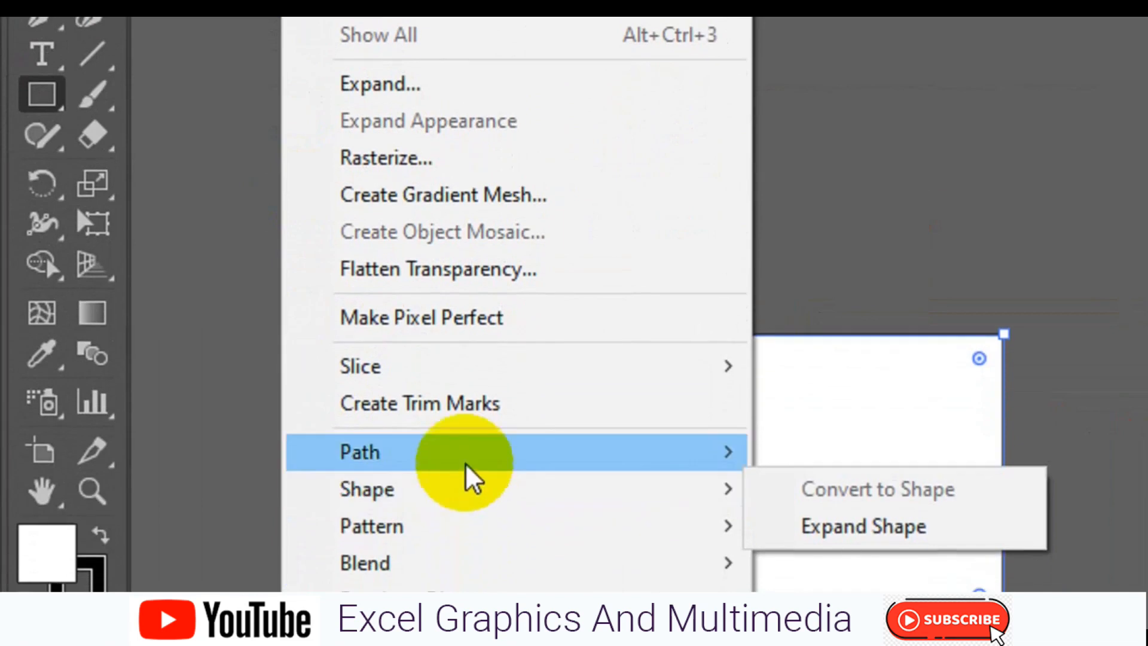
mouse_move(465, 464)
click(864, 501)
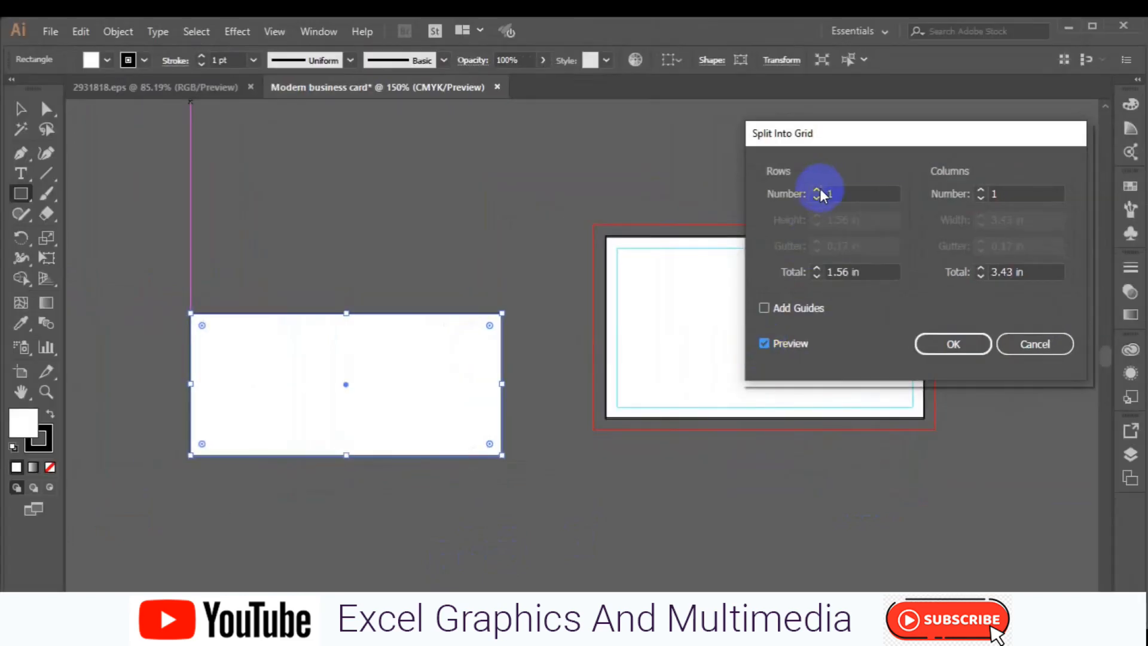
click(818, 191)
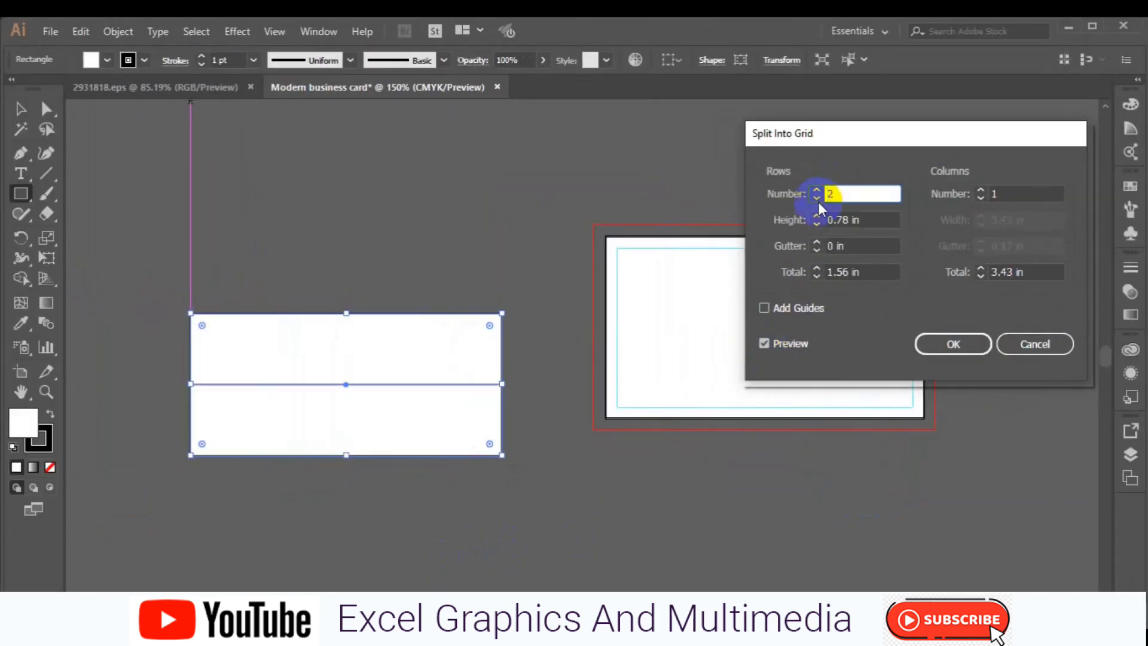
click(817, 200)
click(980, 190)
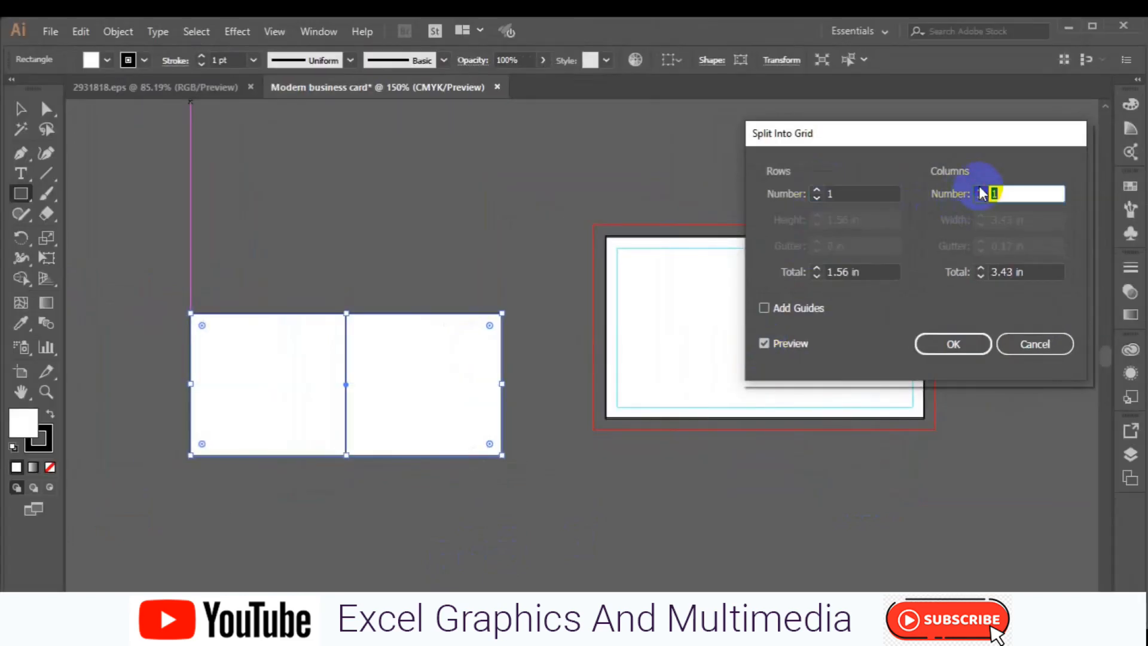
click(980, 241)
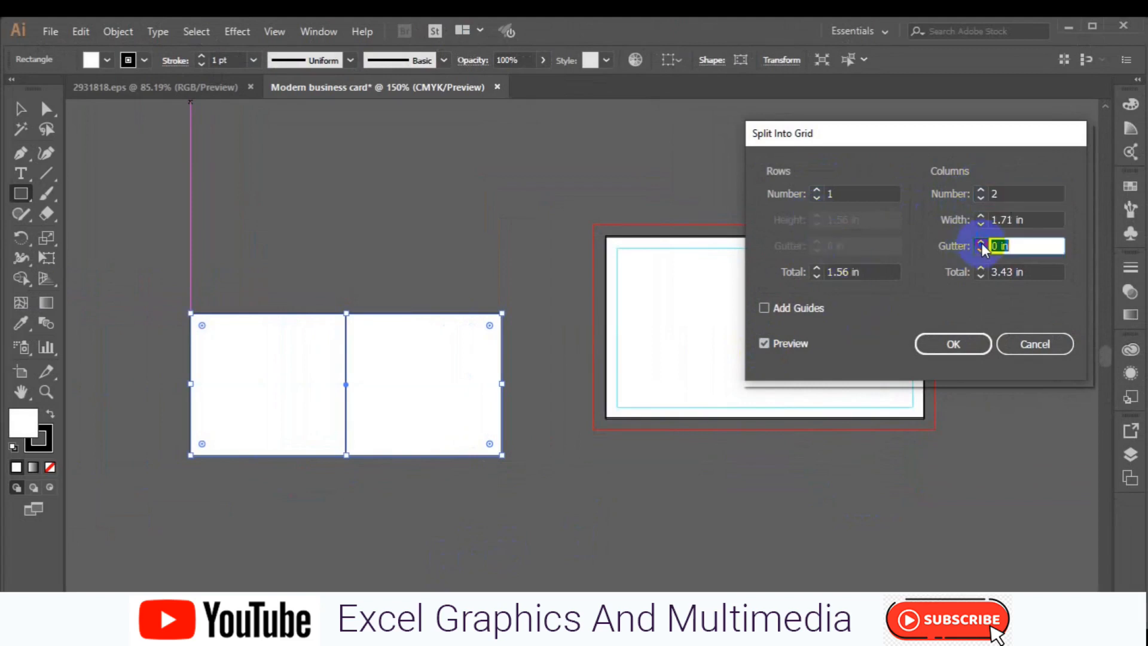
click(981, 242)
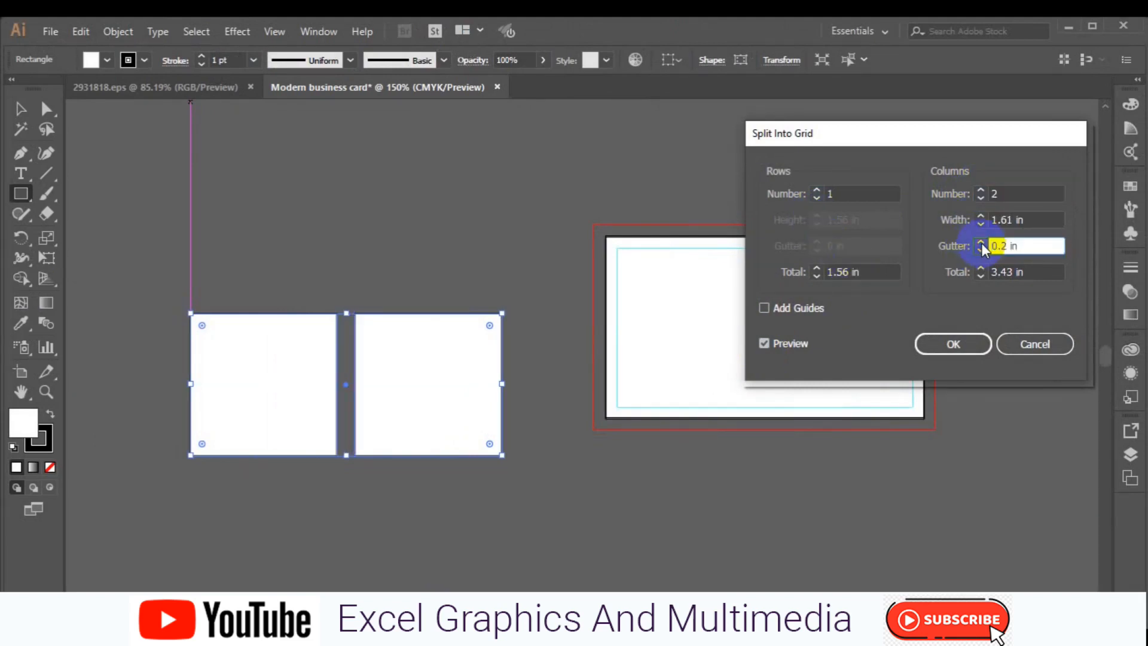
click(981, 241)
click(981, 250)
click(953, 344)
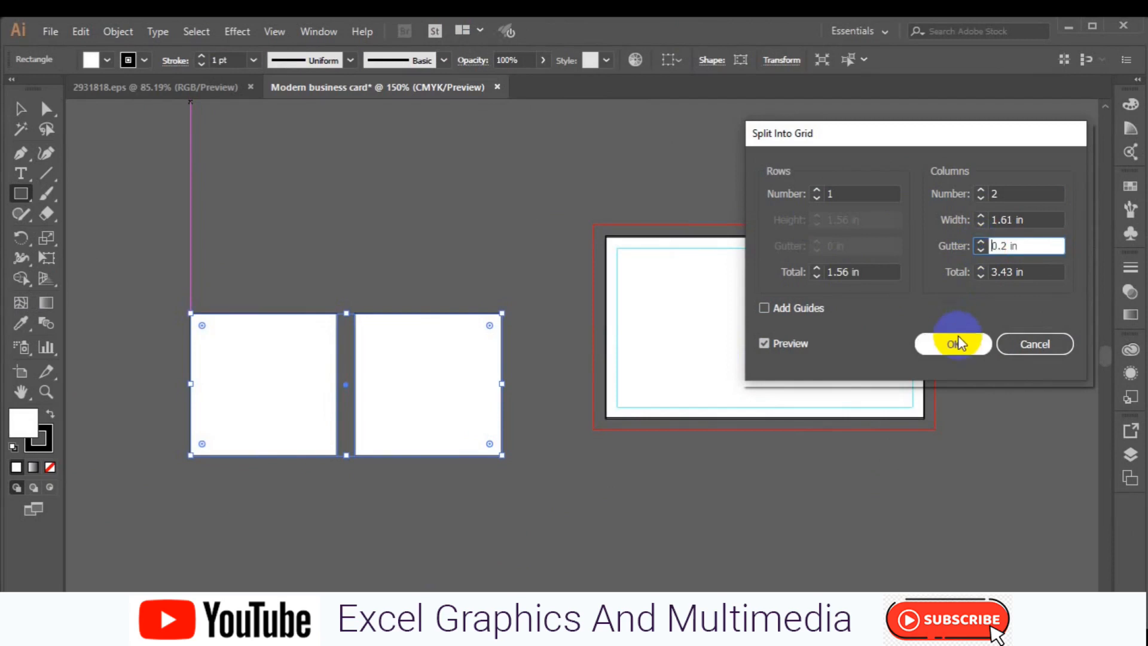
click(437, 380)
click(20, 110)
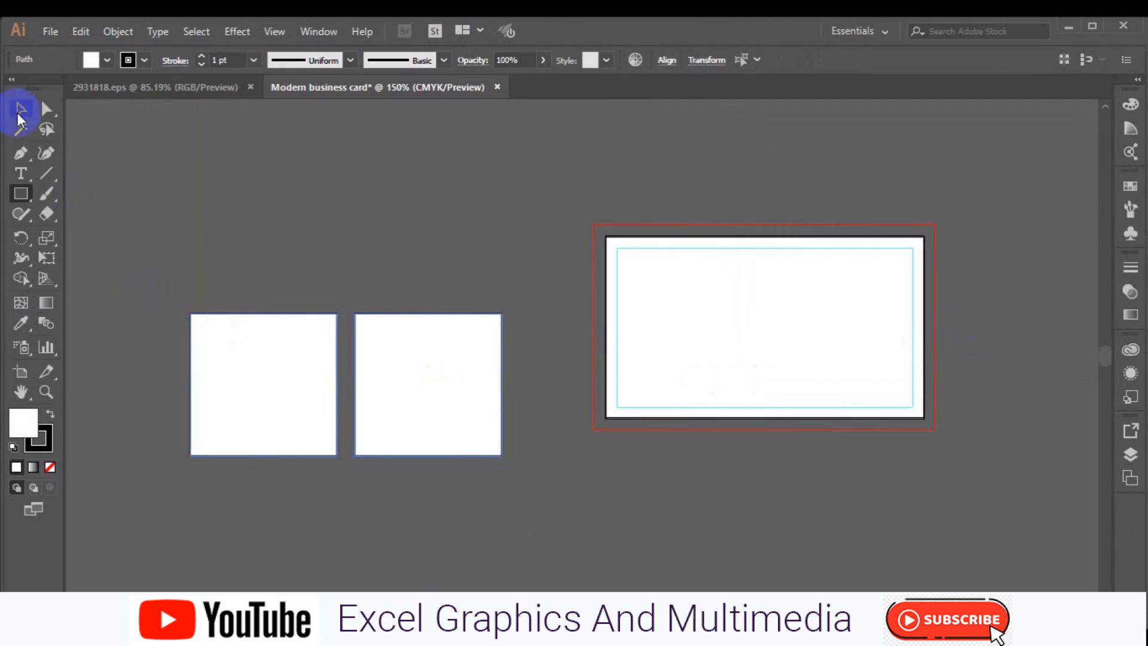
- Select only the right-hand square
click(340, 357)
click(411, 262)
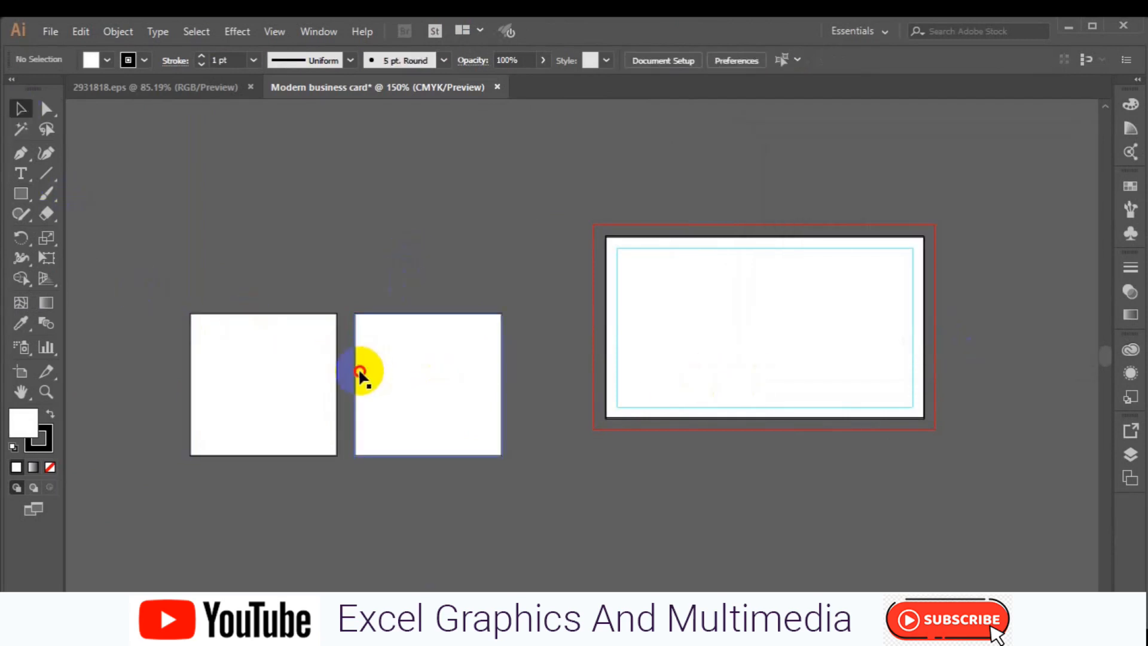
click(357, 369)
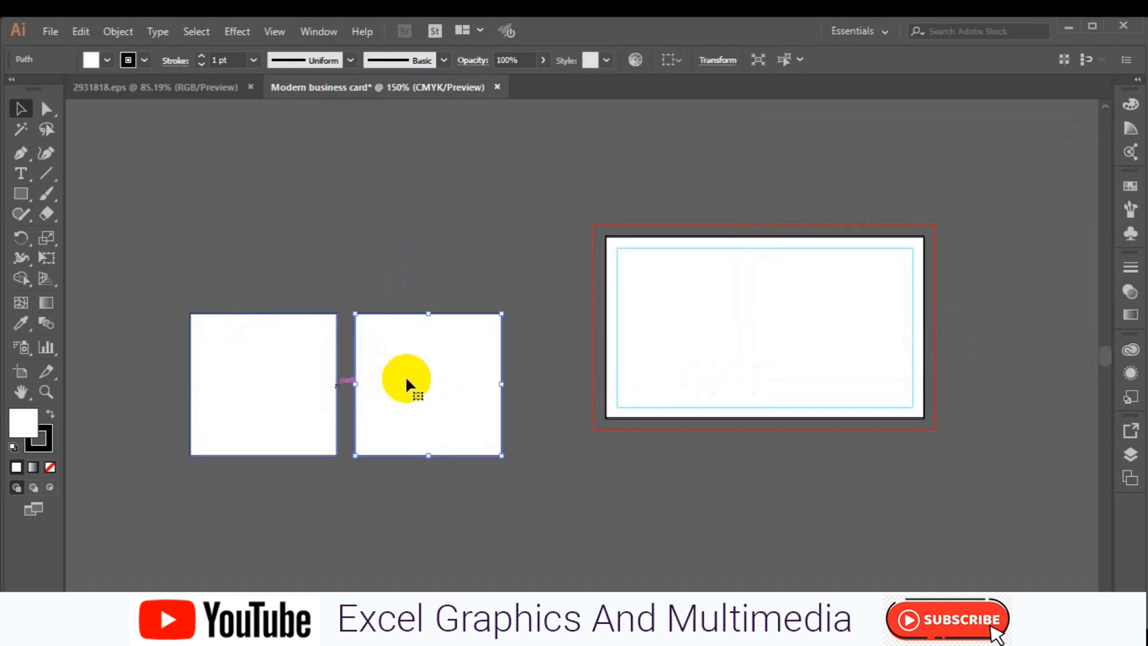
- Split the right square into five equal 0.32 in columns with no gutter
click(116, 32)
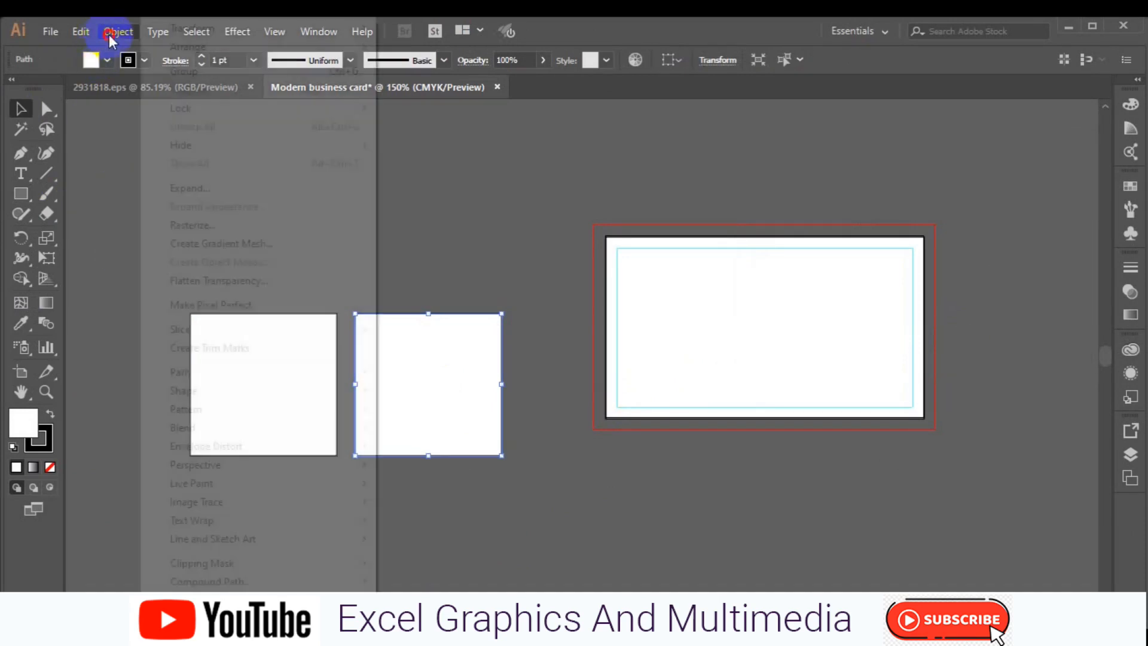
mouse_move(223, 371)
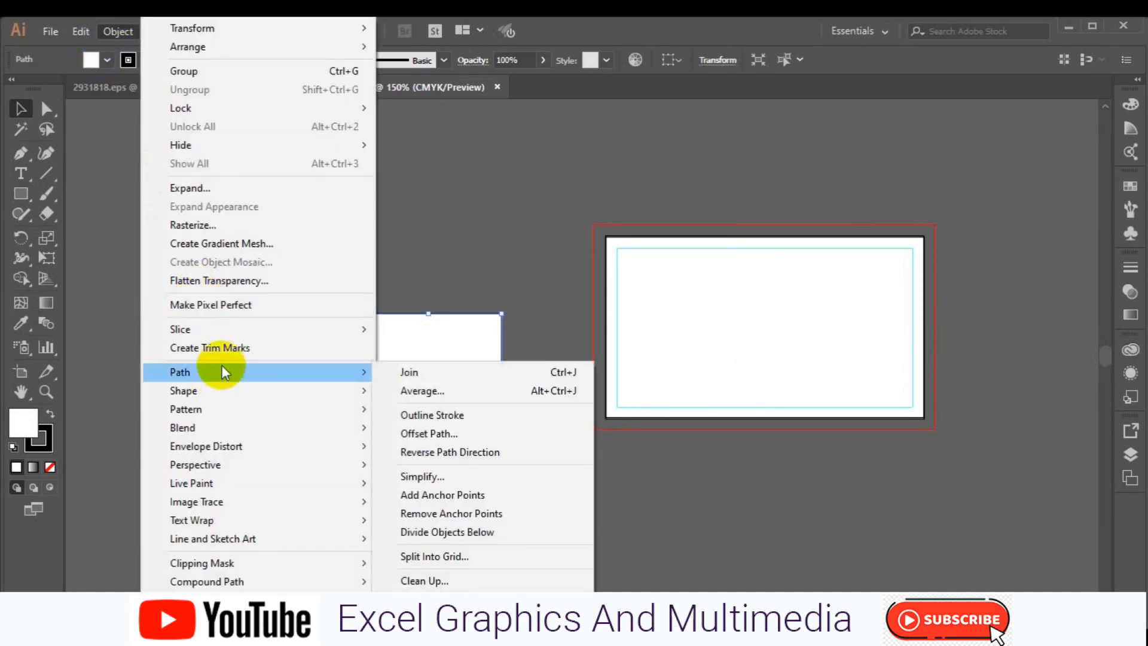
click(450, 556)
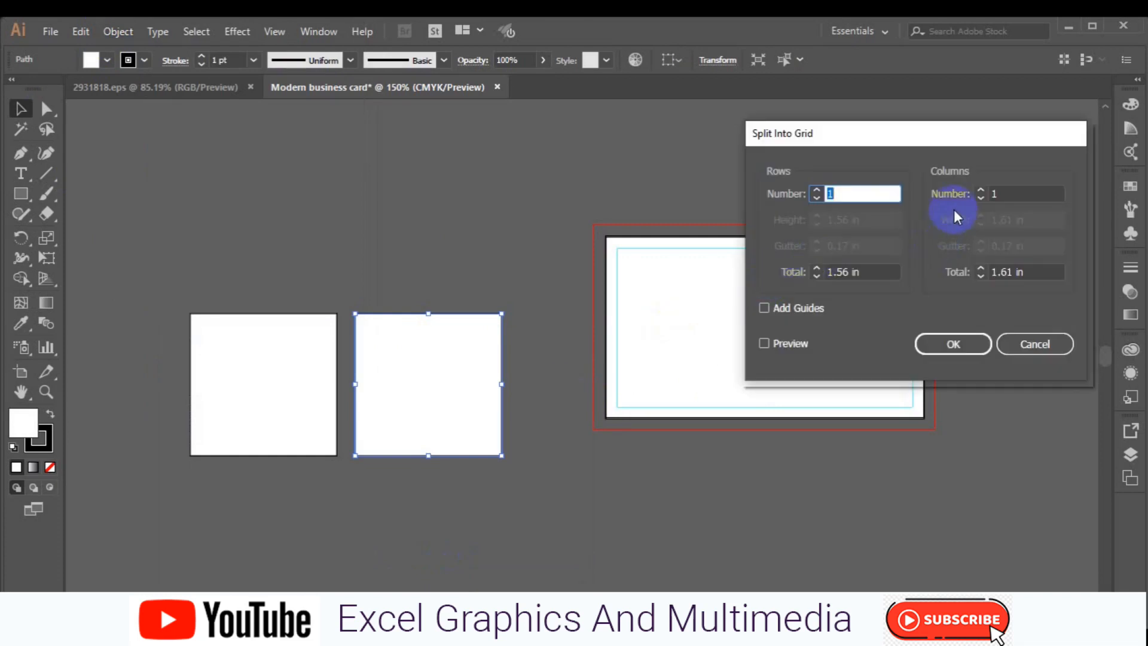
click(766, 339)
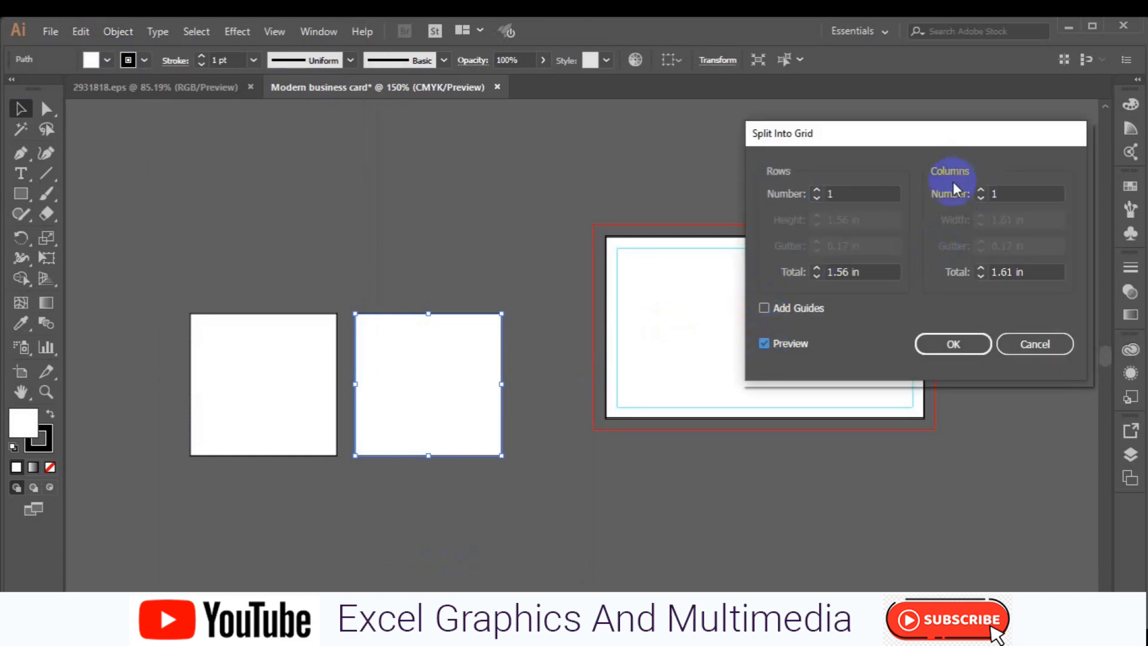
click(981, 190)
click(981, 190)
click(981, 191)
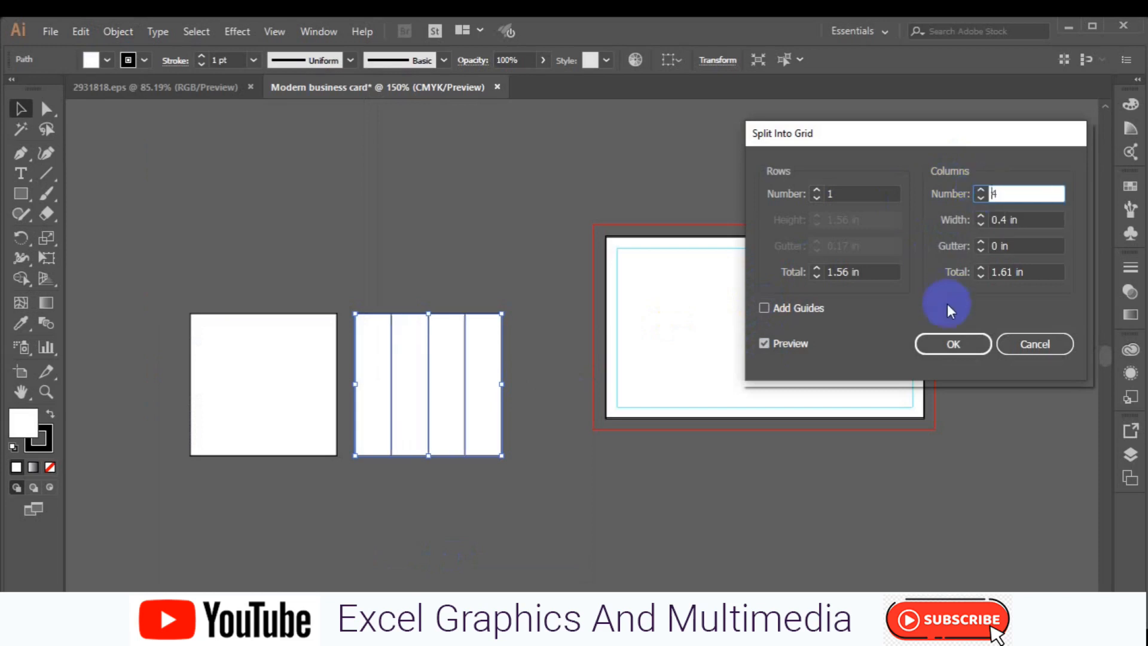
click(937, 353)
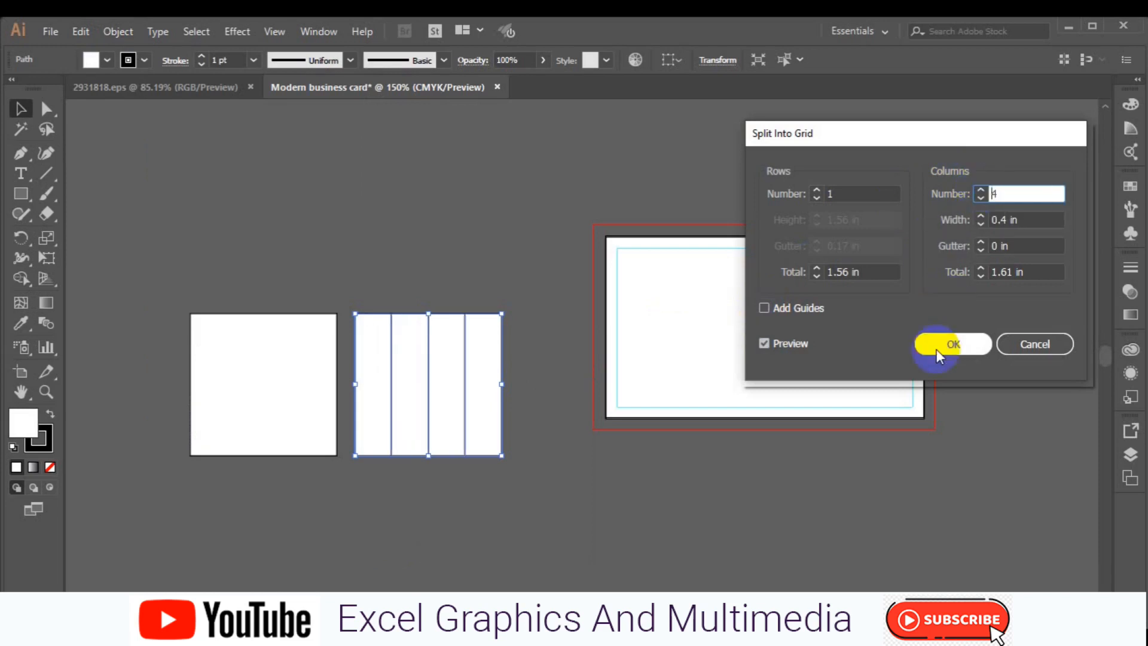
click(982, 193)
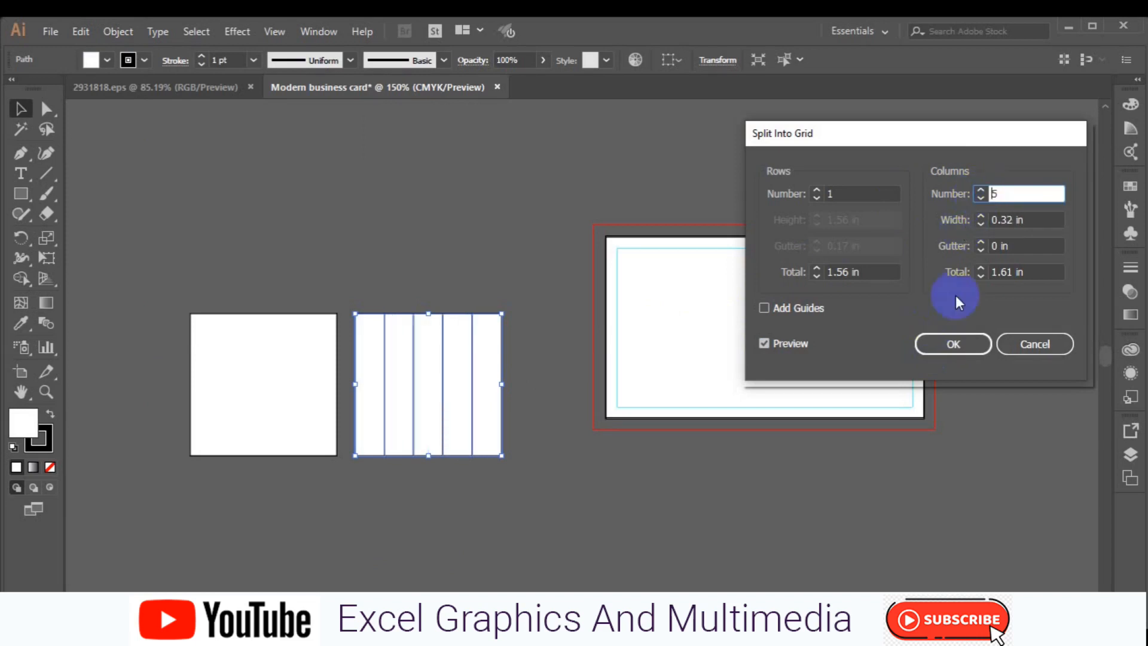
click(952, 345)
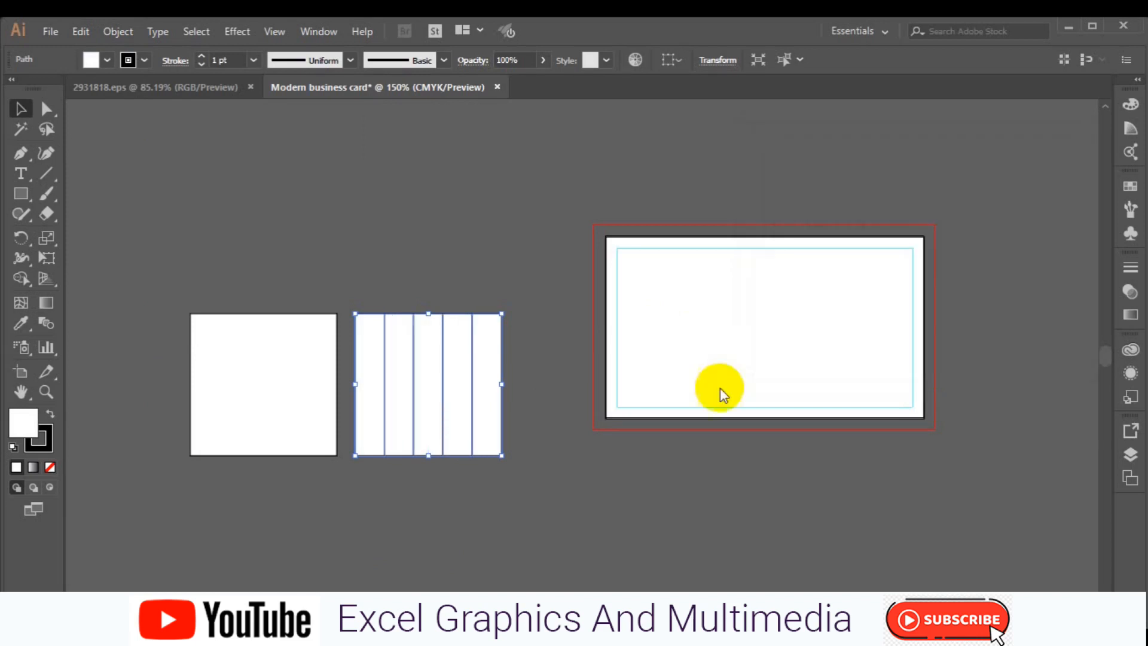
click(311, 426)
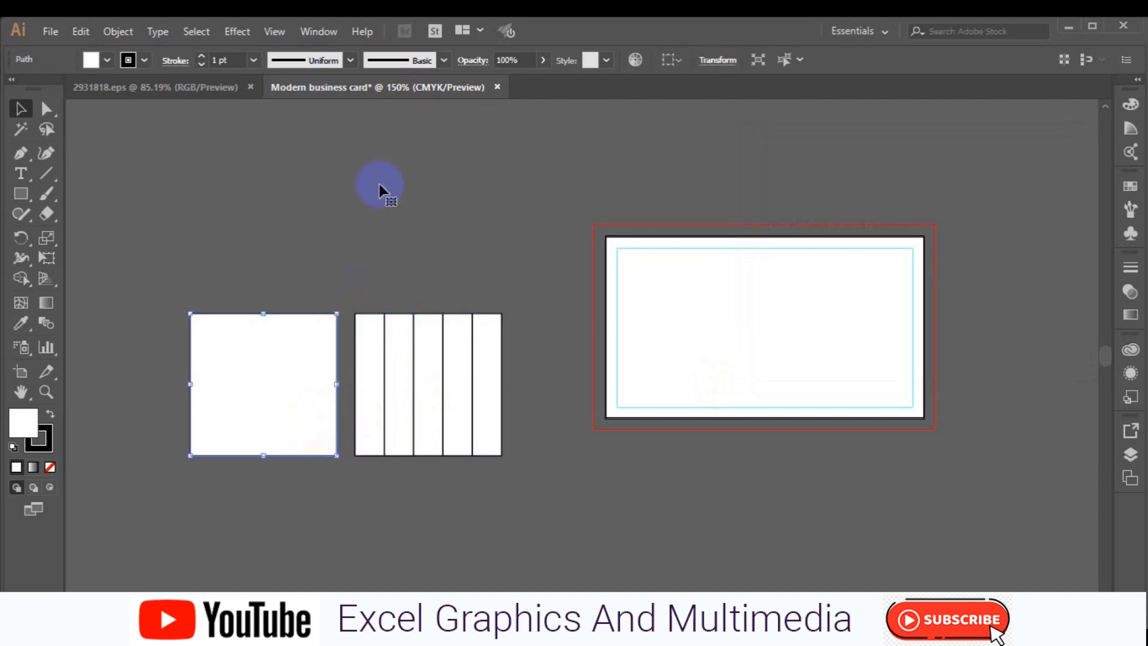
- Split the left square into five equal columns with no gutter using Split Into Grid
click(128, 36)
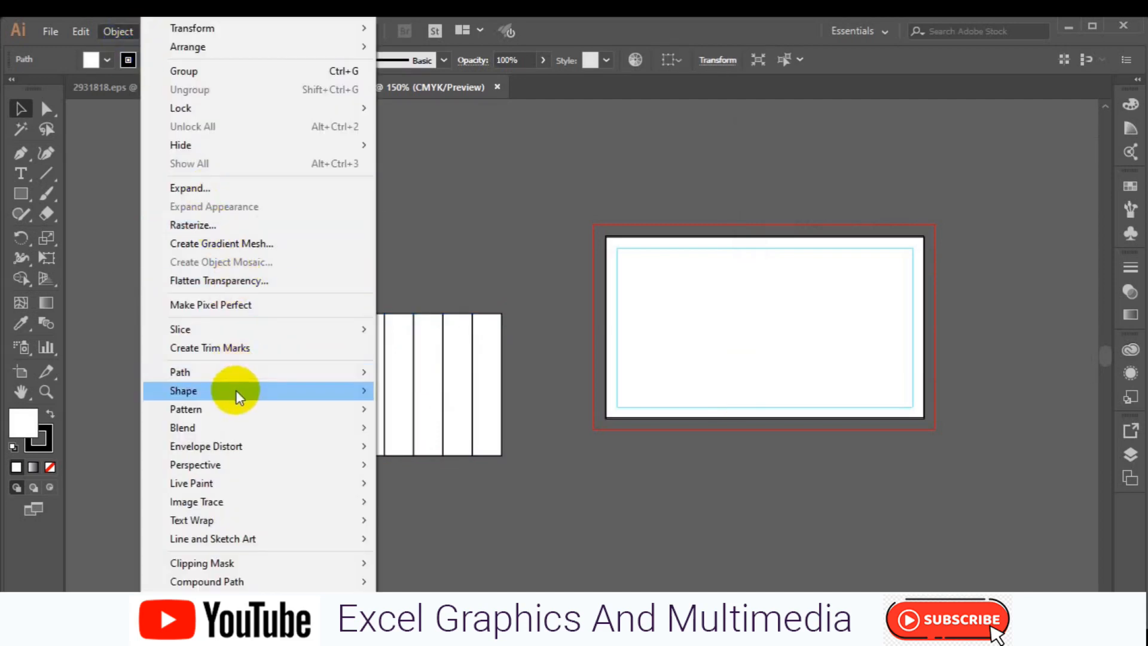
mouse_move(371, 379)
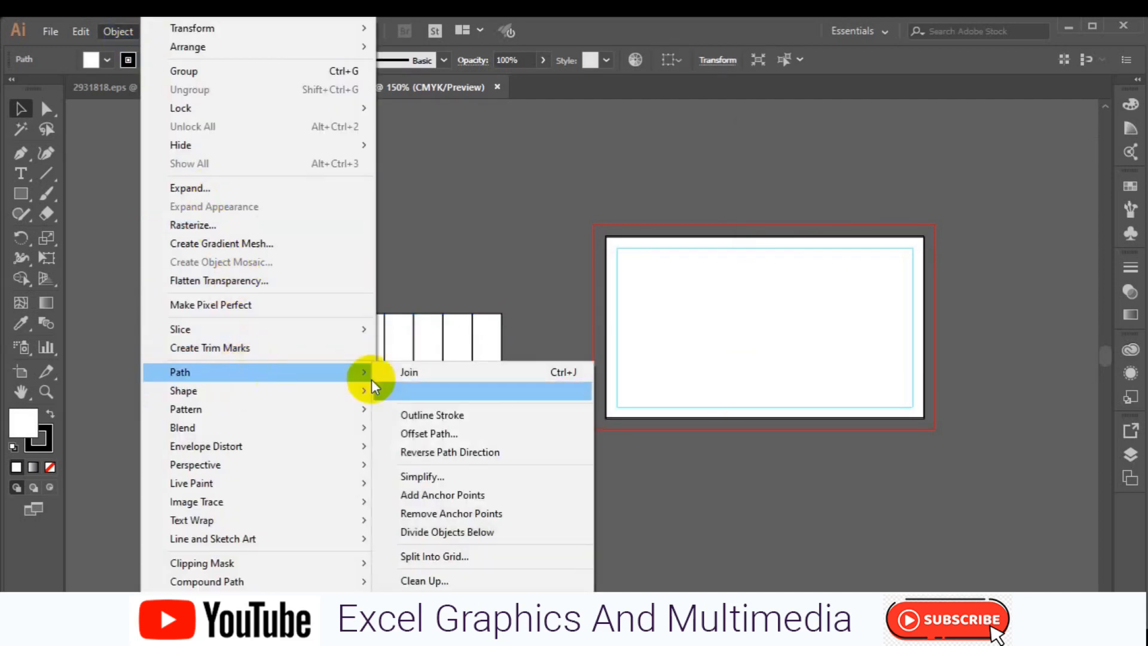
click(458, 559)
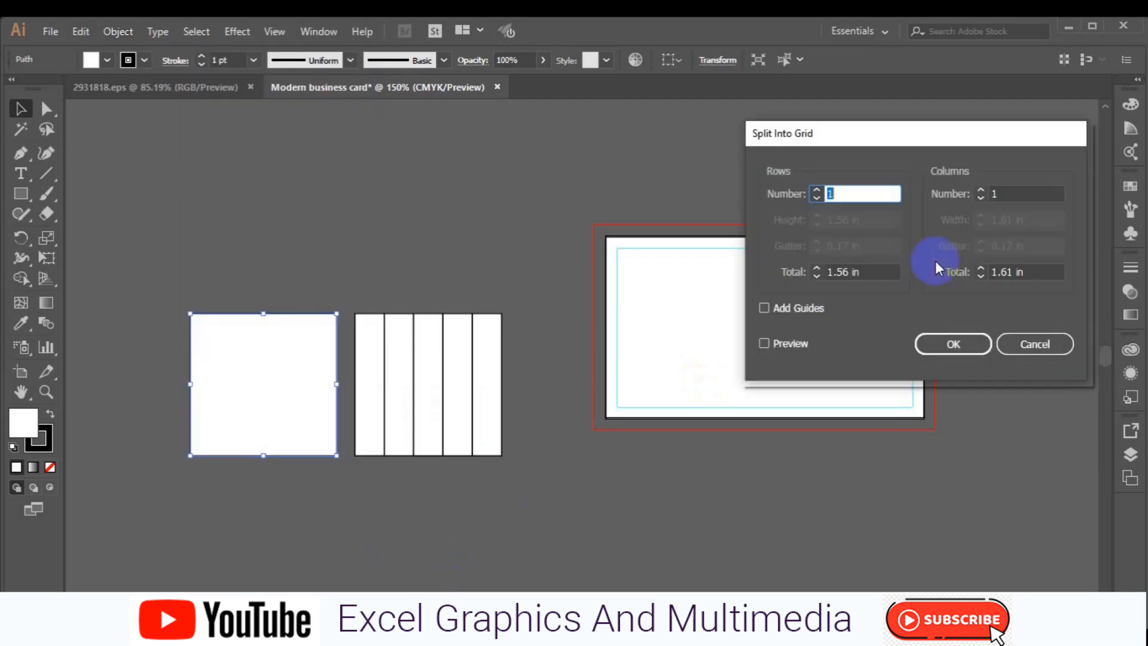
click(764, 343)
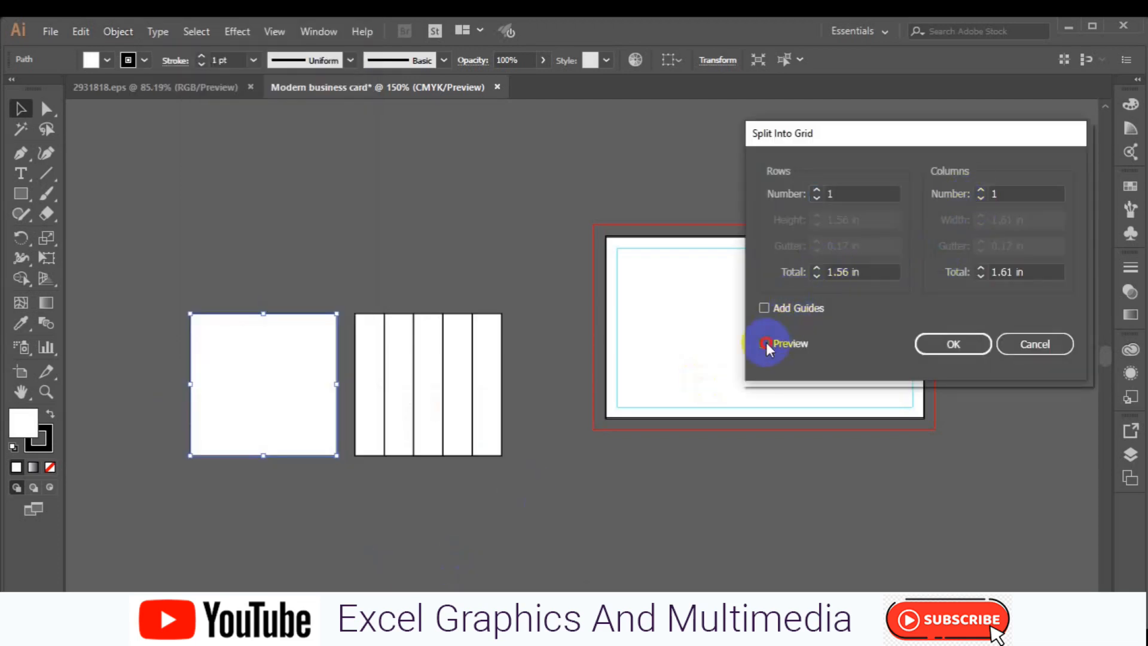
click(980, 190)
click(980, 190)
click(981, 190)
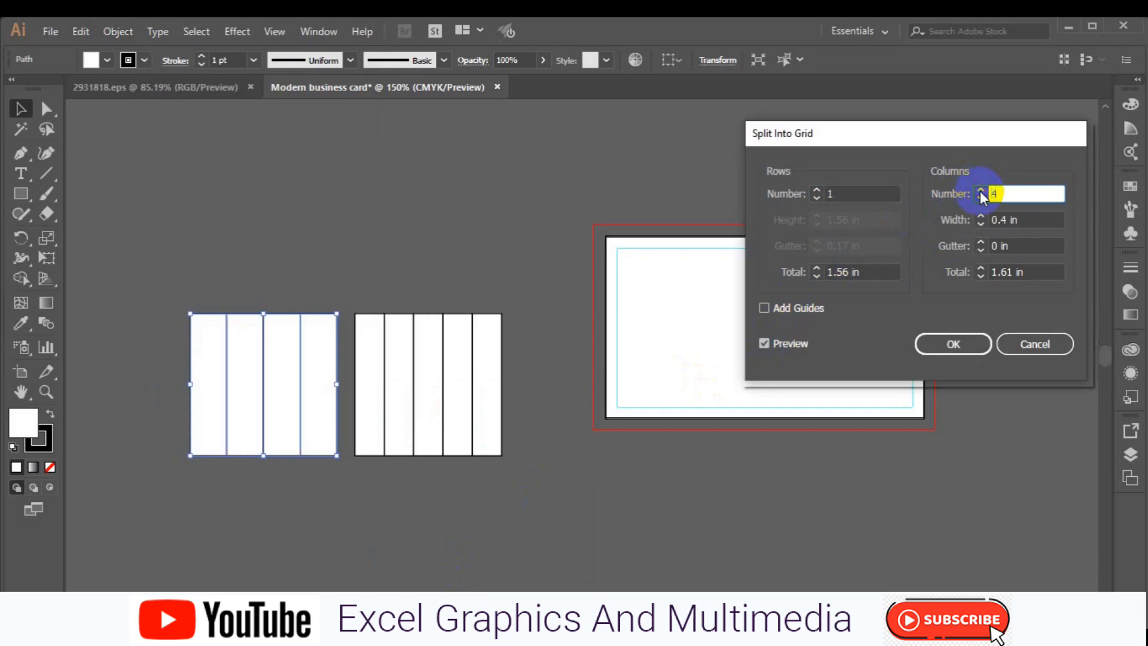
click(980, 190)
click(965, 344)
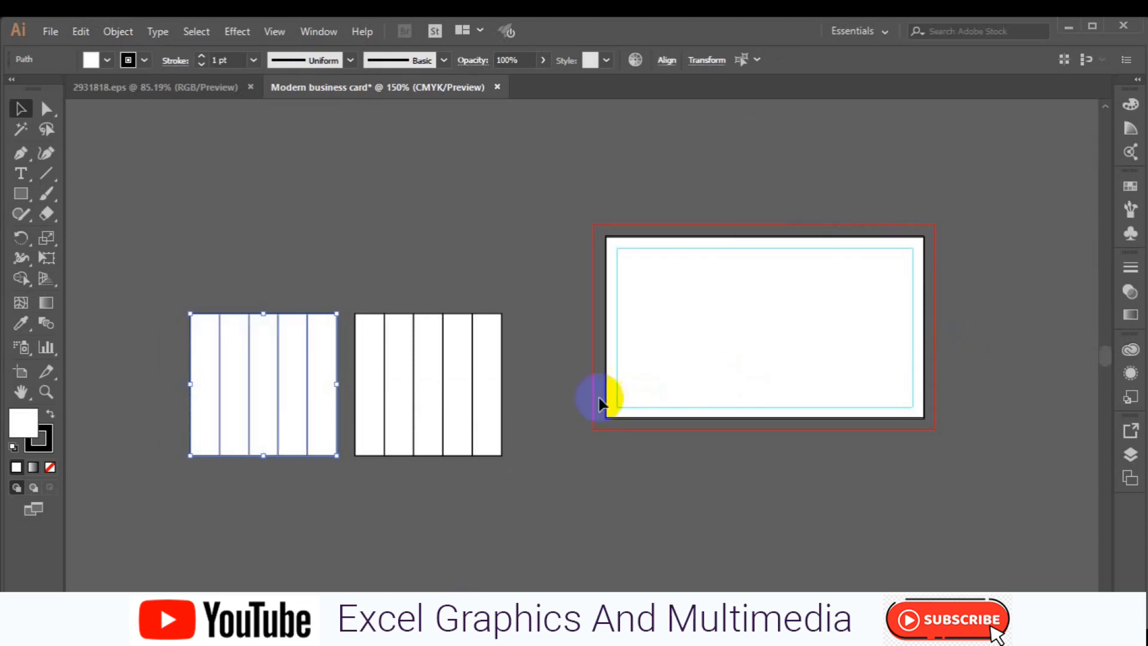
- Marquee-select both striped squares and rotate them together about 45°
click(444, 420)
click(444, 420)
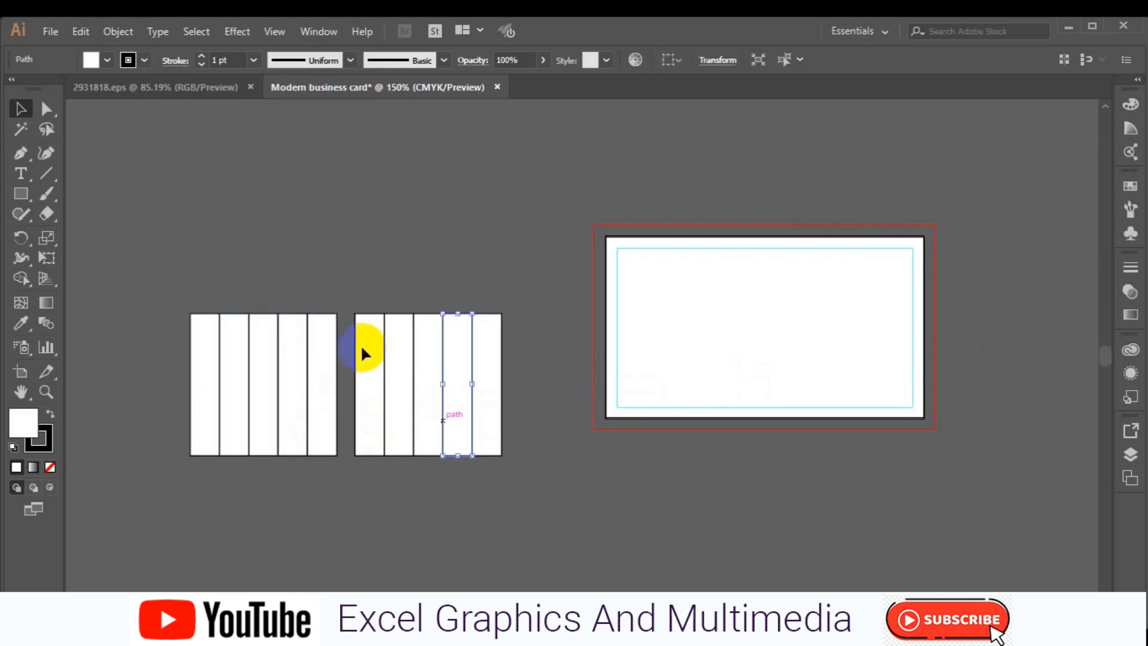
drag(164, 291, 535, 479)
drag(506, 295, 410, 214)
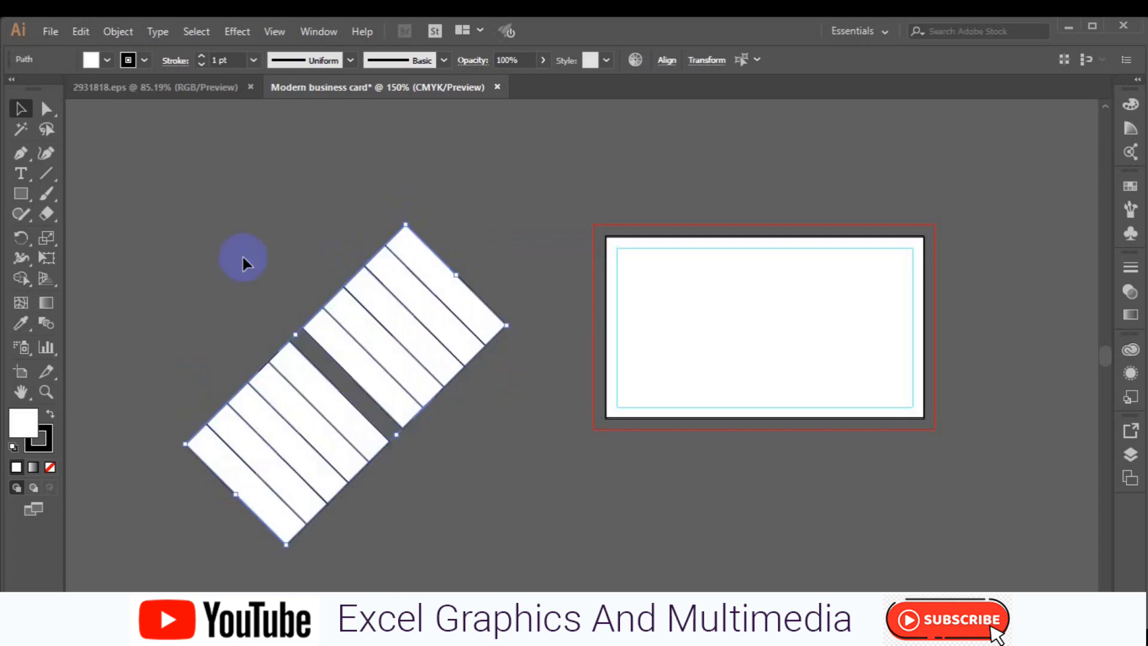
click(107, 60)
- Set the stripes' fill to None, group them, and place them over the card's lower-right corner
click(12, 88)
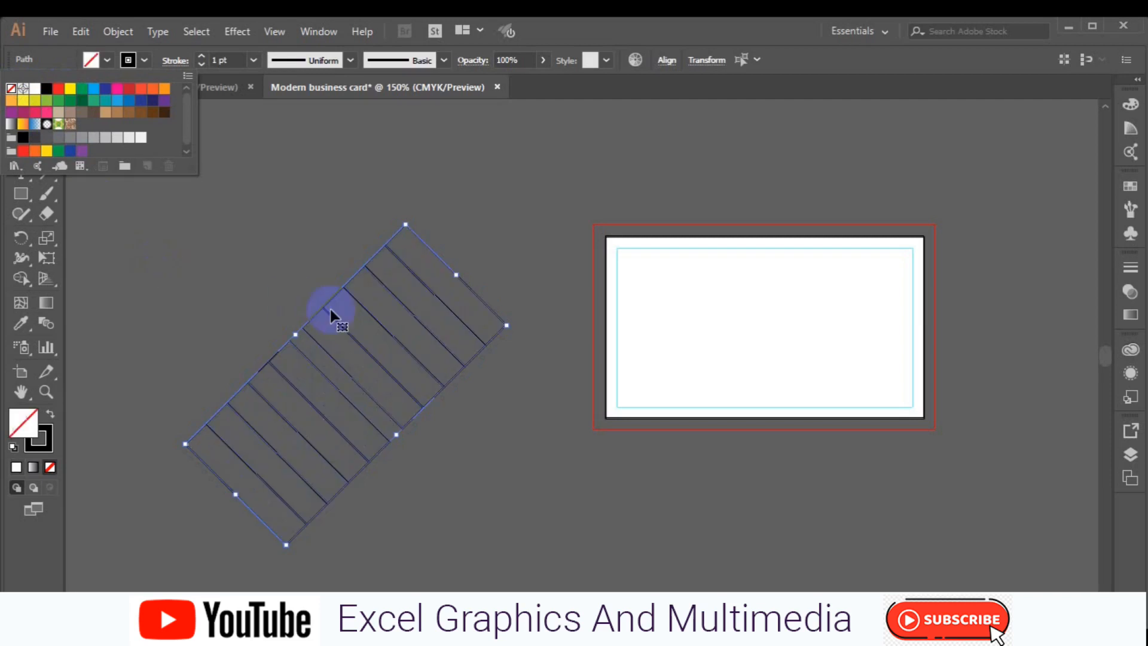
click(120, 37)
click(120, 38)
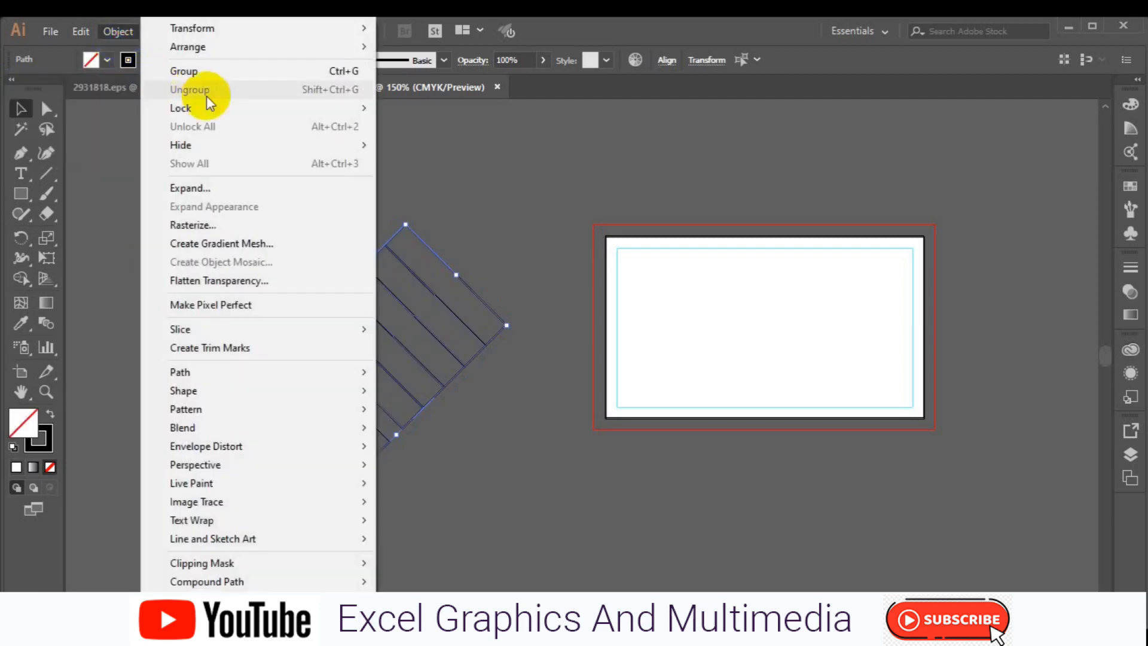
click(209, 73)
drag(371, 397, 926, 410)
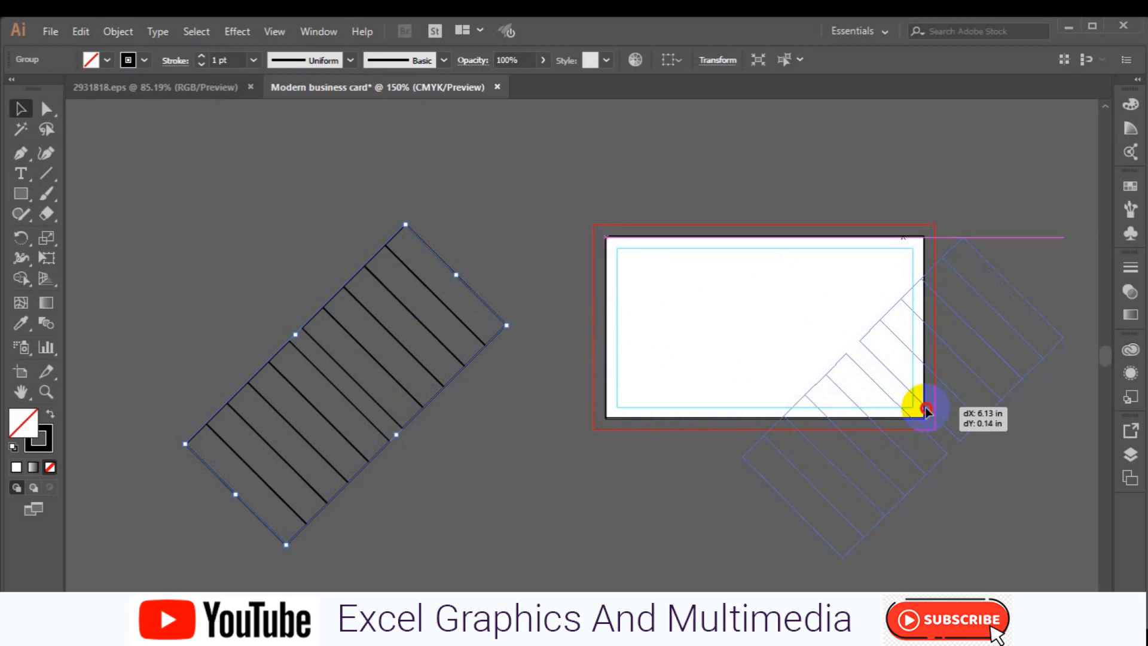
drag(926, 410, 926, 410)
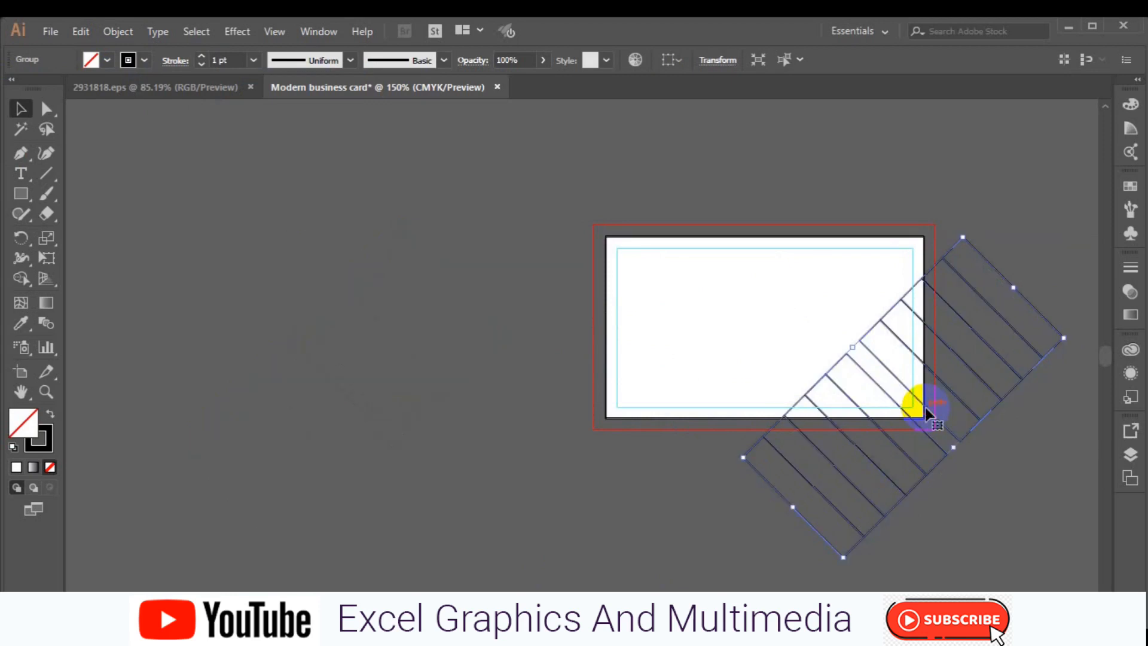
- Draw a thin bar starting from the card's left edge near the bottom
click(21, 193)
click(727, 377)
drag(596, 376, 791, 399)
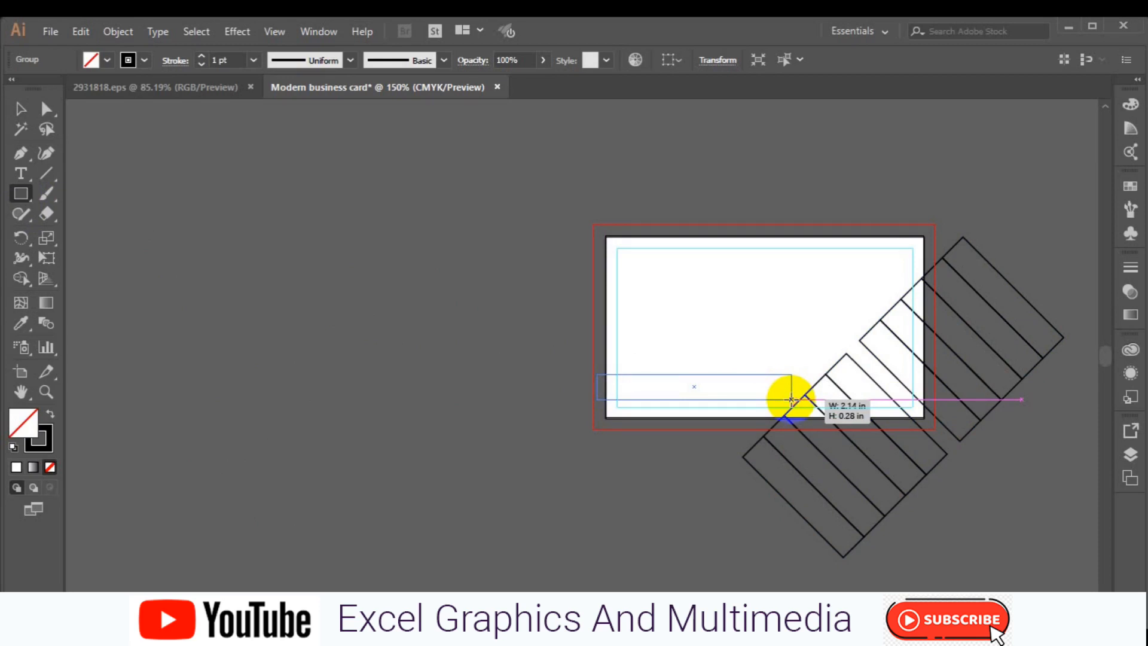
- Finish the thin bottom bar and draw a short horizontal line left of the card
drag(791, 399, 792, 399)
click(19, 154)
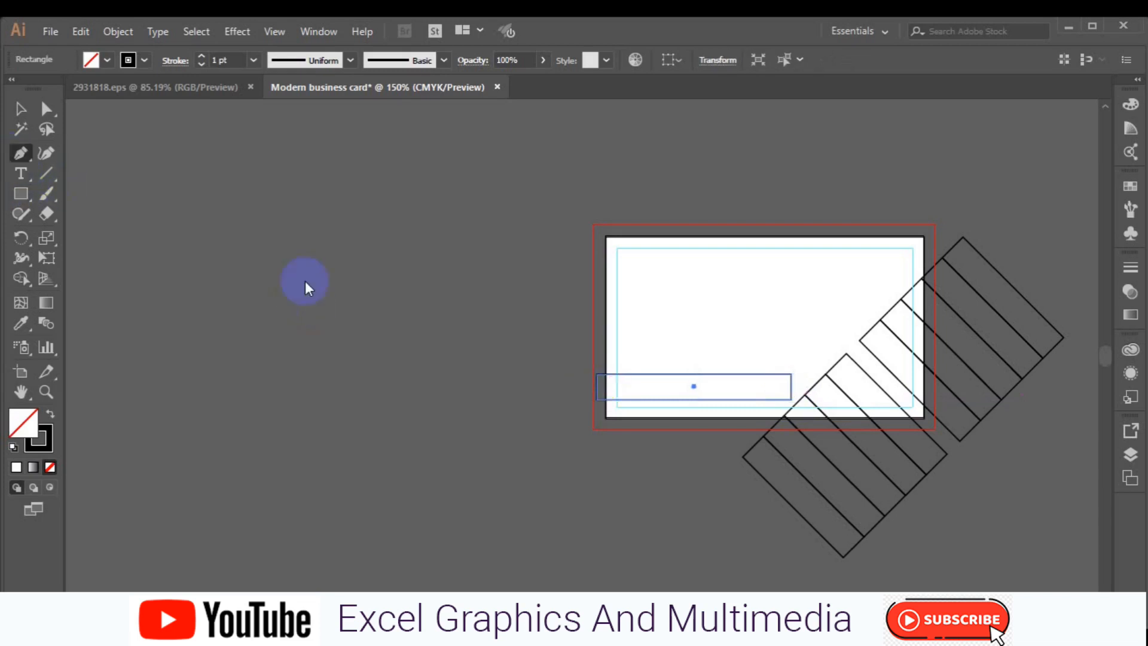
click(490, 333)
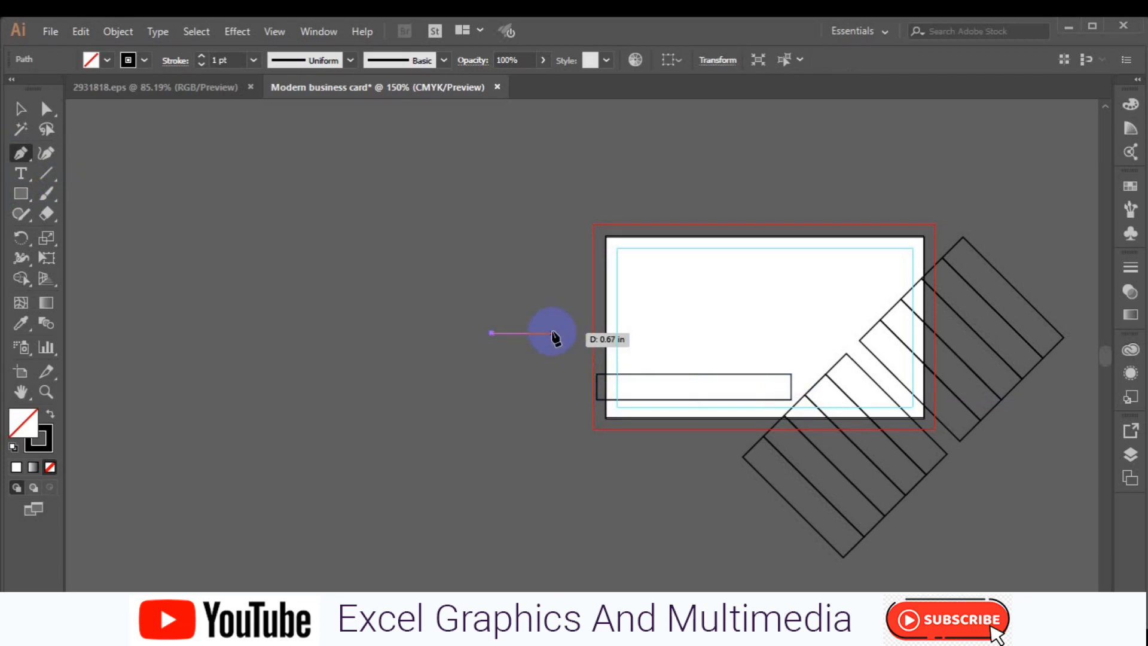
click(552, 332)
ctrl+click(556, 425)
- Make the bottom bar slightly taller
click(24, 111)
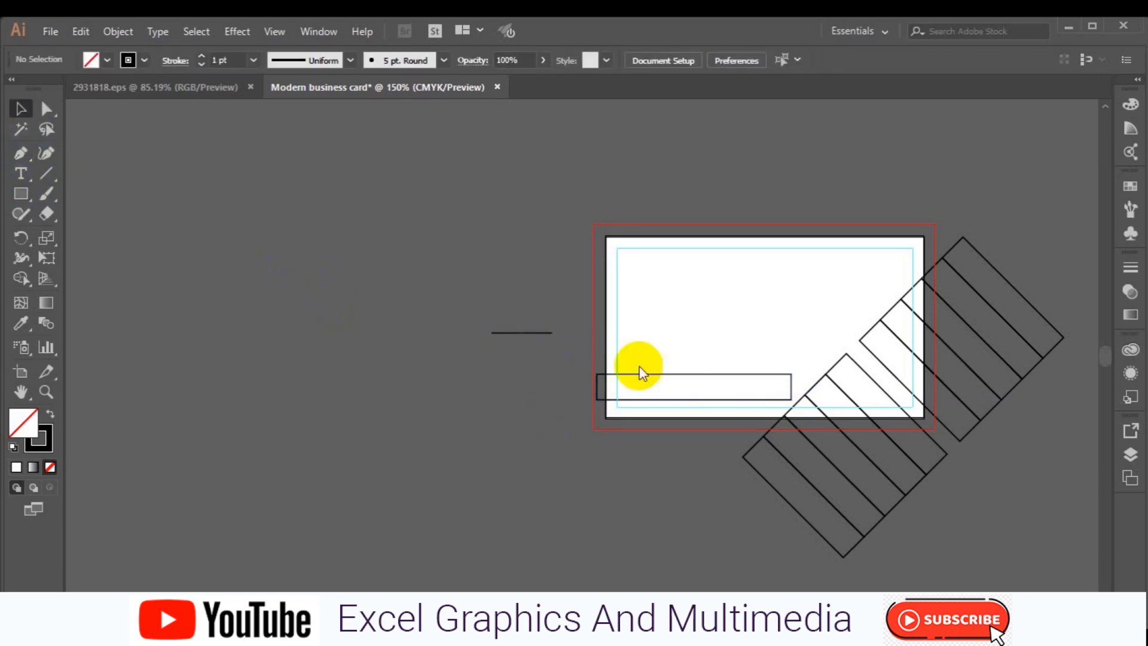
click(660, 376)
drag(694, 374, 694, 378)
- Rotate the short line to about 45°, test it on the bottom bar, then delete it
click(521, 333)
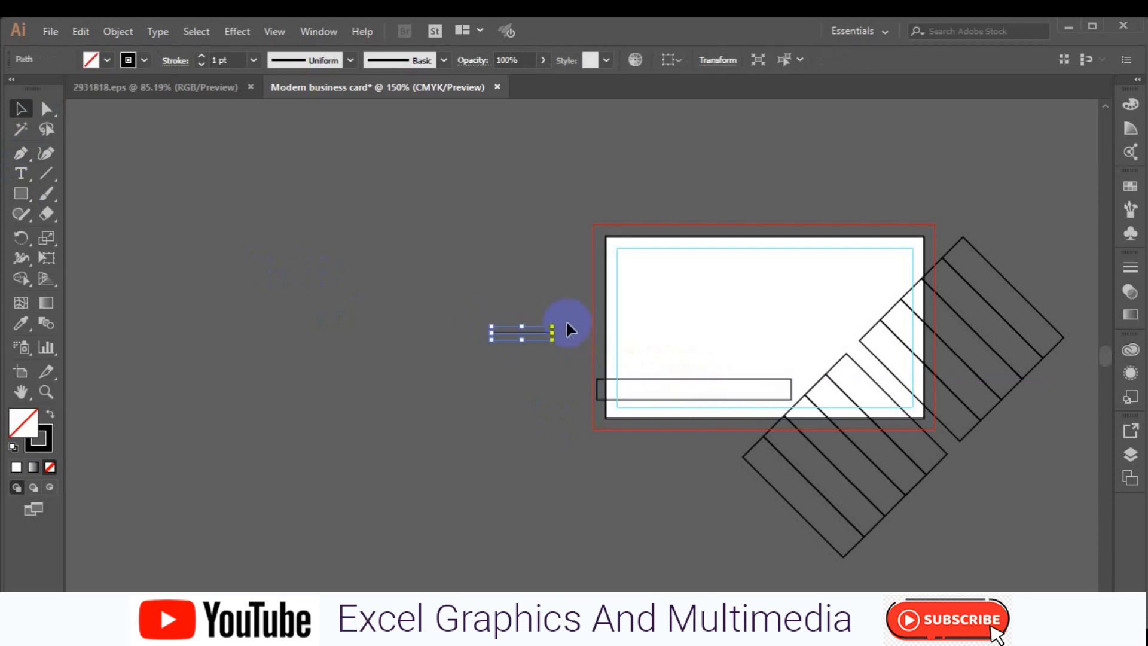
drag(562, 321, 543, 287)
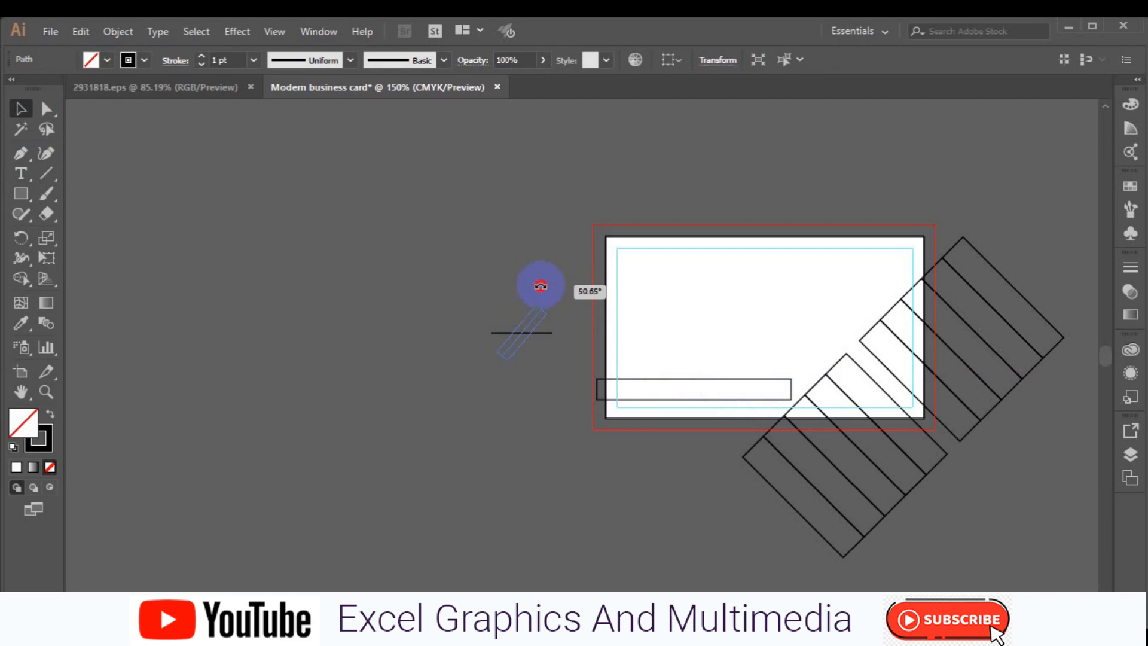
drag(542, 285, 543, 286)
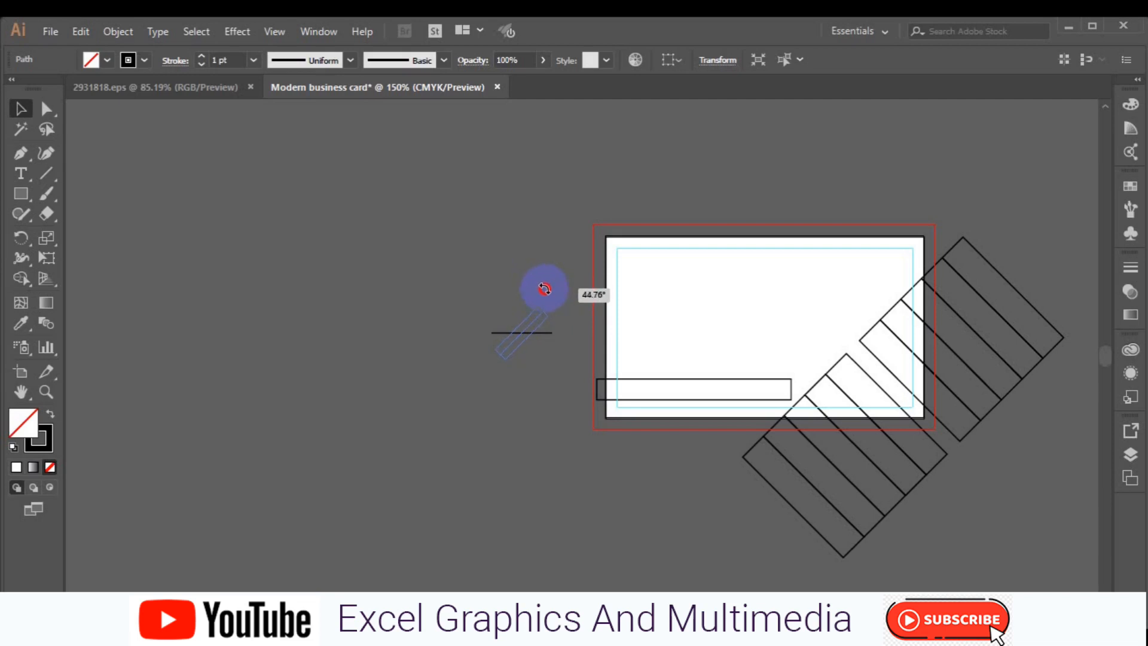
drag(544, 288, 543, 290)
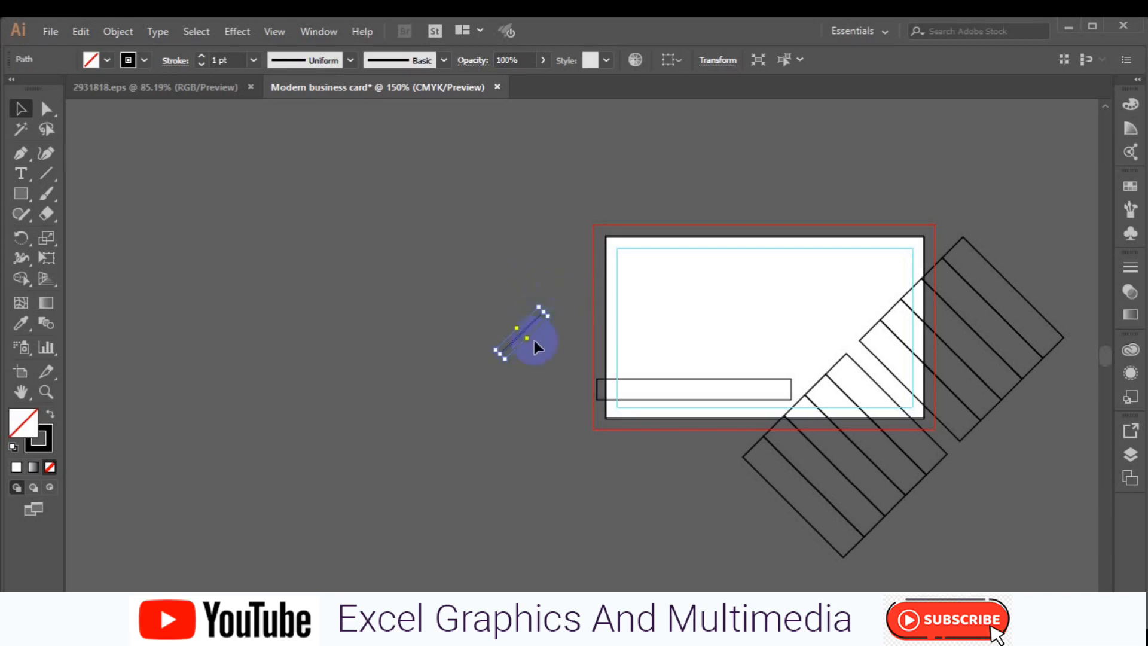
drag(525, 330, 739, 384)
key(Delete)
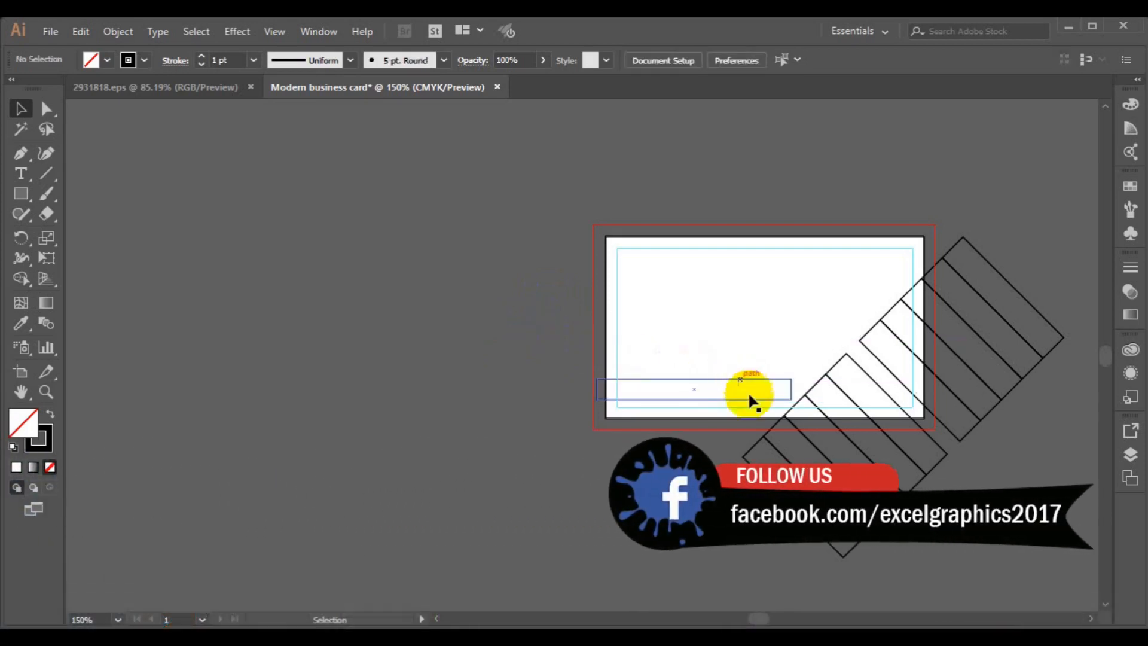
- Ungroup the diagonal stripes
click(743, 456)
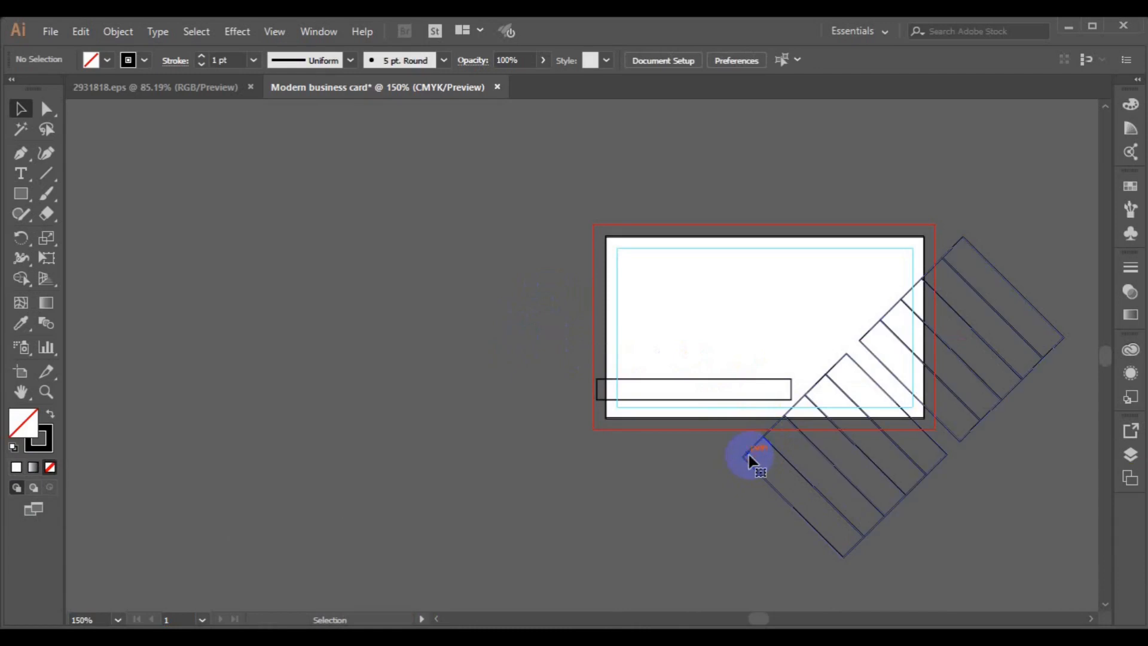
click(121, 31)
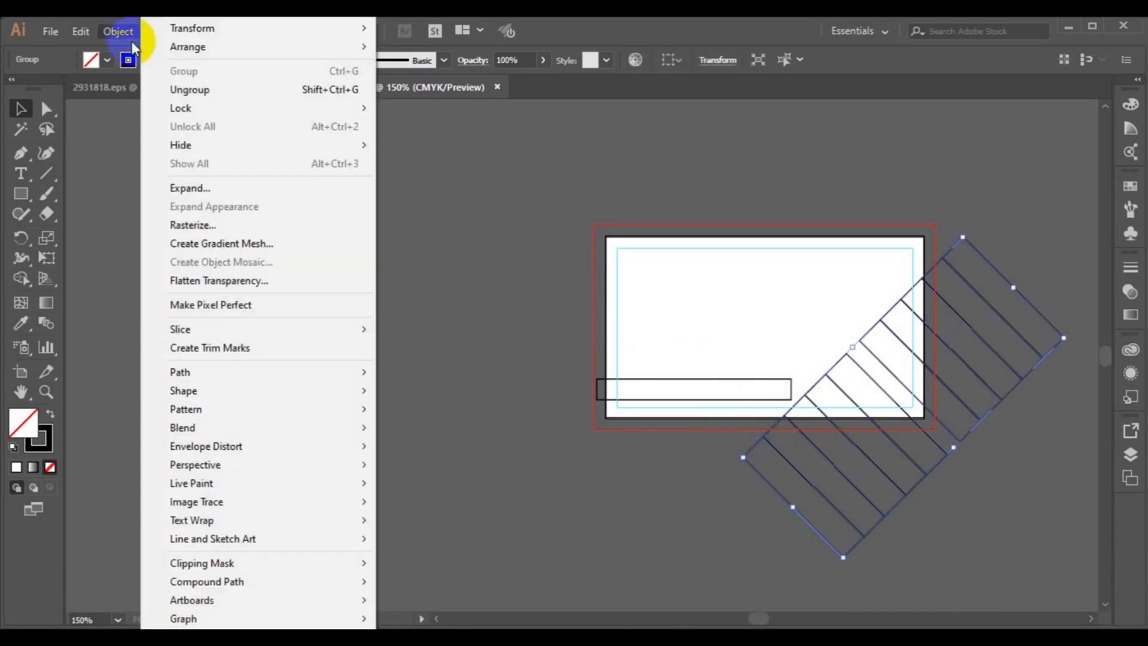
click(221, 88)
click(594, 452)
- Reposition the lowest stripe, finally moving it up-left onto the card across the bottom bar
click(792, 512)
mouse_move(792, 512)
mouse_down()
mouse_move(756, 390)
mouse_move(792, 499)
mouse_up()
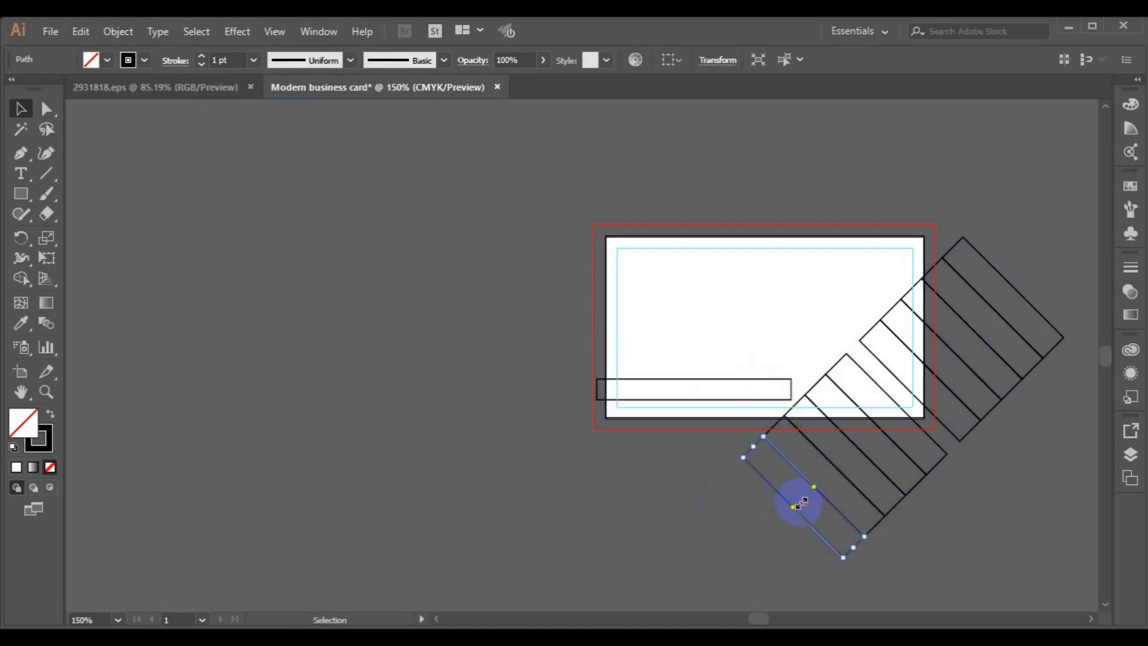
click(844, 558)
drag(844, 557, 814, 530)
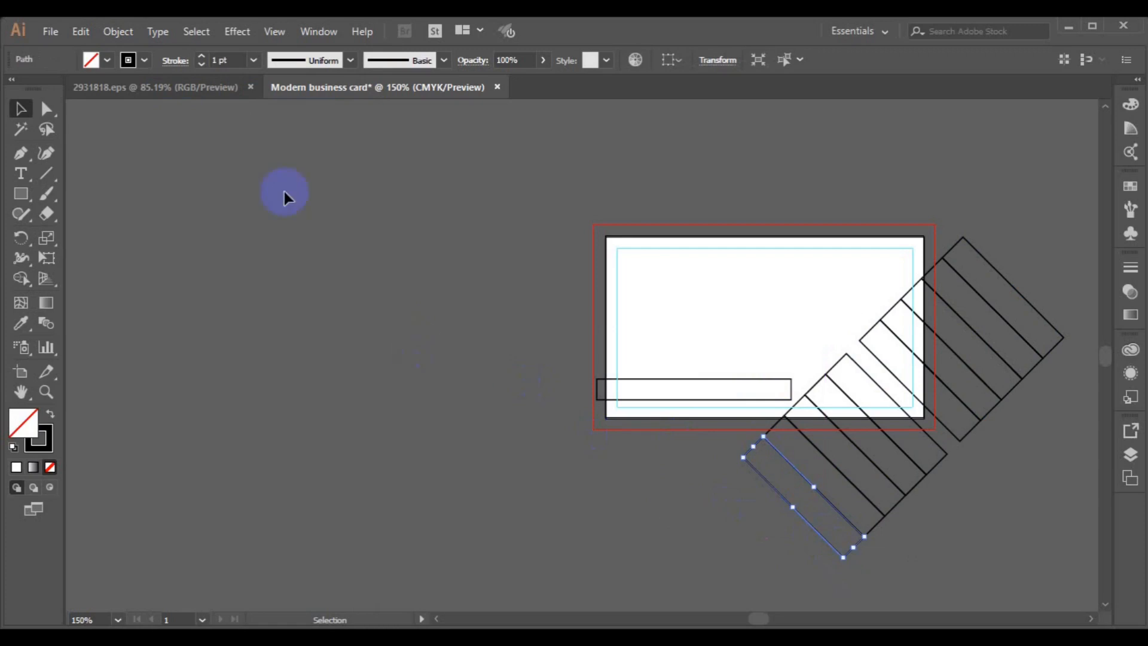
click(118, 31)
click(121, 138)
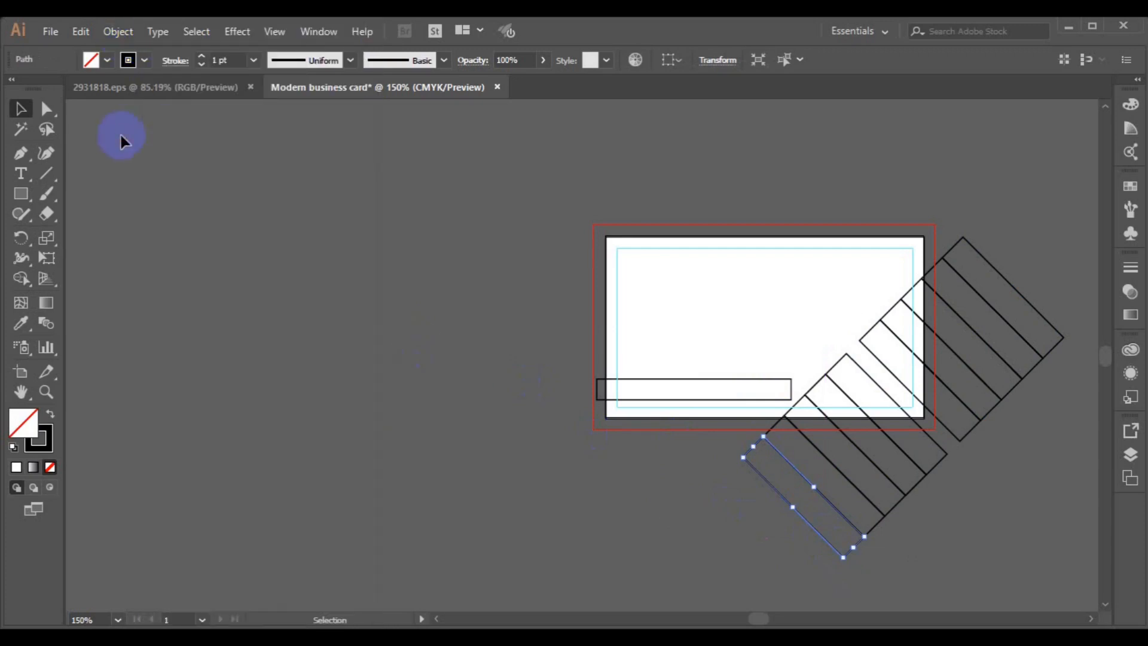
click(825, 515)
click(807, 524)
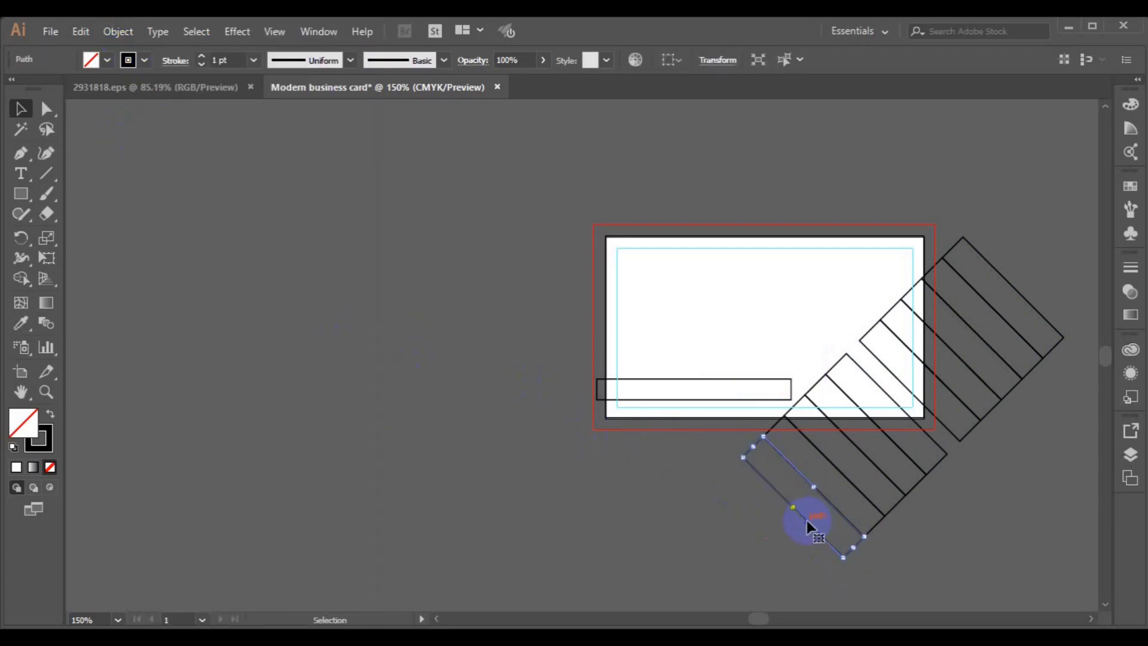
drag(807, 526, 757, 392)
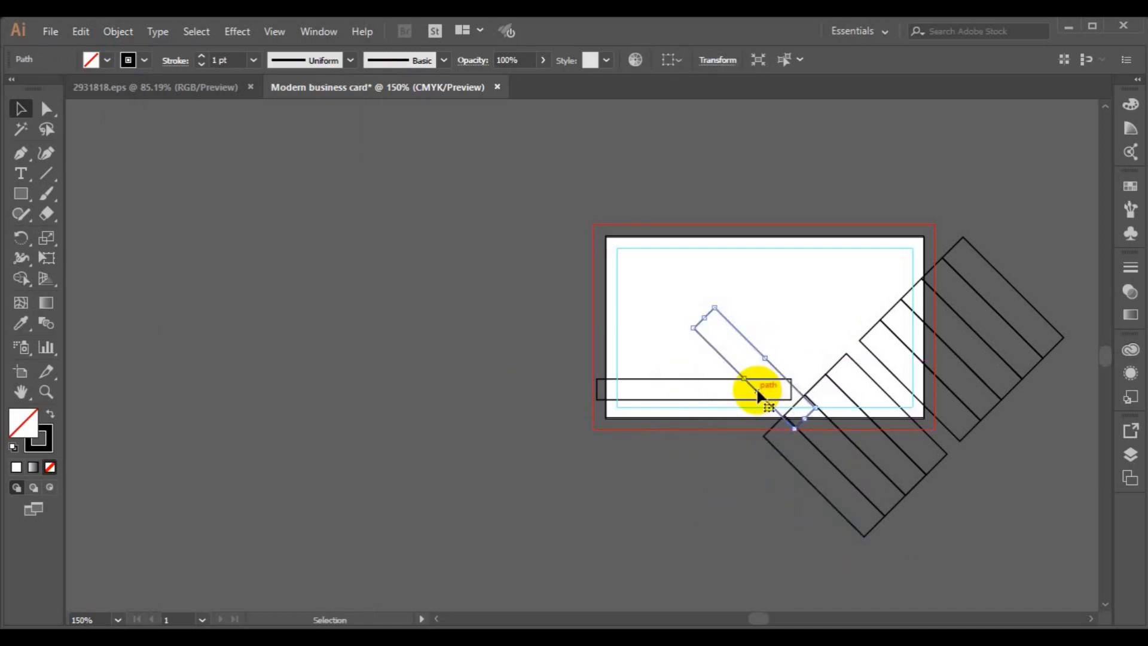
- Reflect the loose diagonal stripe with Transform > Reflect to mirror its slant
right_click(757, 392)
mouse_move(813, 286)
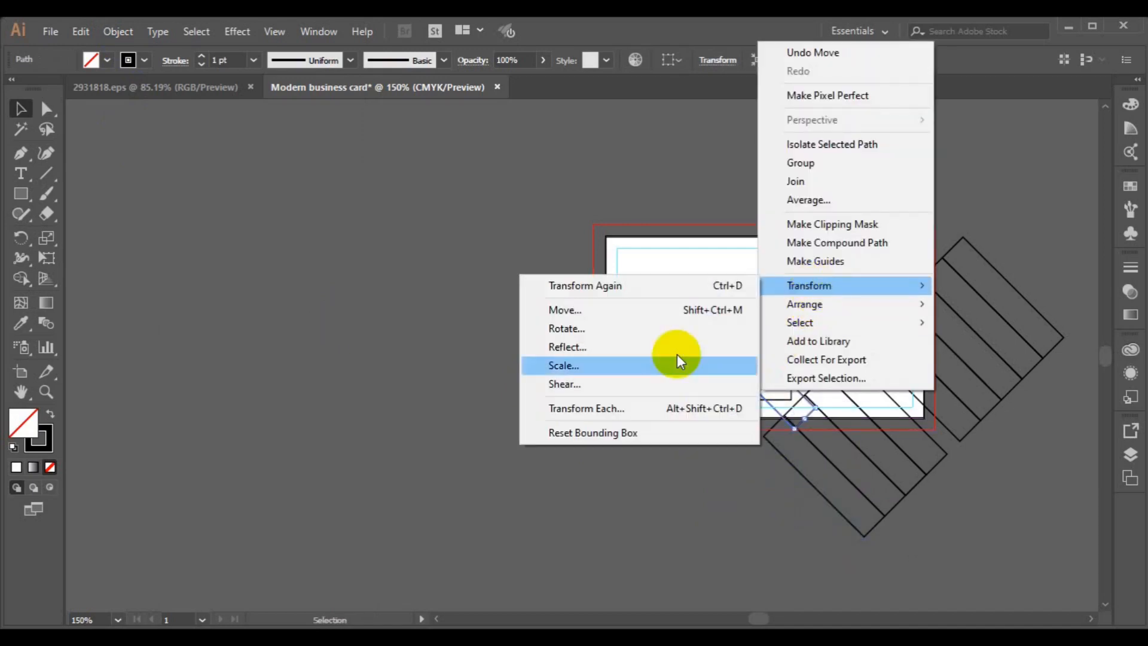
click(652, 350)
click(815, 512)
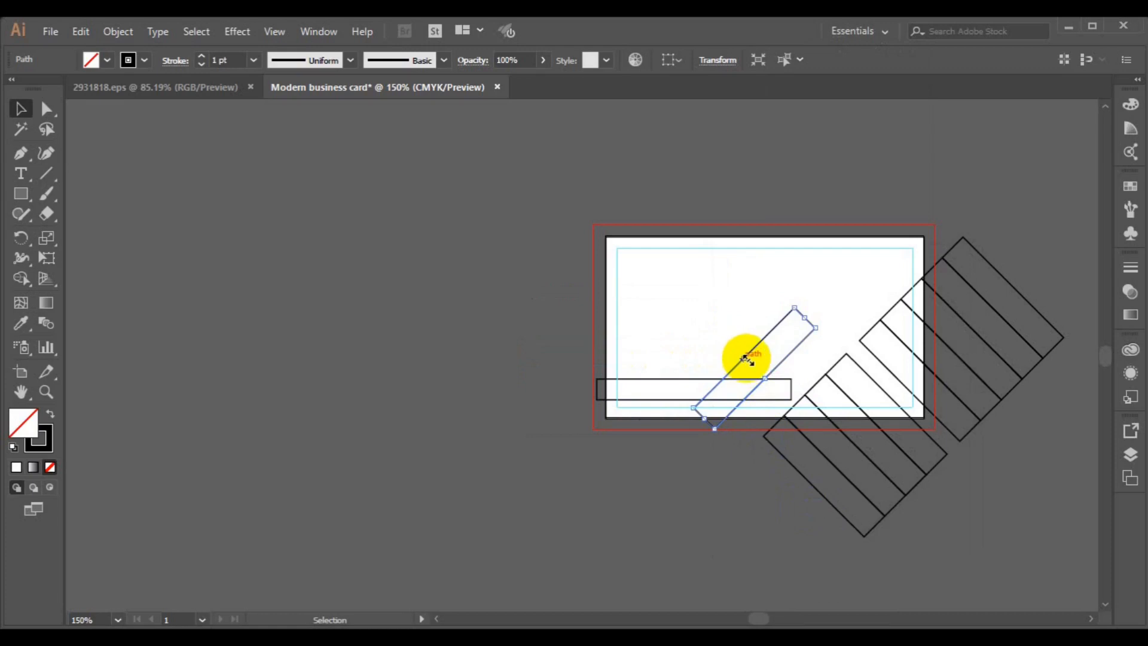
- Trim the mirrored stripe to the card's bottom edge and move it beside the other stripes
click(696, 424)
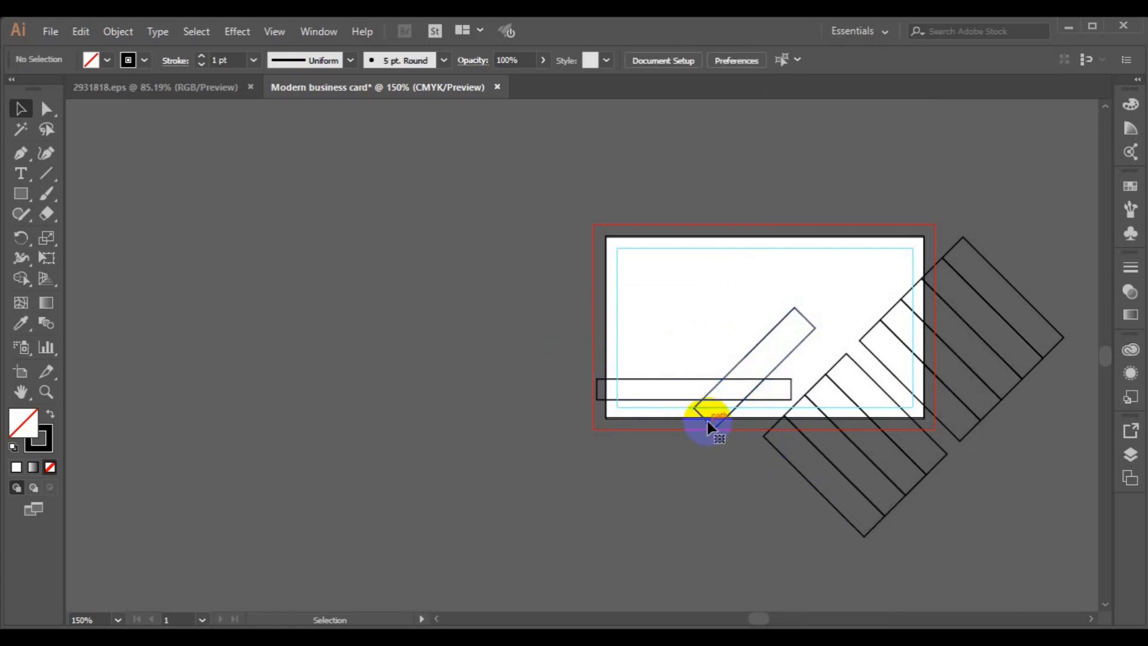
click(707, 422)
drag(708, 421, 728, 424)
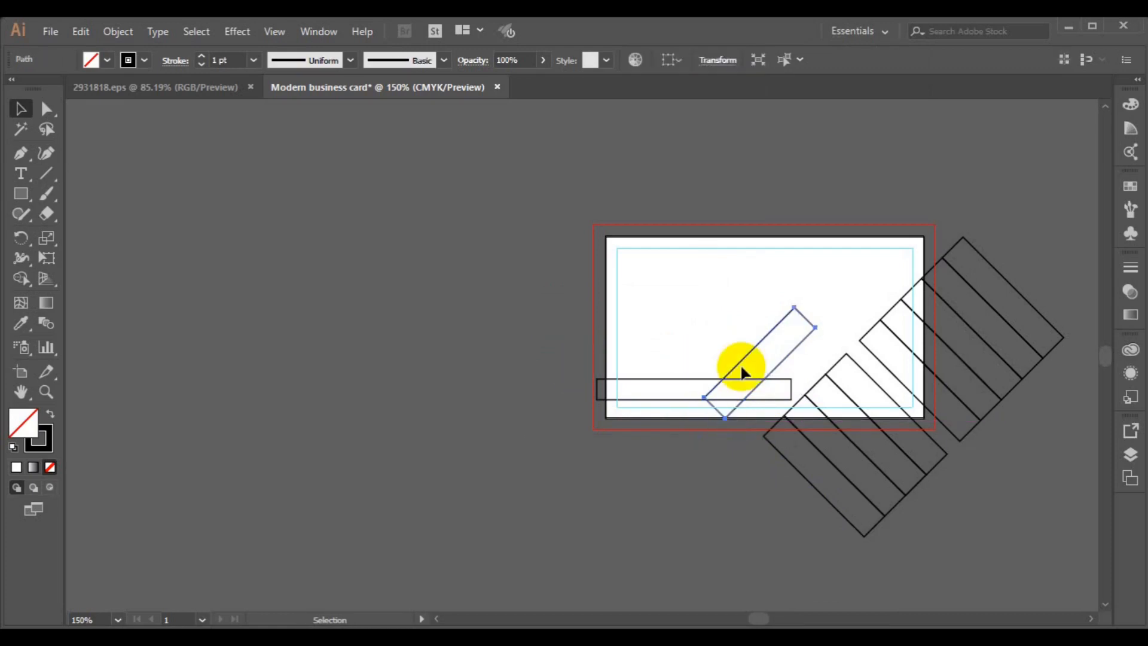
drag(740, 365, 784, 375)
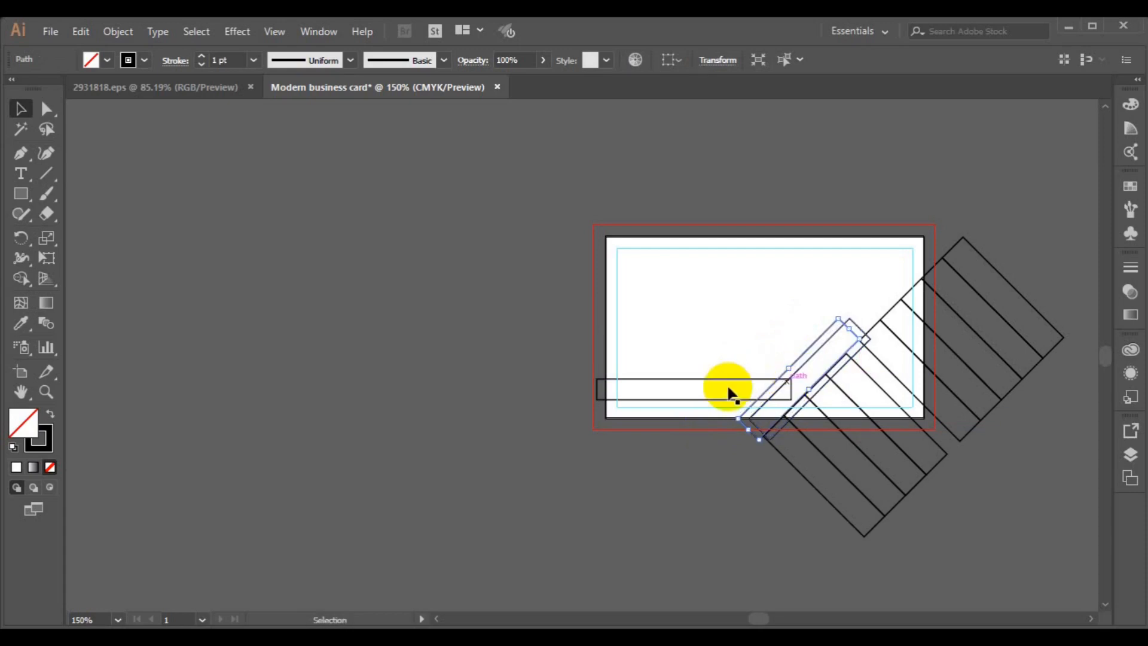
- Make the bottom bar thinner, 0.16 in tall, by dragging its top edge down
click(358, 325)
click(669, 381)
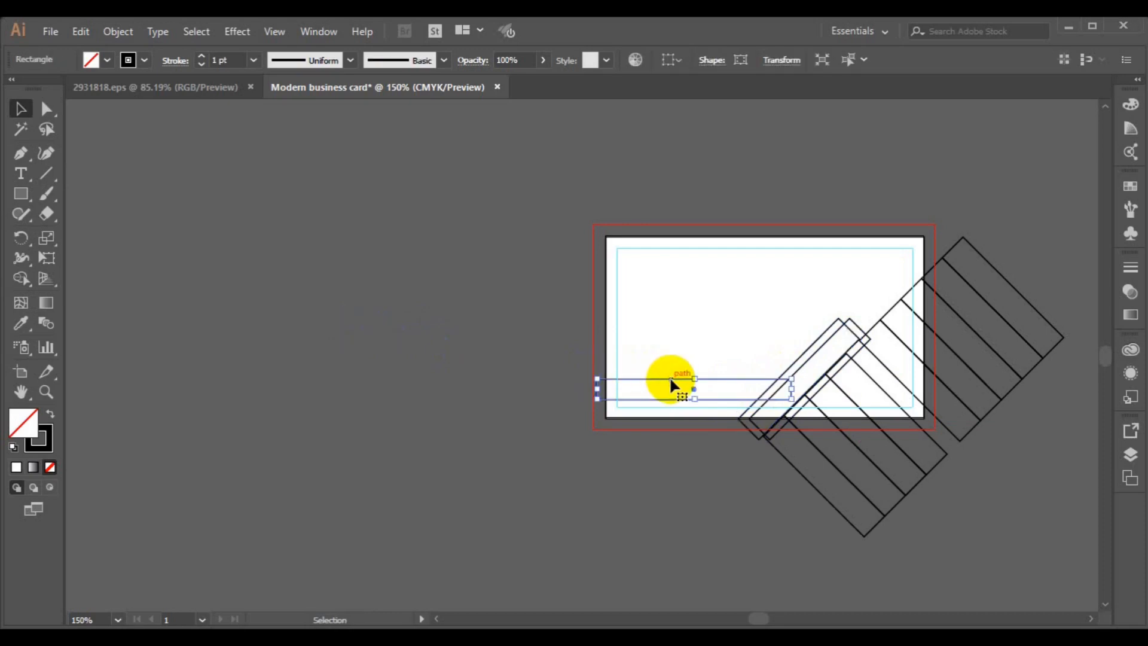
click(693, 379)
drag(695, 378, 697, 385)
- Use Shape Builder to turn the bar-stripe overlap into a grey piece with no stroke
drag(469, 316, 810, 422)
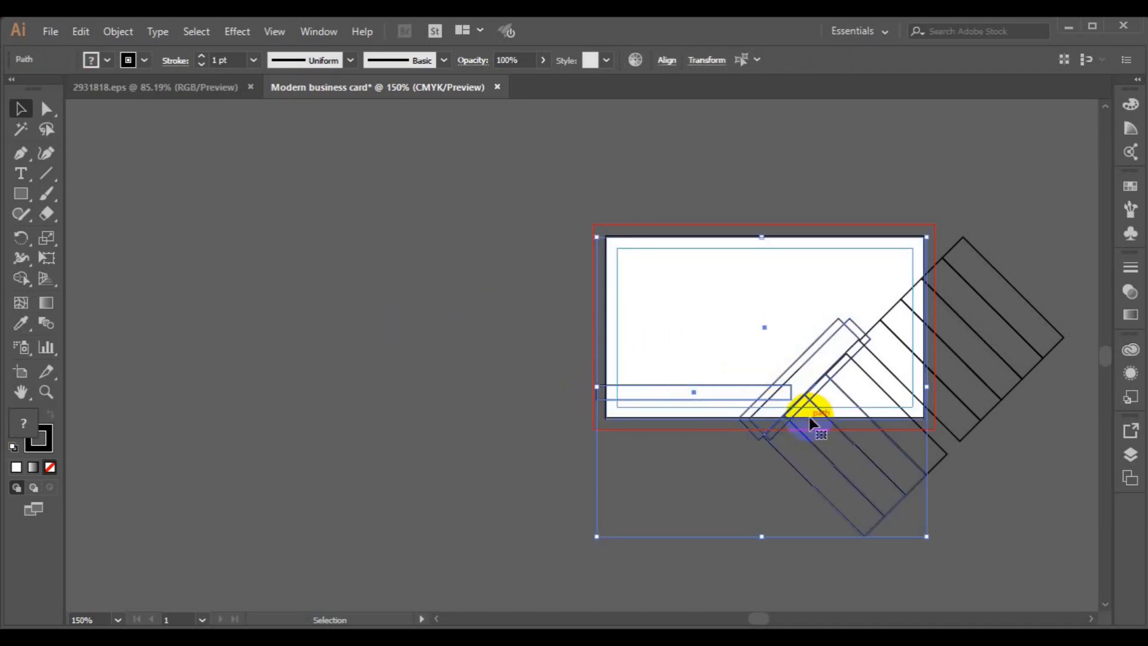
click(22, 280)
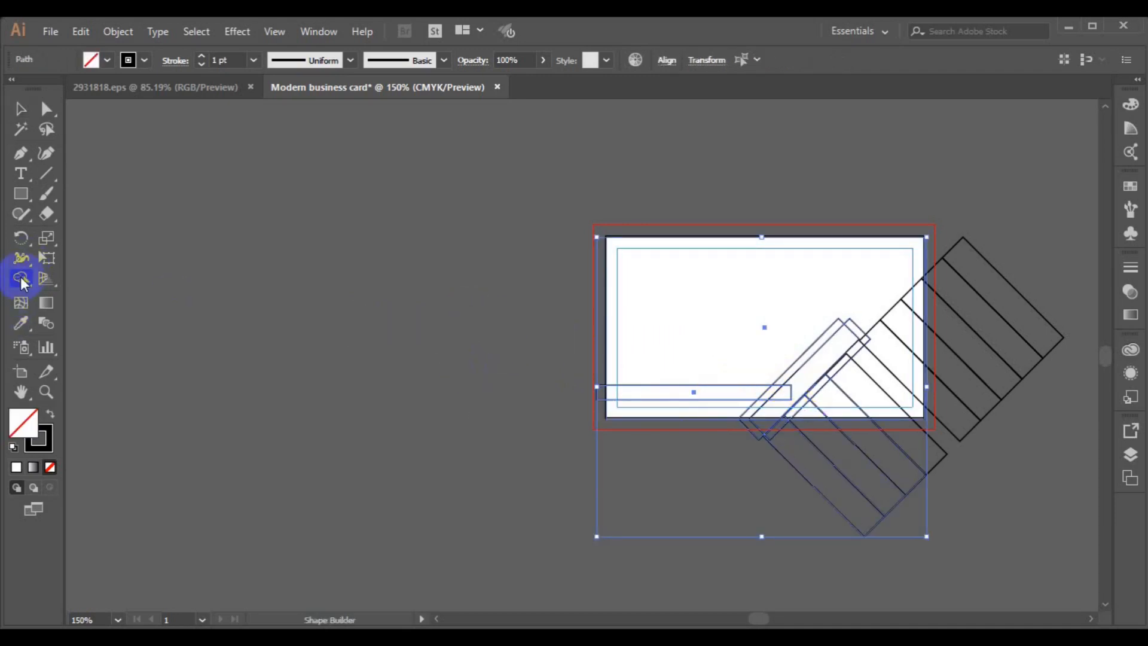
click(105, 60)
click(58, 137)
click(129, 61)
click(11, 88)
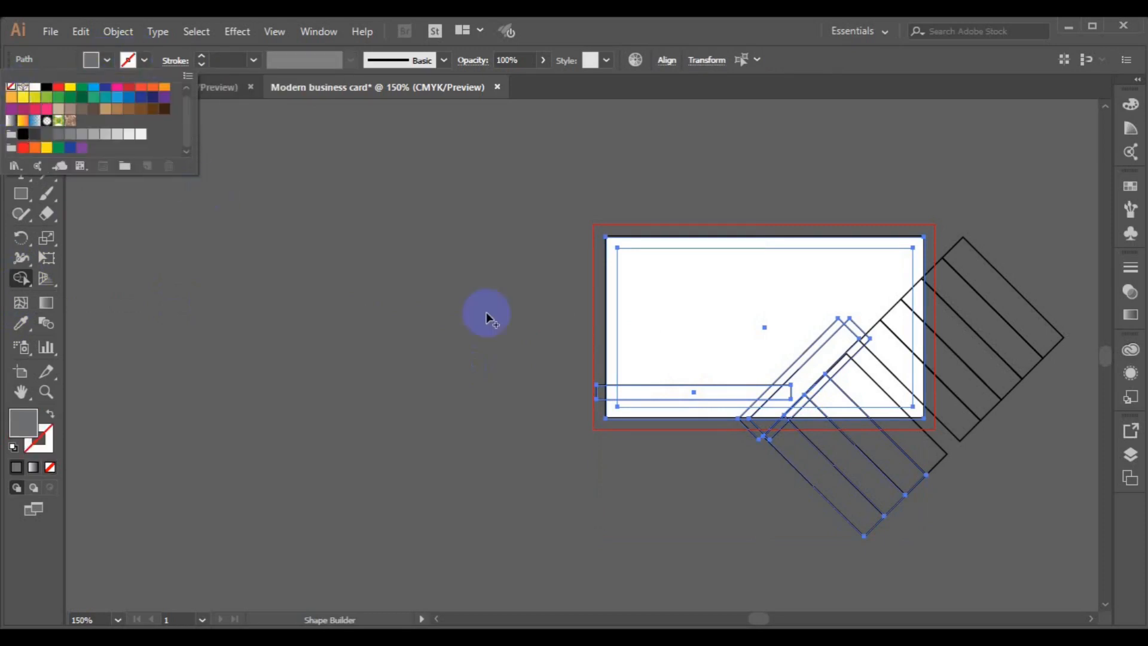
click(771, 394)
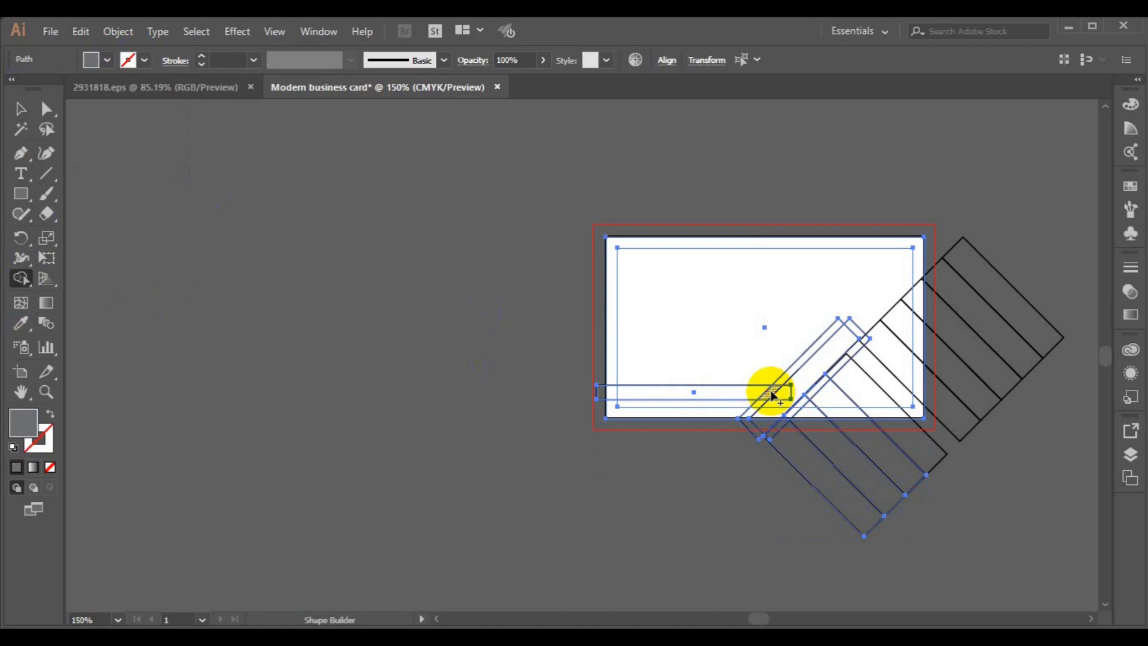
click(19, 108)
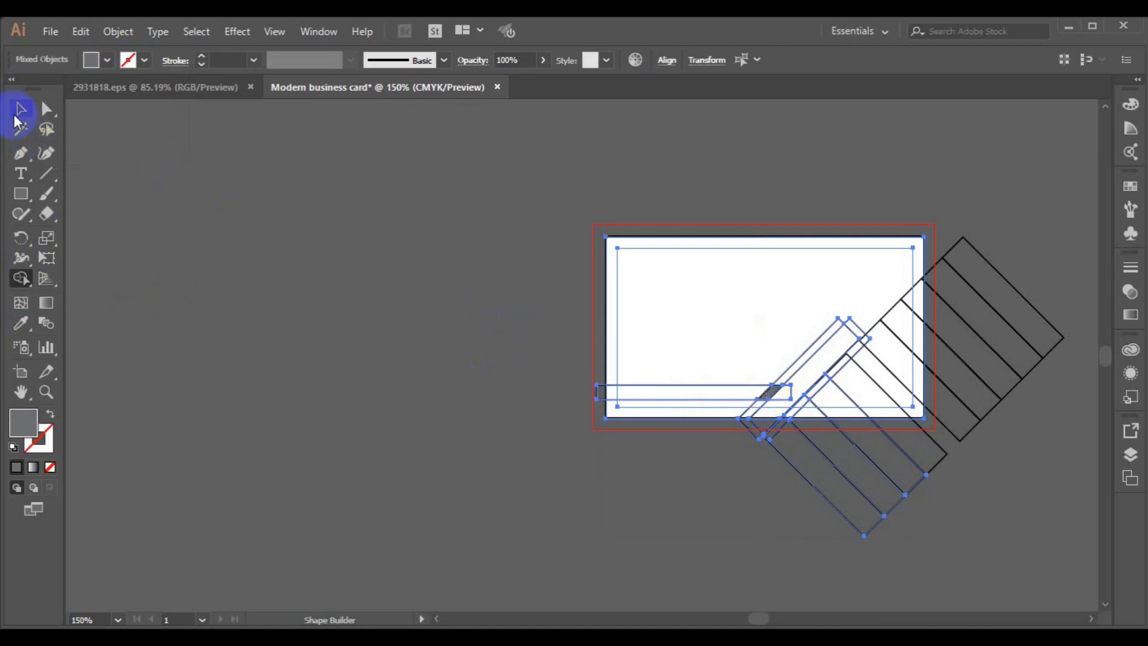
click(307, 361)
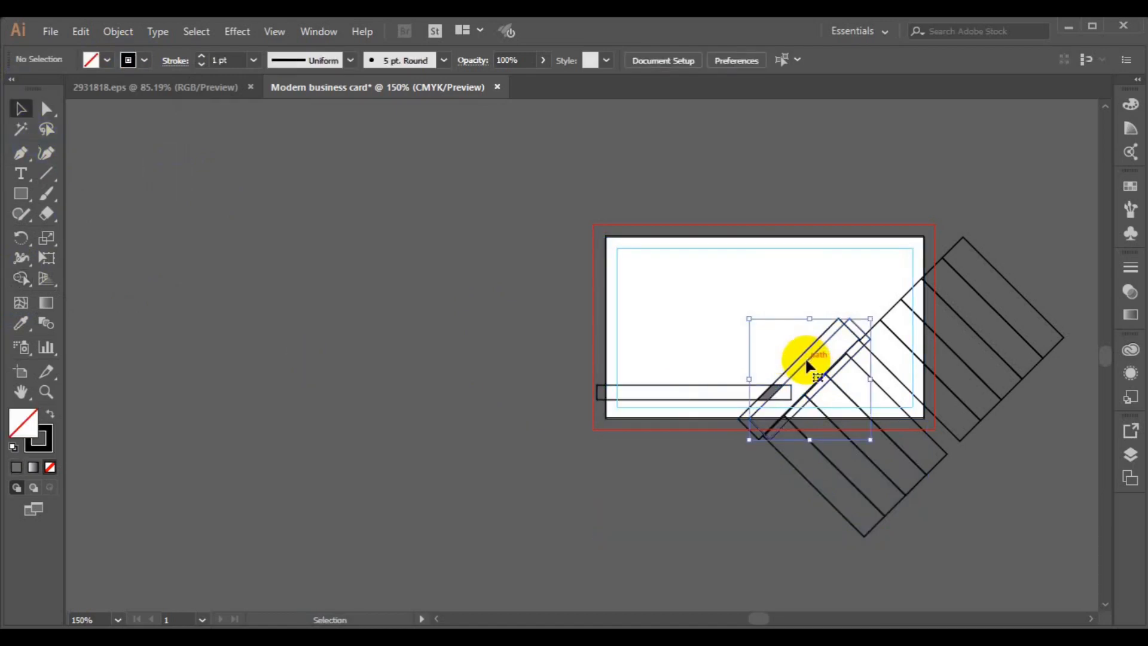
- Delete the leftover slanted stripe and the small end piece past the parallelogram
click(791, 364)
key(Delete)
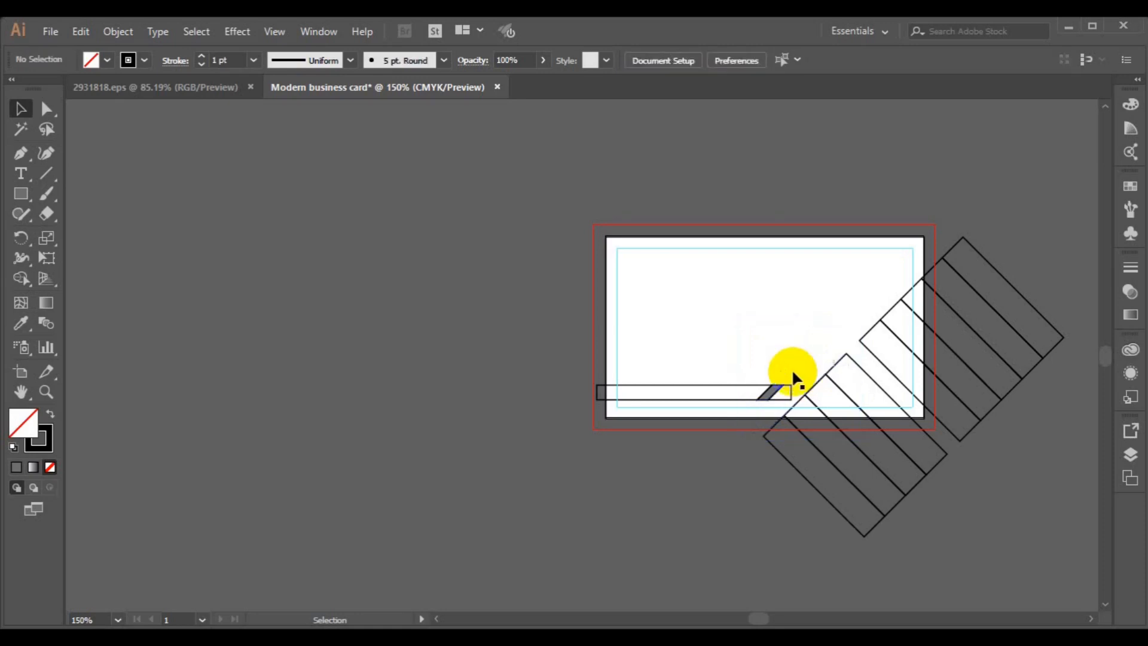
click(790, 389)
key(Delete)
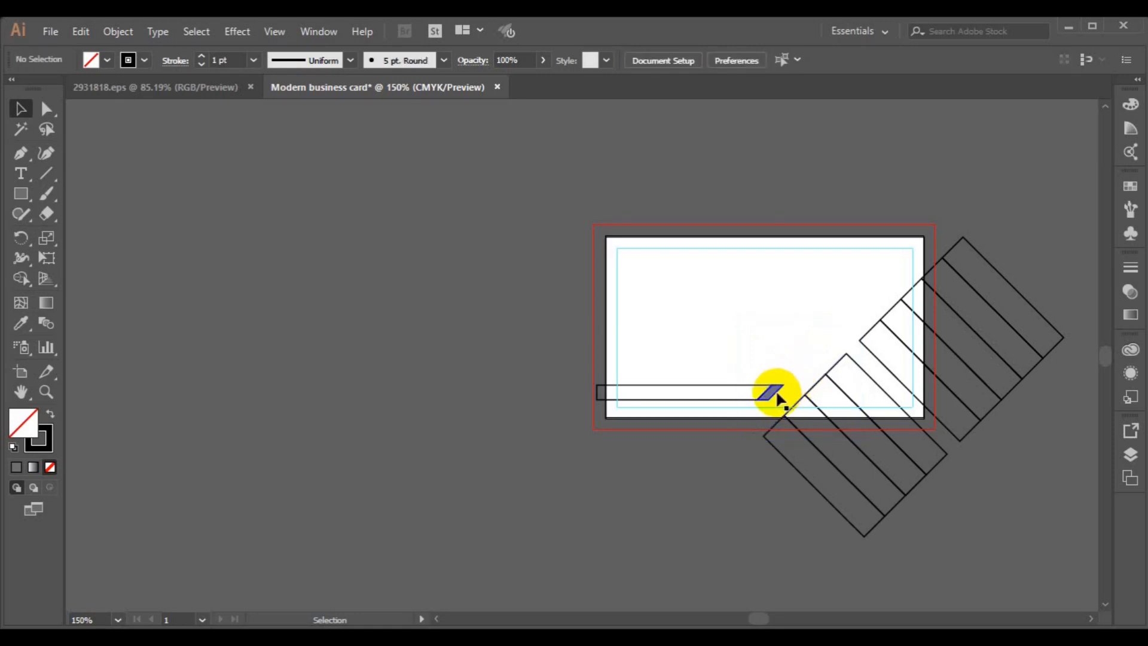
- Zoom to 200% on the card and remove the grey parallelogram's stroke
key(ctrl+equal)
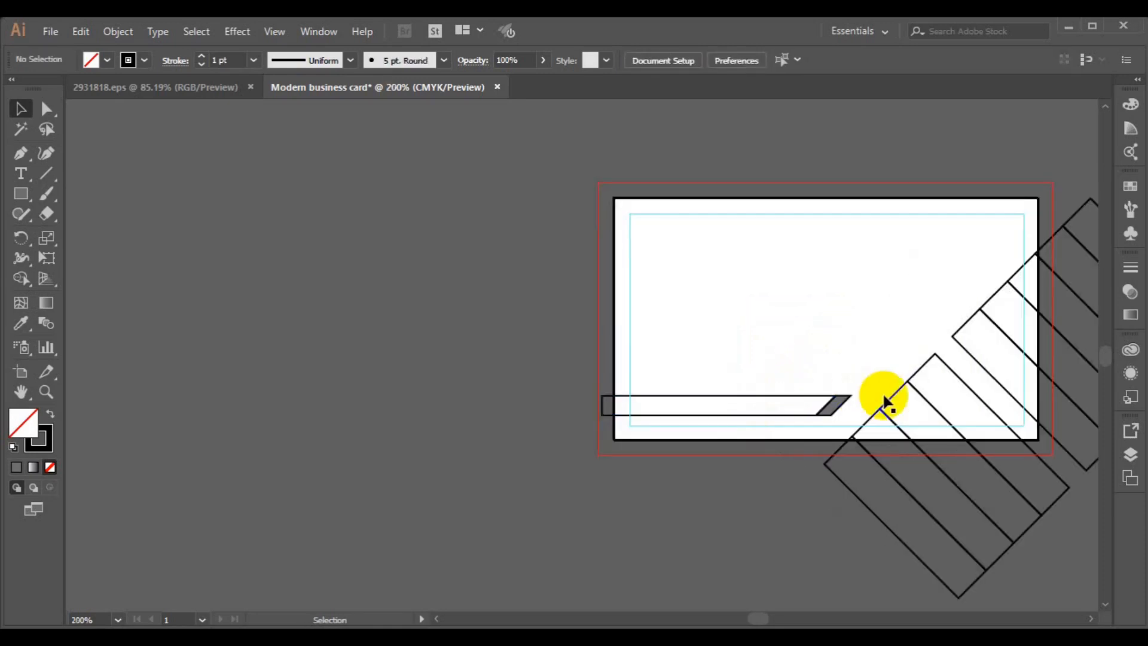
key(space)
drag(881, 395, 663, 413)
click(20, 110)
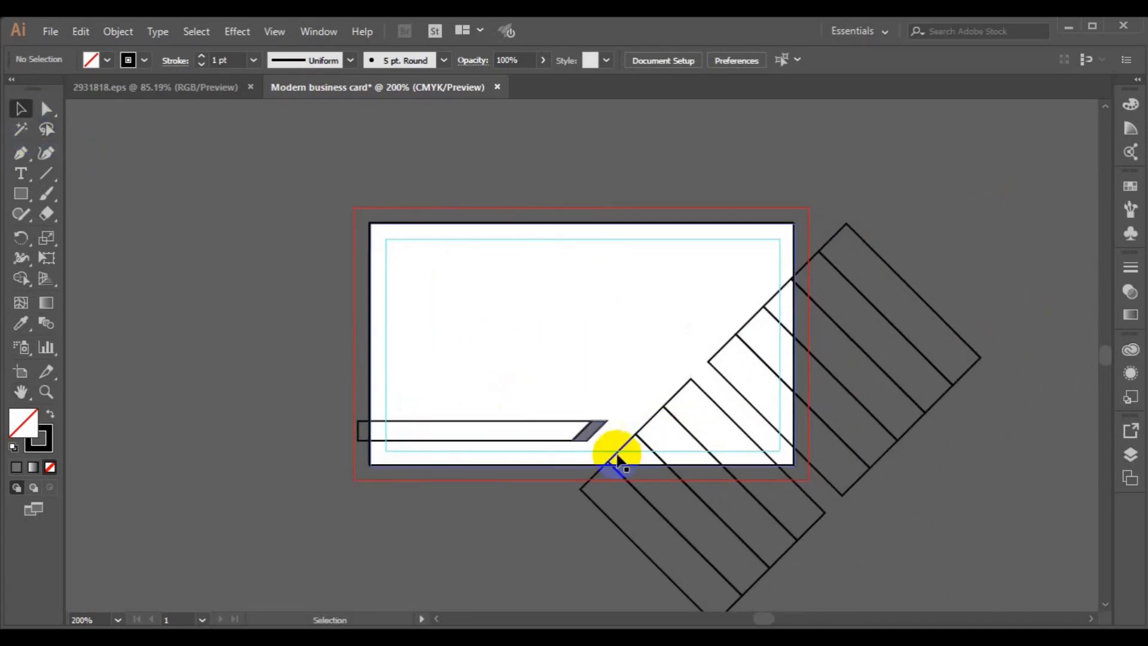
click(587, 435)
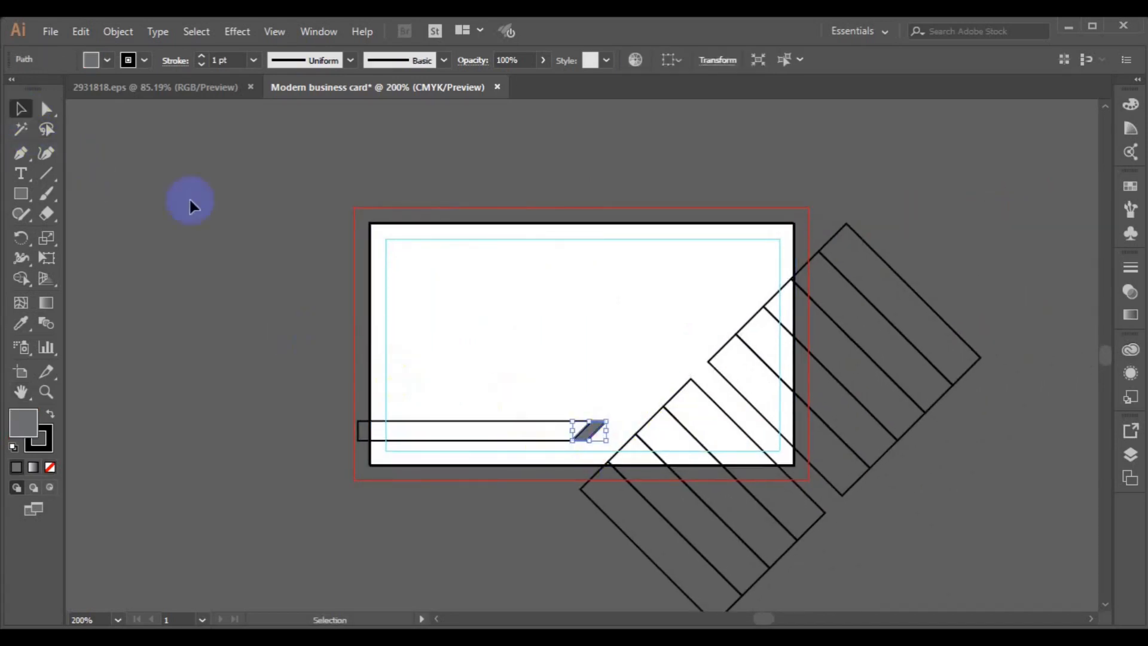
click(144, 58)
click(11, 88)
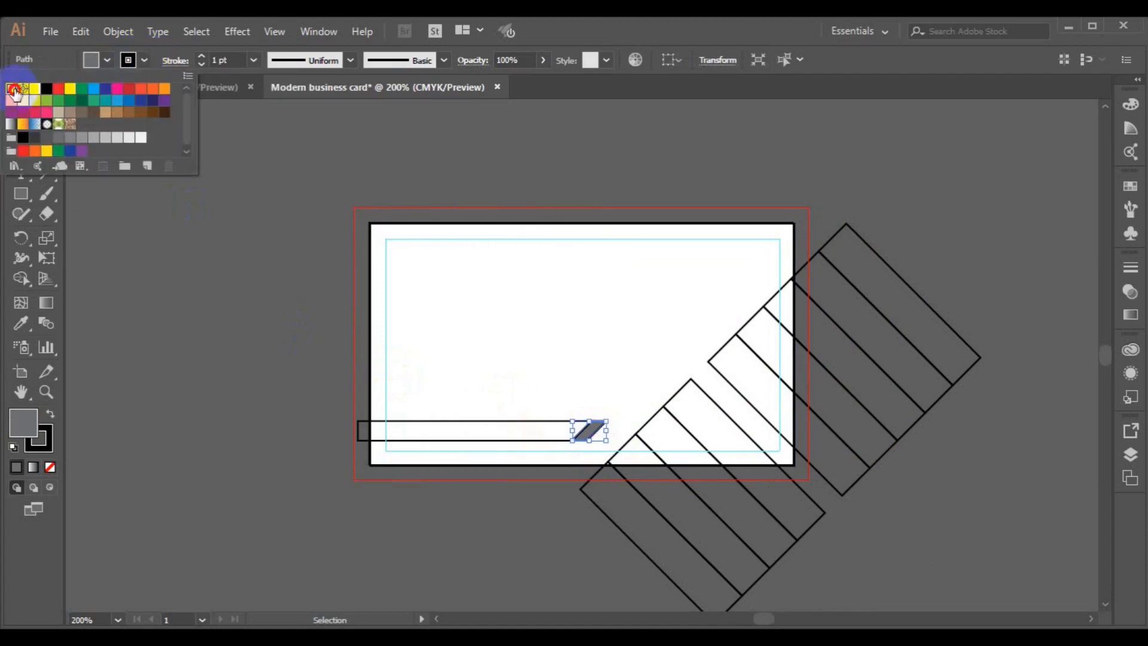
click(375, 368)
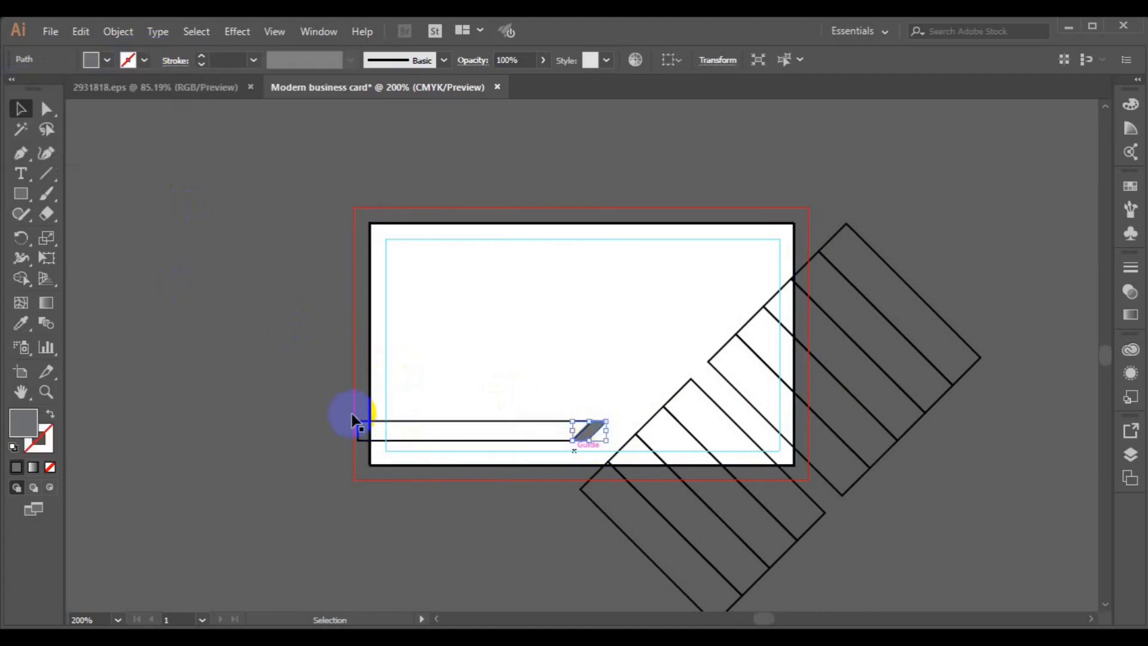
- Move the long bar left past the card edge and set the grey piece against its slanted end
click(446, 450)
key(ctrl+plus)
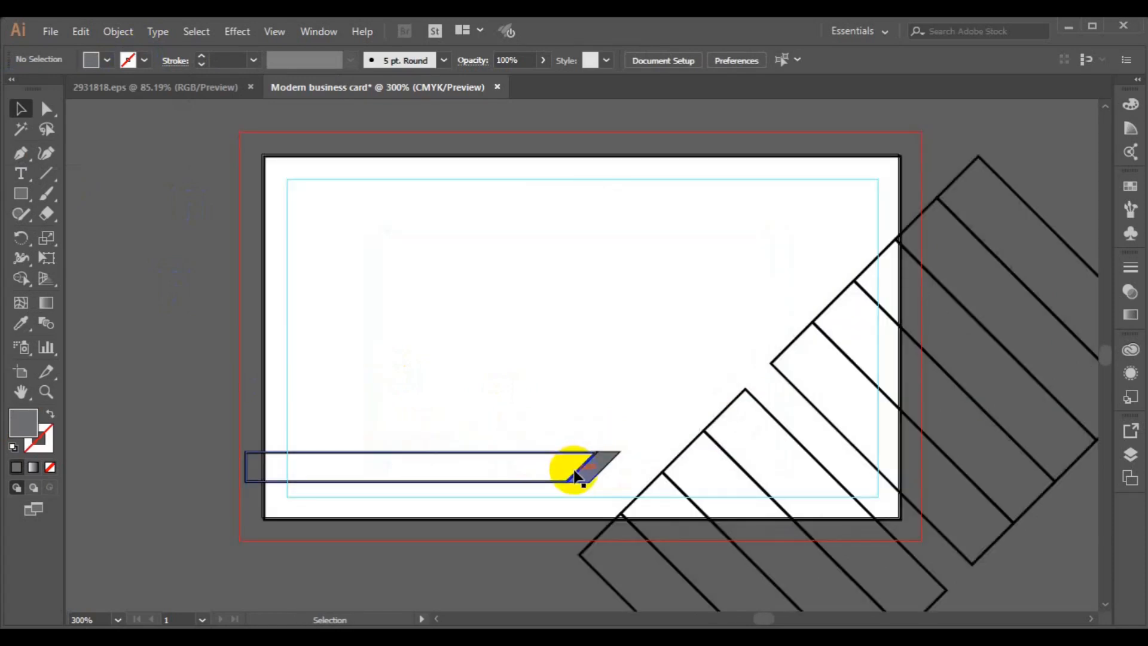
drag(575, 476, 514, 464)
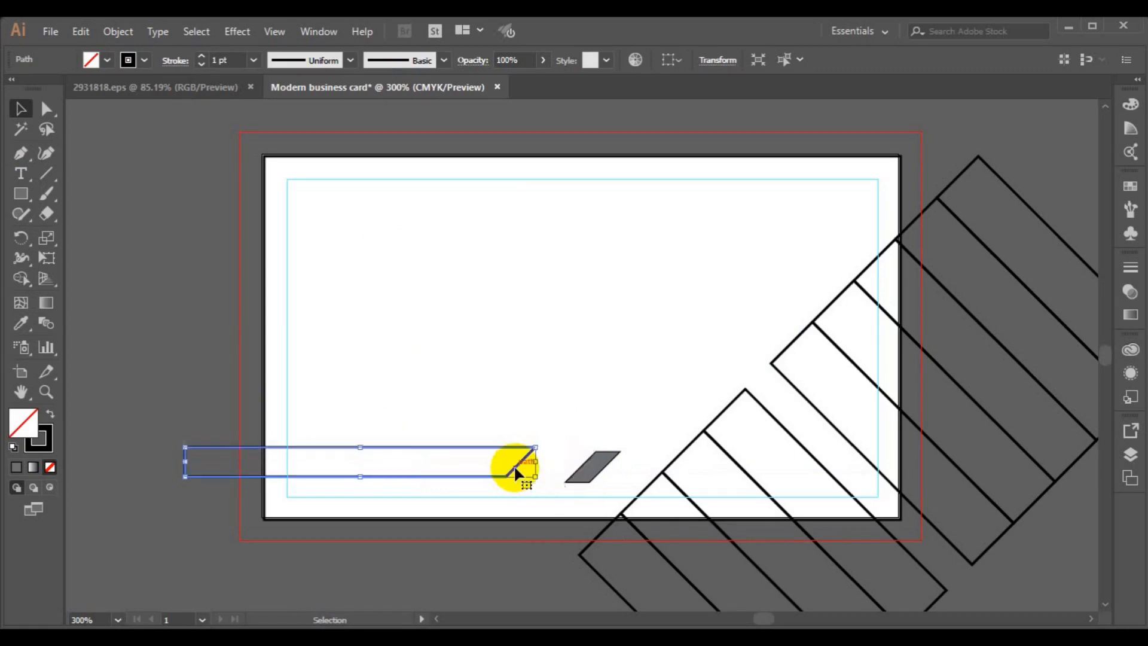
click(583, 476)
drag(583, 475, 597, 472)
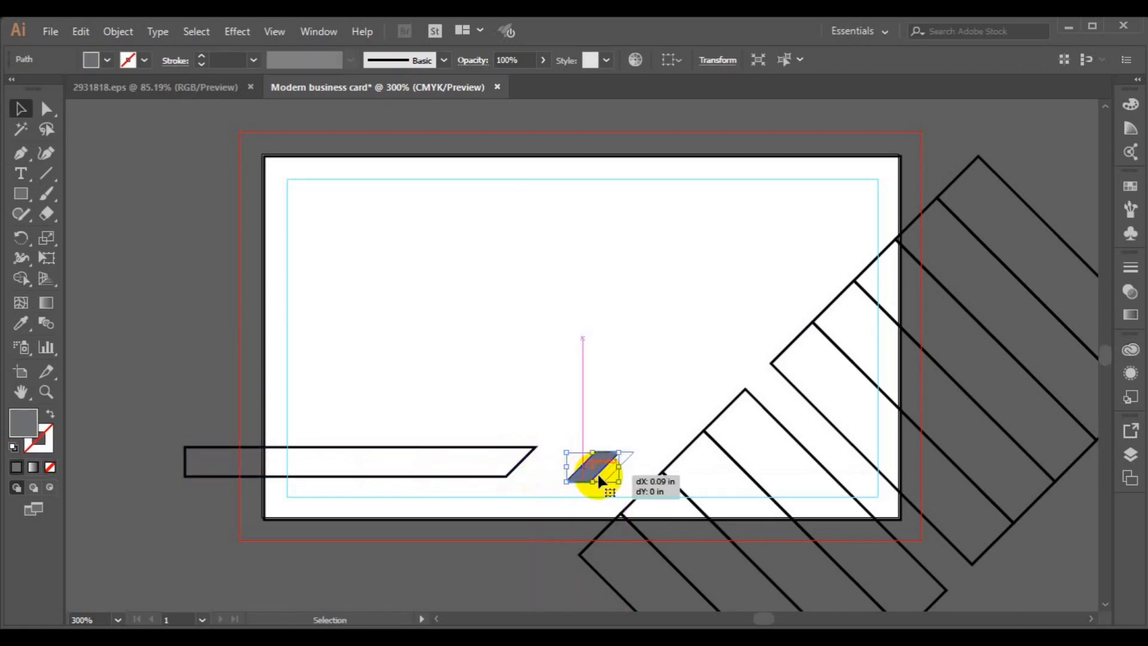
click(566, 480)
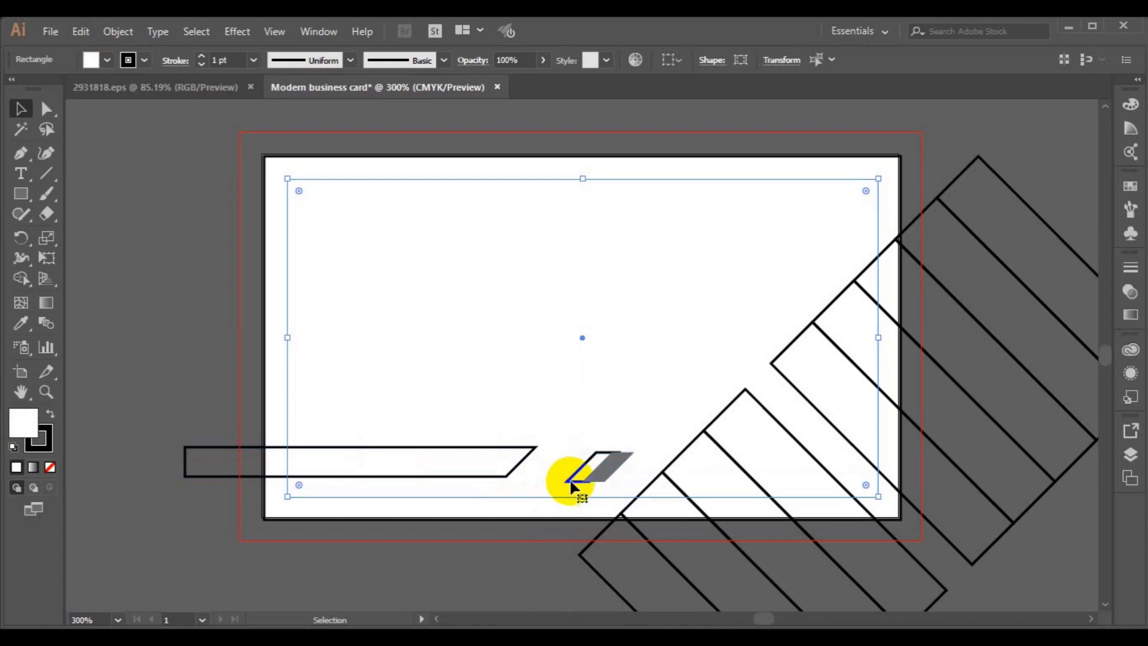
click(199, 363)
click(568, 478)
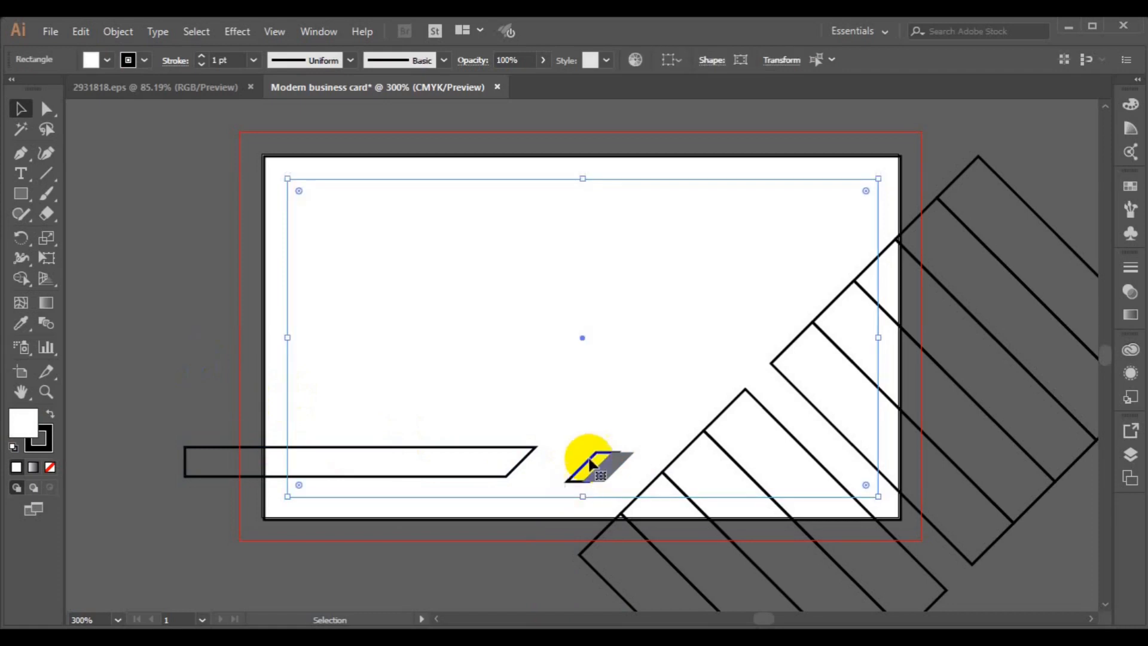
click(610, 466)
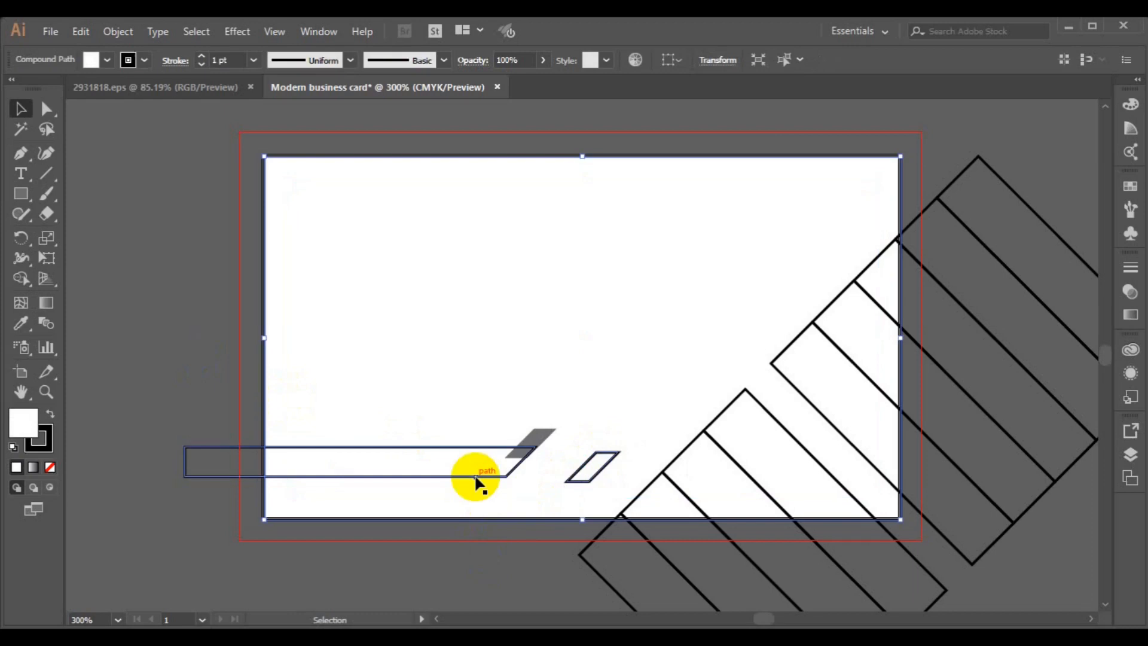
click(476, 479)
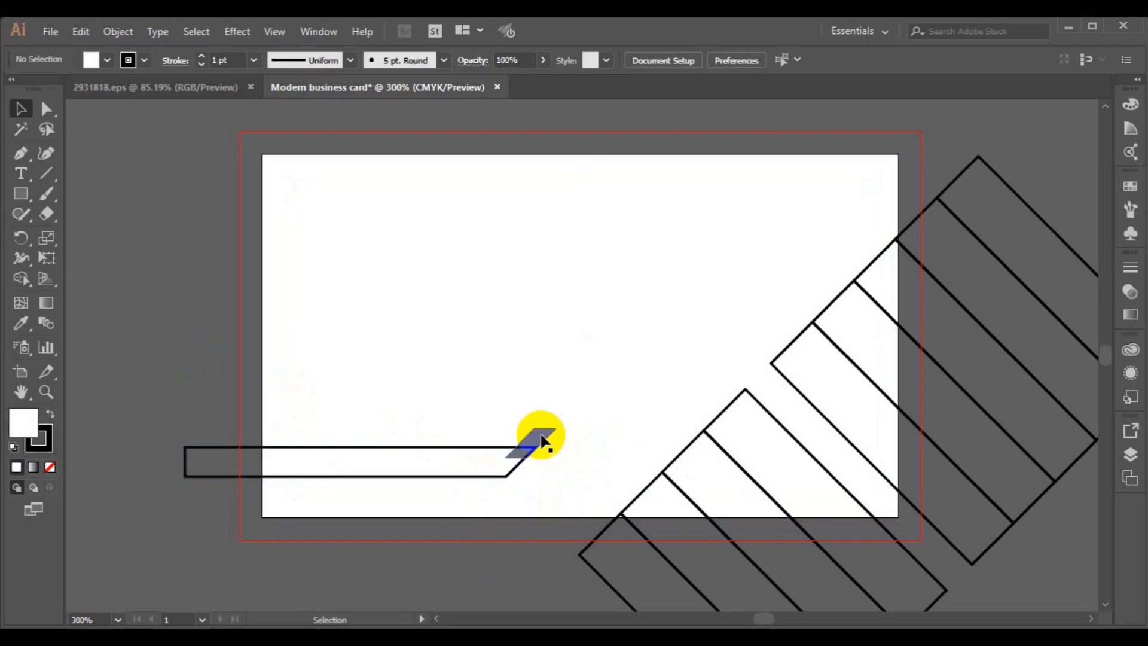
drag(543, 441, 577, 460)
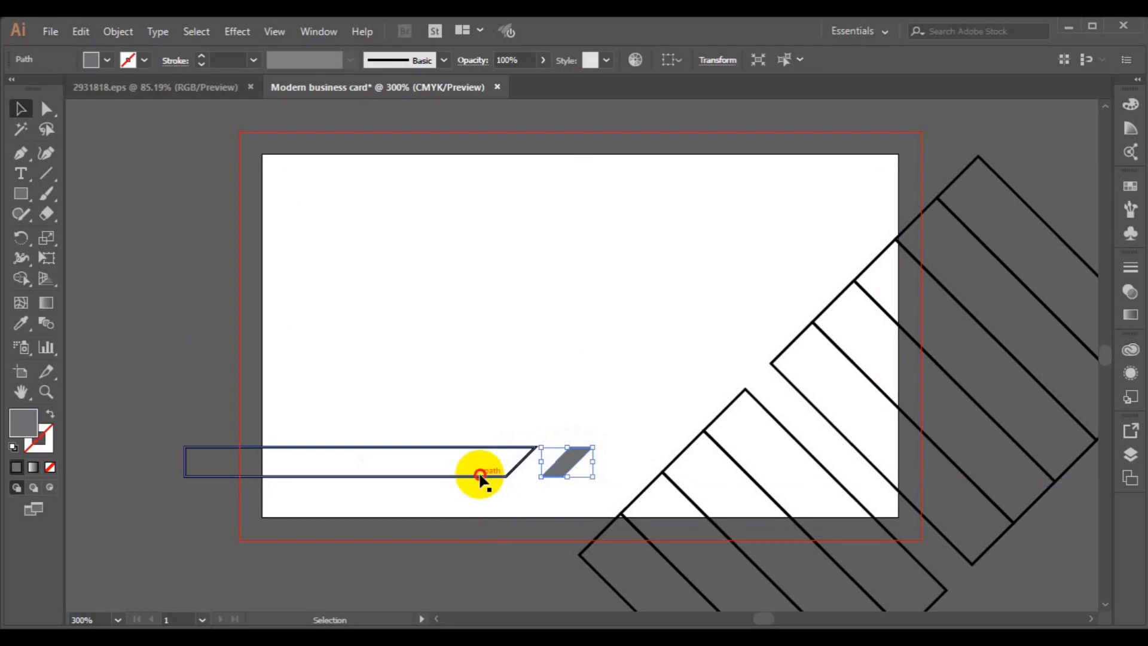
- Try horizontally centering bar and grey piece, undo it, then duplicate the grey piece 0.13 in right
click(503, 477)
shift+click(554, 476)
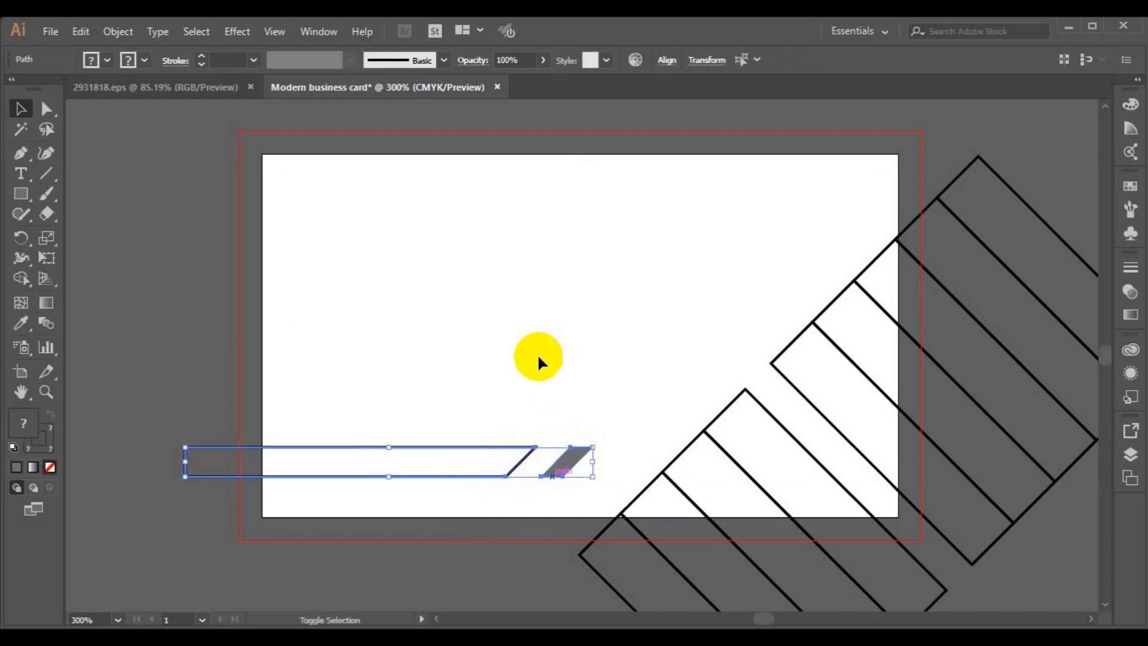
click(666, 61)
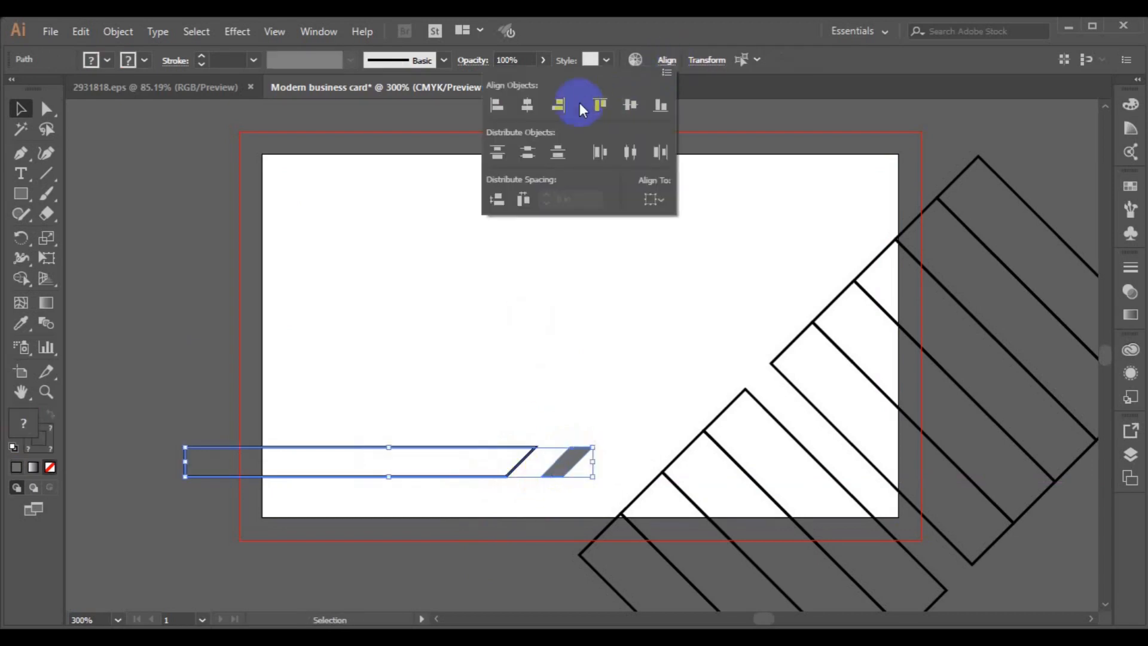
click(532, 110)
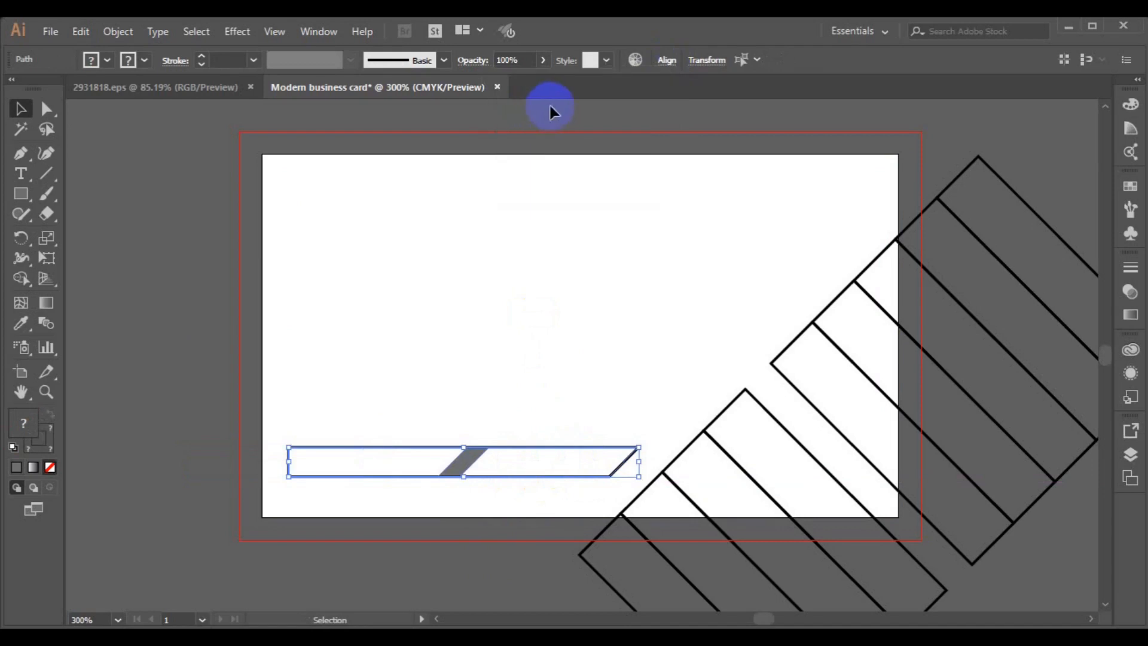
key(ctrl+z)
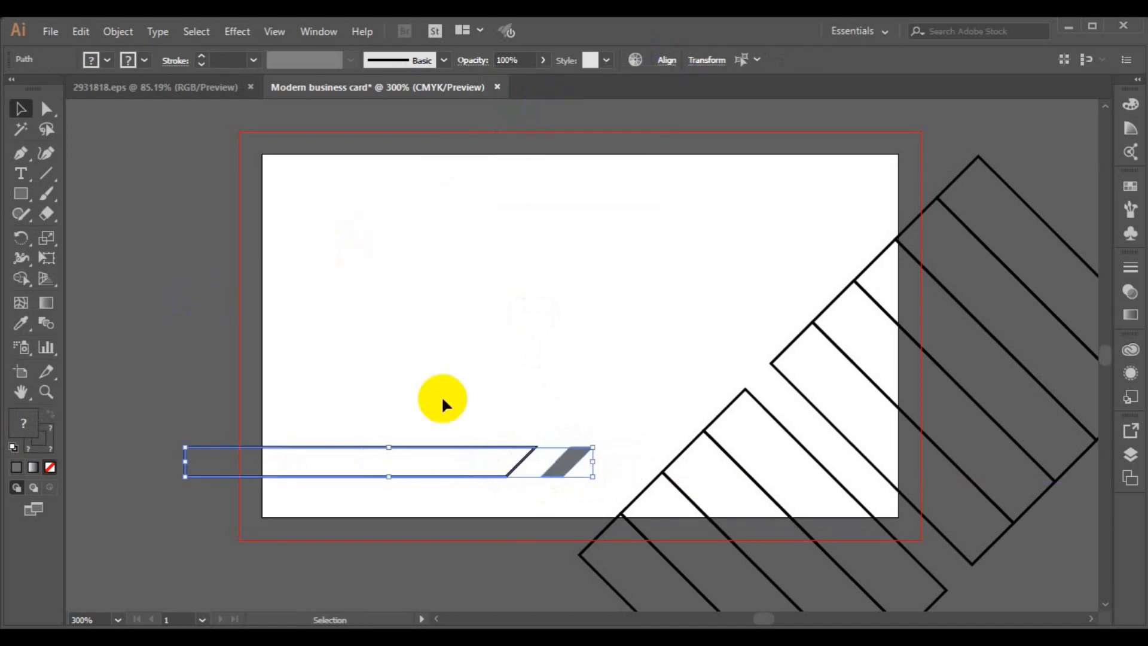
click(172, 308)
click(567, 469)
drag(567, 470, 586, 471)
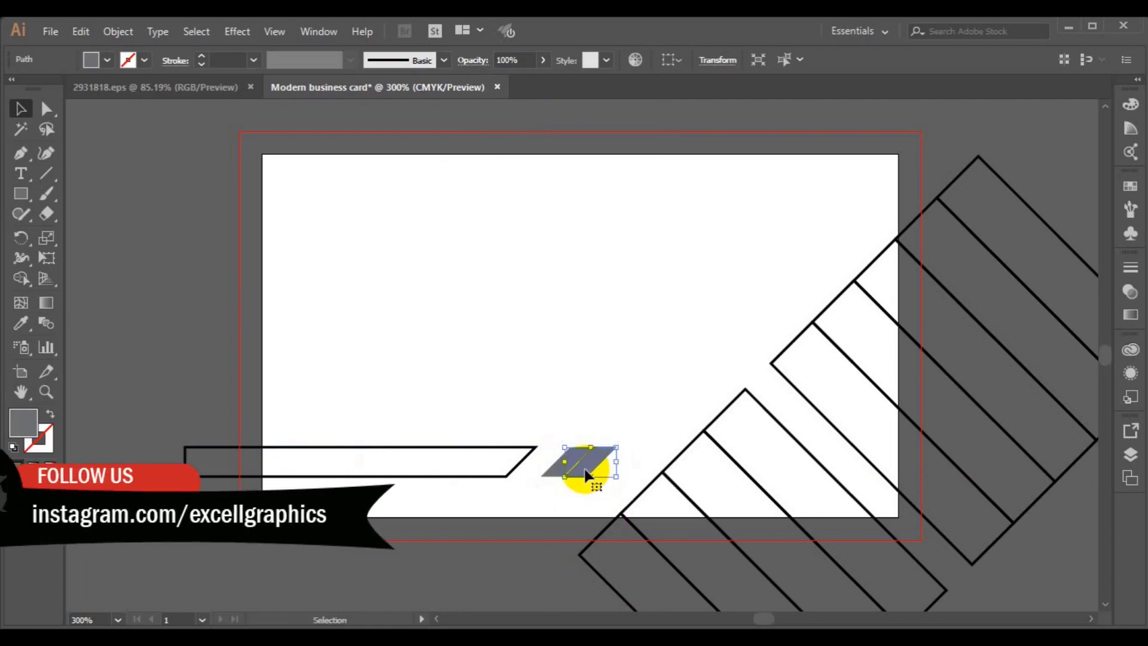
- Copy a third grey stripe, group the right two, and top-align all three stripes
drag(587, 472, 615, 475)
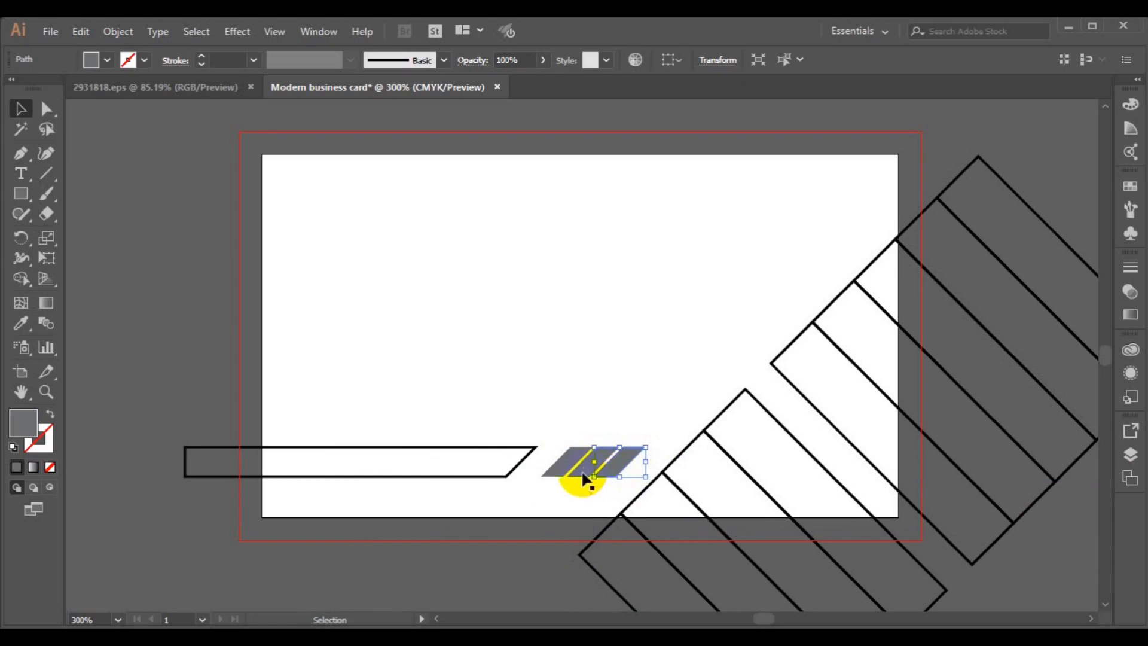
shift+click(584, 478)
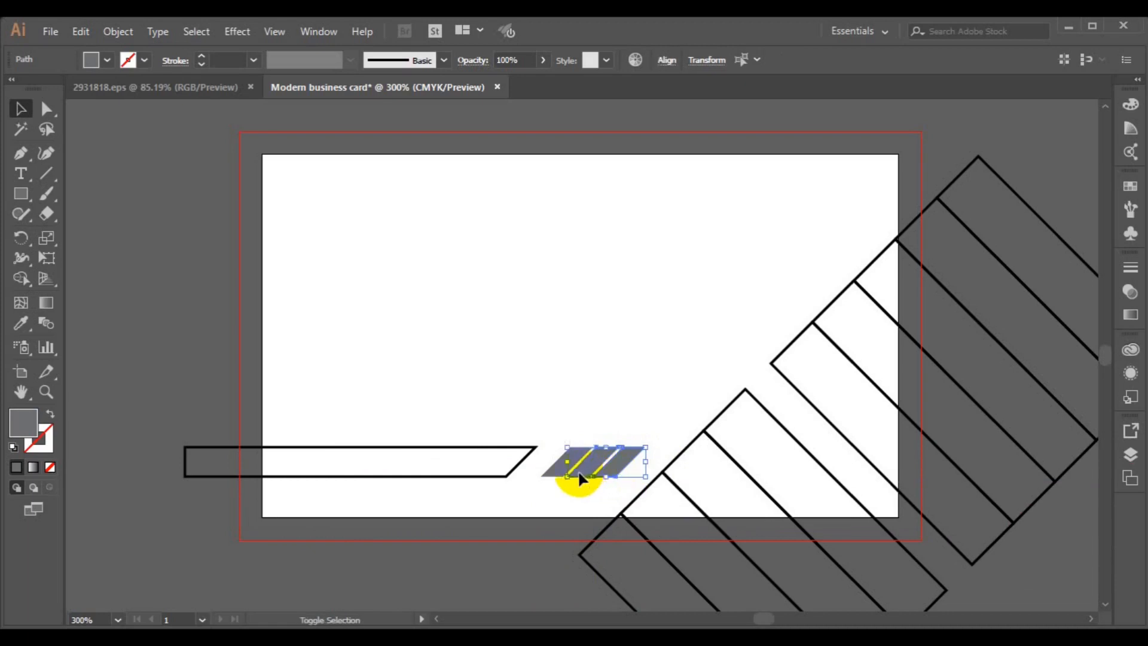
click(667, 61)
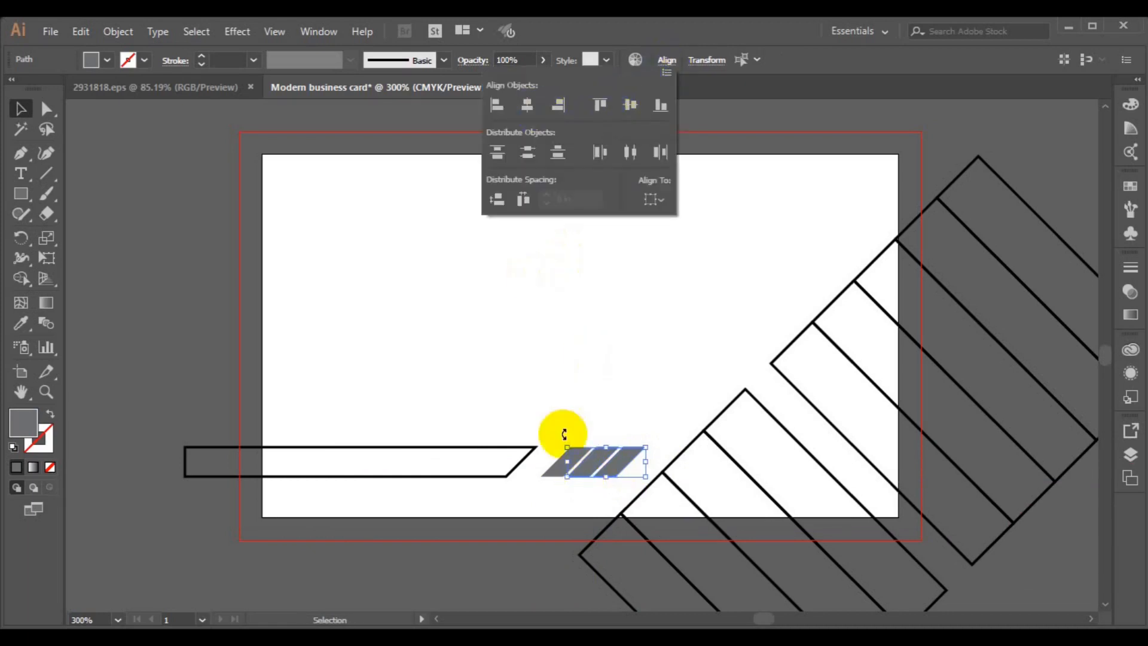
click(547, 511)
key(ctrl+g)
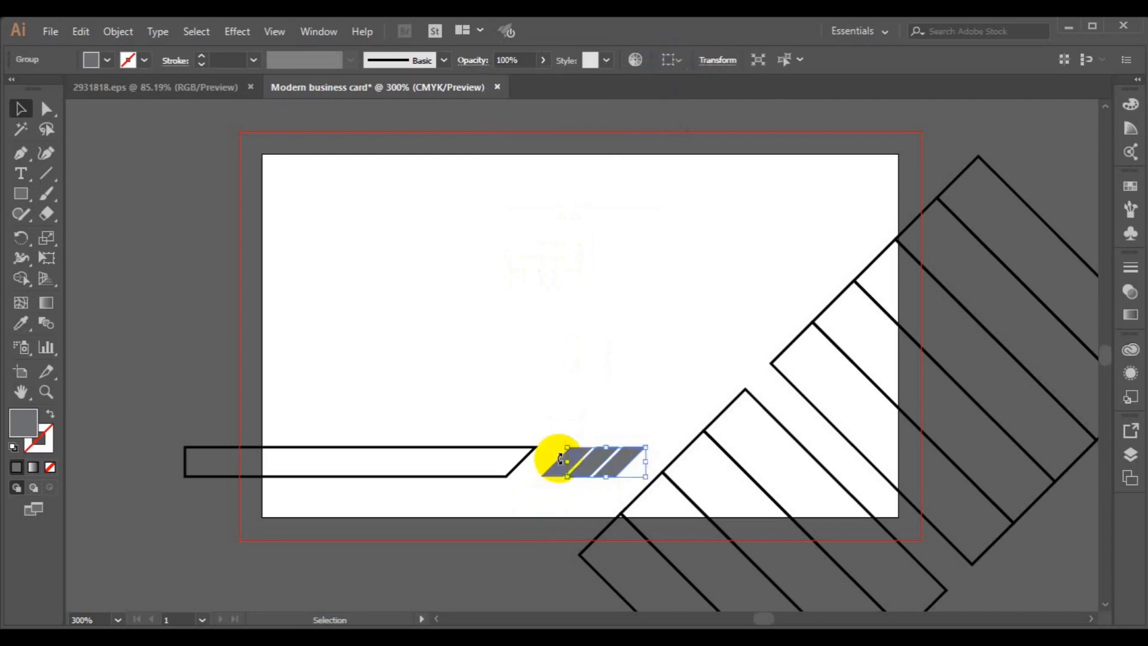
shift+click(556, 479)
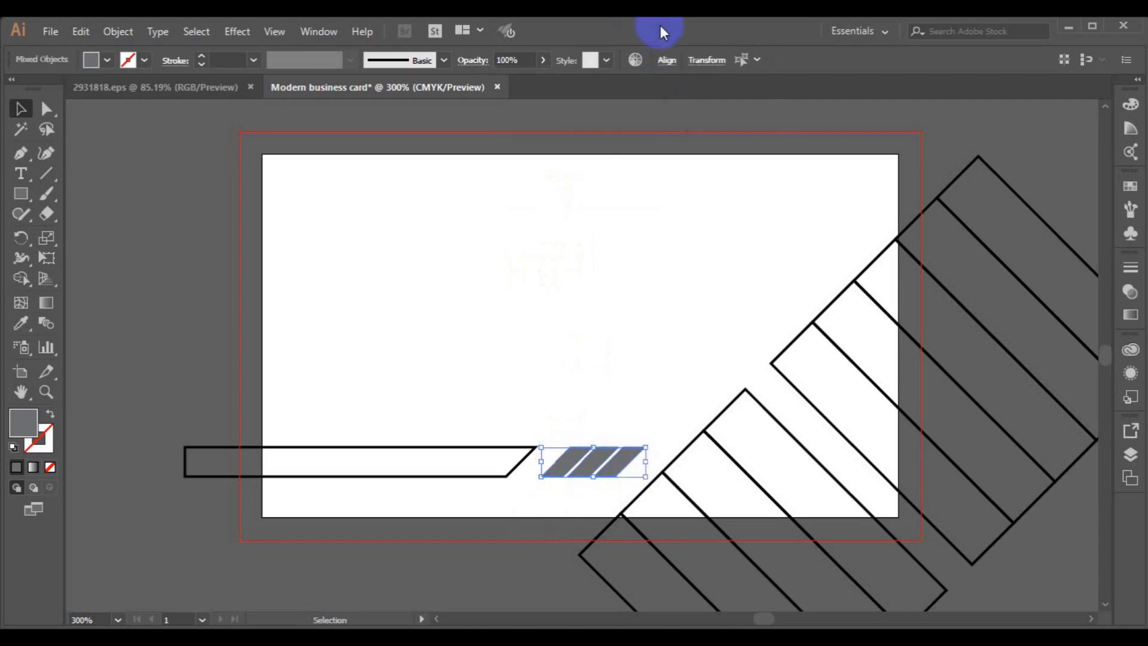
click(666, 60)
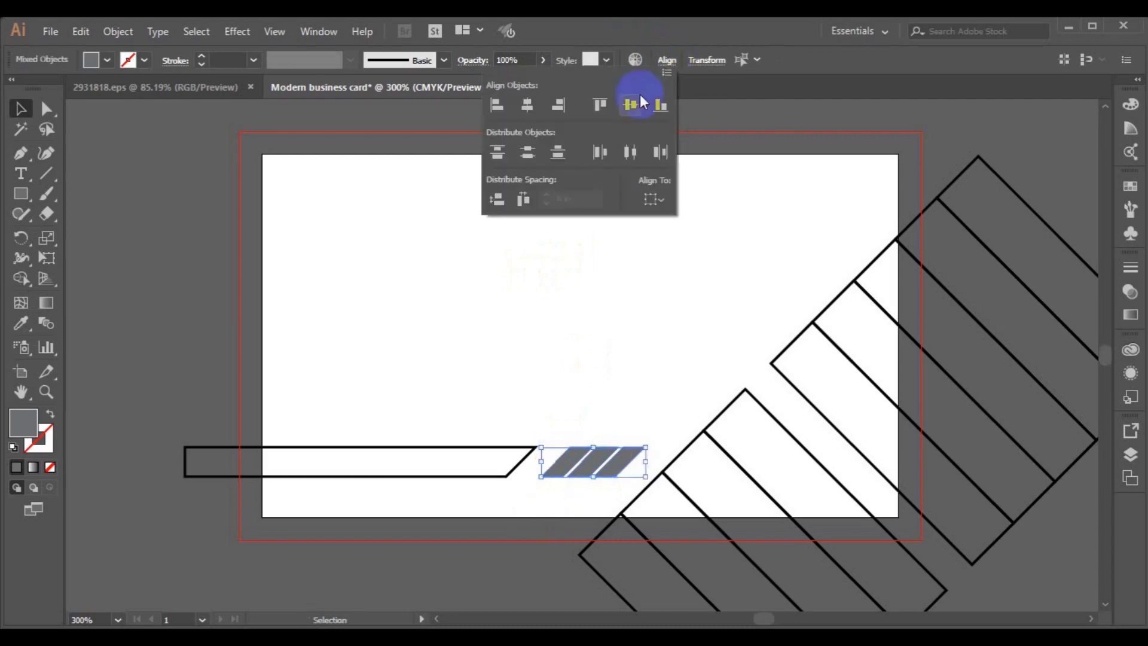
click(598, 106)
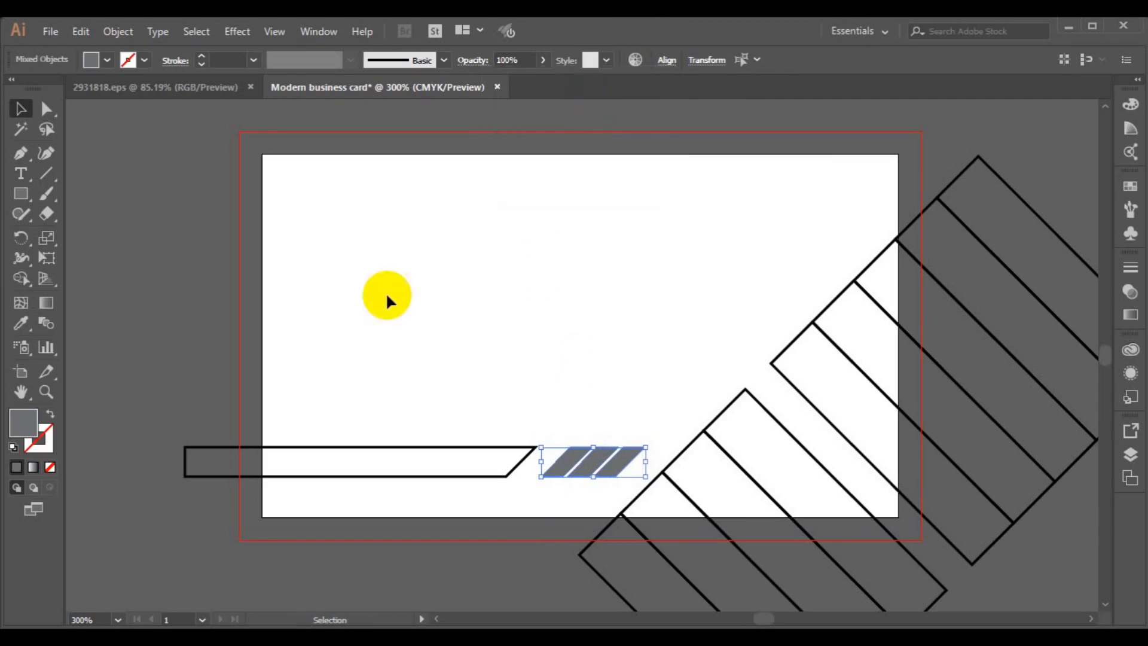
- Move the bar to meet the stripes, top-align it with them, and shorten its left end to the card edge
click(425, 474)
drag(424, 475, 479, 476)
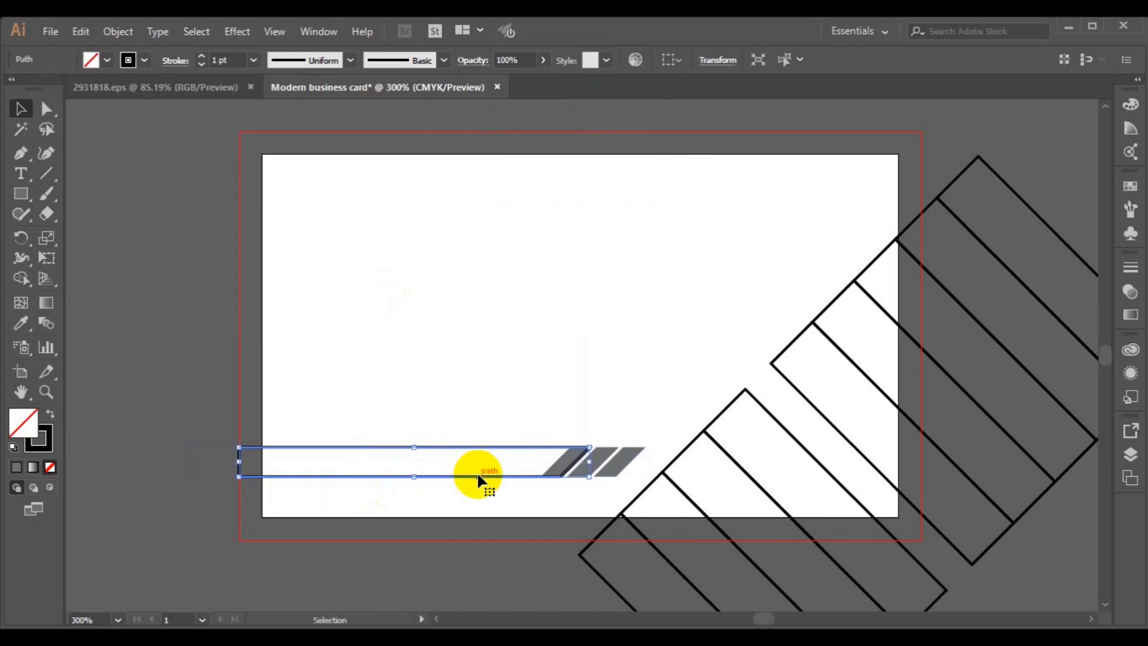
key(Left)
key(Left)
key(Left)
key(Left)
key(Left)
key(Left)
key(Left)
key(Left)
key(Left)
key(Left)
key(Left)
key(Left)
key(Left)
key(Right)
key(Right)
key(Right)
key(Right)
key(Right)
key(Right)
key(Right)
key(Right)
key(Right)
key(Right)
key(Right)
key(Right)
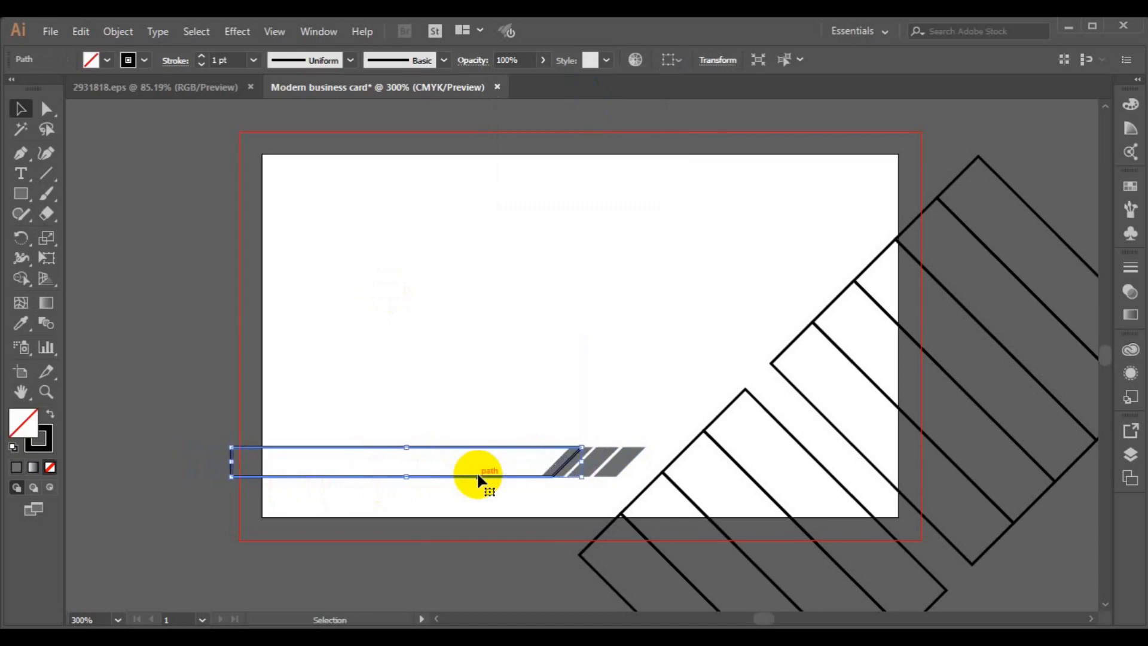
shift+click(603, 468)
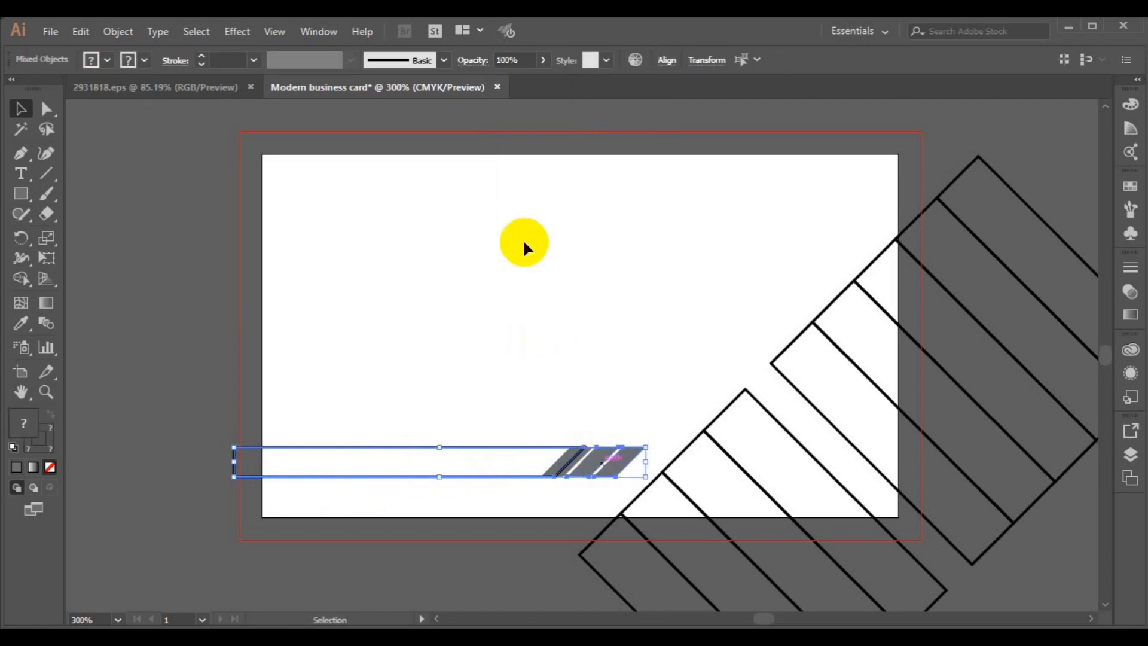
click(666, 61)
click(595, 105)
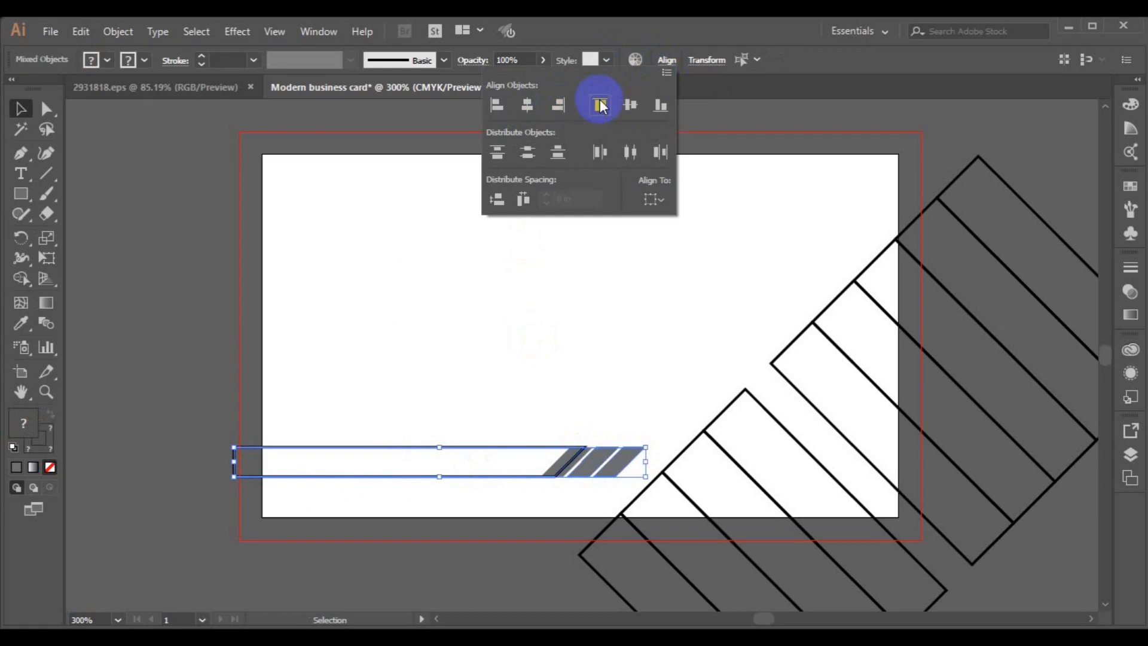
click(146, 407)
click(230, 468)
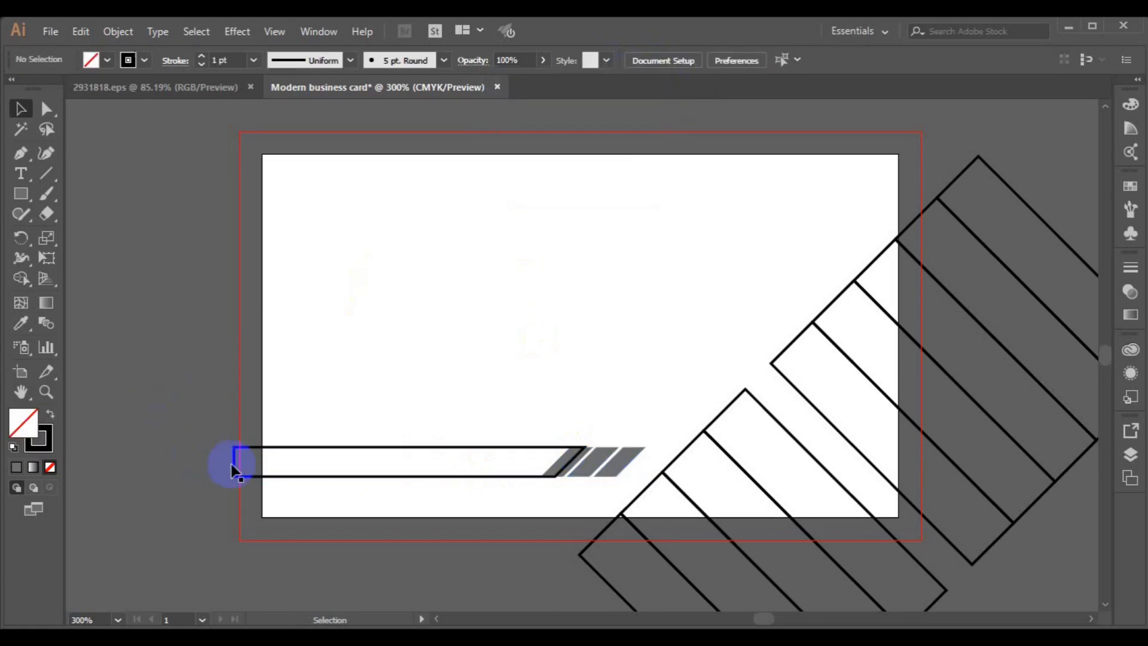
click(237, 468)
drag(237, 467, 262, 470)
click(21, 193)
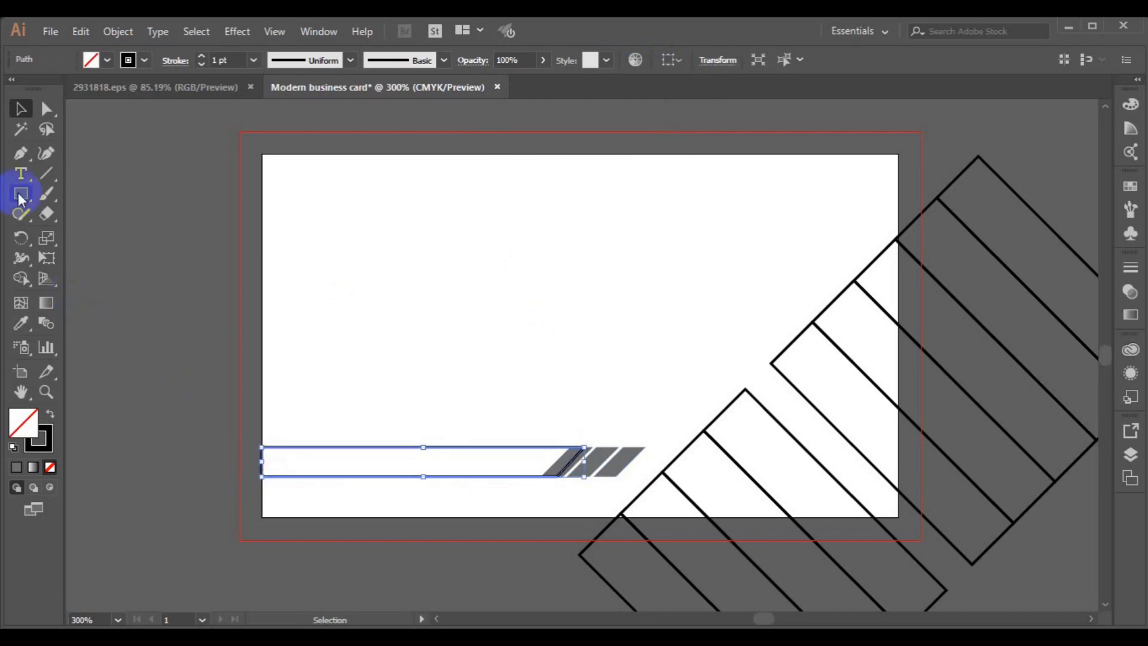
click(332, 318)
click(568, 295)
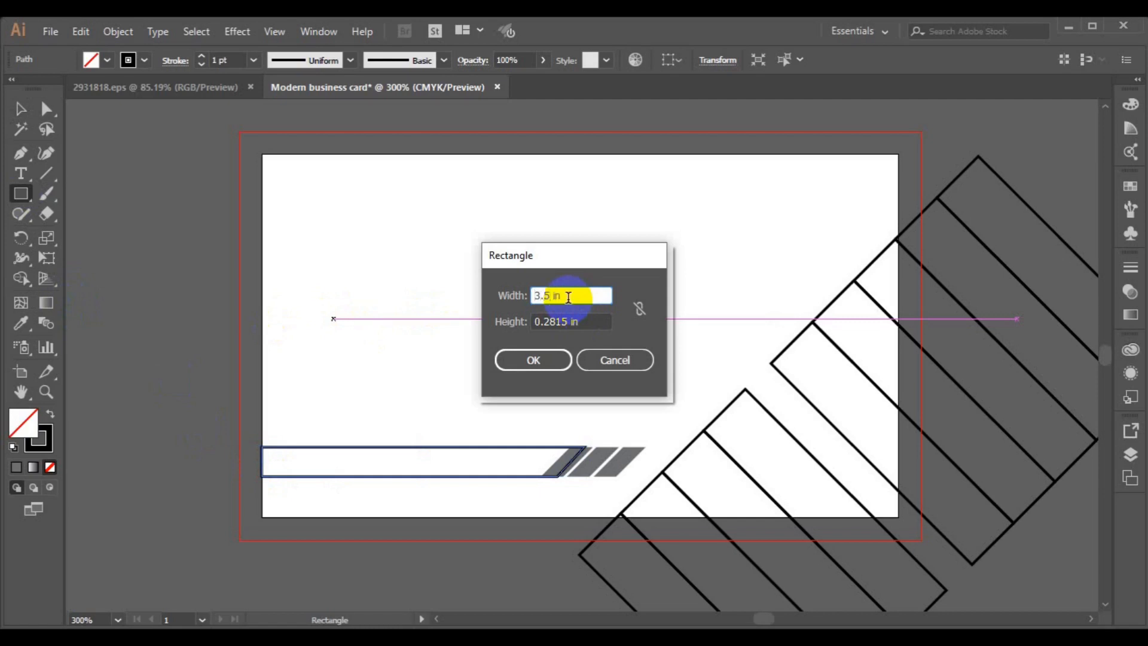
click(566, 321)
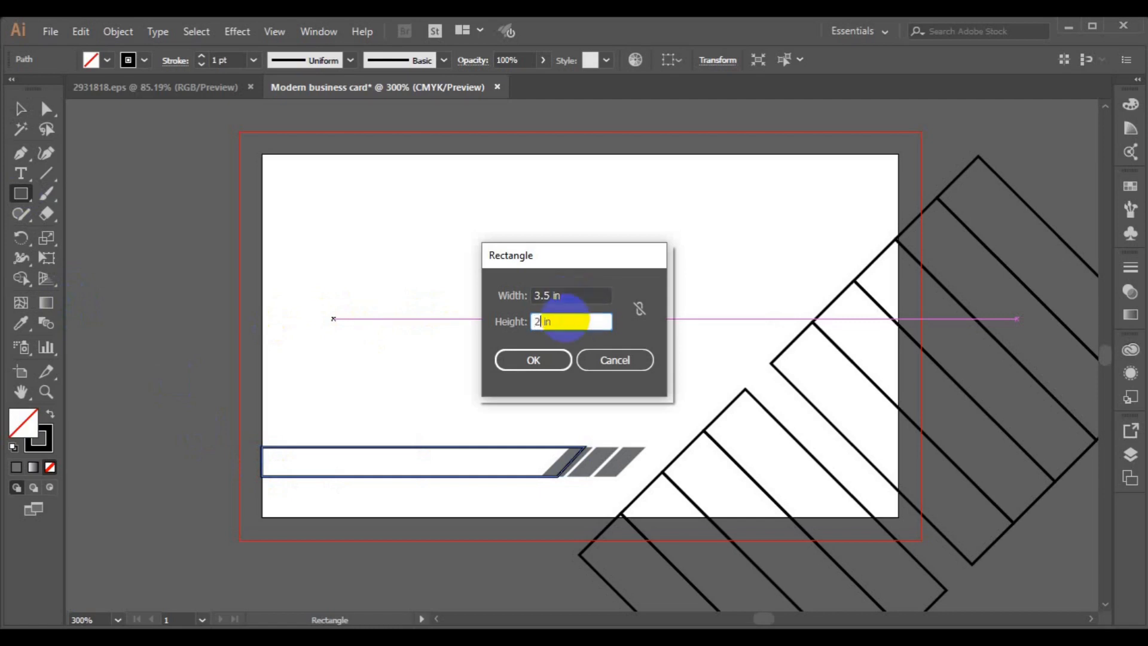
click(548, 358)
click(25, 113)
drag(652, 496, 581, 334)
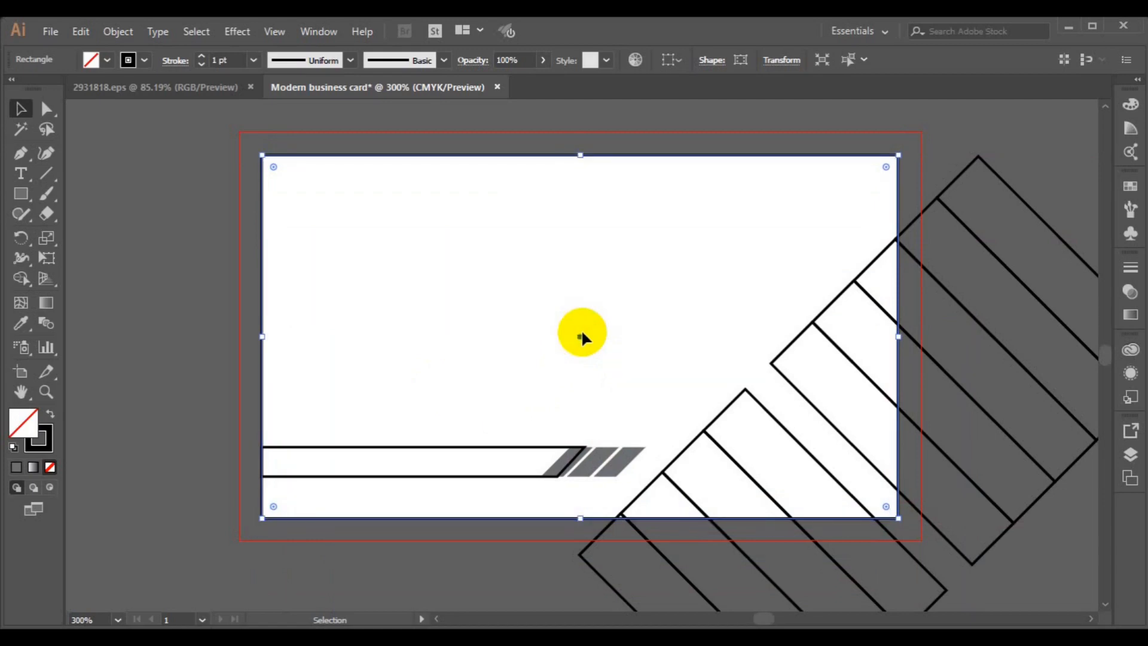
click(202, 439)
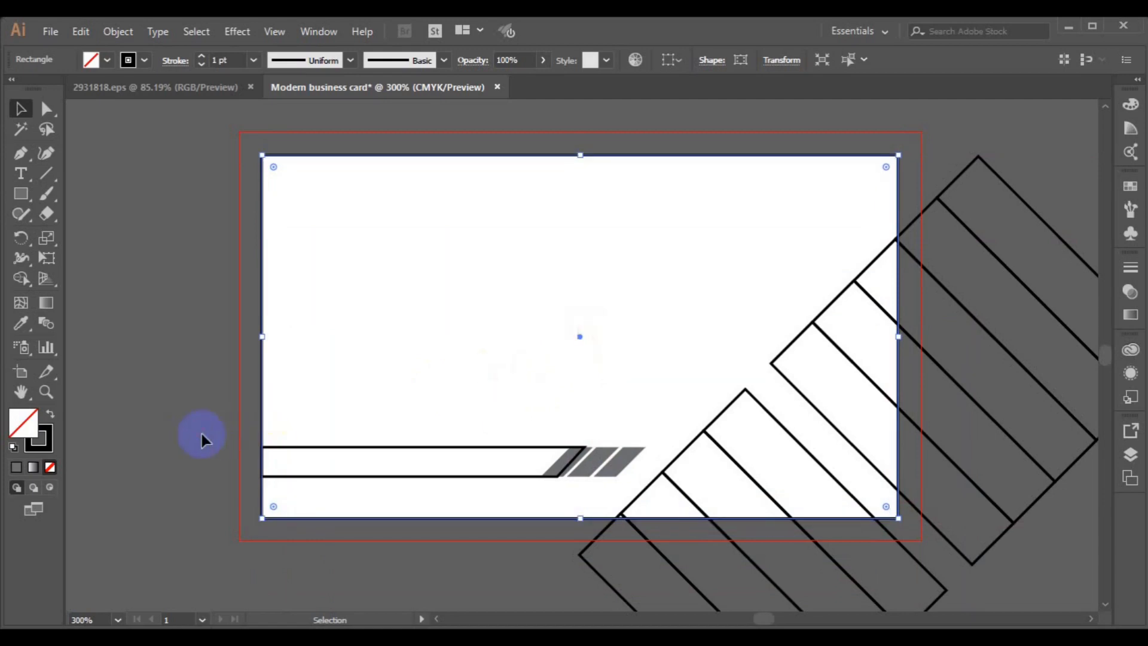
- Stretch the bottom bar's left end past the card's left edge
click(292, 452)
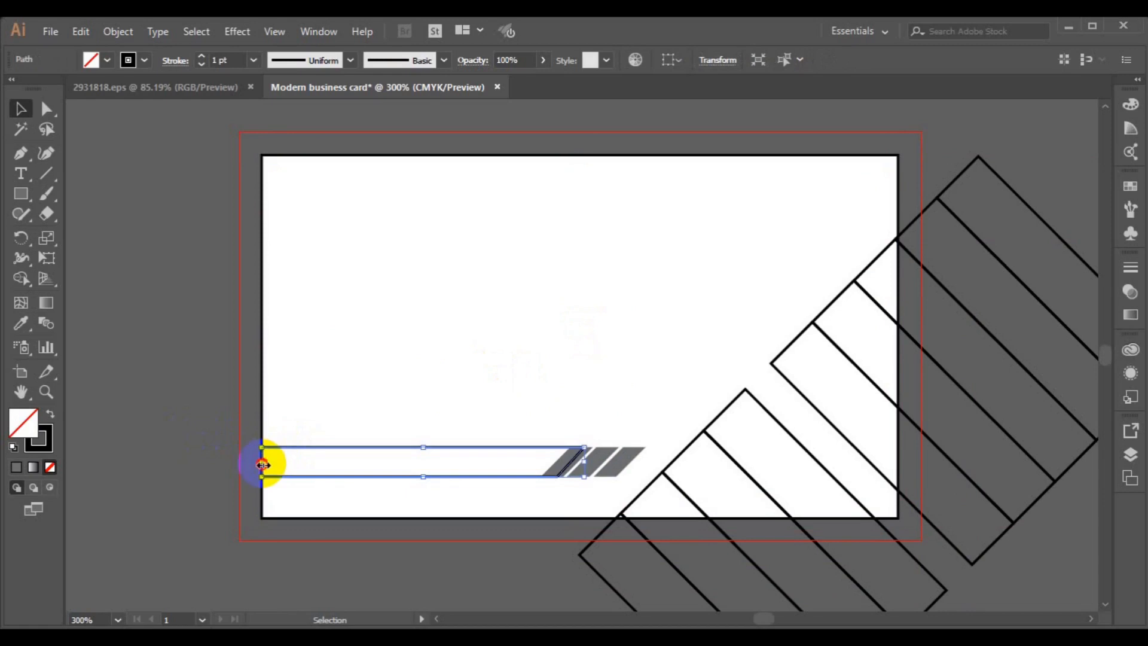
drag(263, 462, 227, 462)
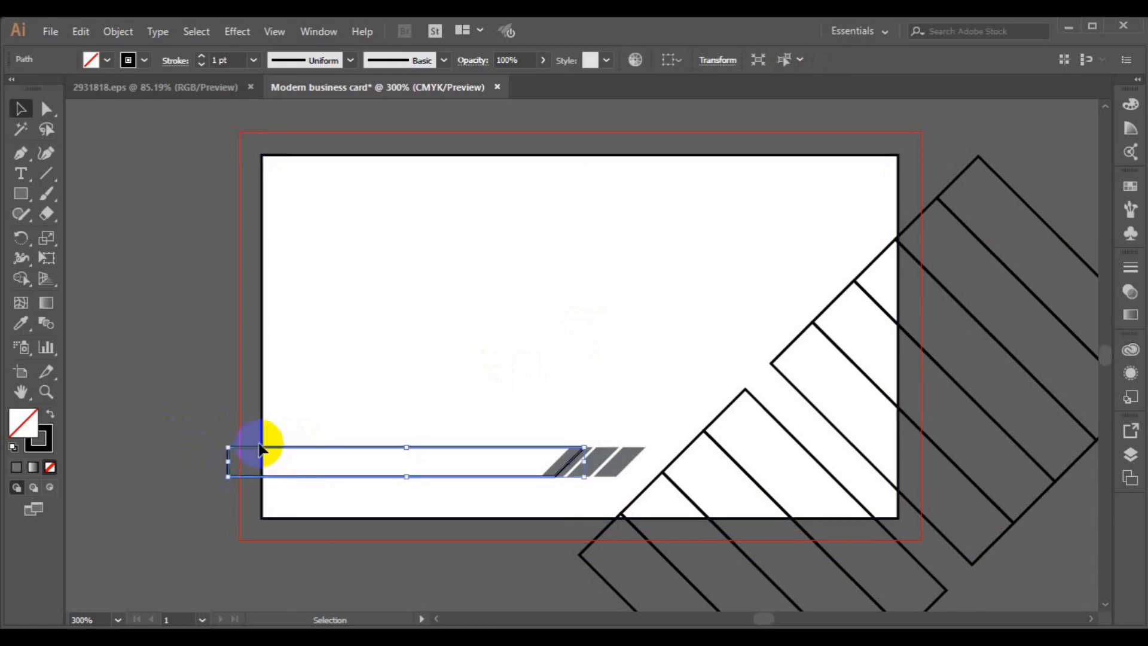
click(212, 423)
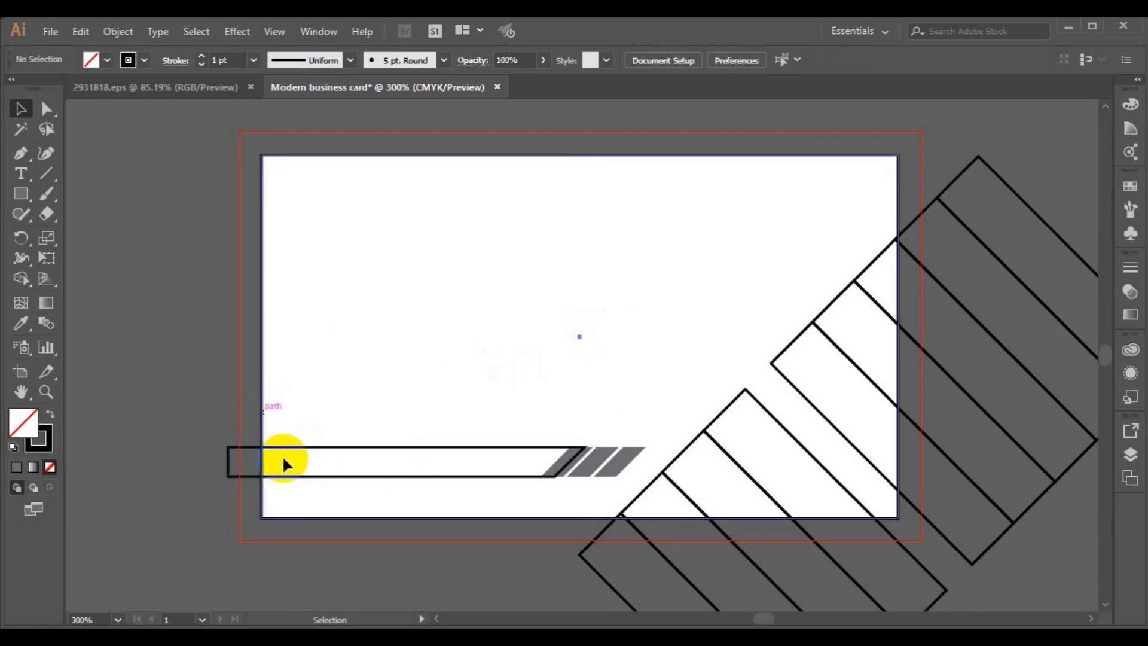
- Offset the card rectangle by -0.125 in and turn the inset path into a guide
click(308, 379)
click(123, 33)
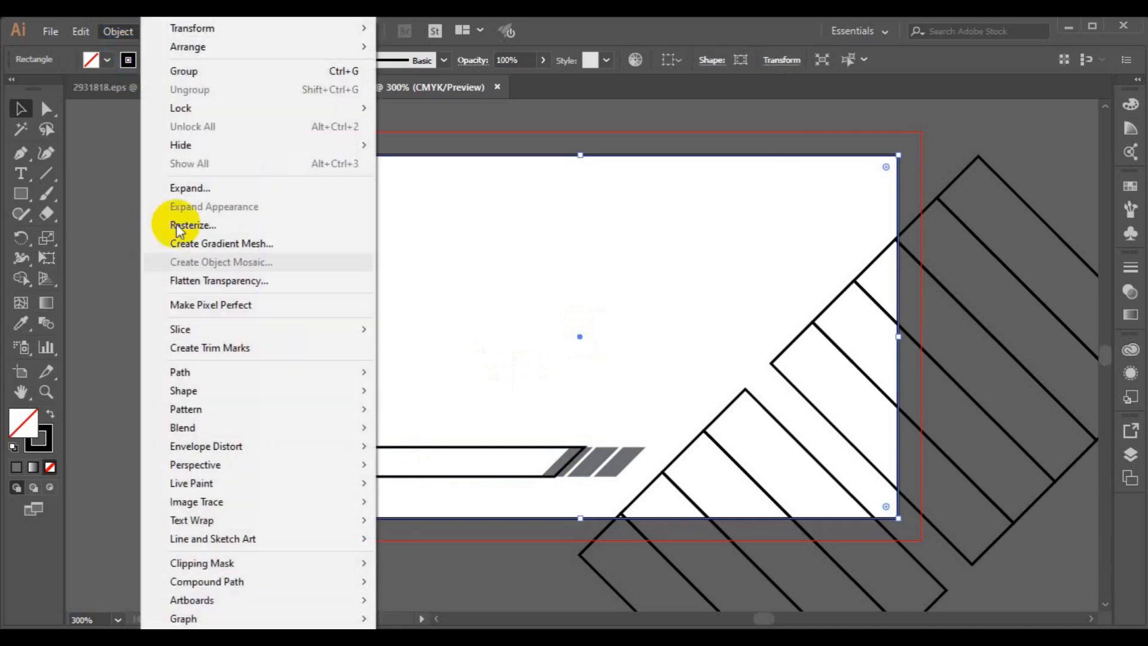
mouse_move(225, 375)
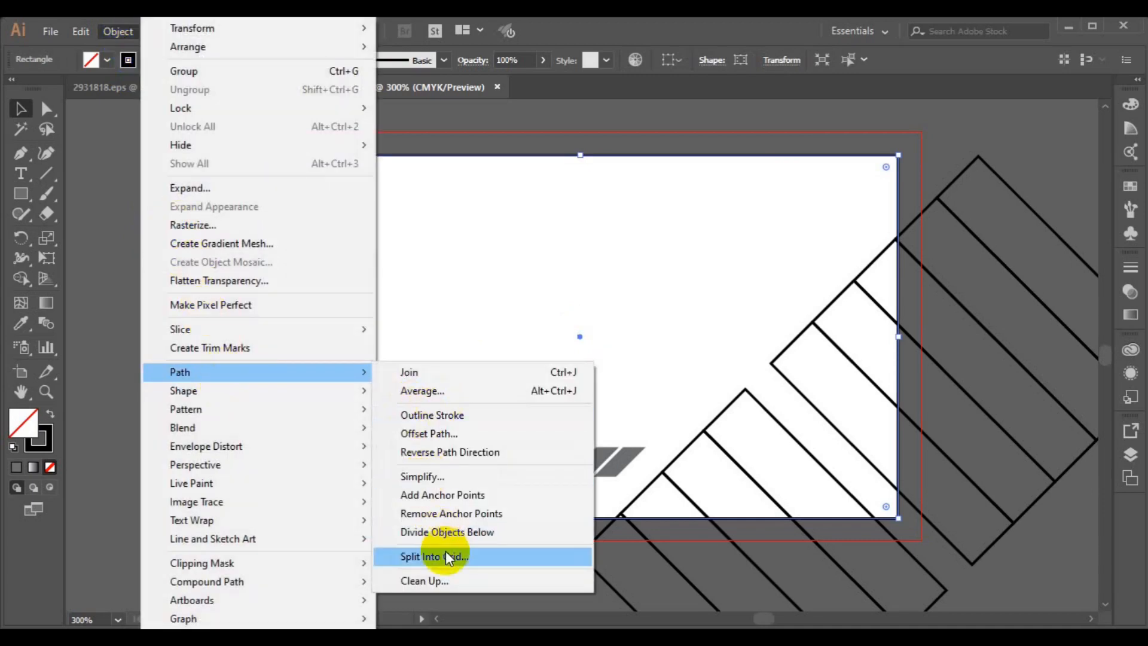
click(450, 432)
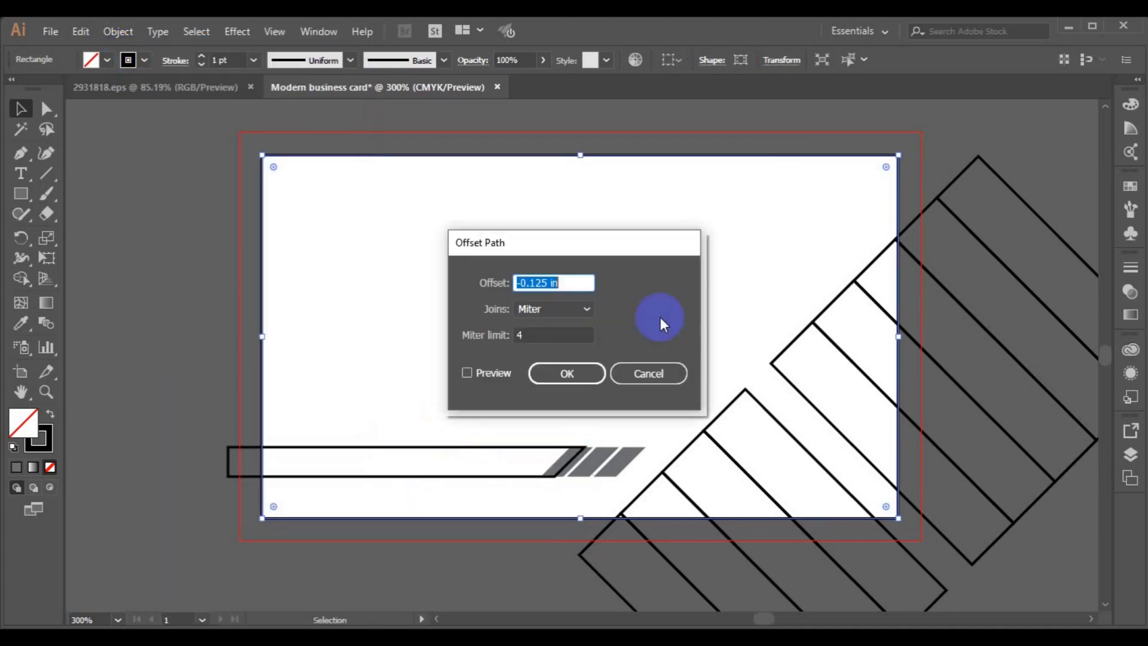
click(487, 374)
click(559, 373)
right_click(582, 337)
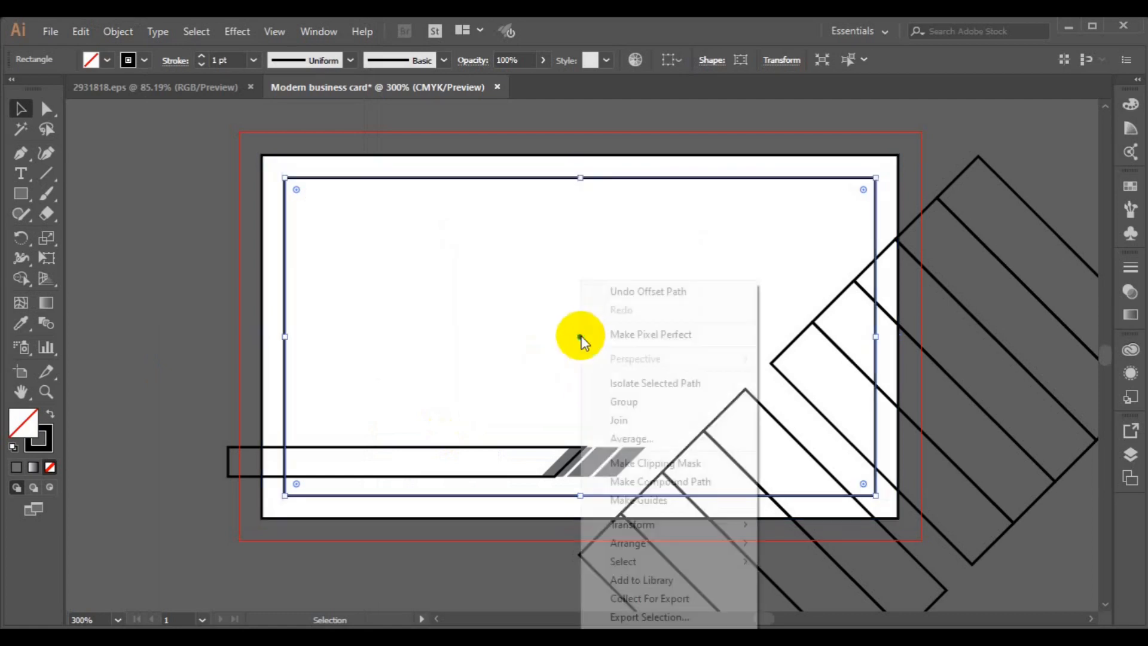
click(639, 500)
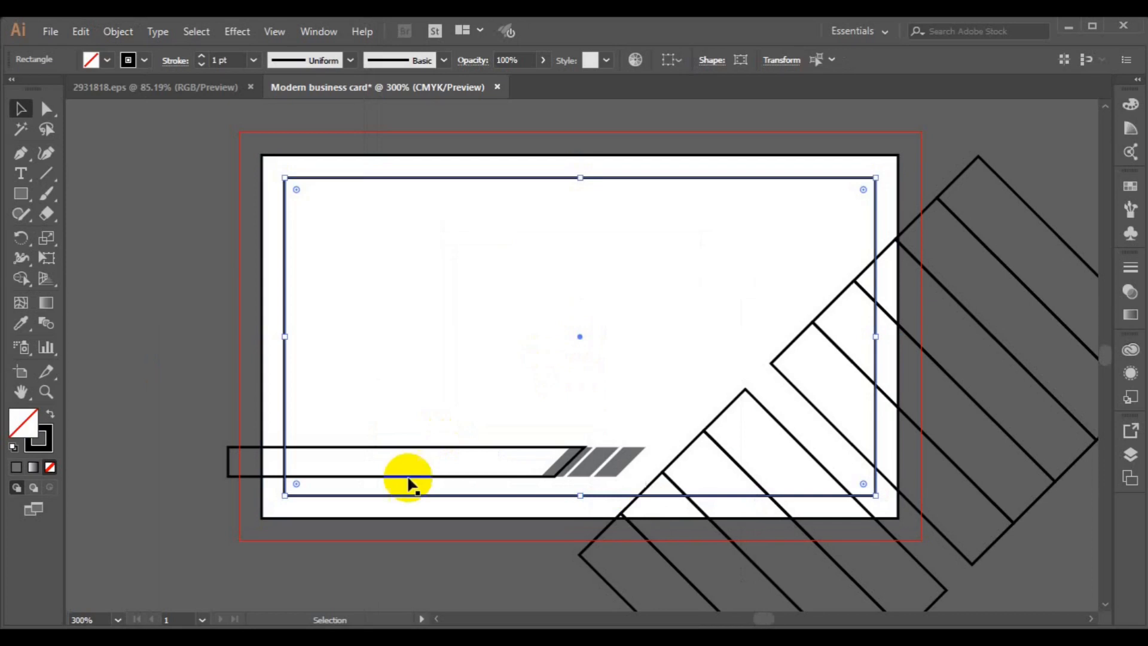
click(262, 495)
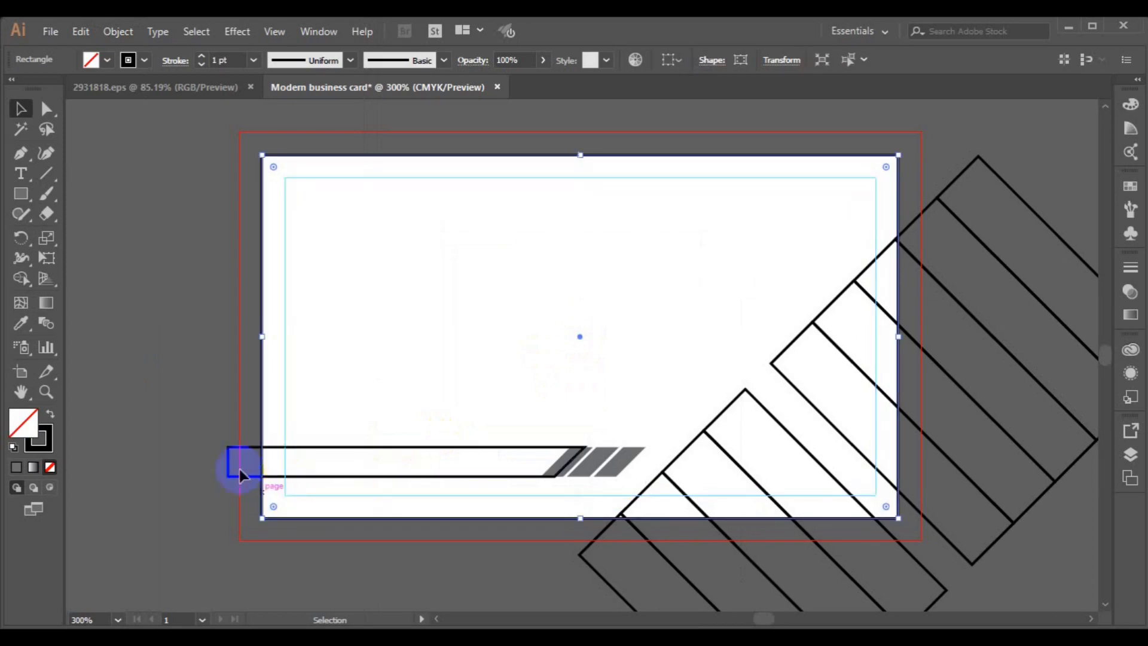
shift+click(231, 472)
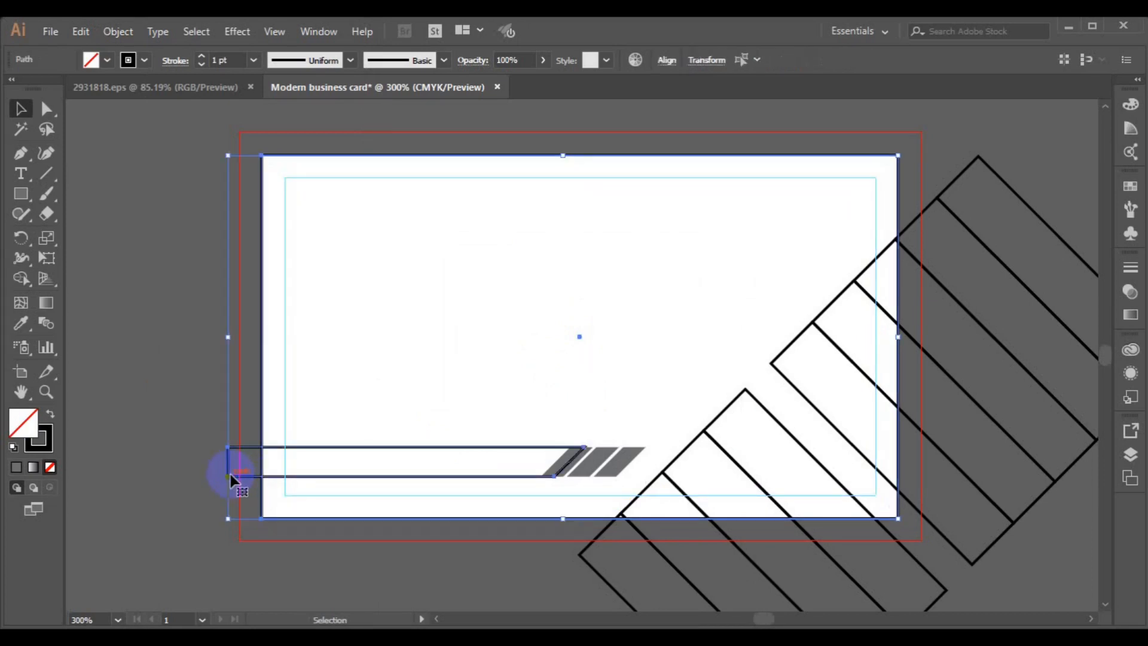
- Shape-build the bar region inside the card as black with no stroke, then undo it
click(21, 280)
click(144, 61)
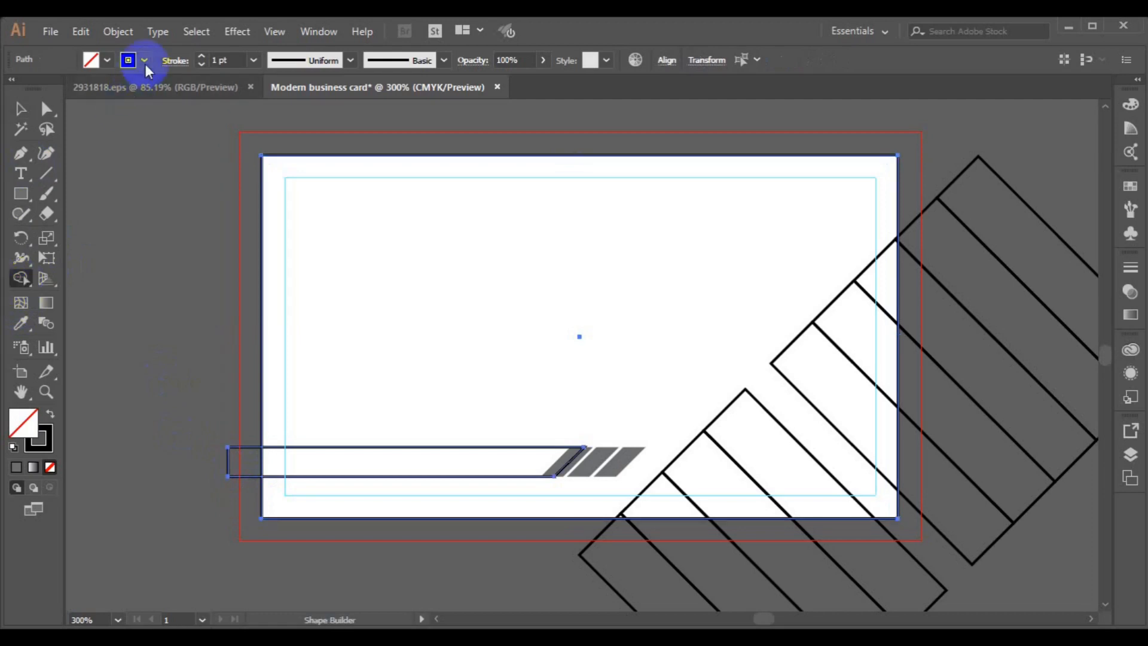
click(13, 90)
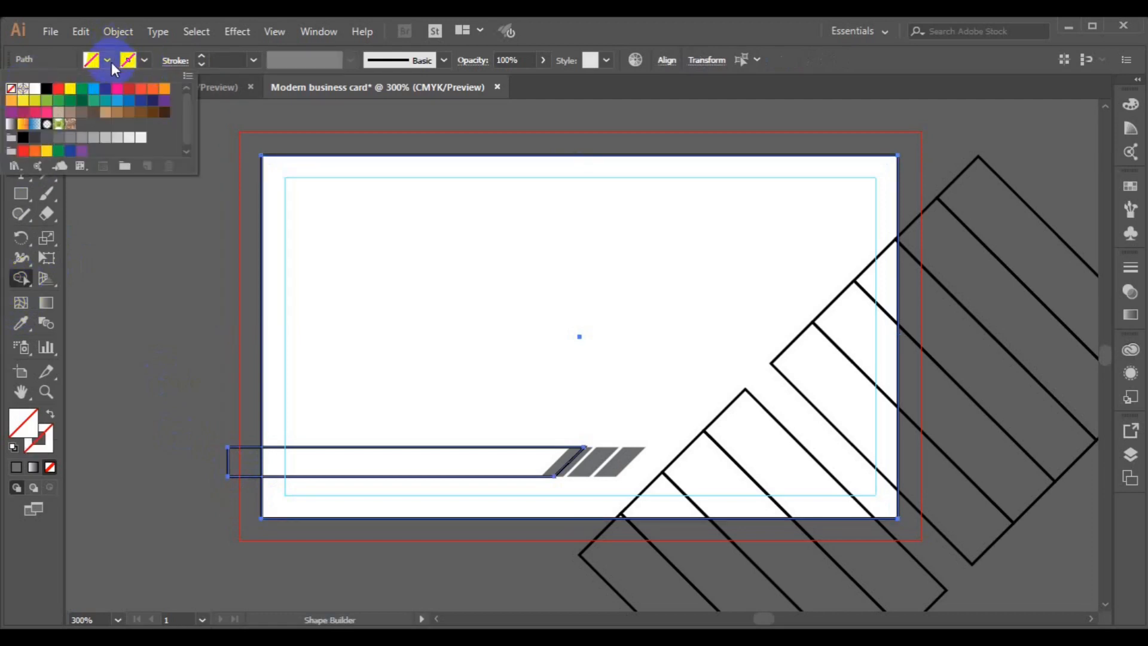
click(128, 60)
click(46, 95)
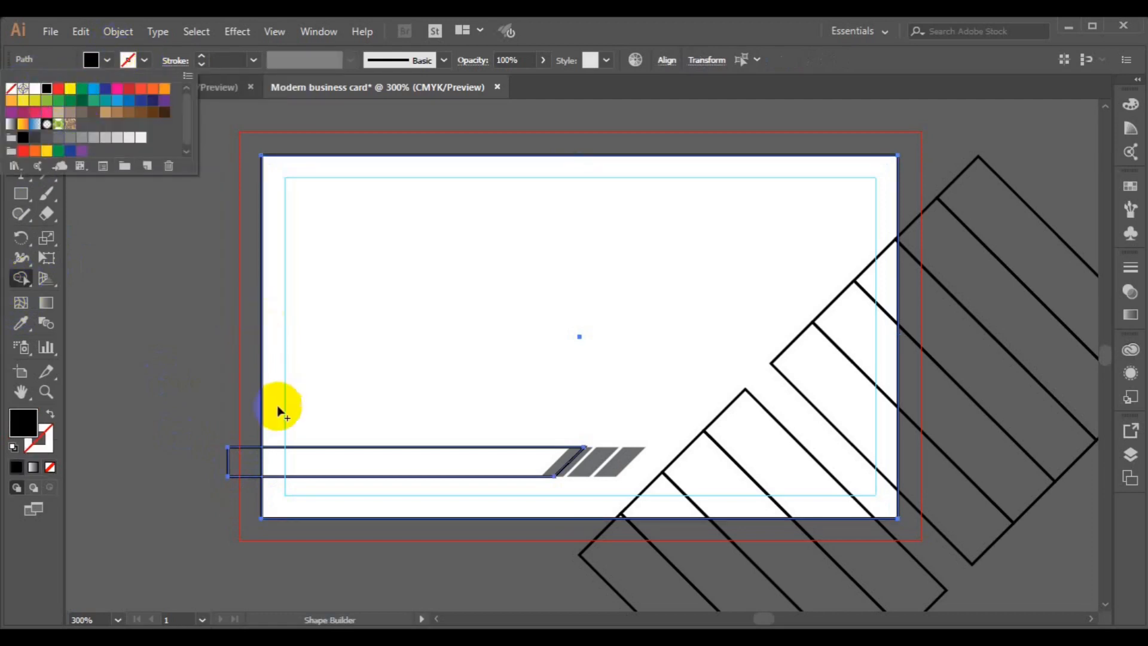
click(321, 469)
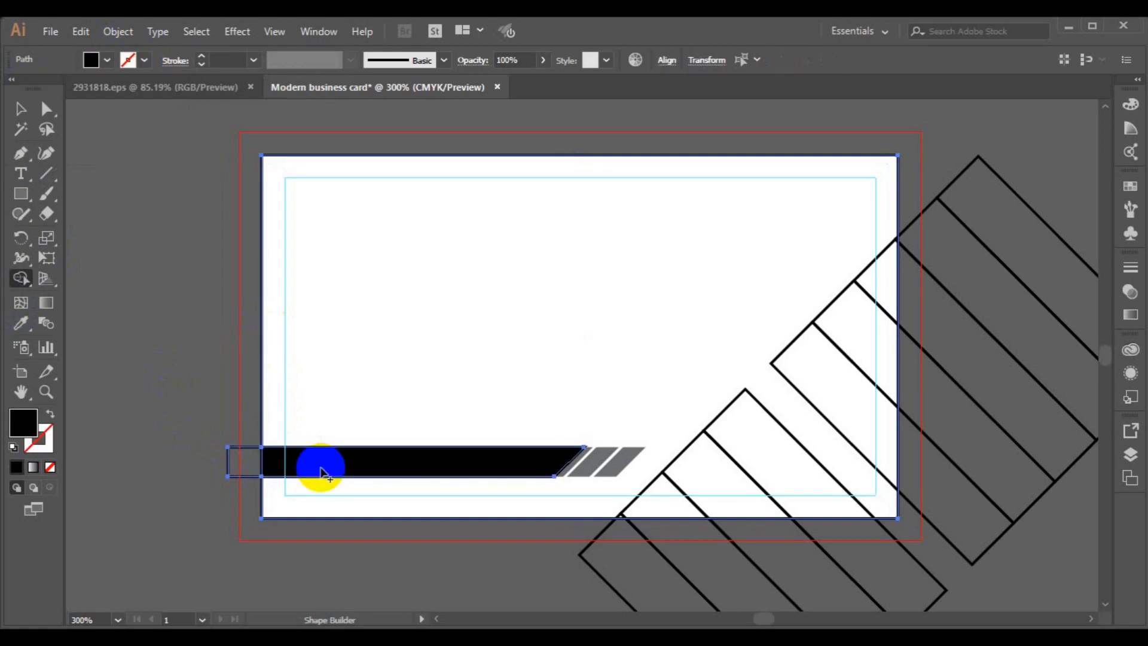
key(v)
key(shift+m)
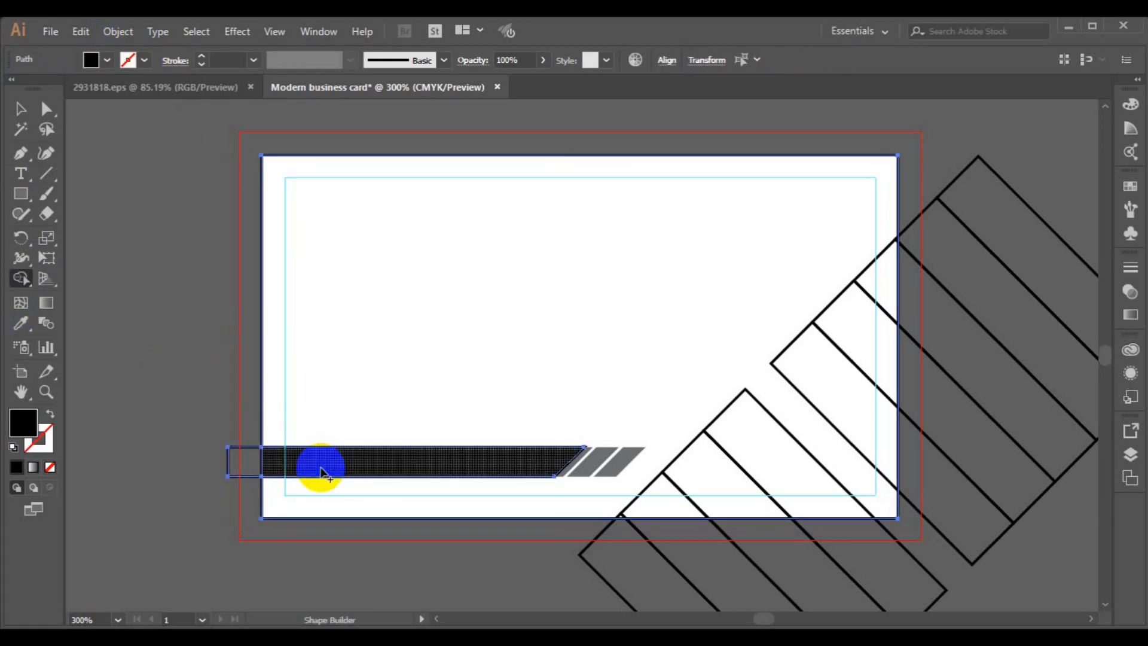
key(ctrl+z)
key(ctrl+z)
- Nudge the bottom bar further left and select it together with the card rectangle
click(21, 108)
click(152, 269)
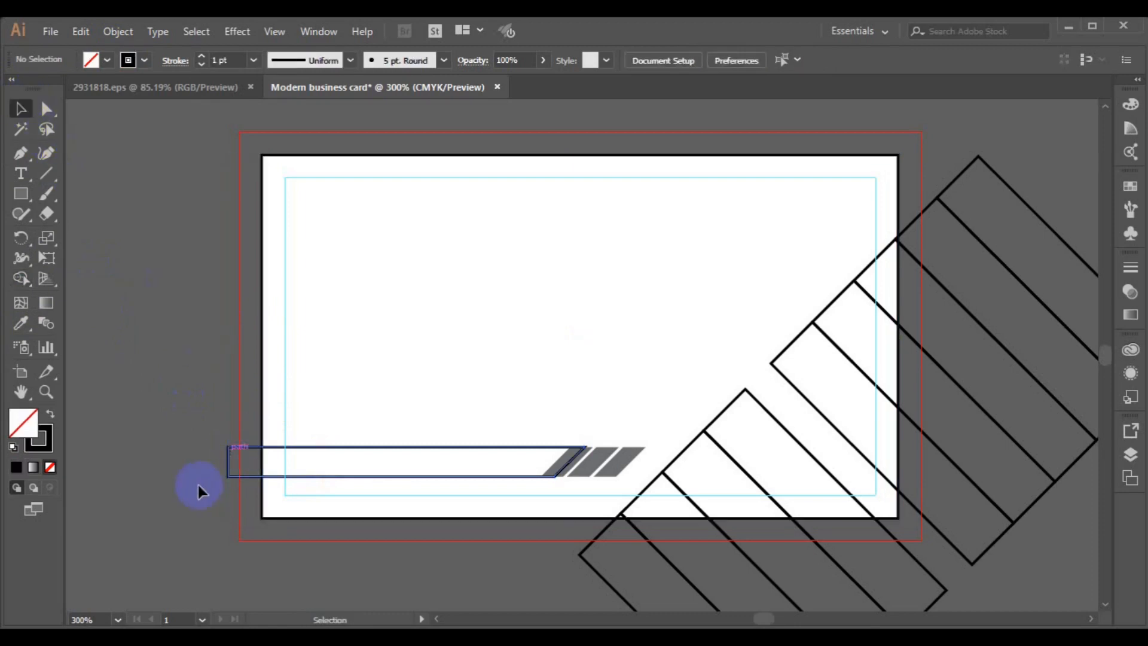
click(229, 477)
key(Left)
key(Left)
key(Left)
key(Left)
key(Left)
key(Left)
key(Left)
key(Left)
key(Left)
key(Left)
key(Left)
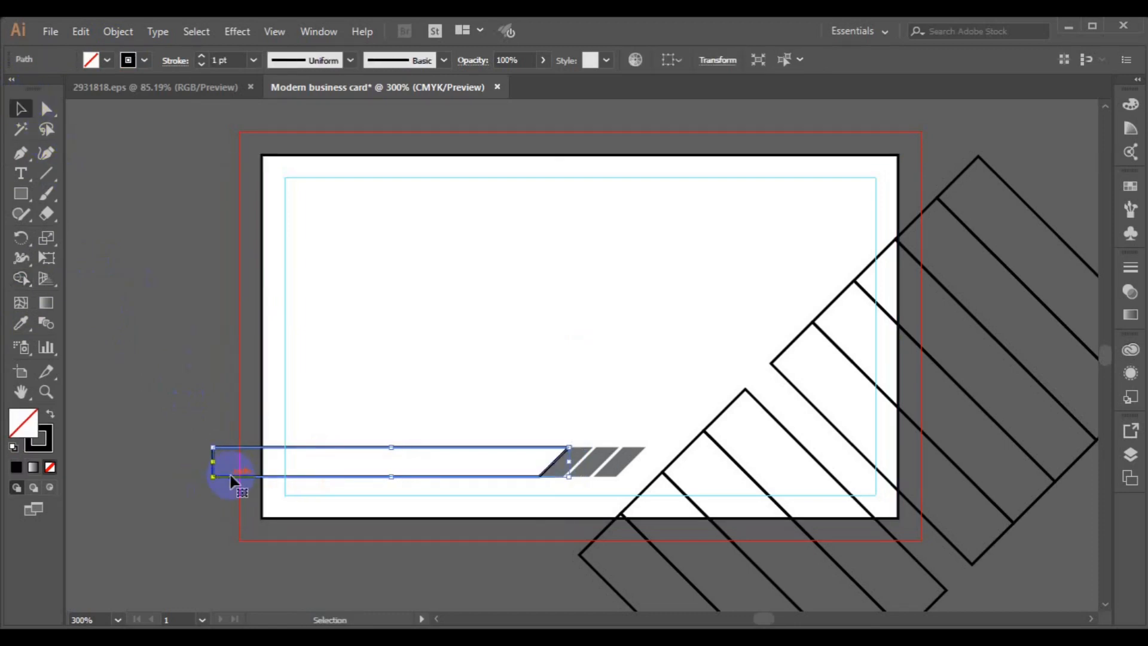
shift+click(263, 406)
- Shape-build the in-card bar region as black with no stroke, then select the leftover overhang
click(20, 281)
click(109, 62)
click(47, 90)
click(144, 62)
click(11, 89)
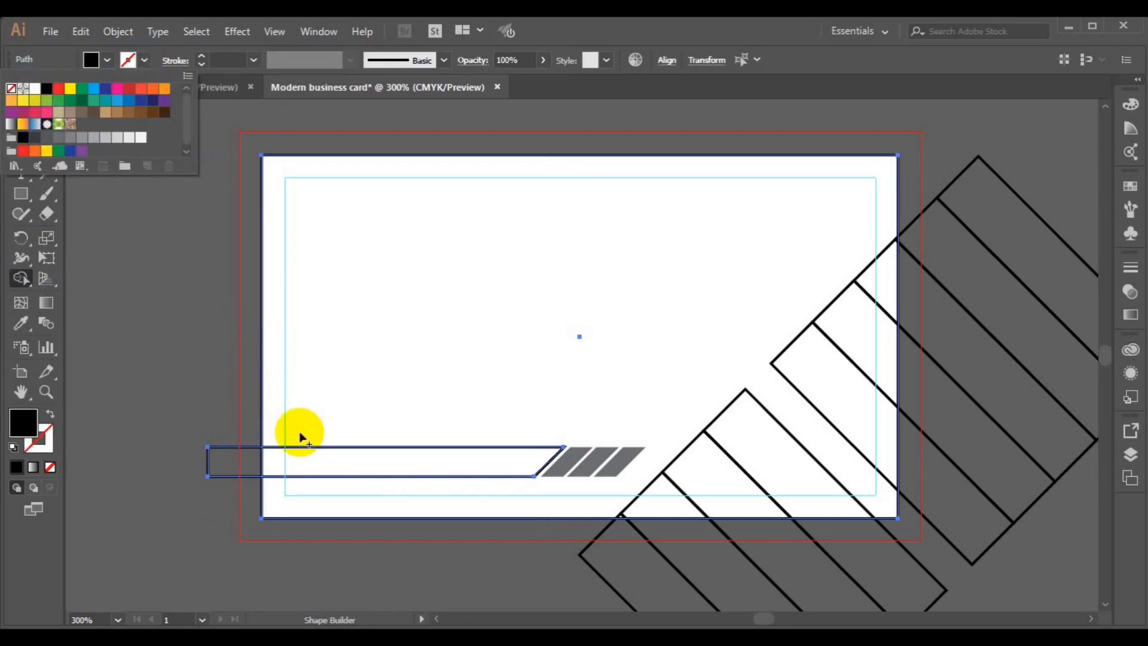
click(312, 464)
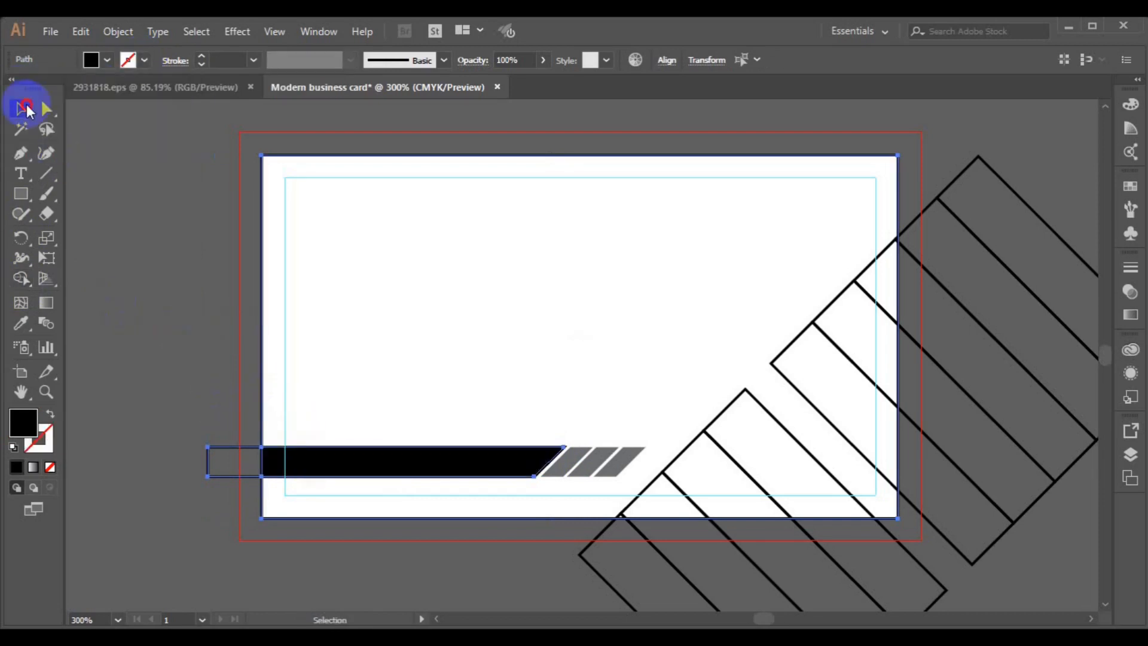
click(21, 107)
click(227, 493)
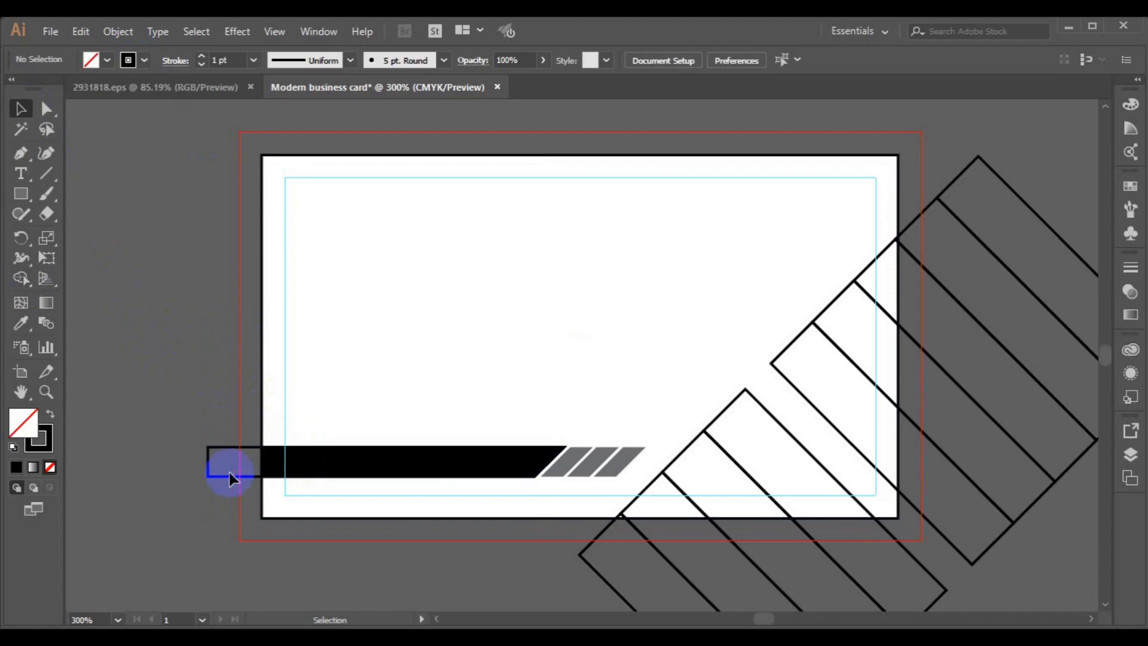
click(228, 472)
- Delete the overhang piece, nudge the black bar right, and remove its outline
key(Delete)
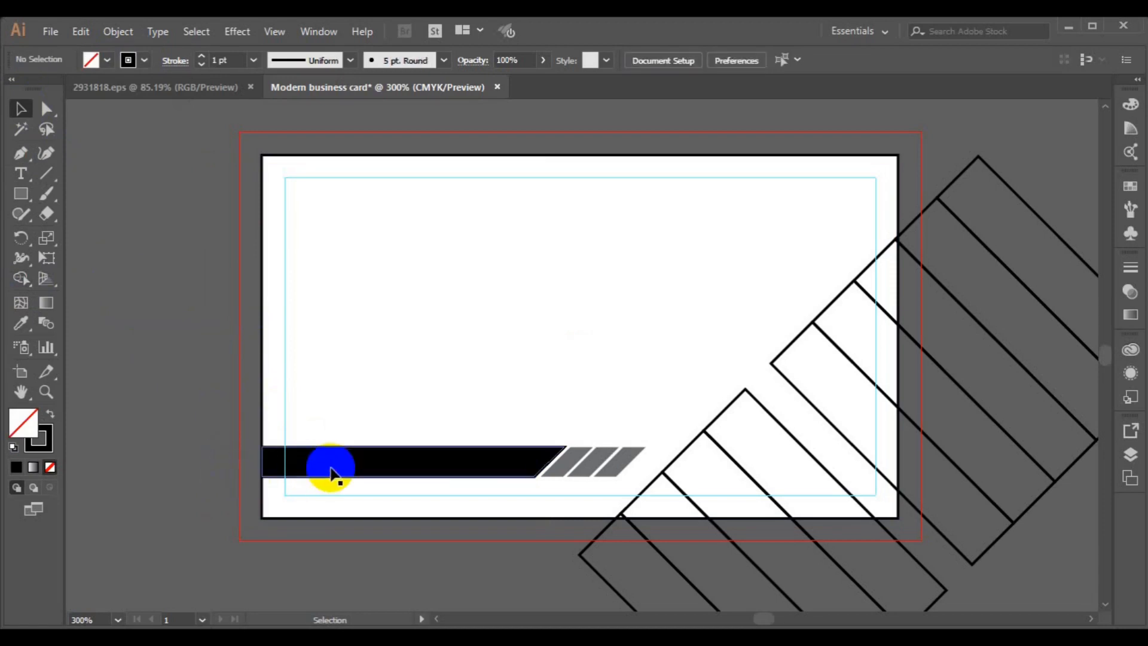
click(329, 470)
key(Right)
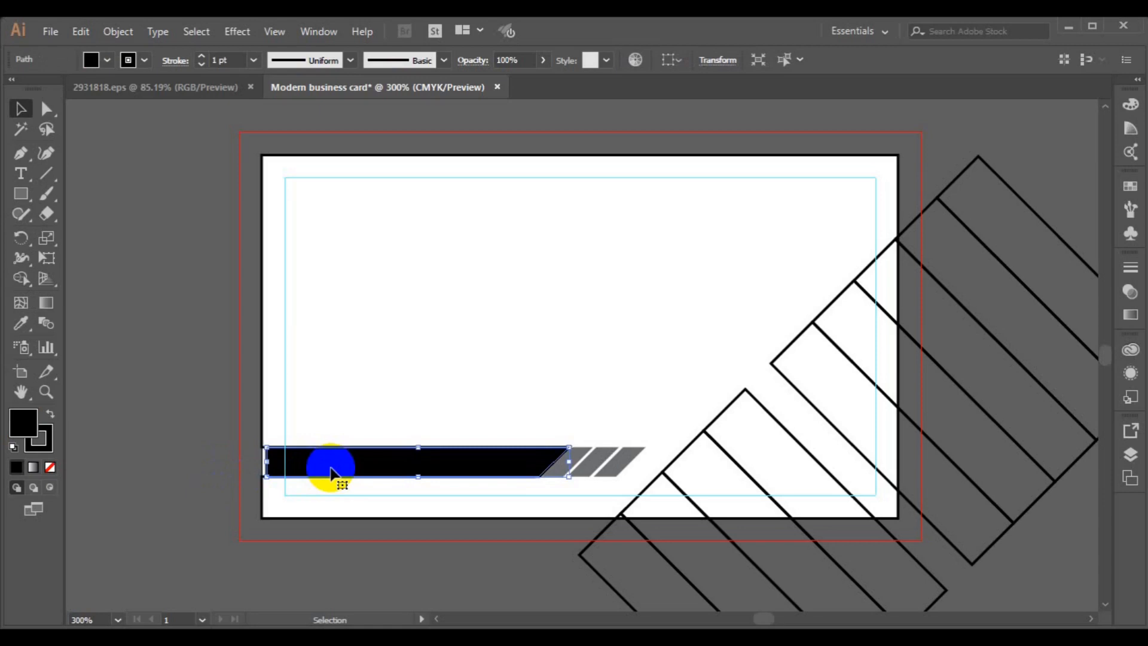
click(149, 60)
click(11, 88)
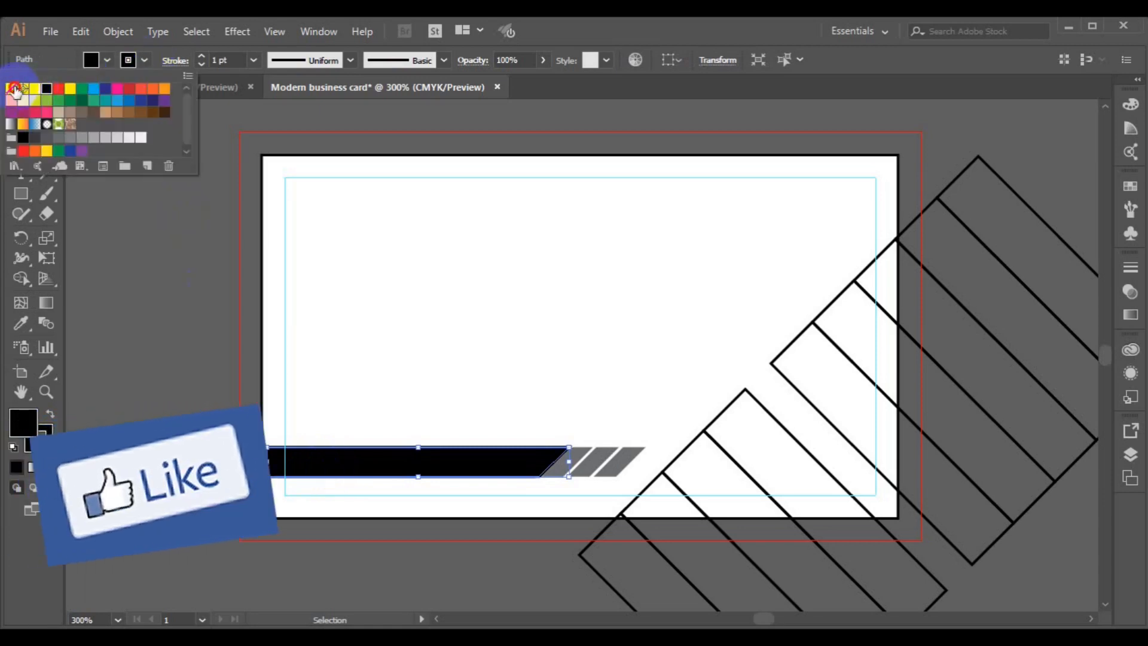
click(130, 353)
- Fine-tune the black bar's position and move its left anchor points flush with the card edge
click(263, 491)
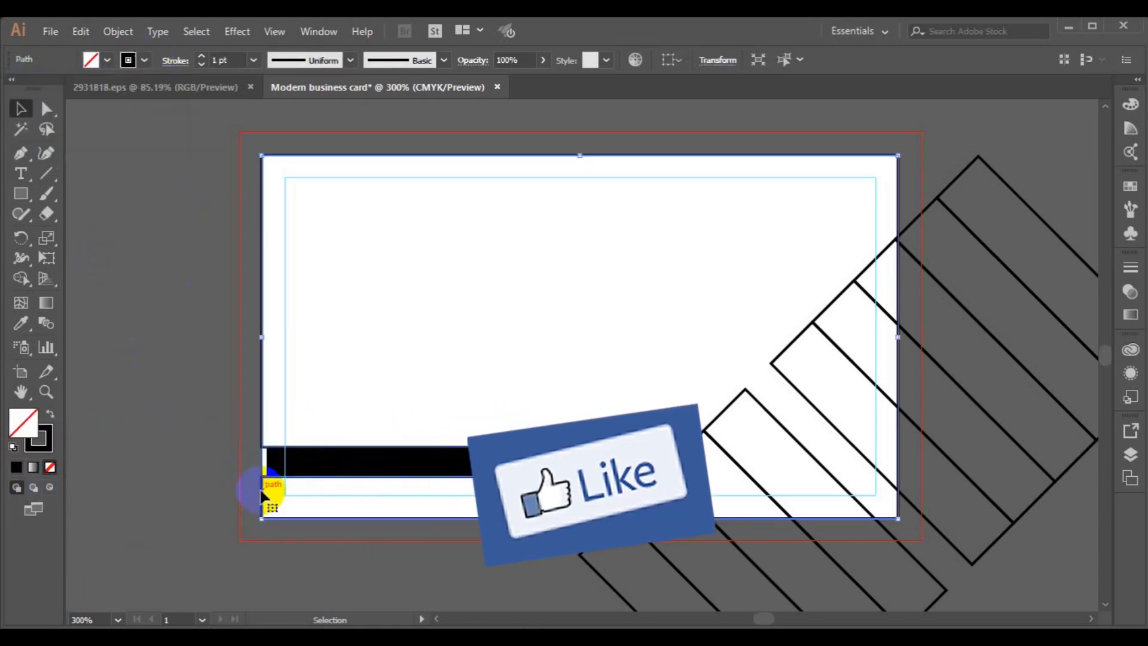
click(265, 487)
click(275, 468)
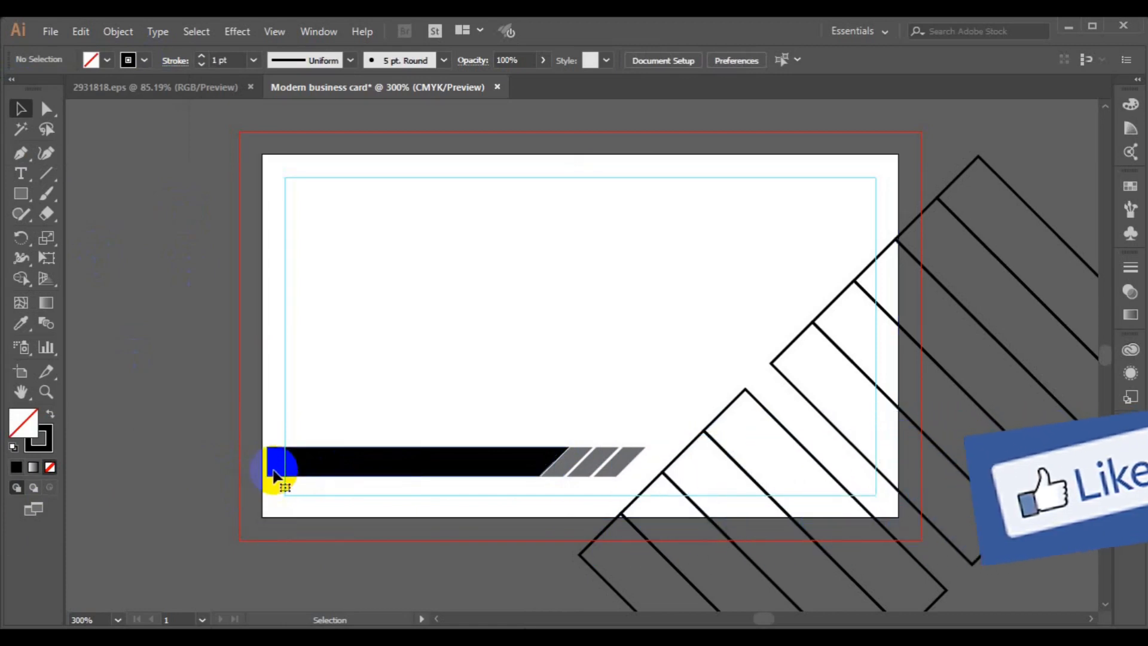
key(Left)
key(Right)
key(Right)
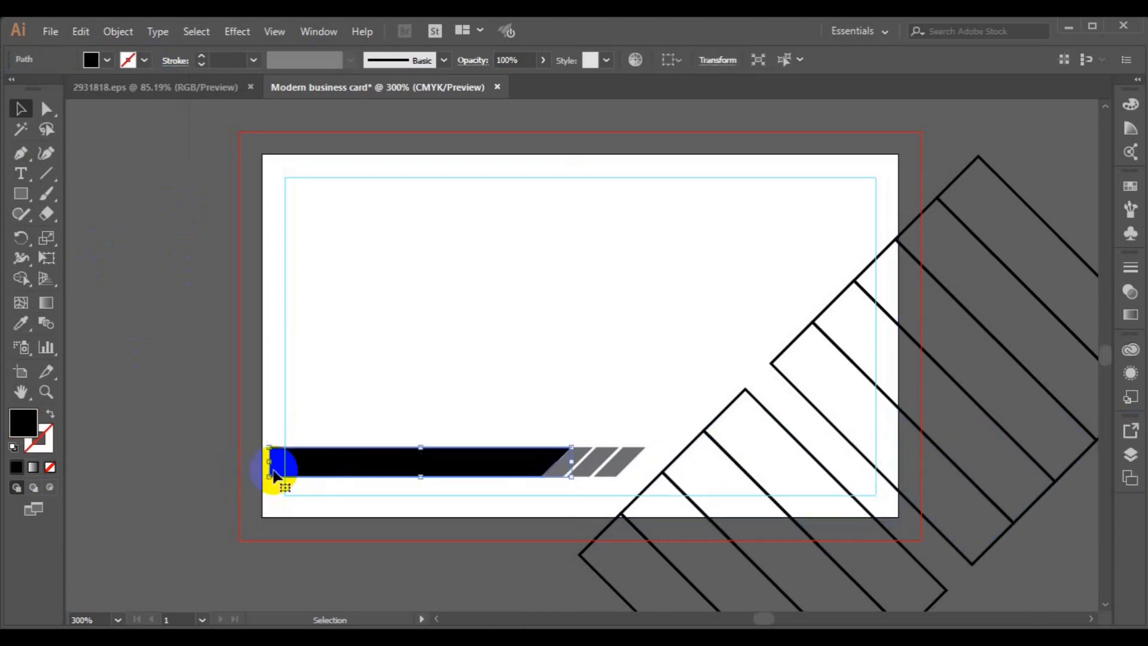
click(42, 108)
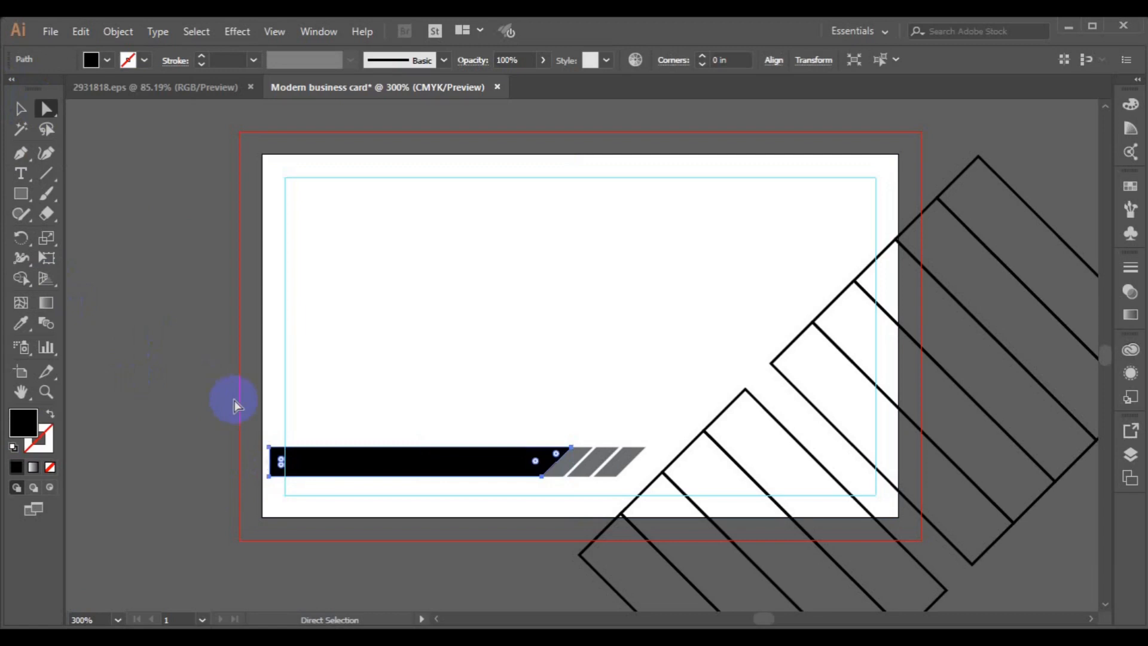
drag(253, 427, 274, 489)
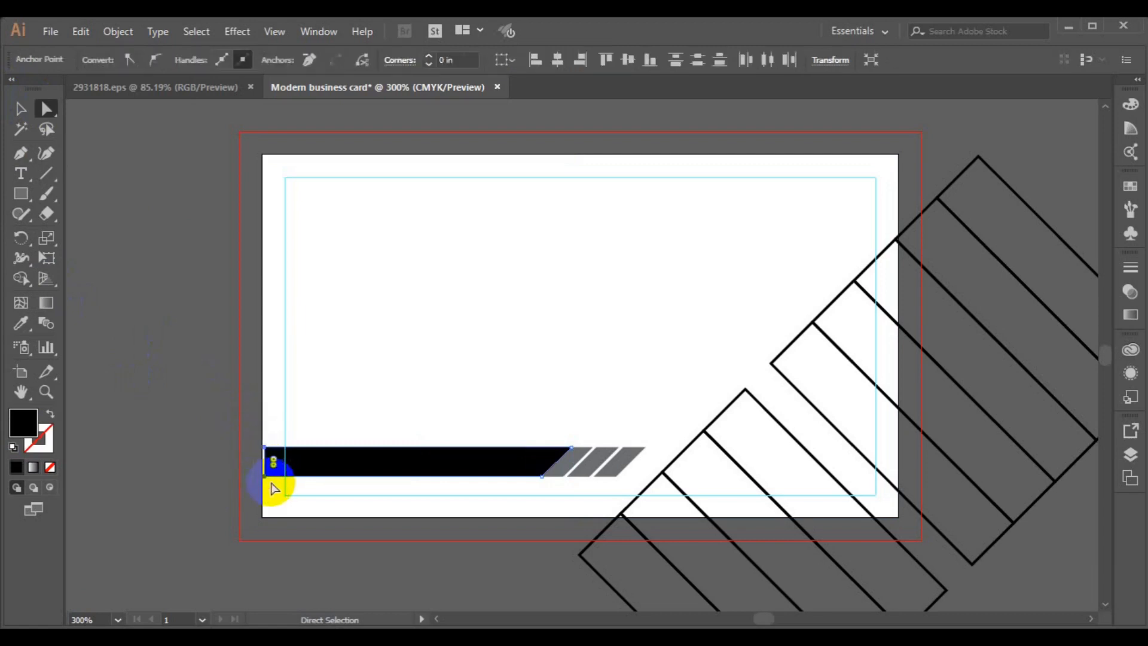
click(20, 111)
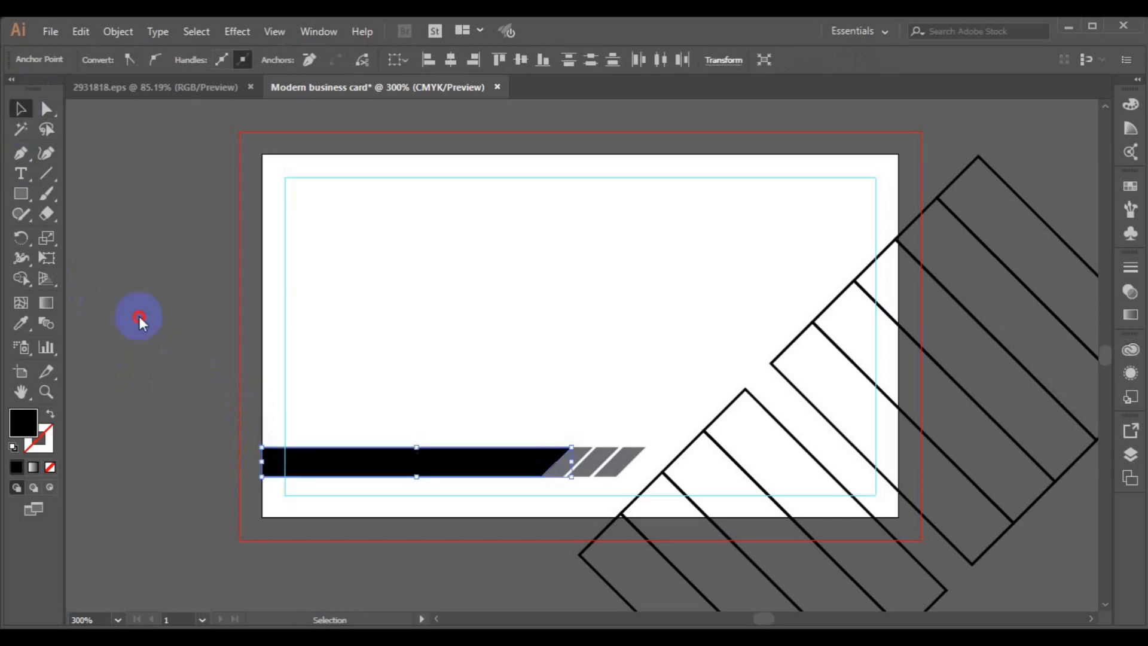
click(203, 378)
click(21, 194)
- Draw a no-fill rectangle with a black 1 pt outline spanning the whole card artboard
click(123, 62)
click(107, 60)
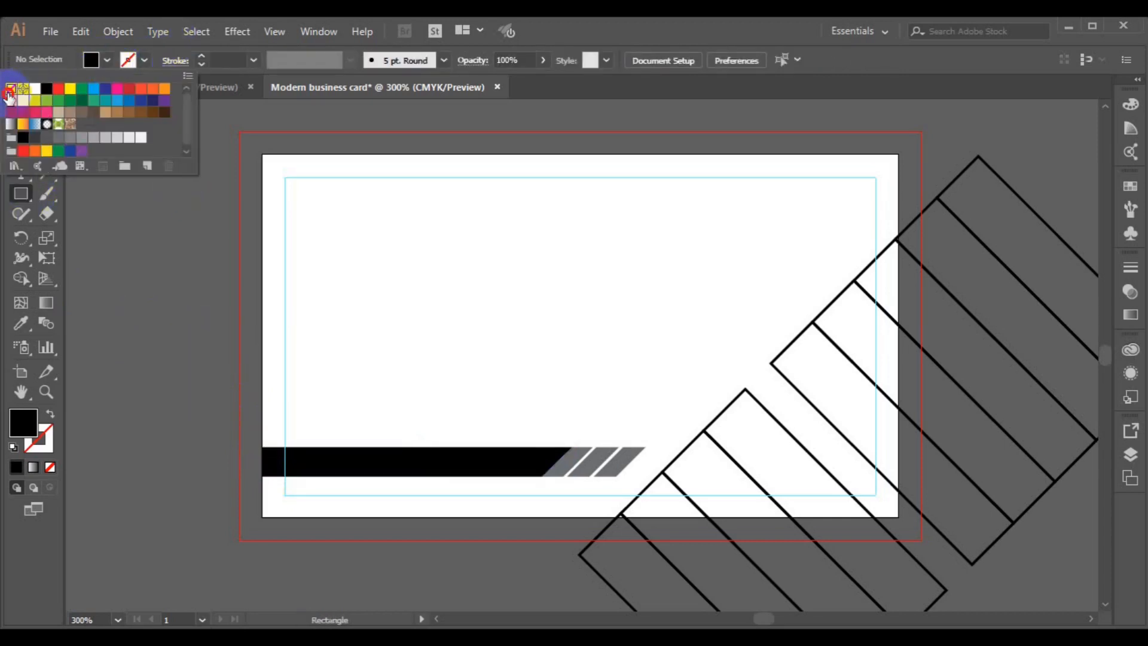
click(10, 88)
click(144, 59)
click(144, 60)
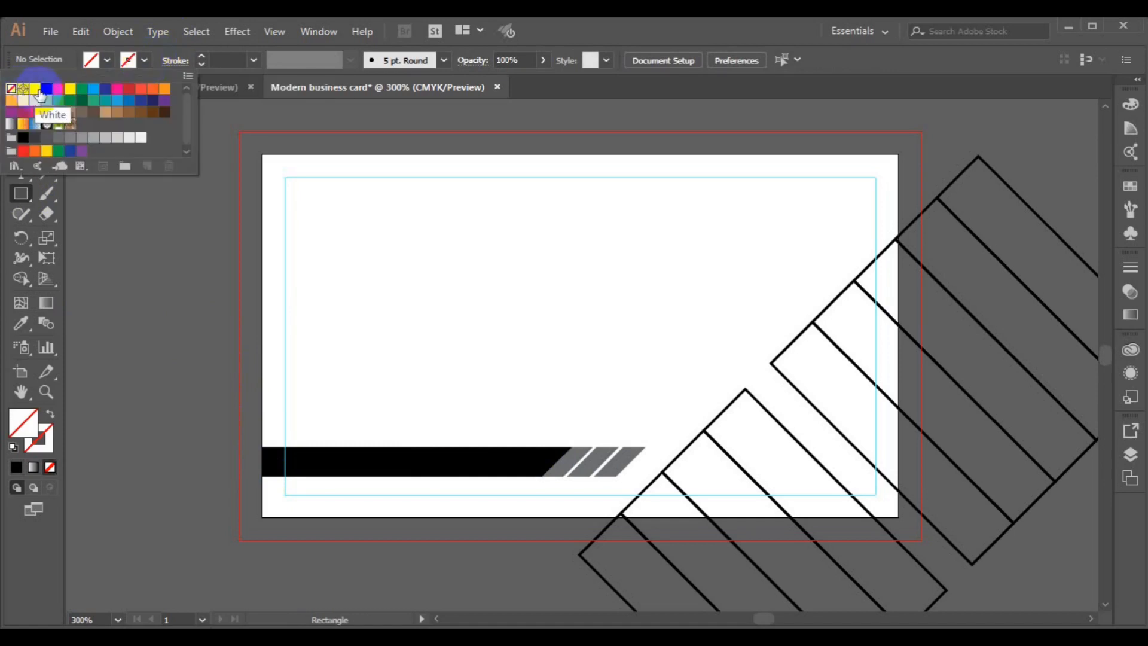
click(47, 88)
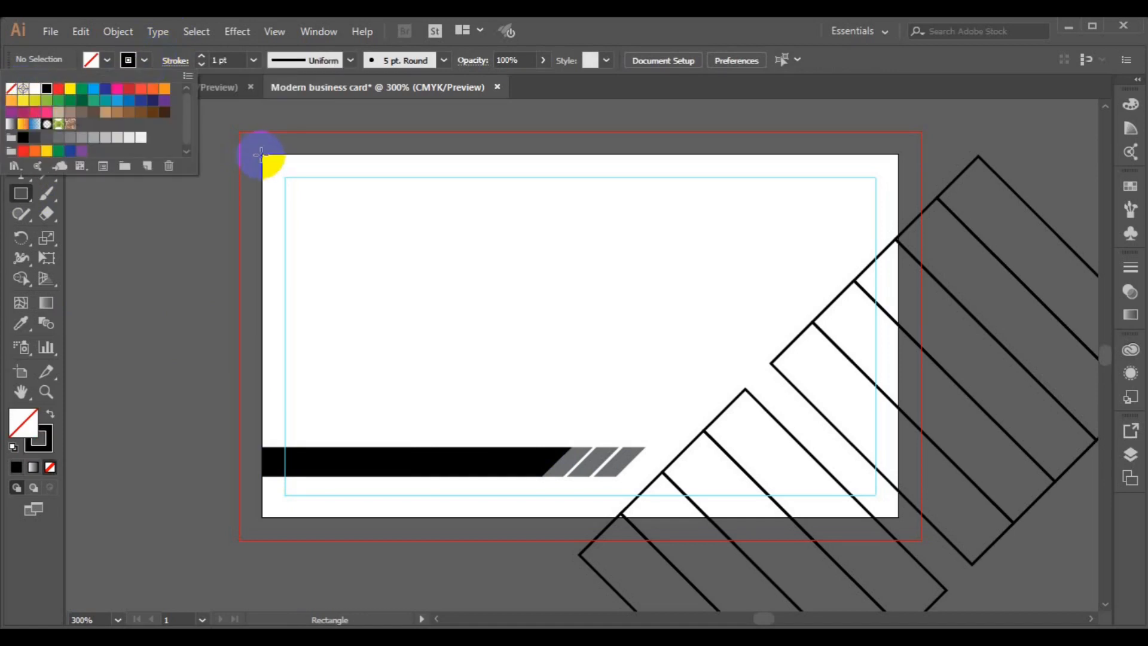
click(269, 159)
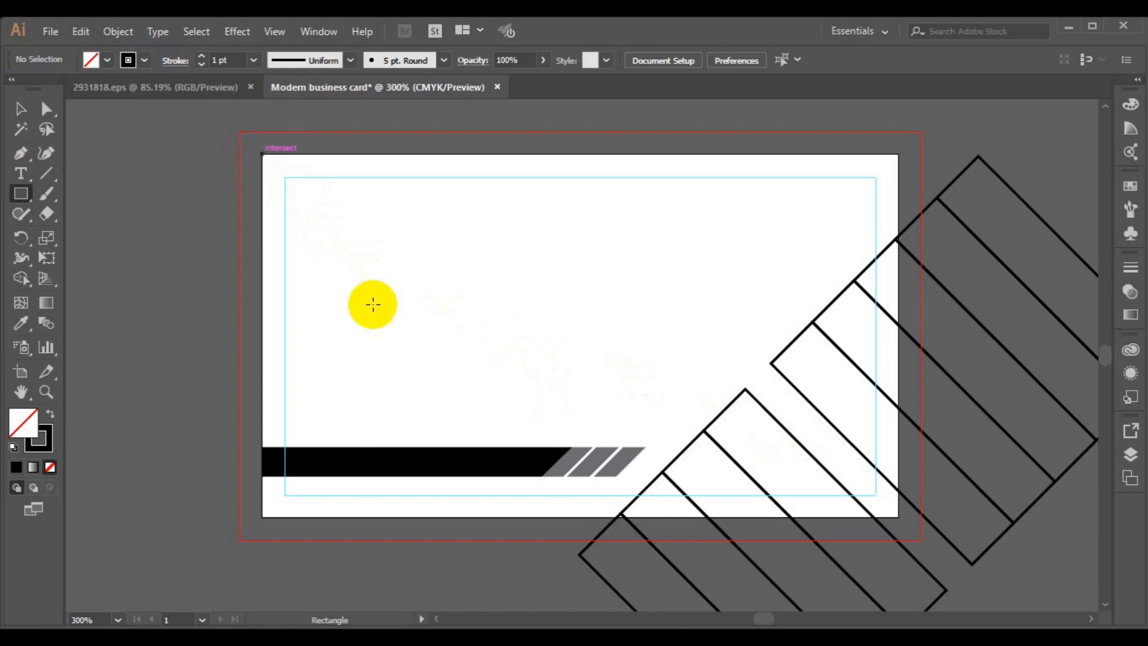
mouse_move(261, 155)
mouse_down()
mouse_move(546, 367)
mouse_move(733, 446)
mouse_move(877, 474)
mouse_move(897, 518)
mouse_up()
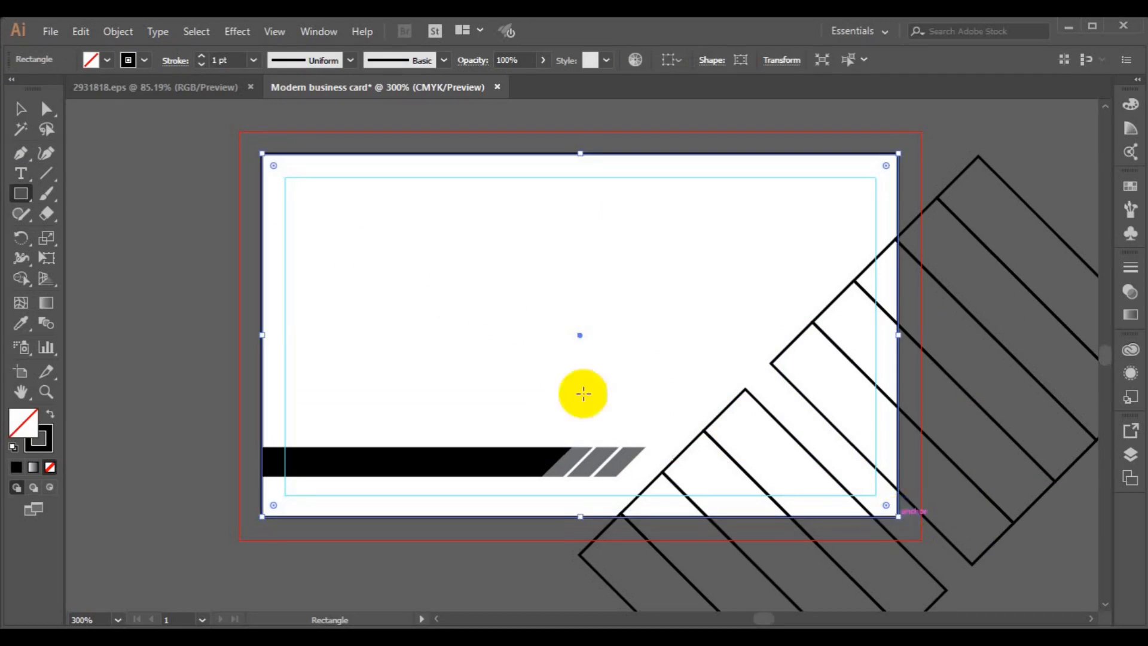
click(23, 110)
key(ctrl+minus)
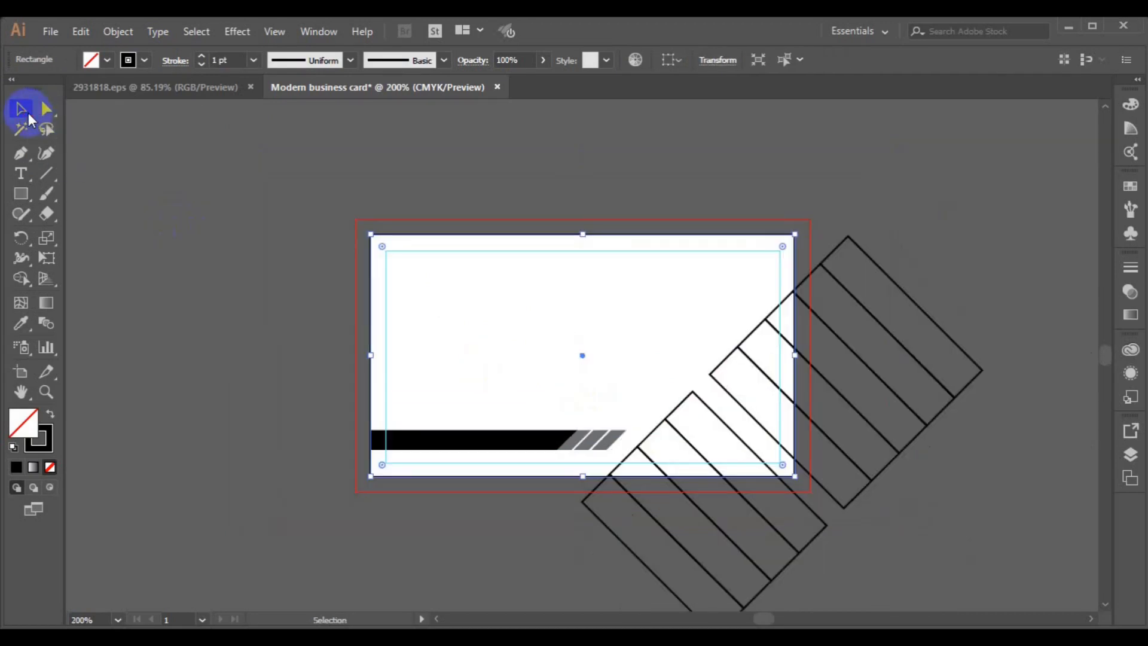
- Delete every black-outlined diagonal stripe in the corner, leaving the black bar and grey slanted stripes
click(835, 441)
click(835, 444)
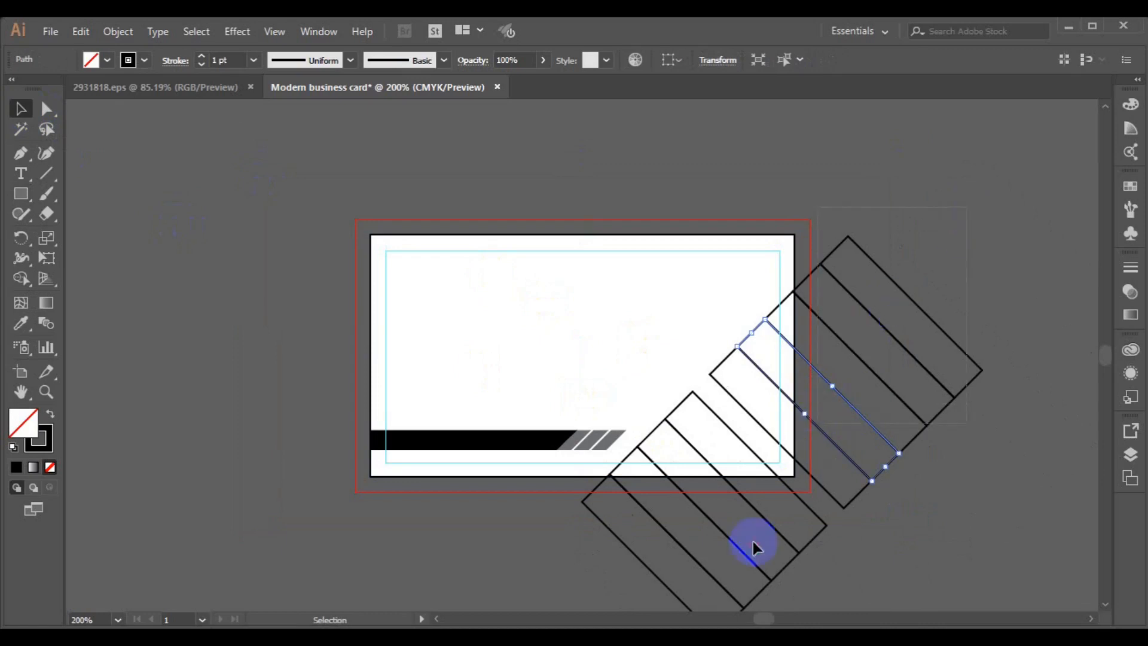
key(Delete)
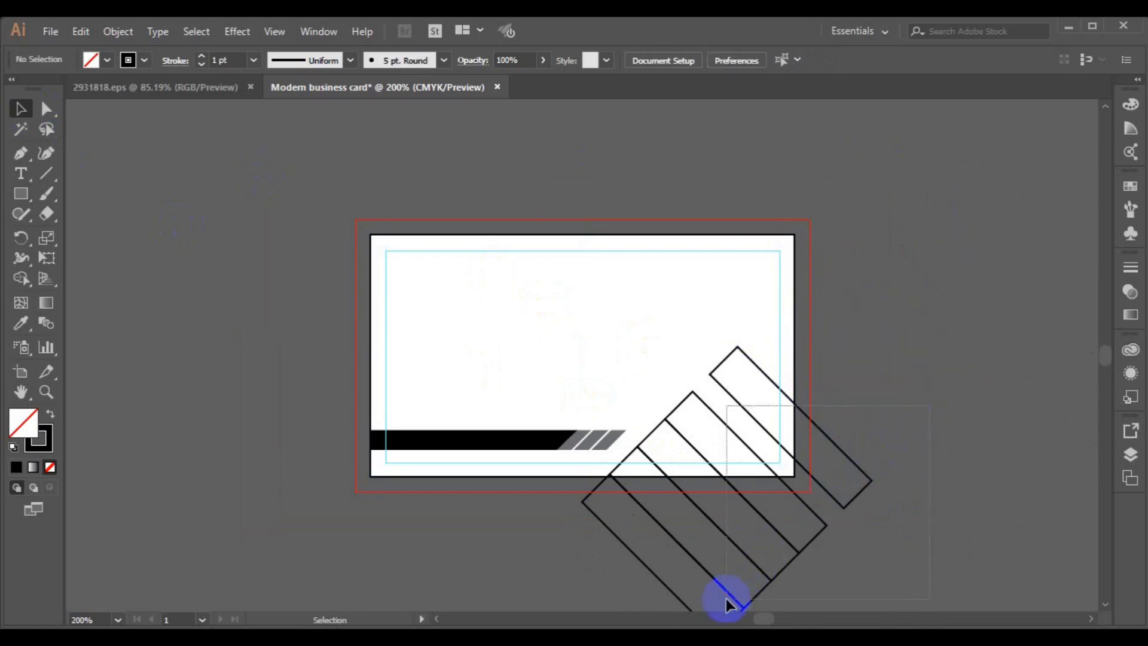
click(725, 598)
click(846, 499)
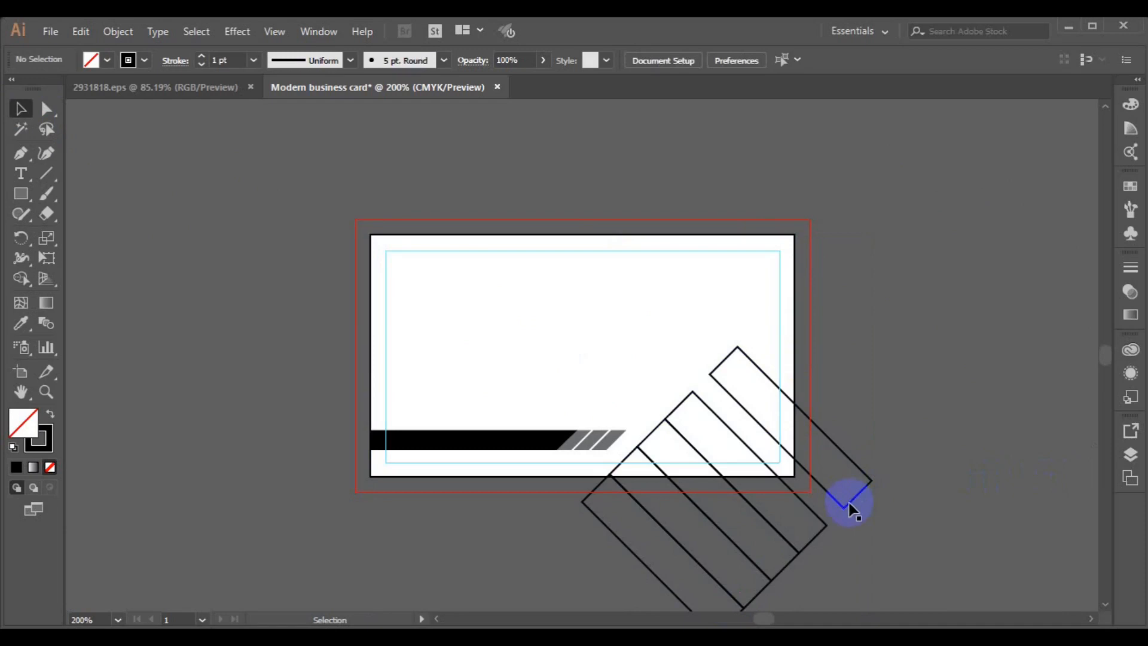
click(822, 530)
shift+click(771, 573)
shift+click(754, 594)
shift+click(686, 602)
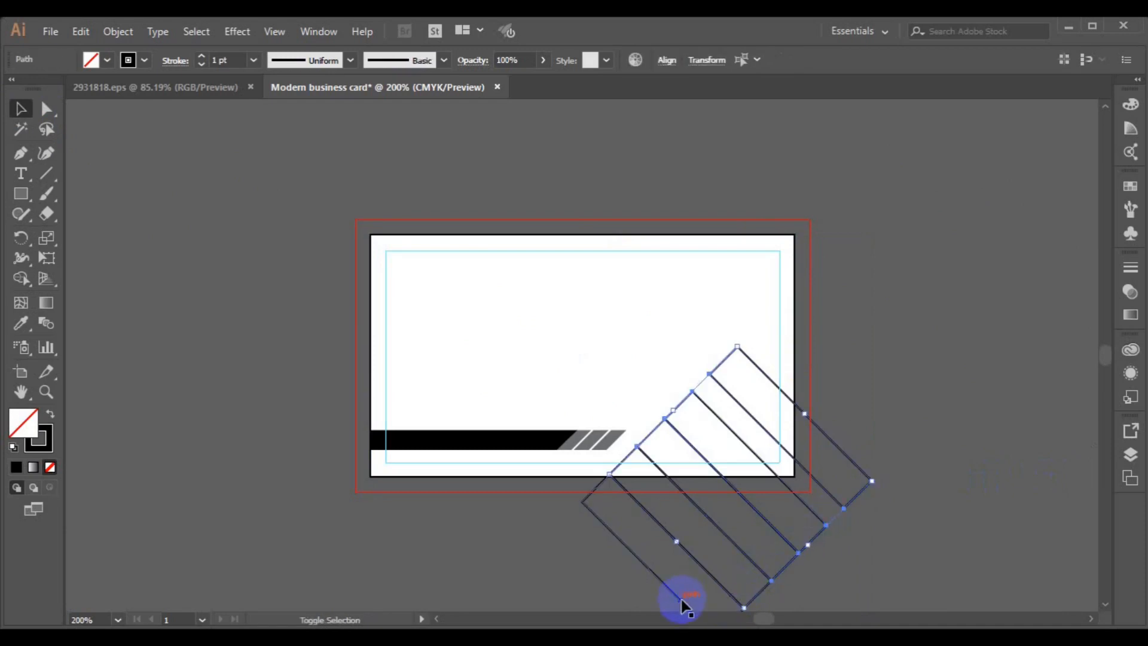
key(Delete)
click(20, 193)
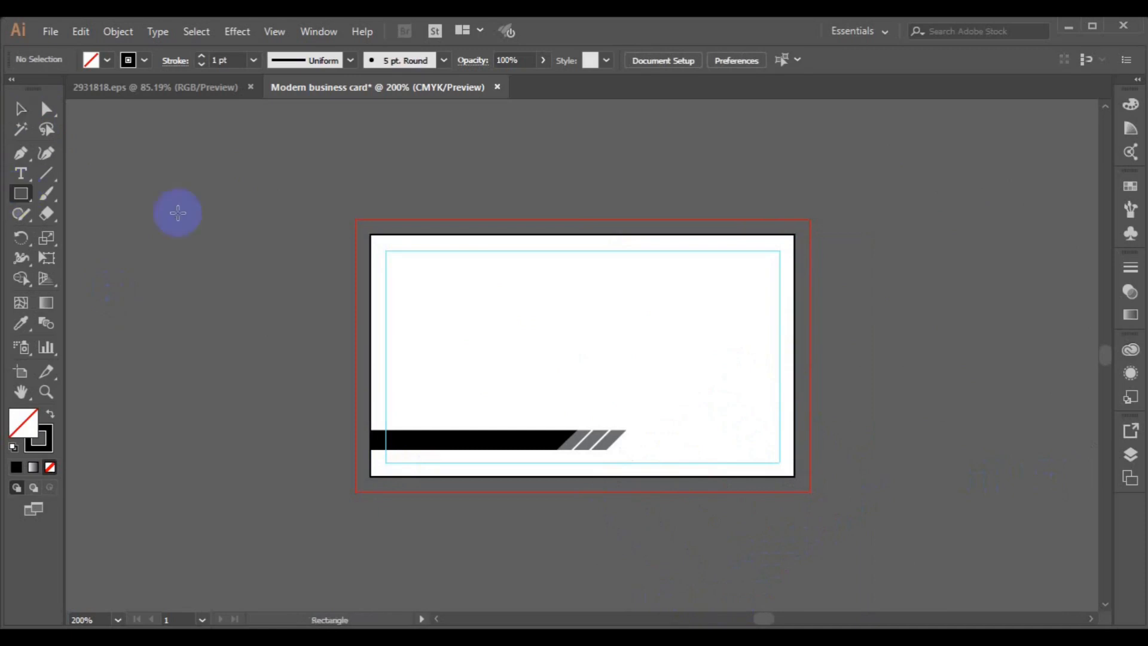
- Draw a rectangle left of the card and split it into 2 columns with a 0.2 in gutter
drag(252, 369, 435, 413)
click(118, 32)
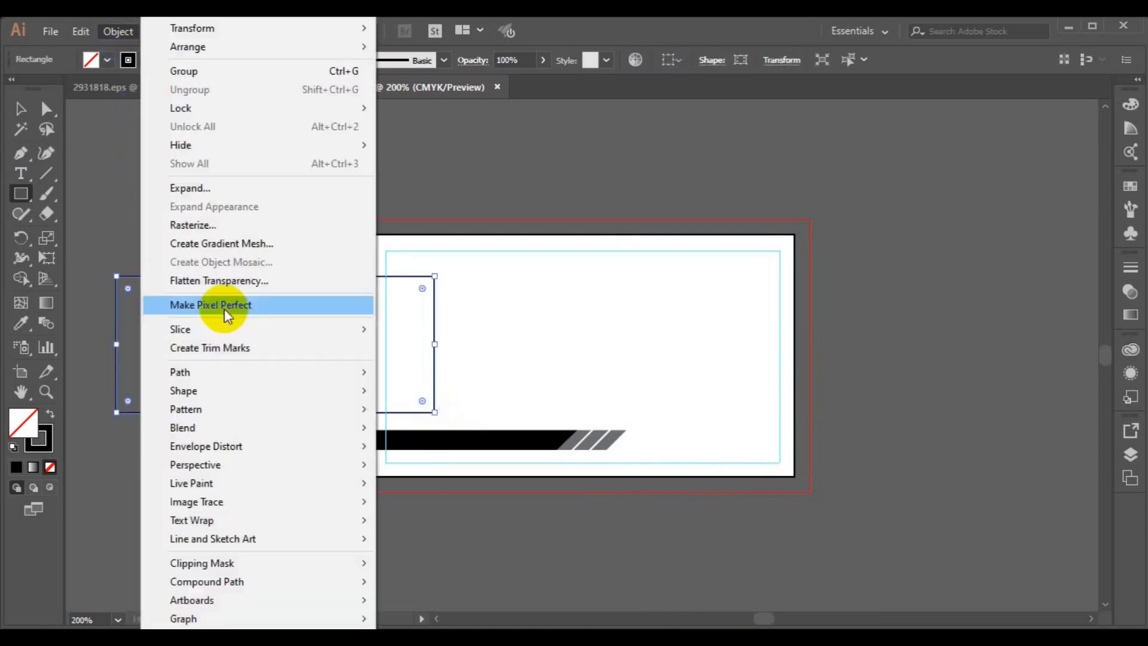
mouse_move(232, 370)
click(469, 557)
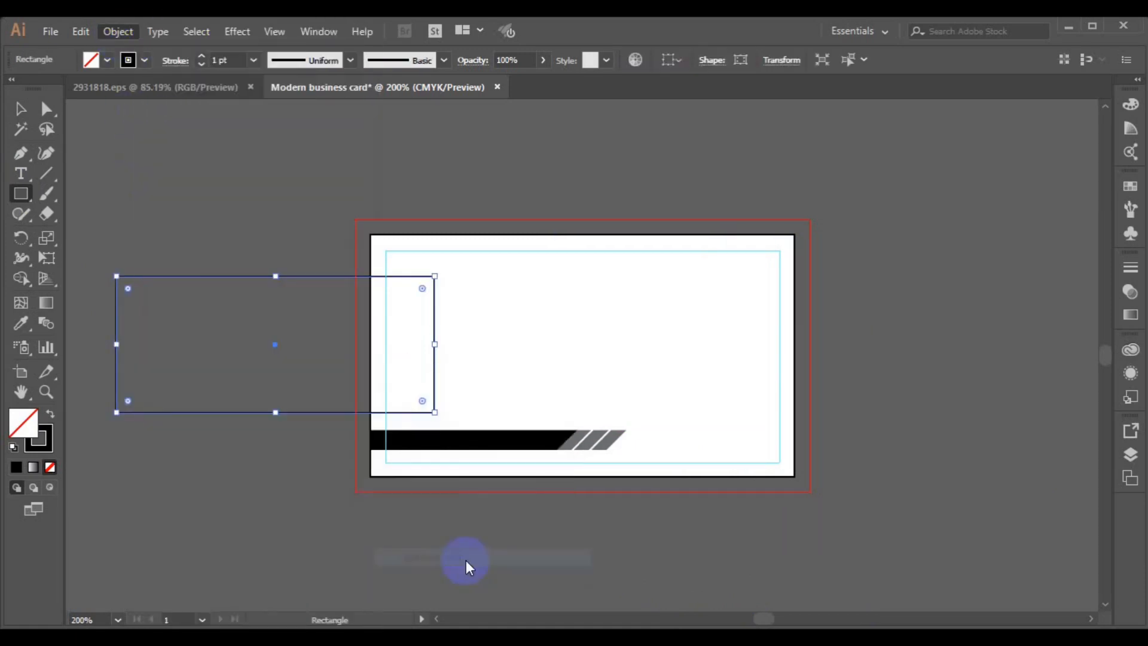
click(764, 343)
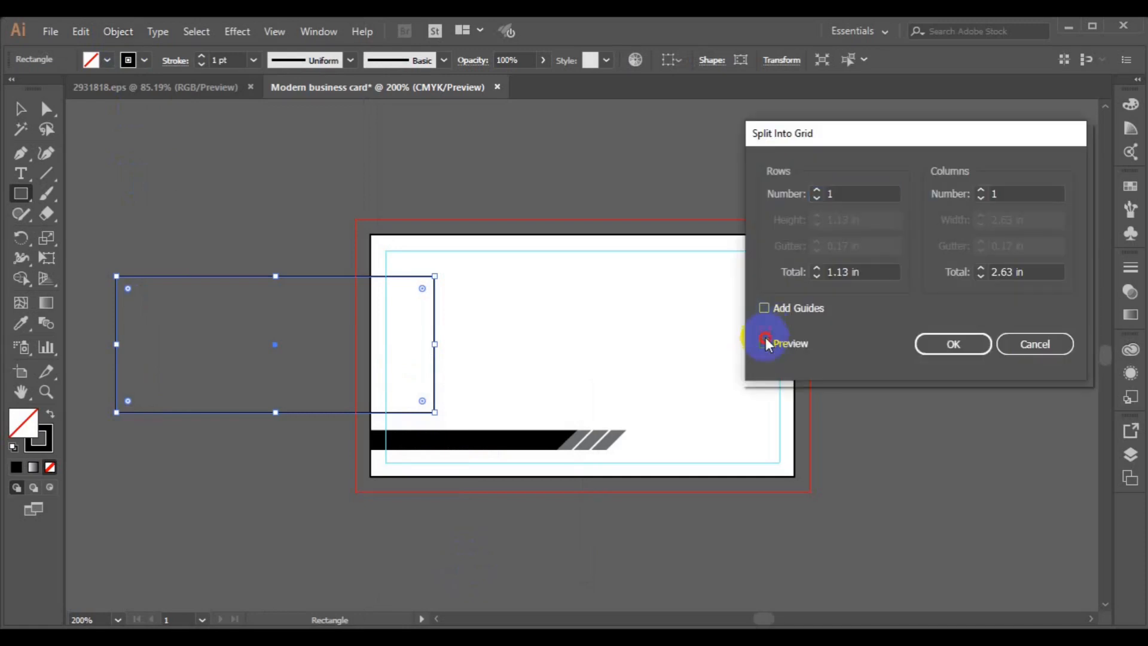
click(986, 193)
text(2)
click(986, 246)
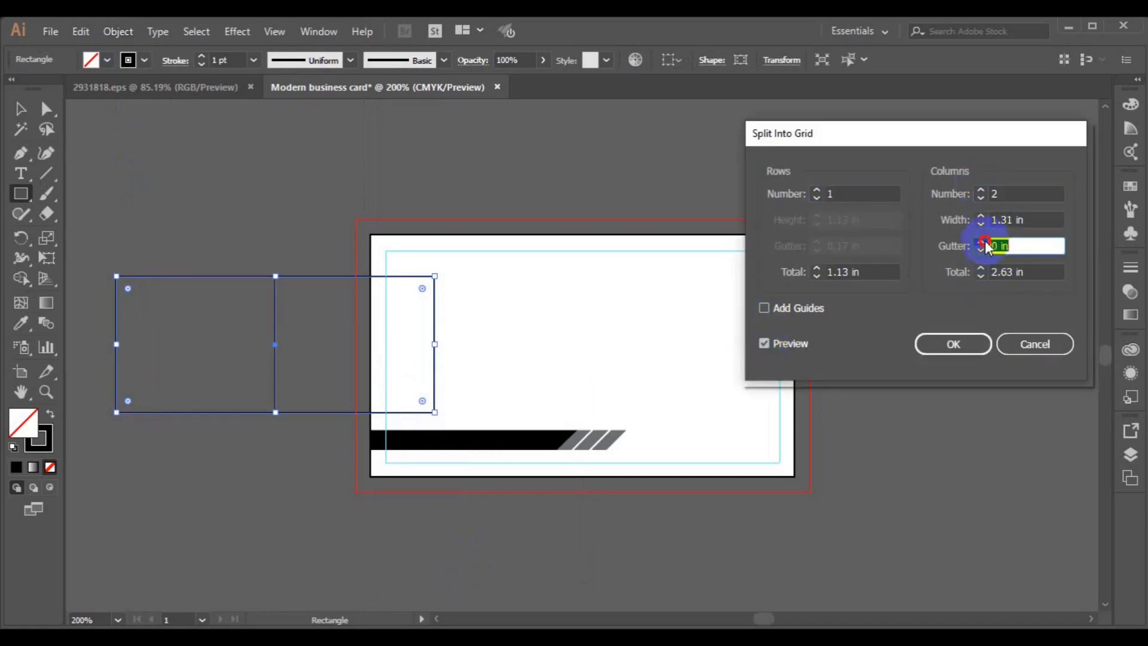
text(0.2)
click(953, 344)
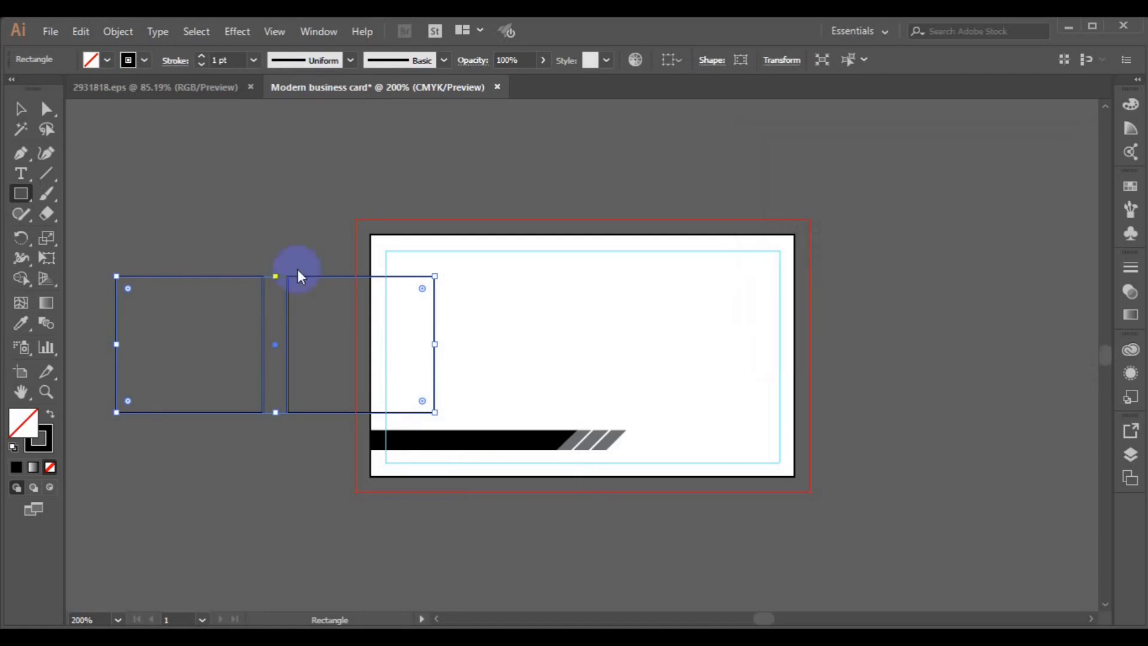
click(21, 109)
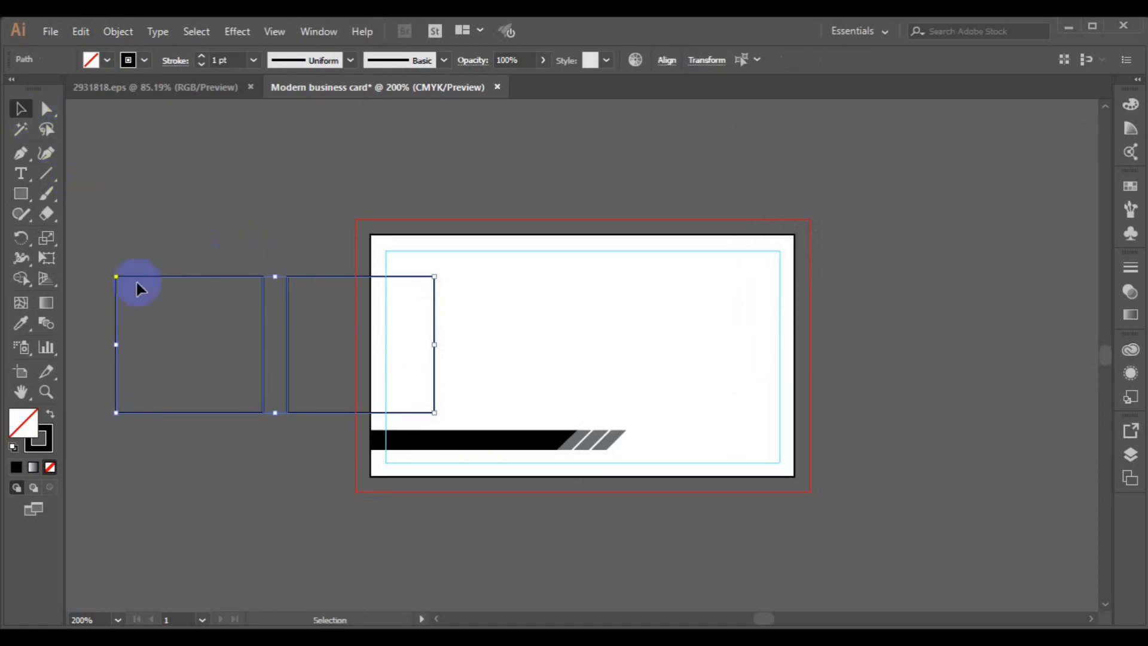
click(439, 271)
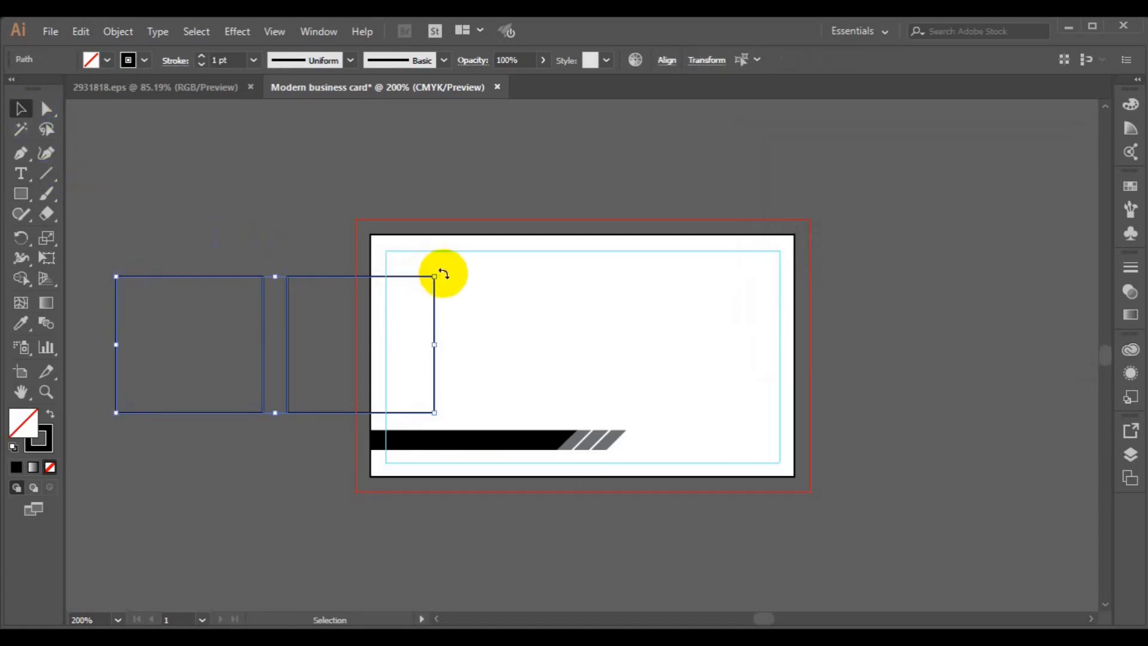
- Rotate both boxes 45° into diamonds and drag them over the card's lower-right corner
drag(439, 256, 342, 185)
drag(335, 351, 773, 438)
drag(835, 272, 833, 273)
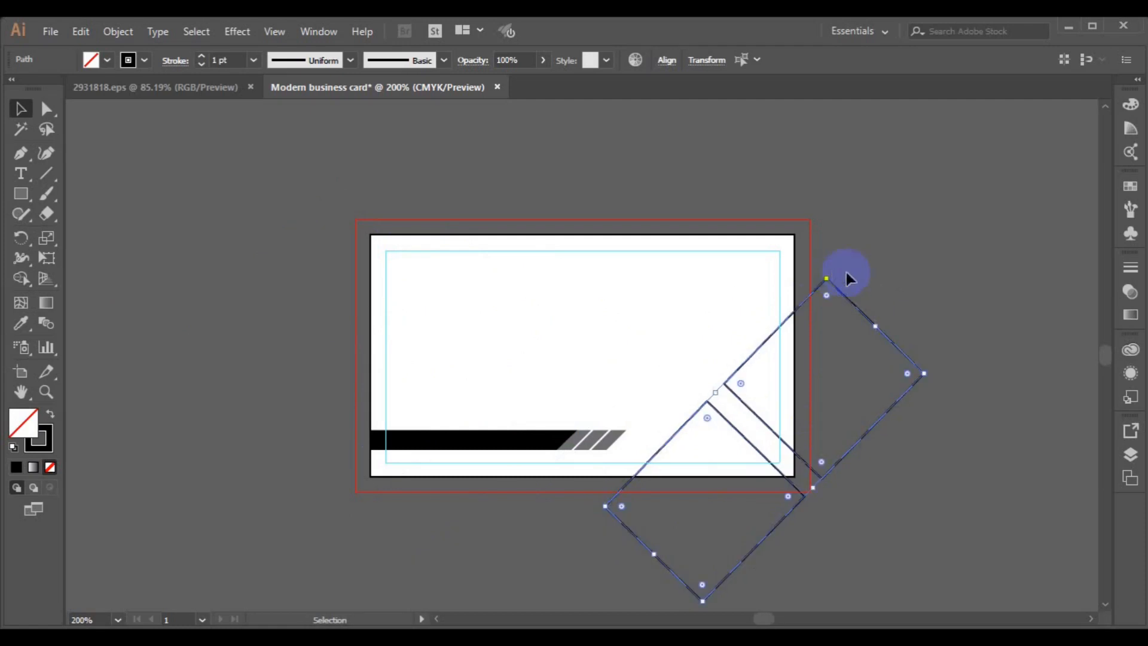
- Straighten the upper diamond to 45° and nudge both diamonds into place on the corner
click(868, 280)
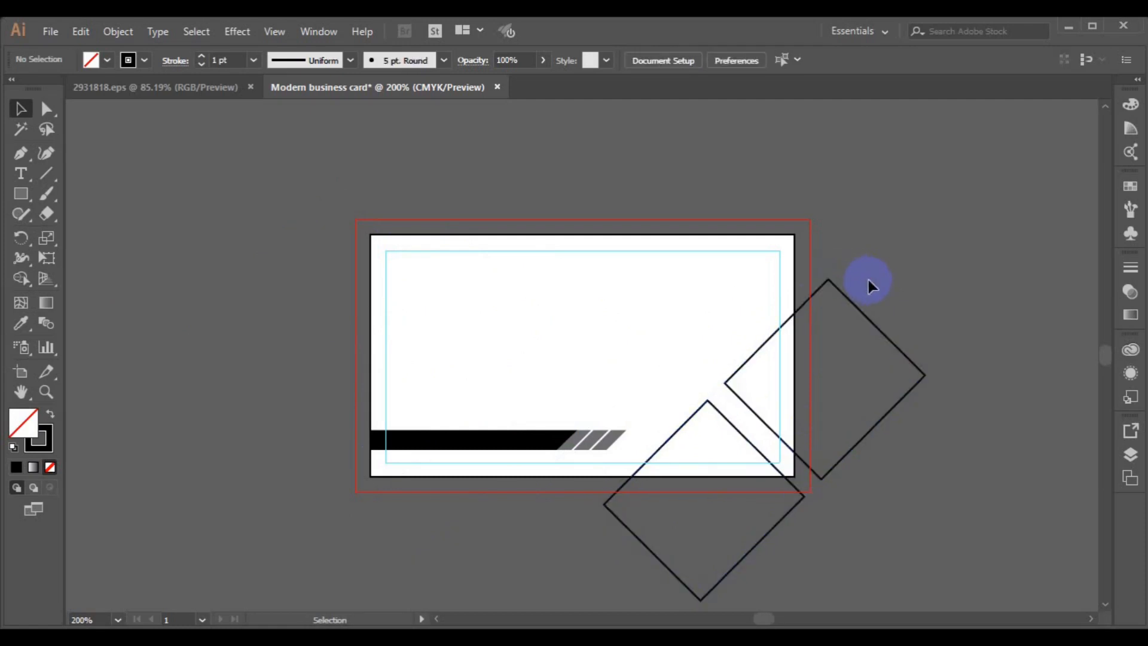
click(868, 322)
drag(871, 323, 805, 403)
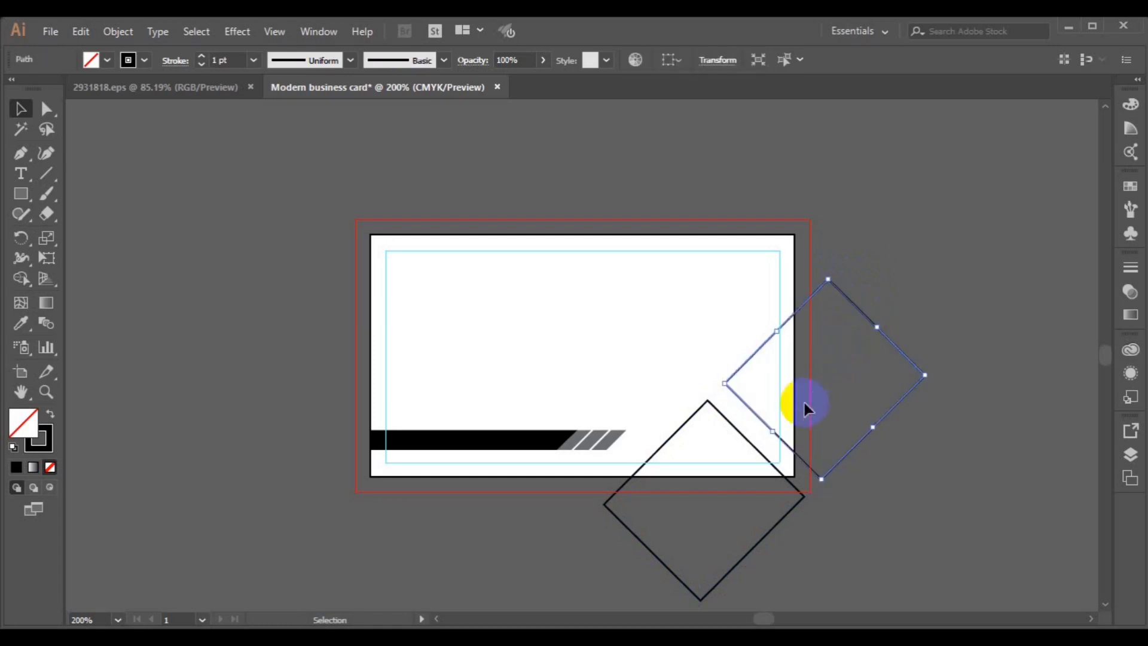
shift+click(748, 439)
drag(747, 440, 741, 447)
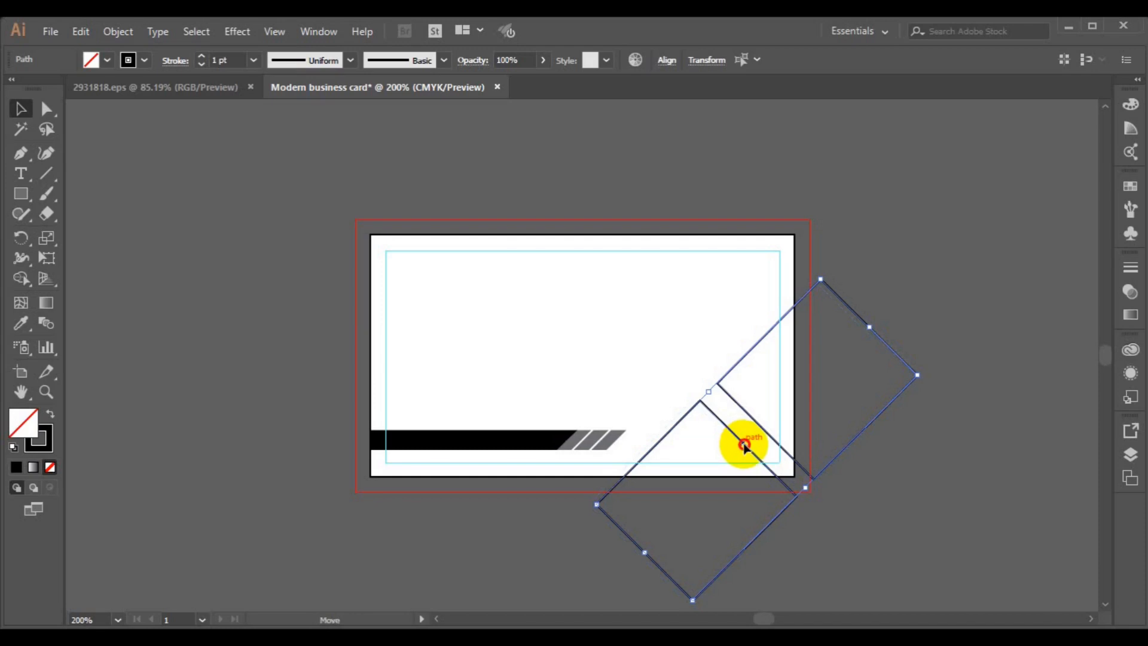
drag(744, 443, 744, 443)
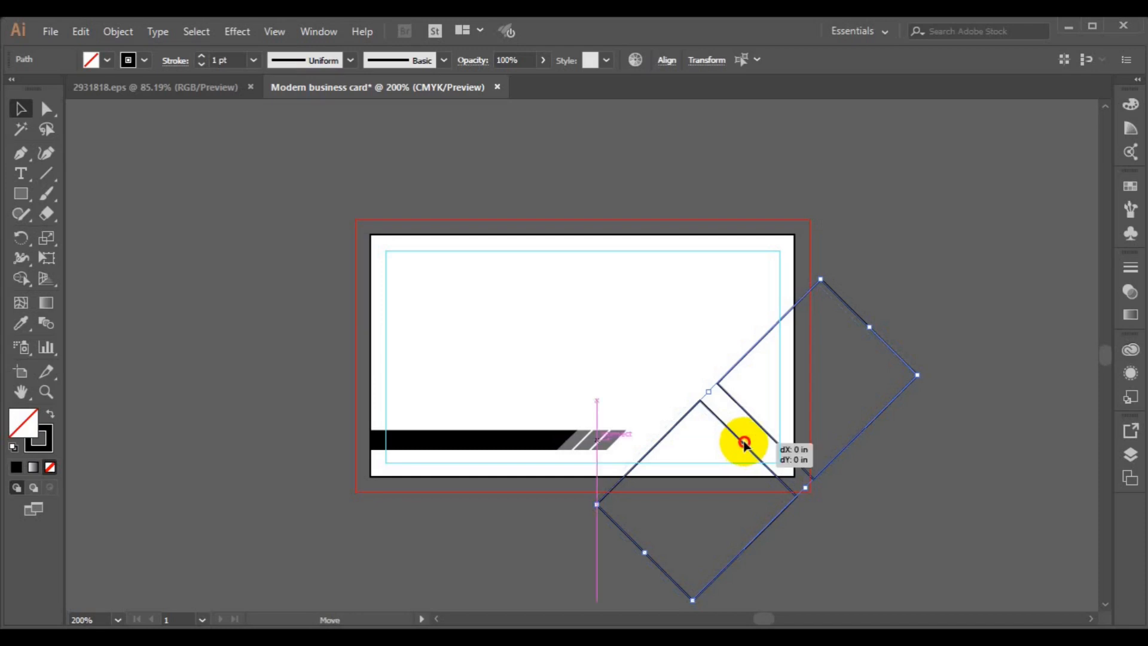
drag(742, 440, 741, 443)
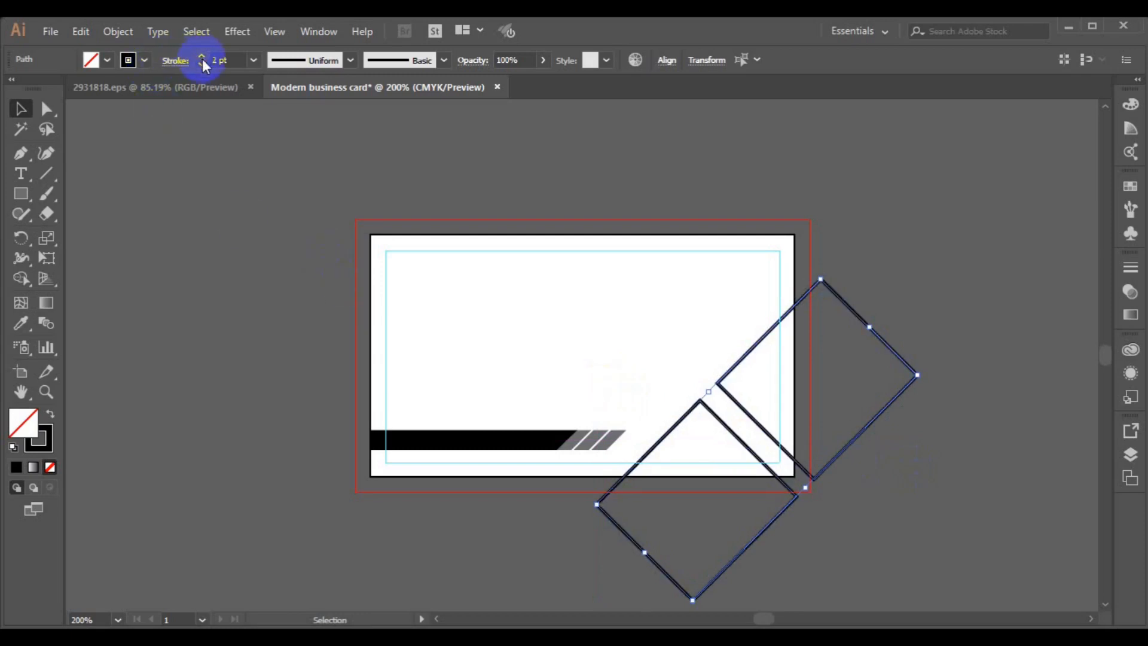
- Give both diamond outlines a 1.5 pt green stroke, then deselect them
click(254, 61)
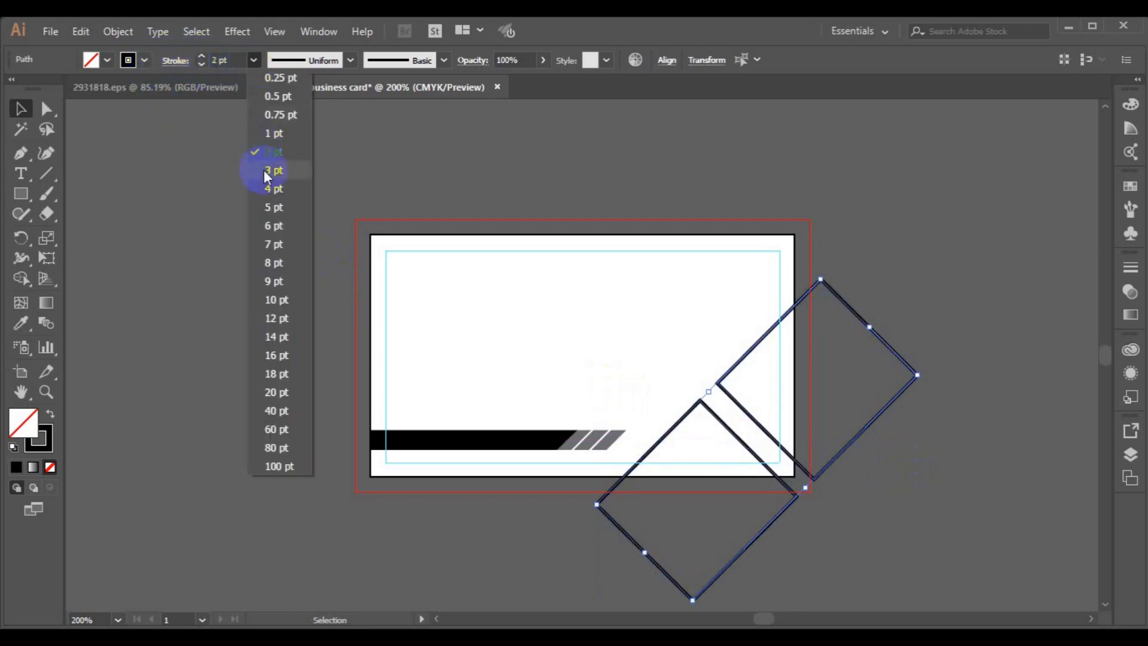
click(287, 133)
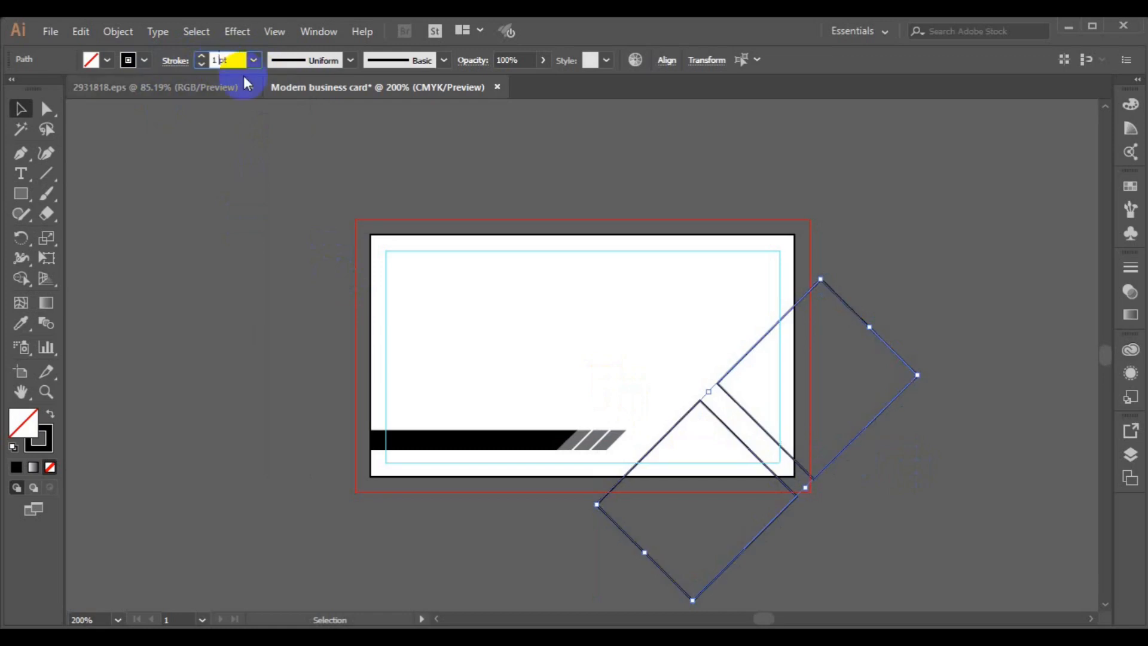
key(Return)
click(144, 60)
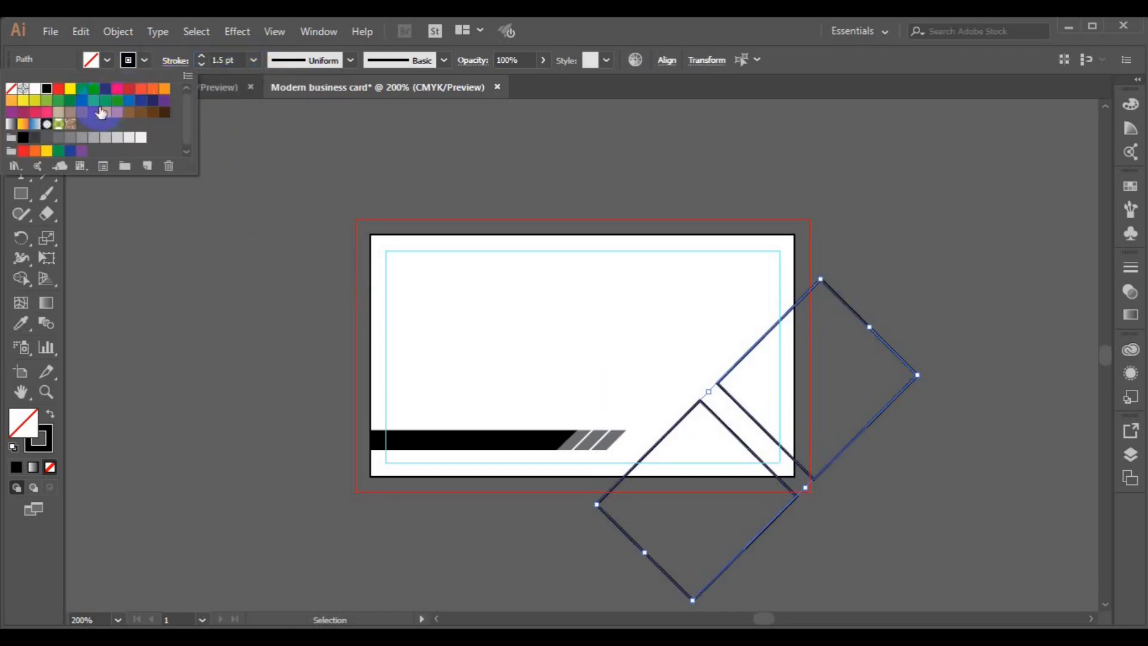
click(69, 106)
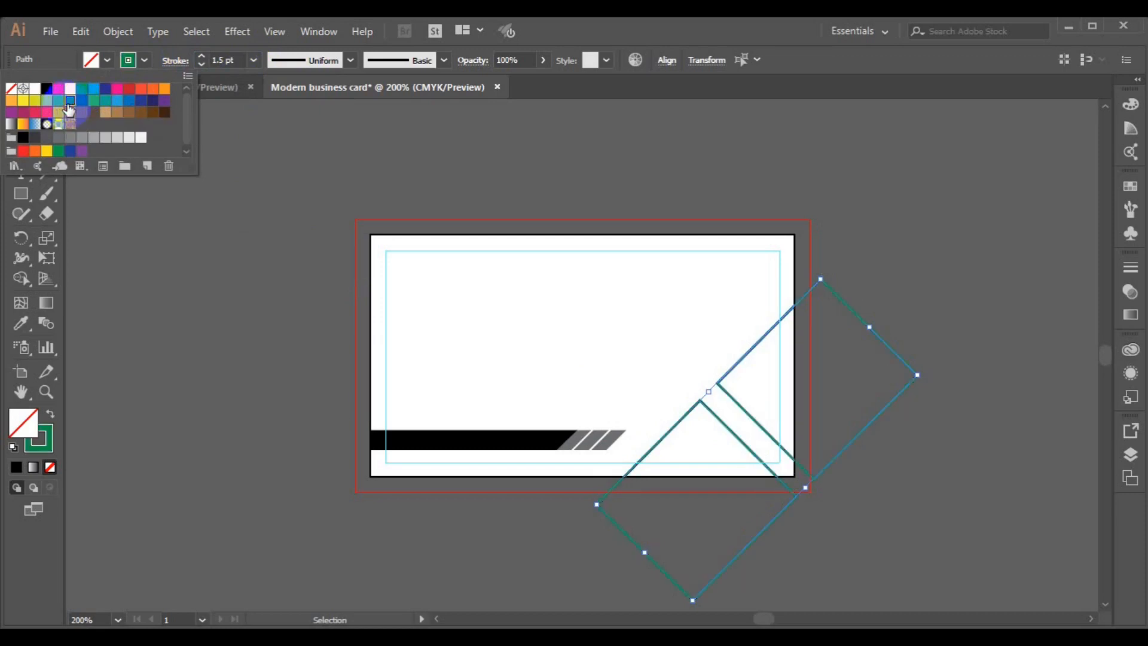
click(24, 209)
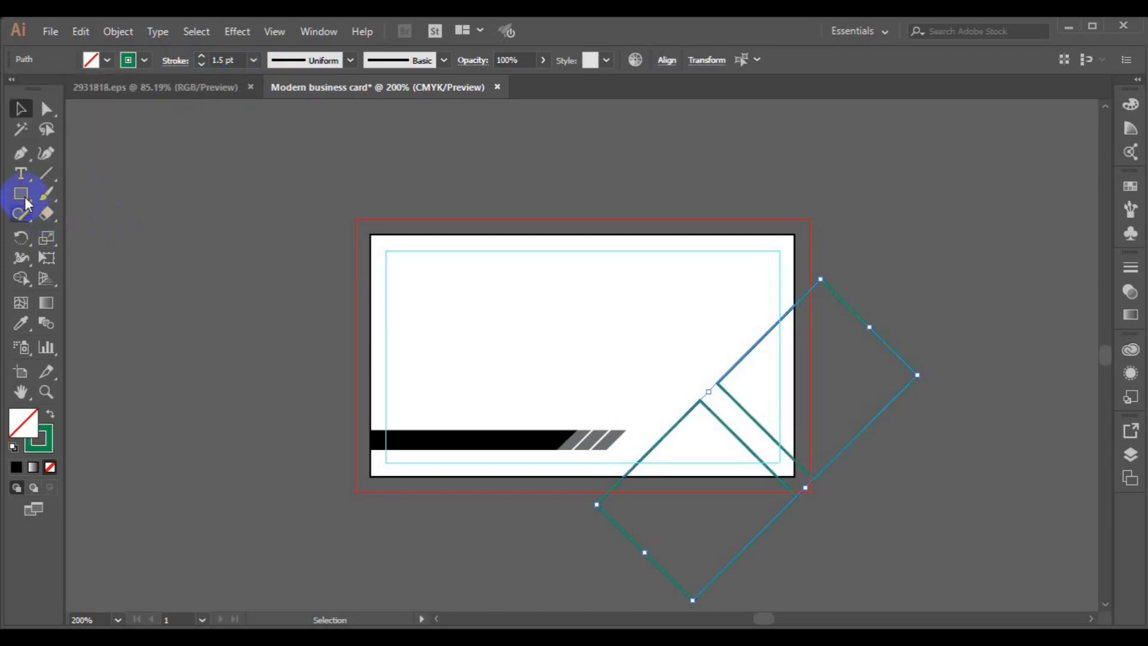
click(128, 209)
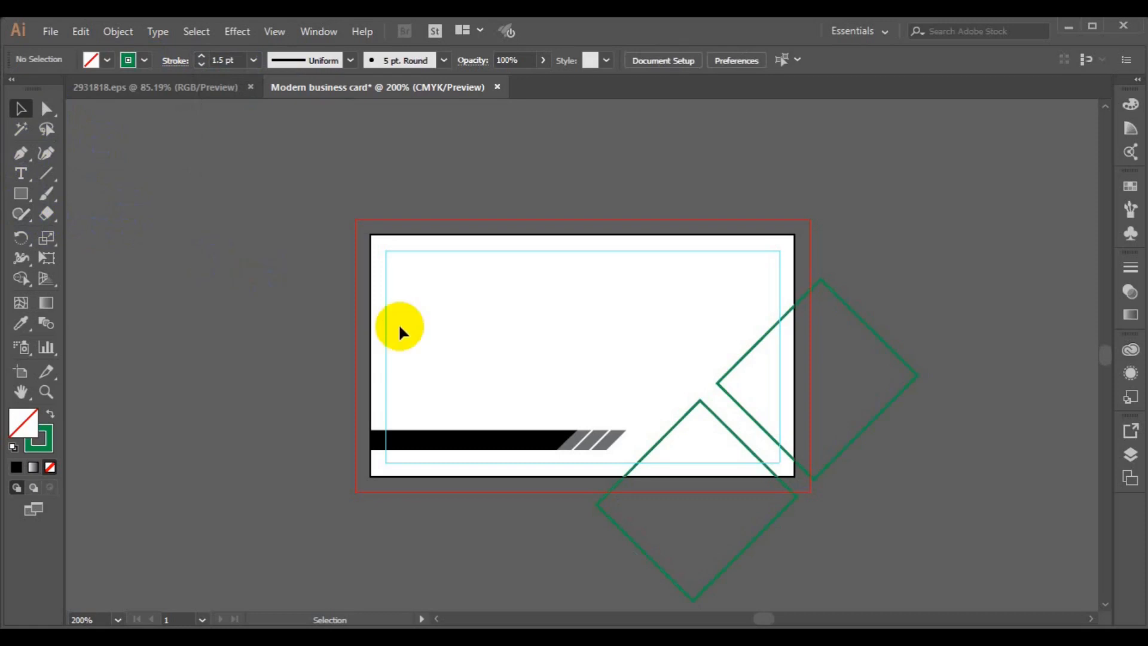
click(21, 158)
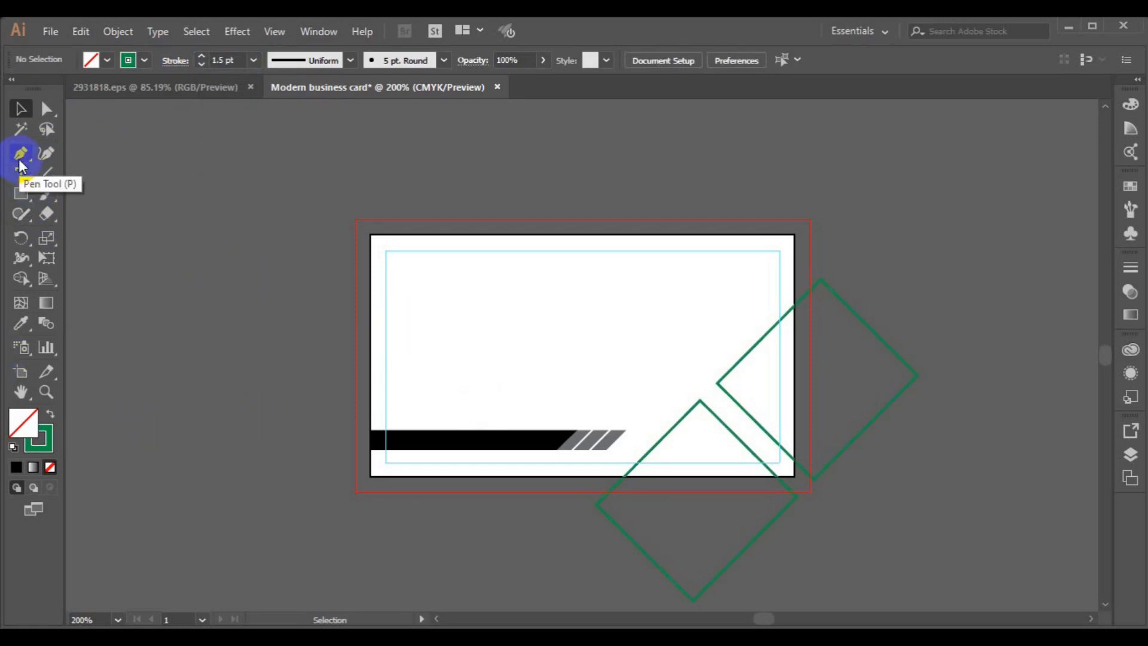
click(123, 394)
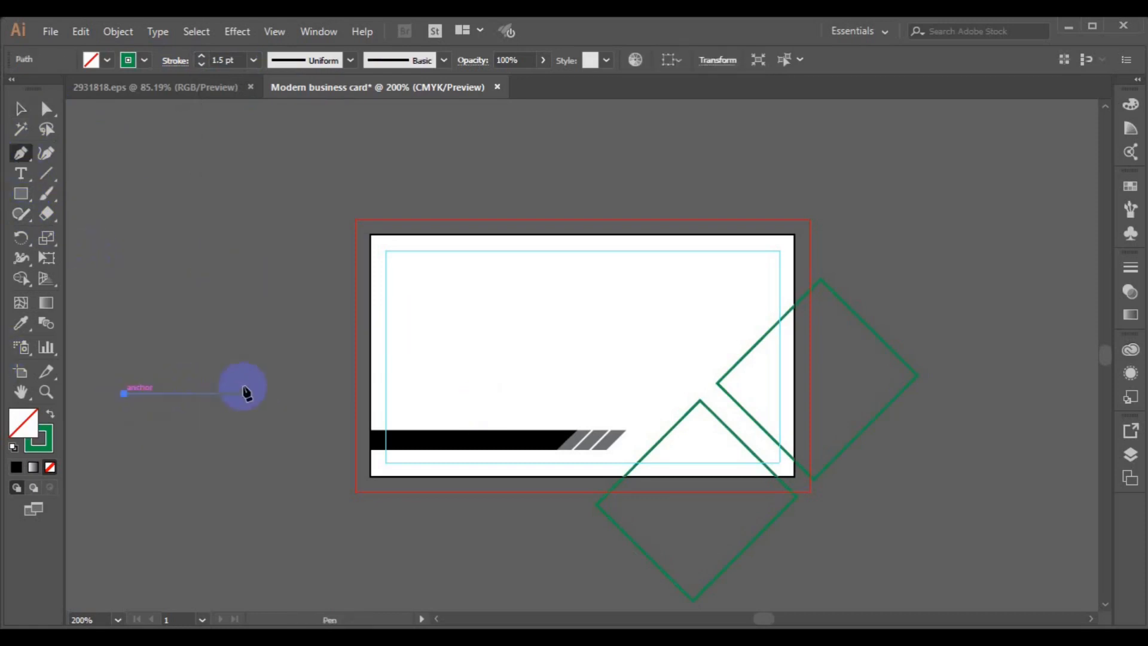
click(421, 394)
ctrl+click(287, 529)
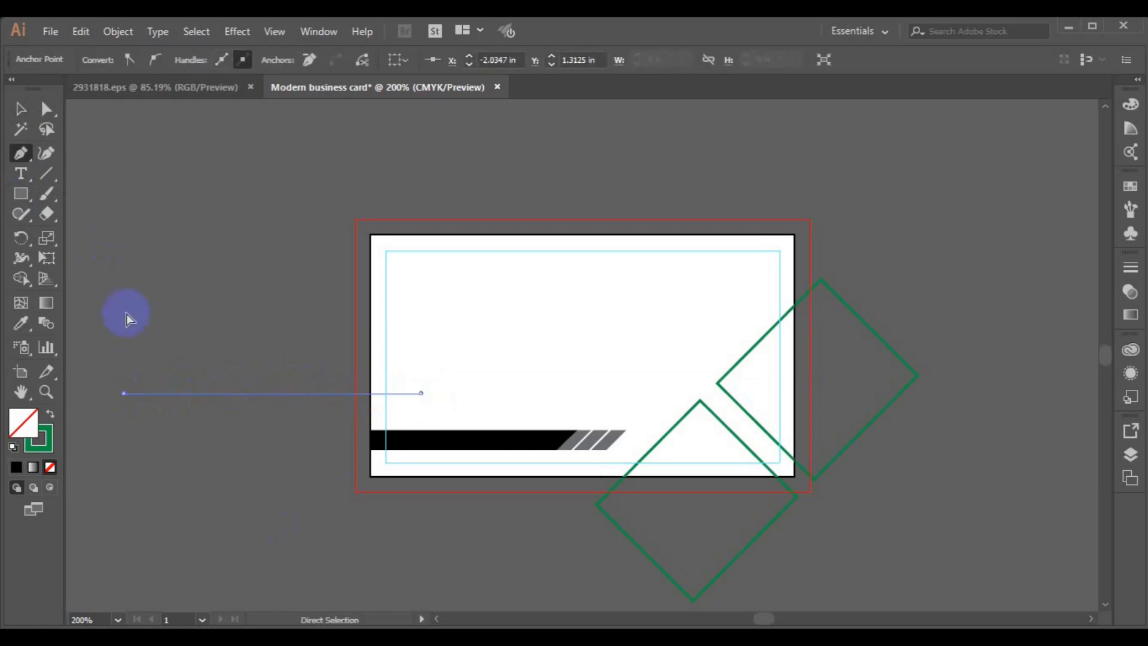
click(20, 113)
drag(221, 394, 222, 415)
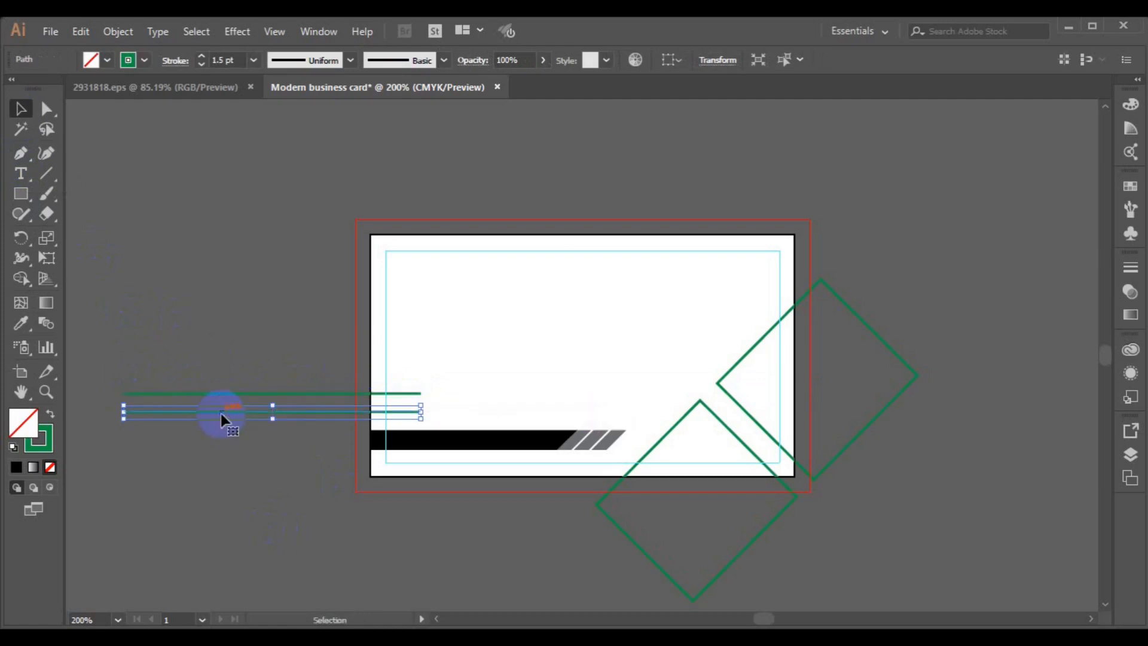
key(Delete)
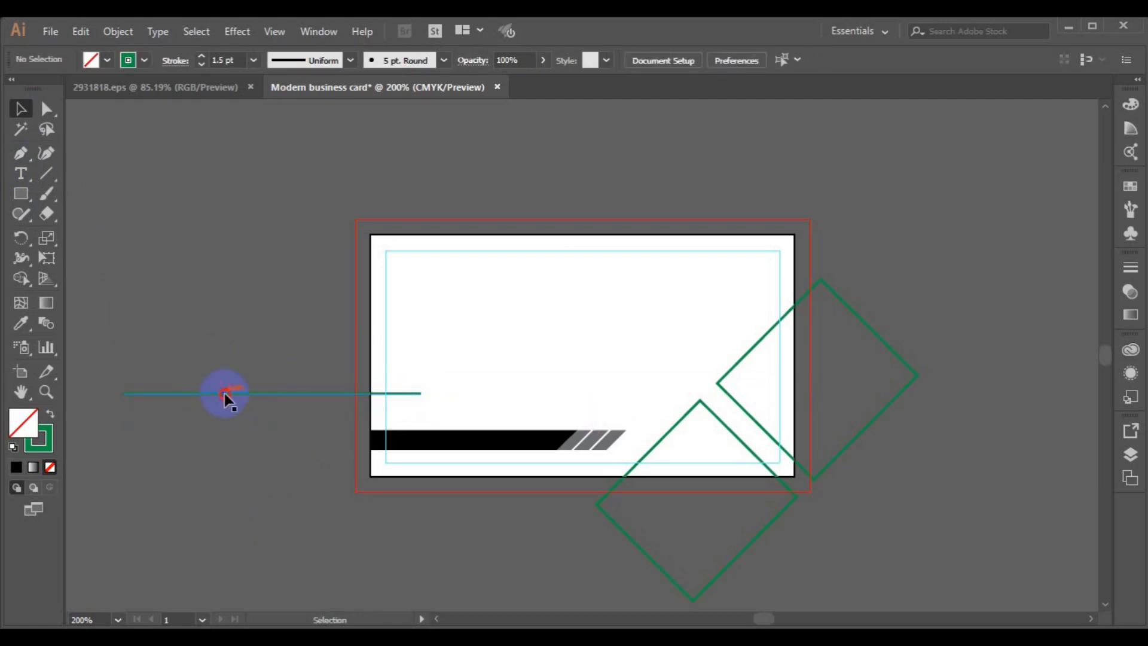
click(722, 405)
shift+click(733, 397)
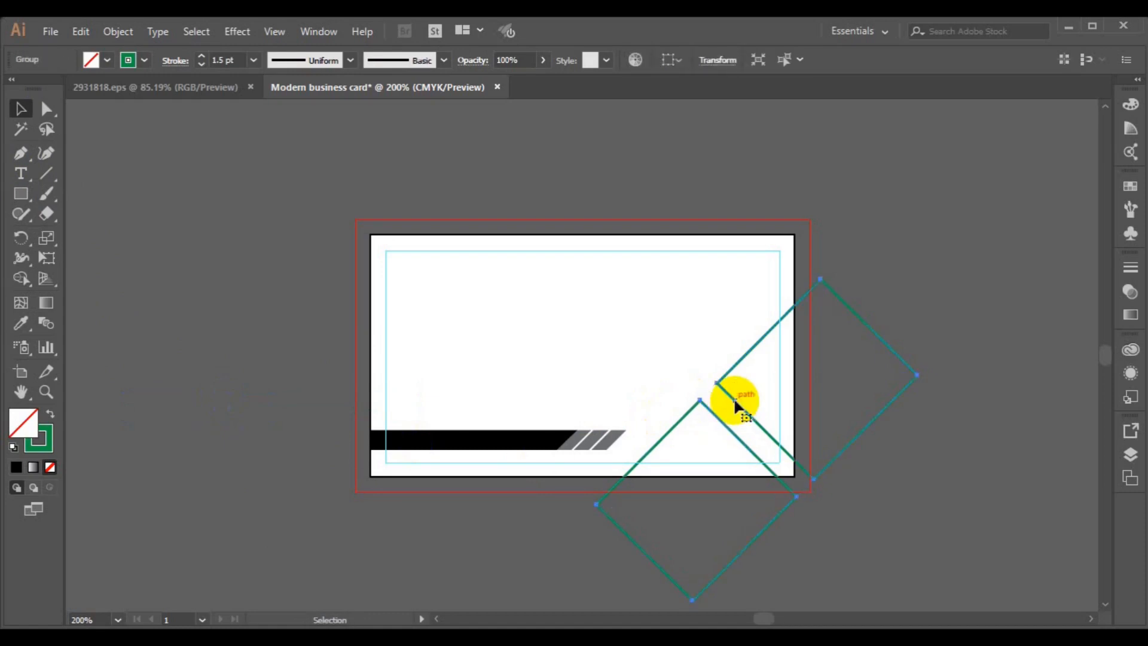
- Zoom in and make offset copies of the diamond pair stepping down-right, removing a stray duplicate
key(ctrl+plus)
drag(558, 360, 576, 372)
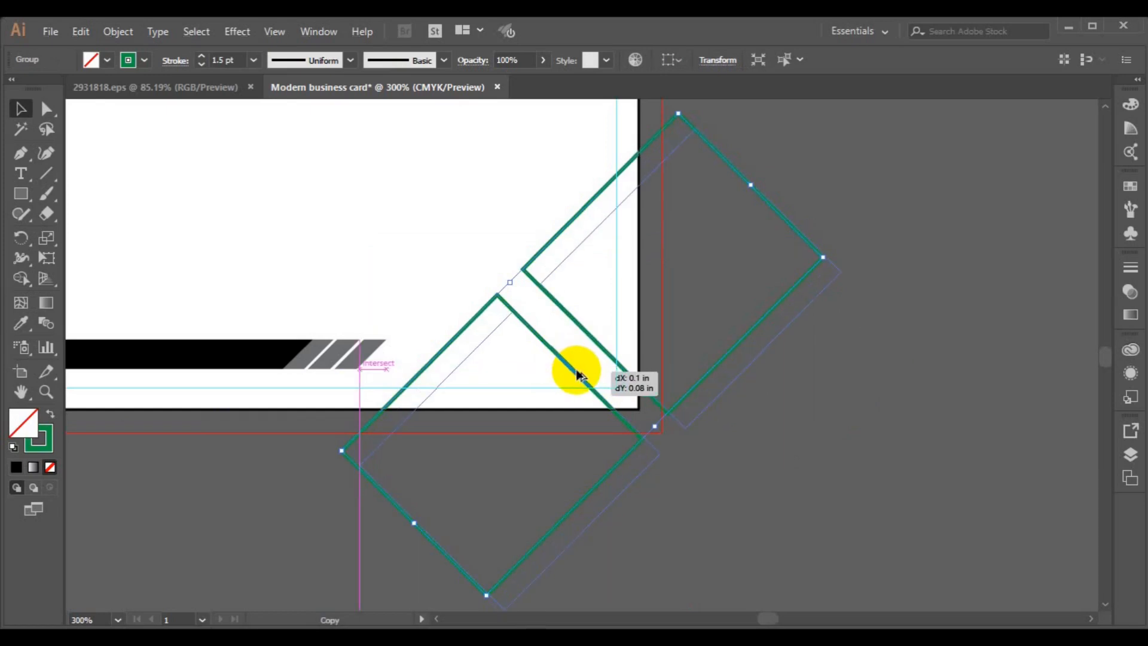
drag(577, 372, 577, 371)
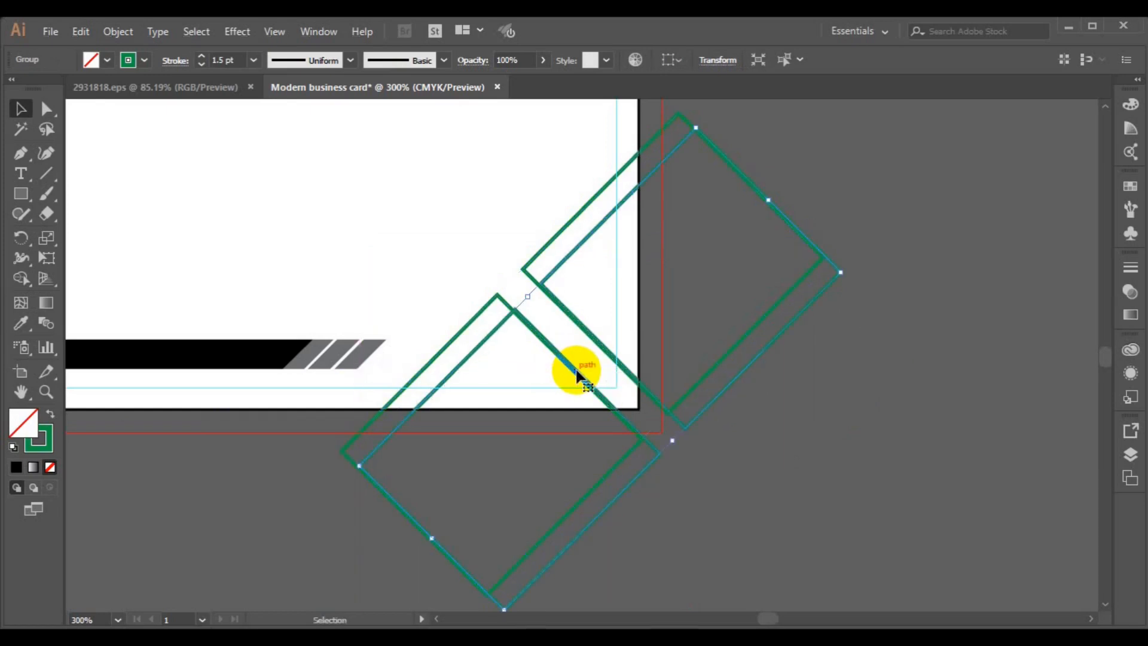
mouse_move(584, 381)
mouse_down()
mouse_move(598, 393)
mouse_move(589, 386)
mouse_up()
key(Delete)
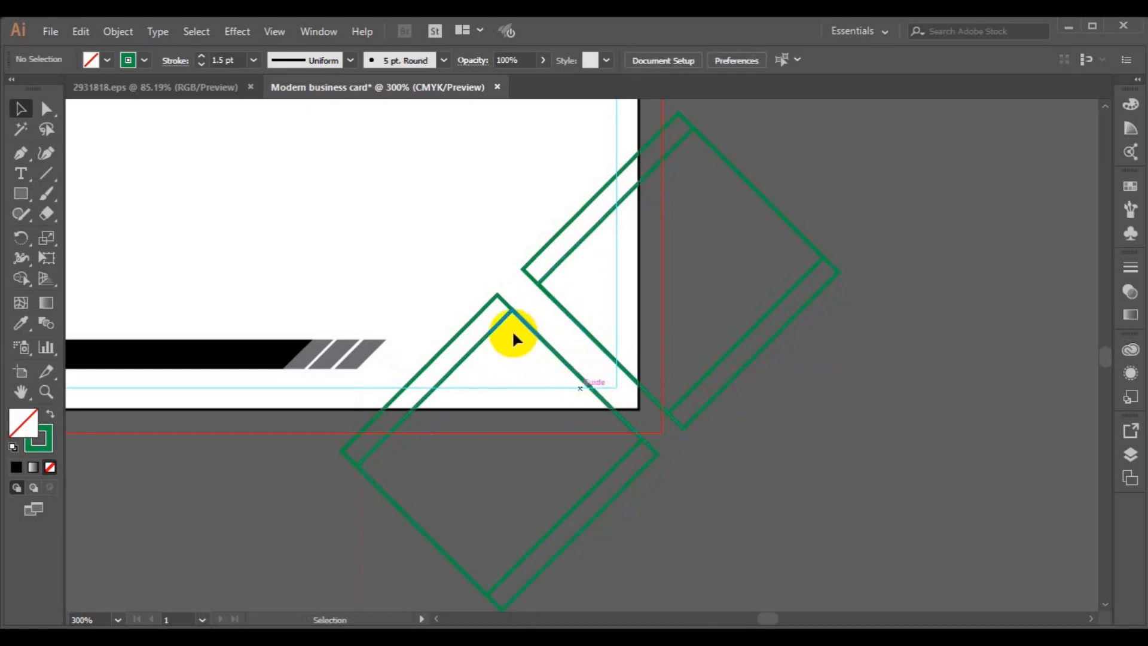
click(501, 320)
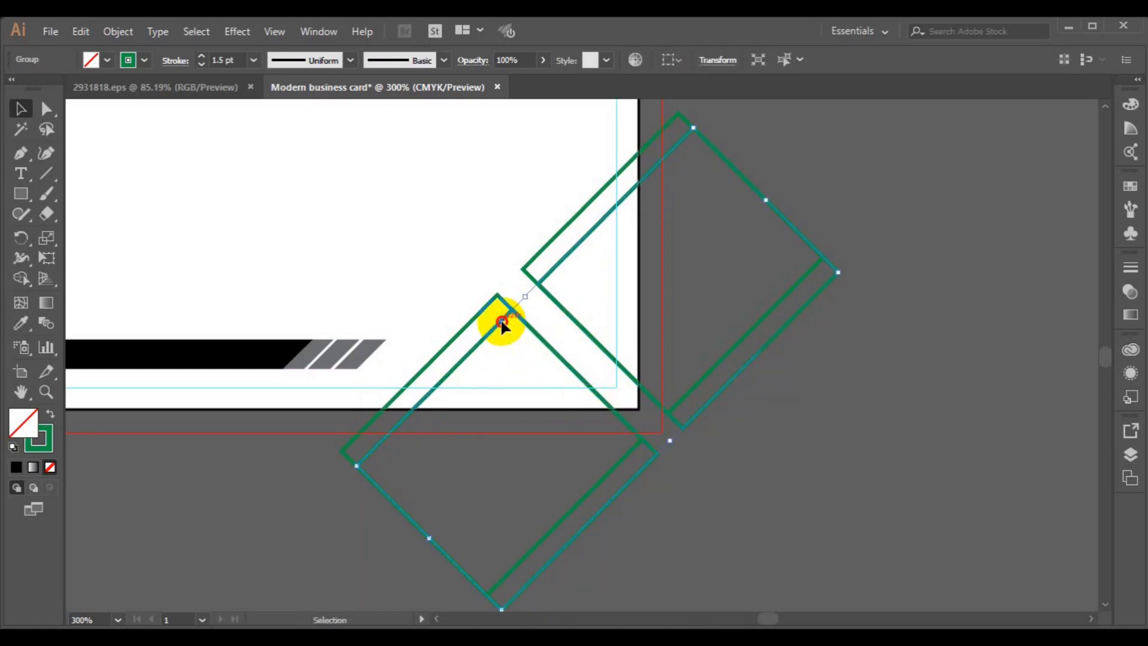
drag(501, 323, 542, 363)
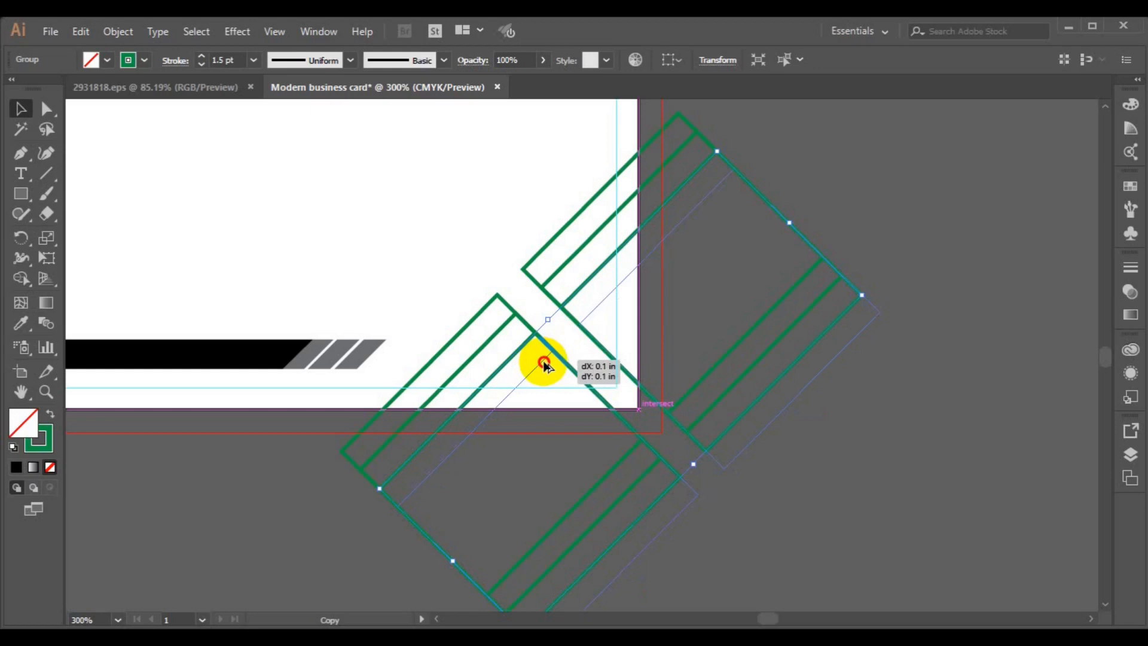
drag(543, 362, 543, 362)
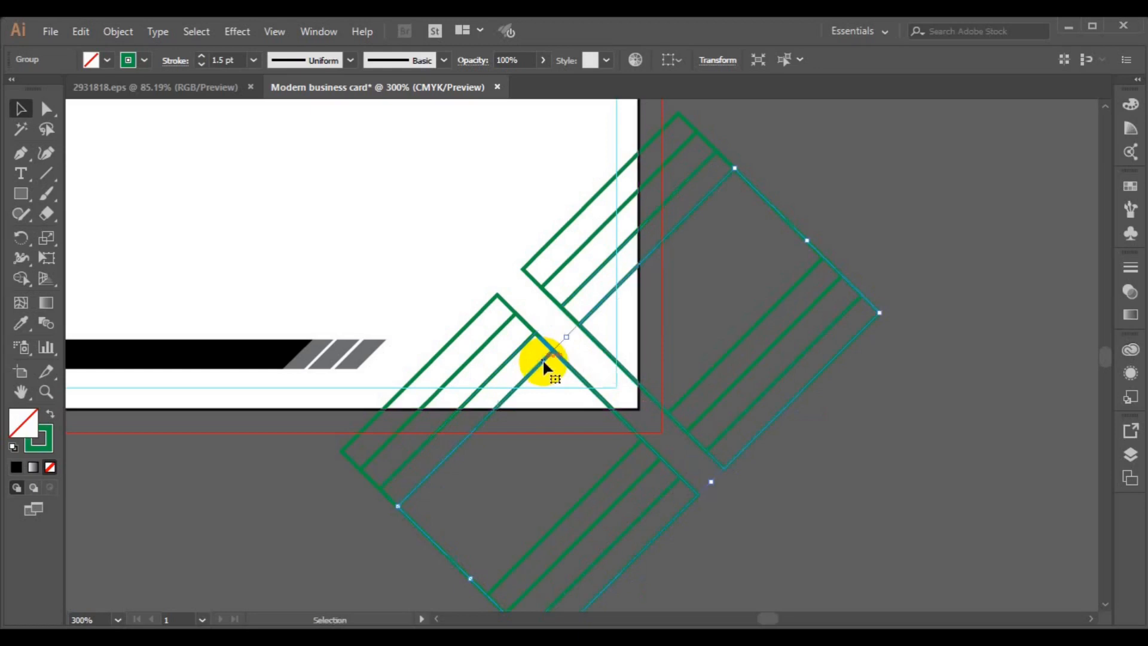
click(307, 498)
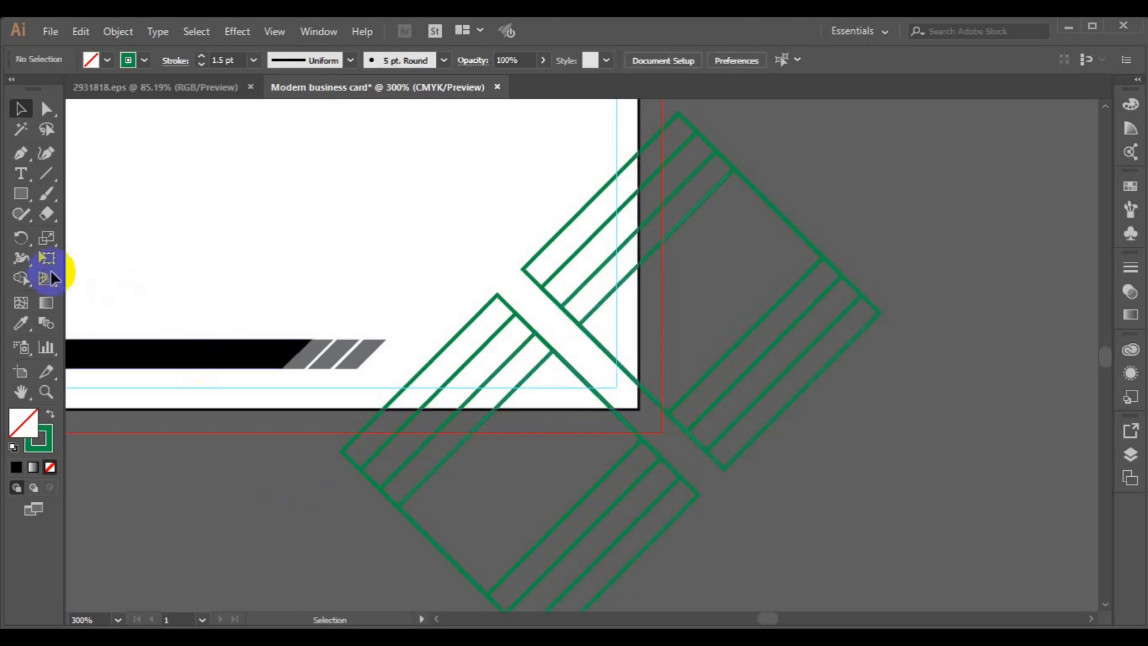
- Select the newest diamond outline group and ungroup it
click(20, 153)
click(163, 524)
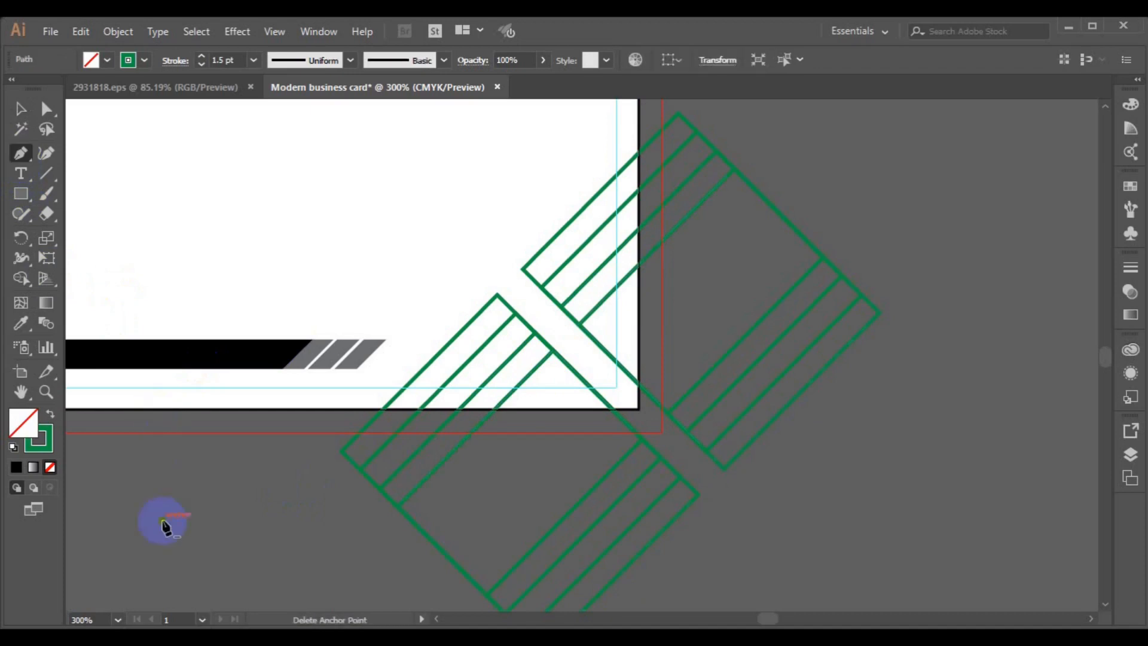
ctrl+click(281, 452)
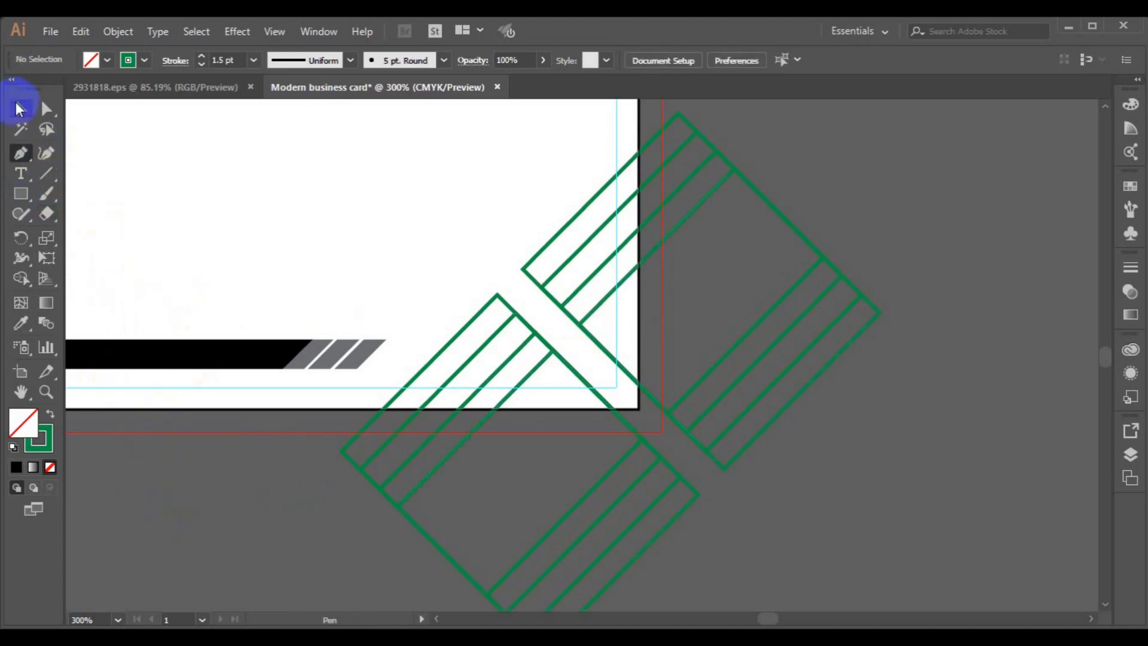
click(19, 108)
click(683, 515)
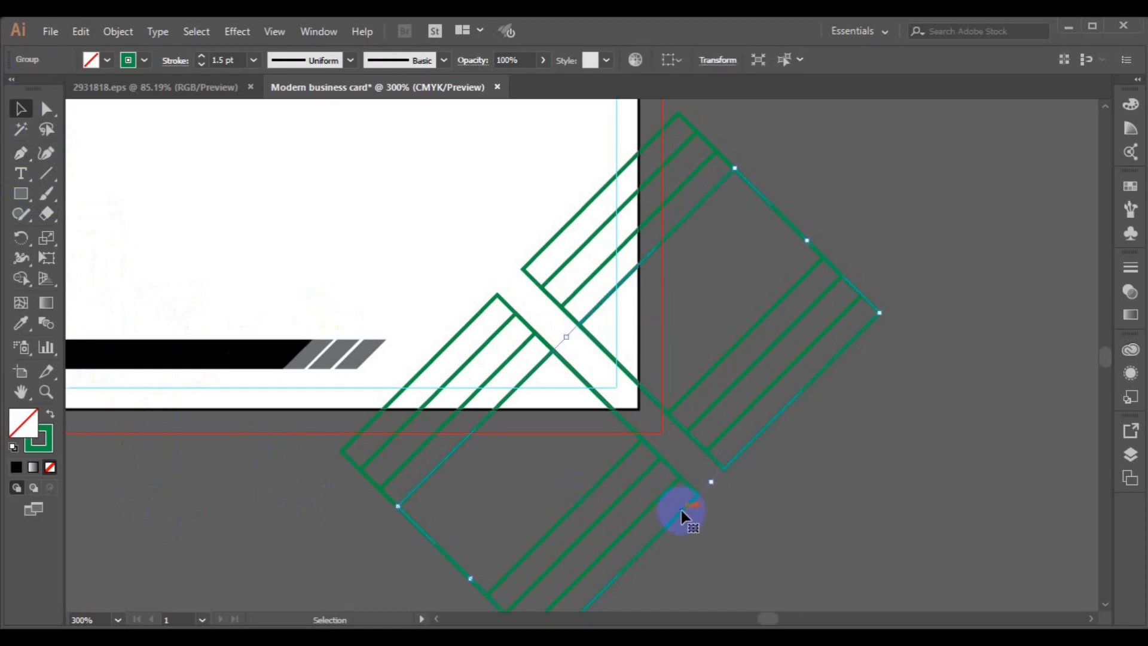
click(483, 296)
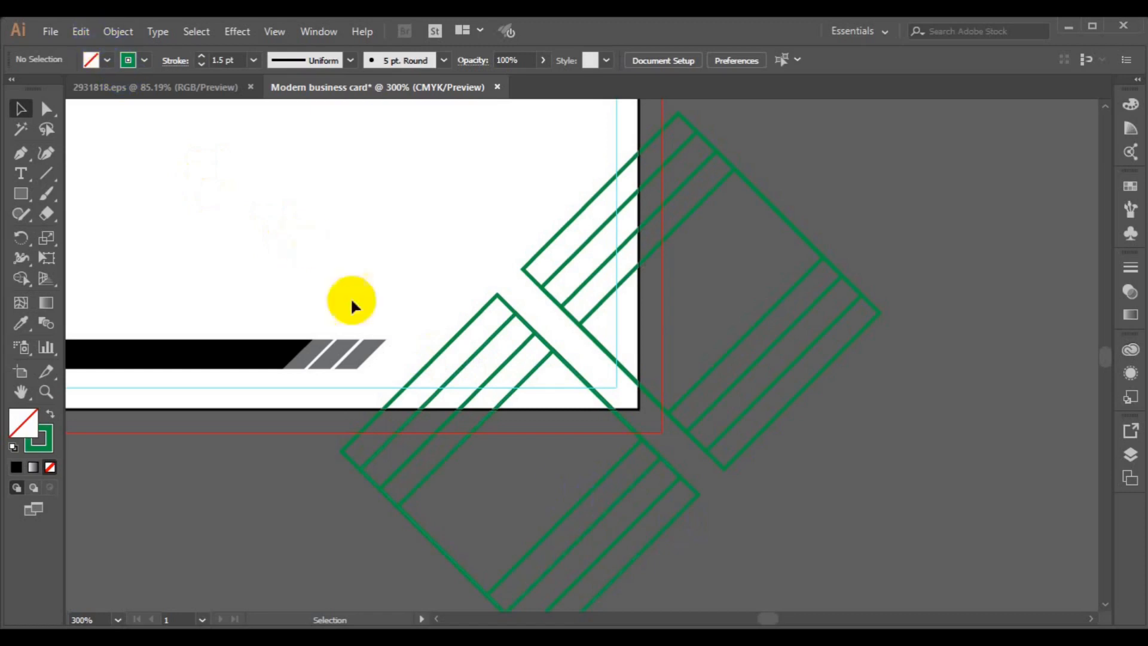
click(661, 544)
click(80, 31)
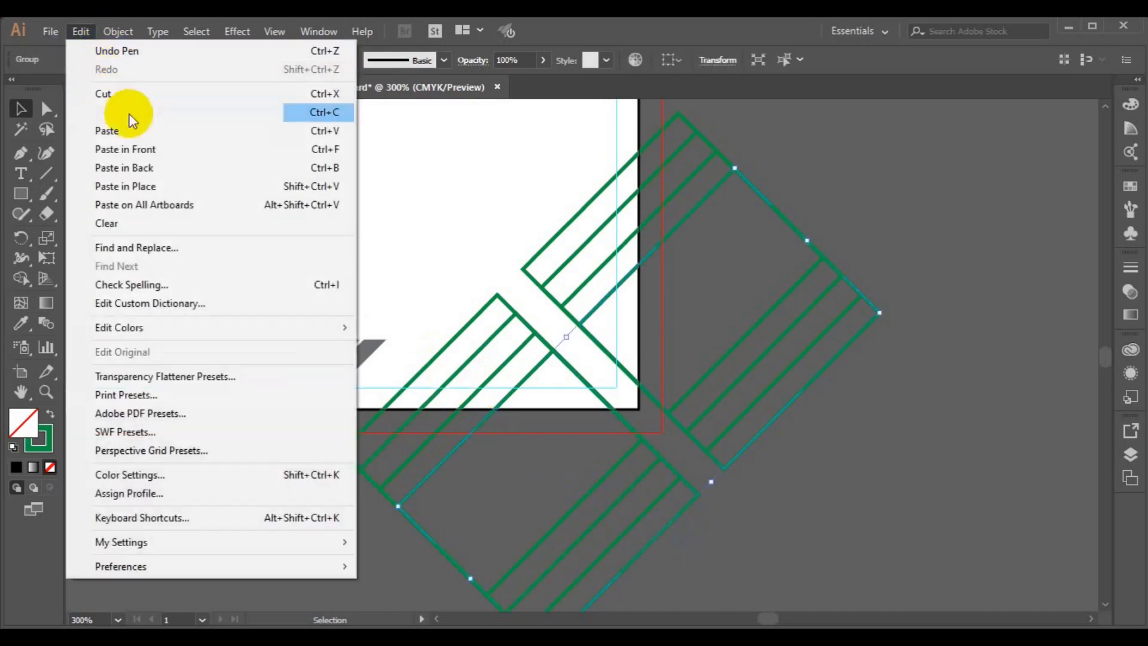
mouse_move(120, 33)
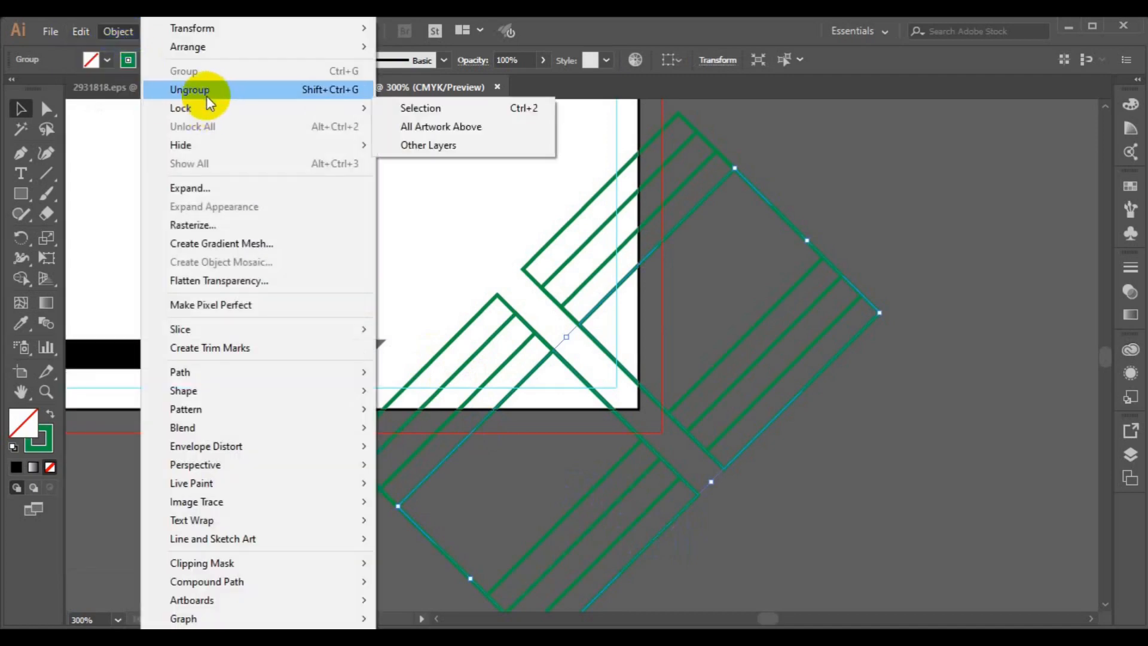
click(203, 91)
- Make two stepped copies of one diamond outline toward the upper right, then select all
click(677, 523)
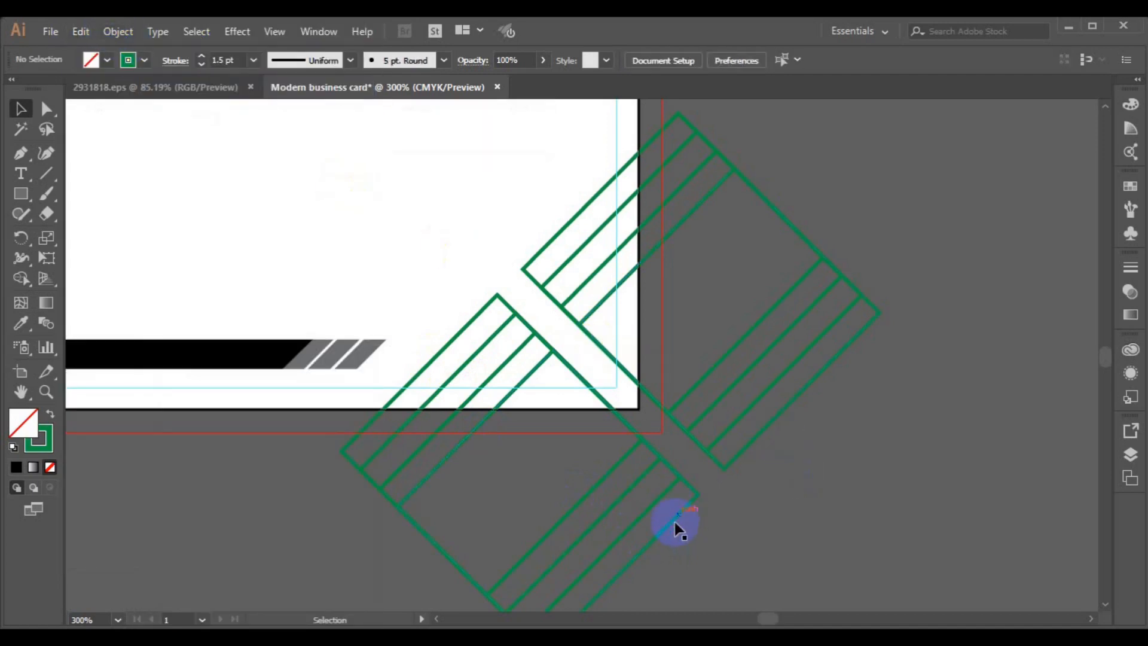
click(677, 523)
drag(676, 524, 708, 483)
key(ctrl+d)
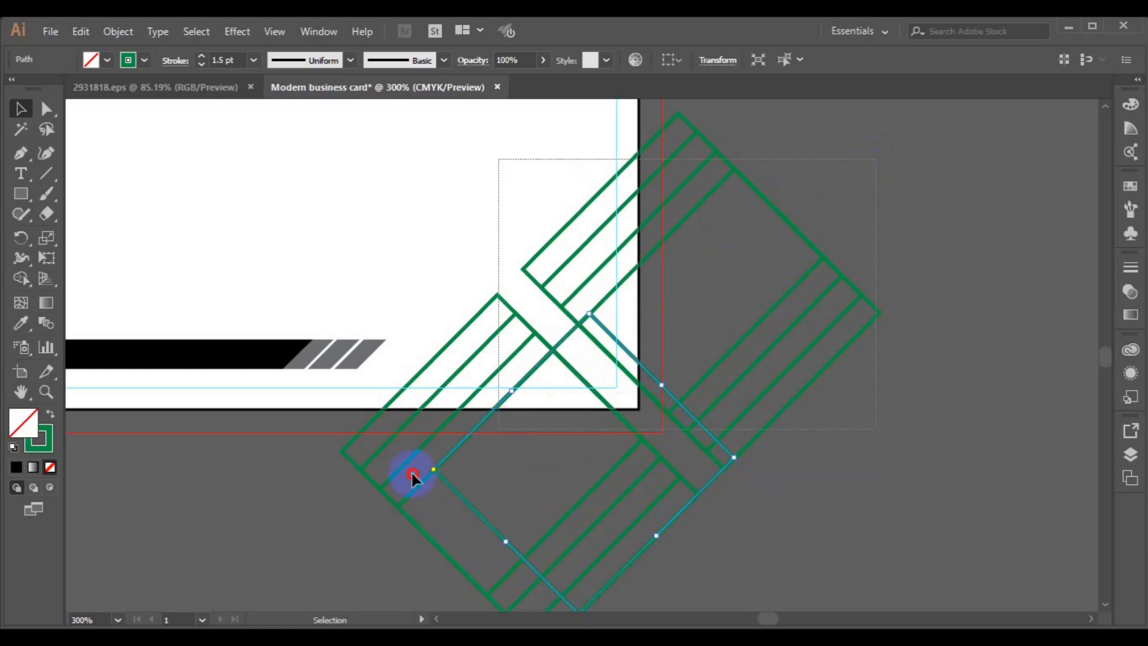
key(ctrl+a)
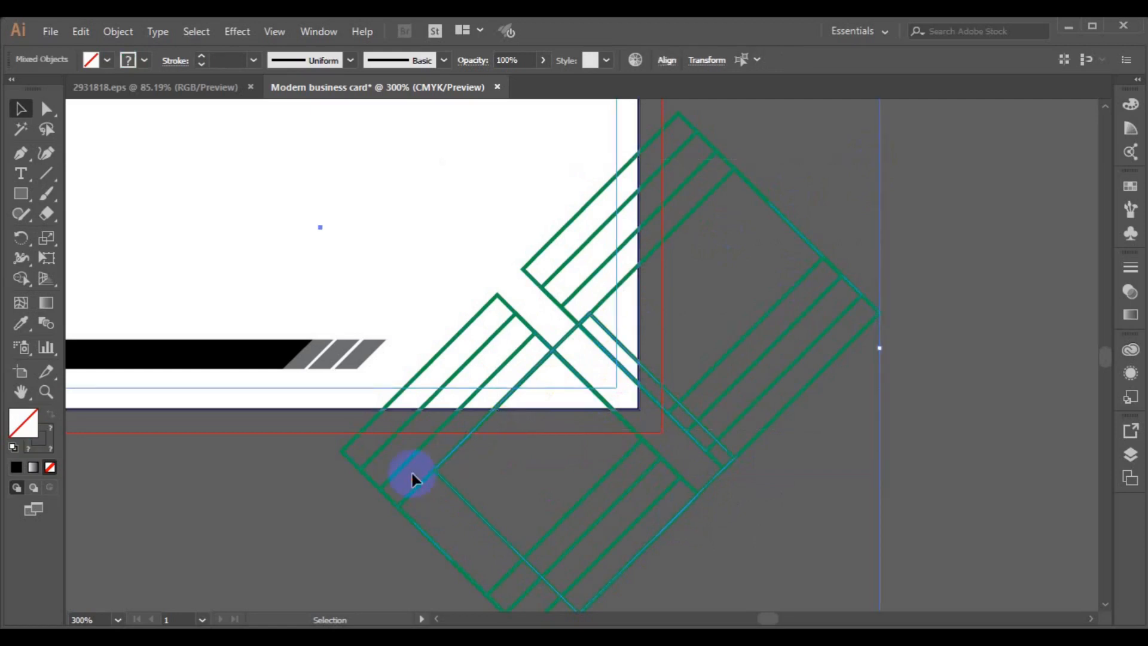
- Set the Shape Builder to a black fill with no stroke
click(21, 278)
click(108, 59)
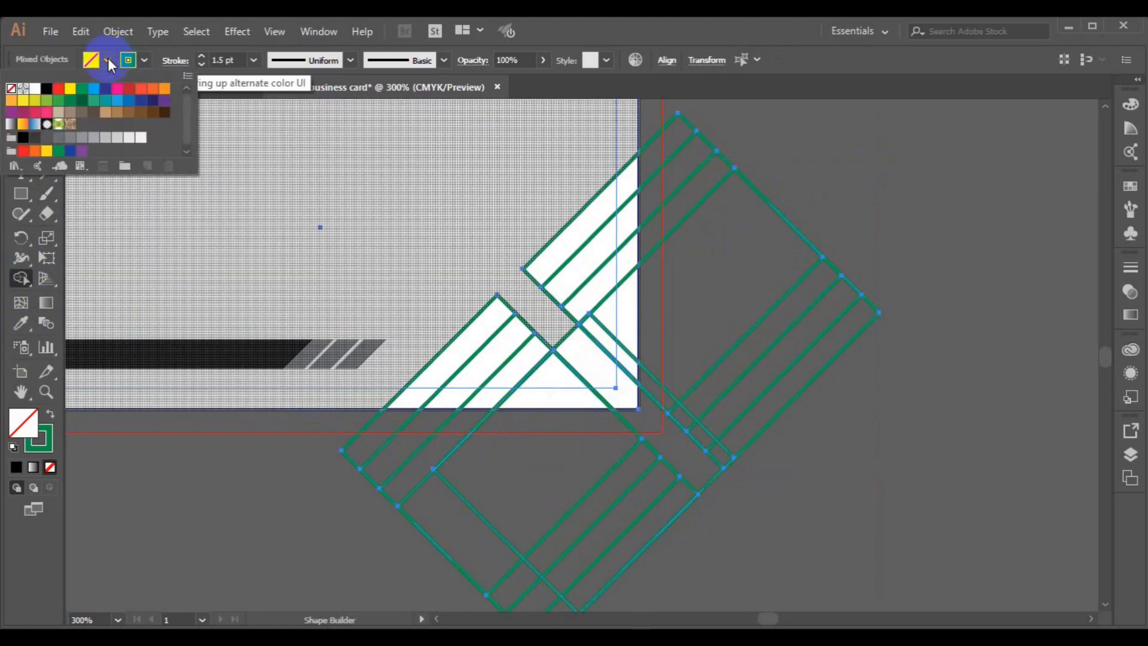
click(49, 94)
click(144, 60)
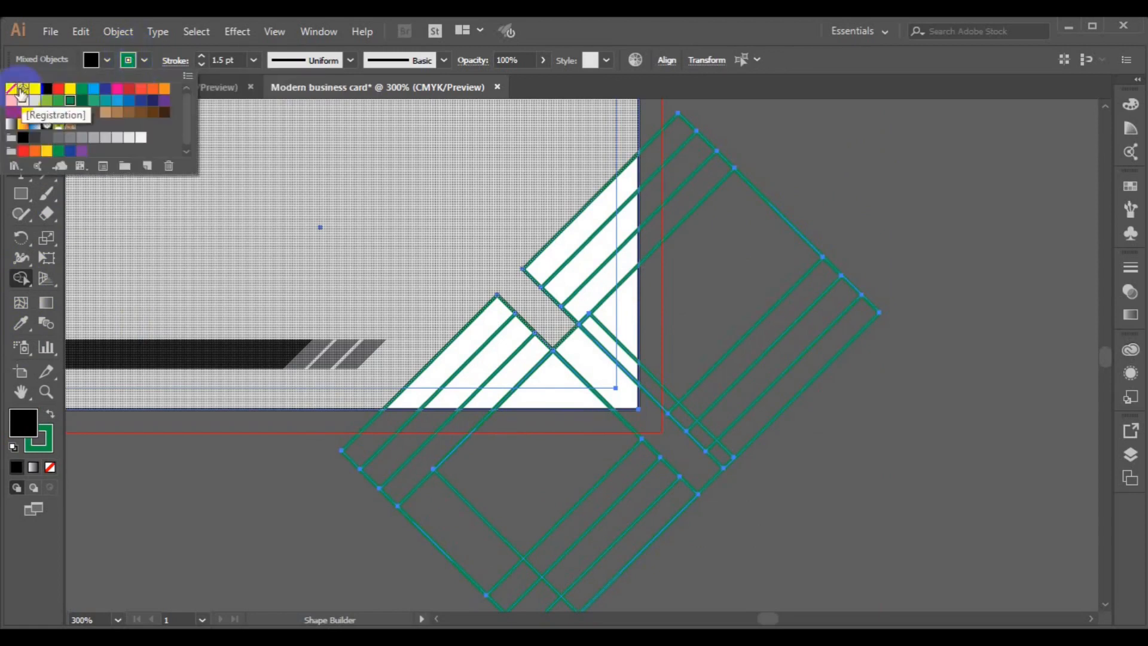
click(11, 88)
- Fill the corner region, the diagonal strips, the upper strip and the small triangles with black
click(591, 364)
click(589, 366)
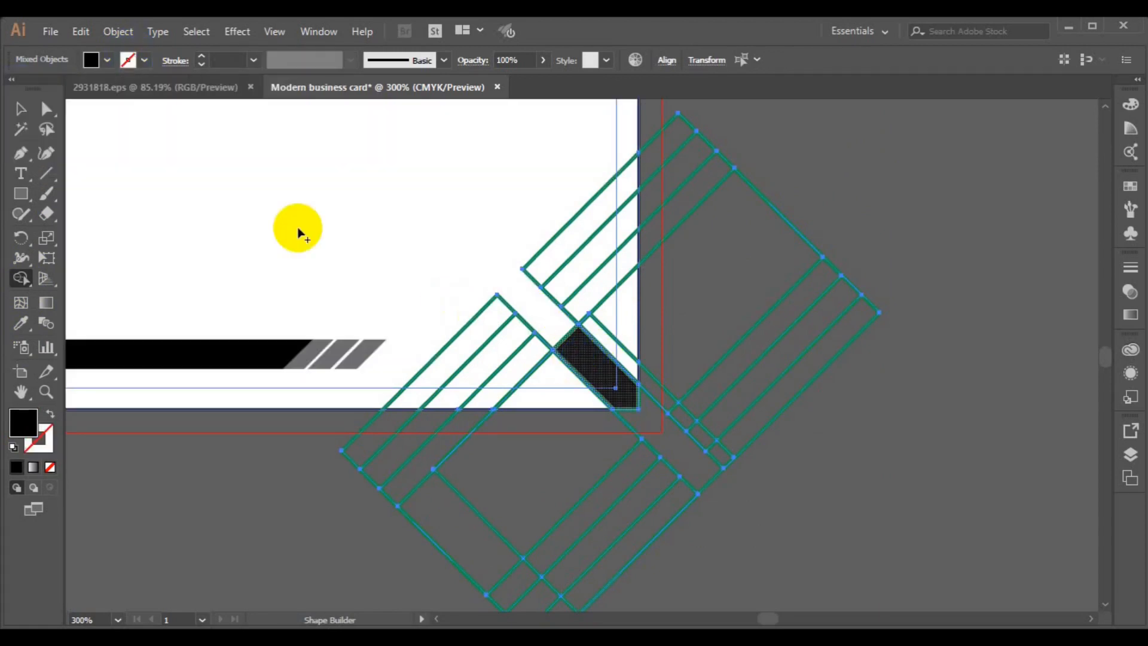
click(512, 339)
click(531, 362)
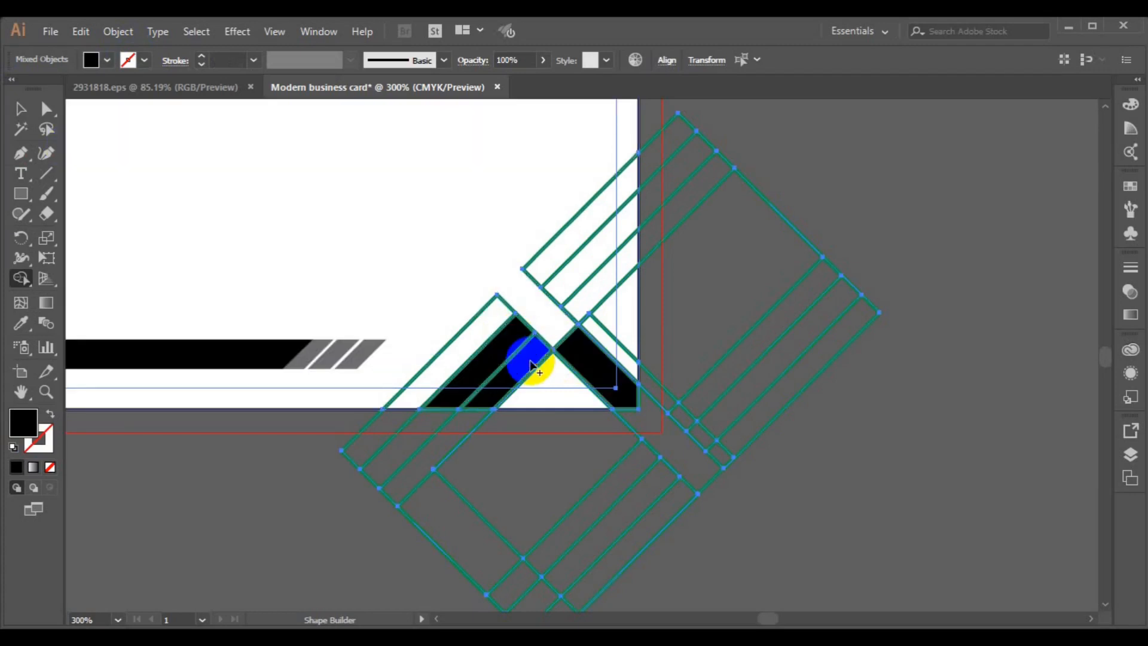
click(608, 278)
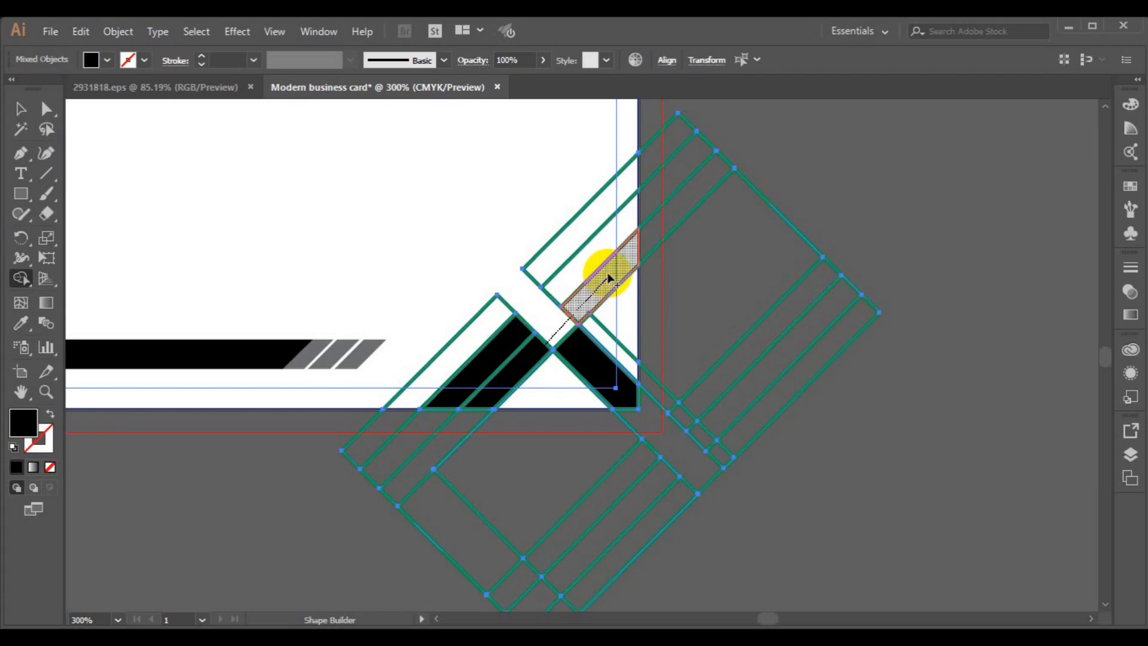
click(589, 256)
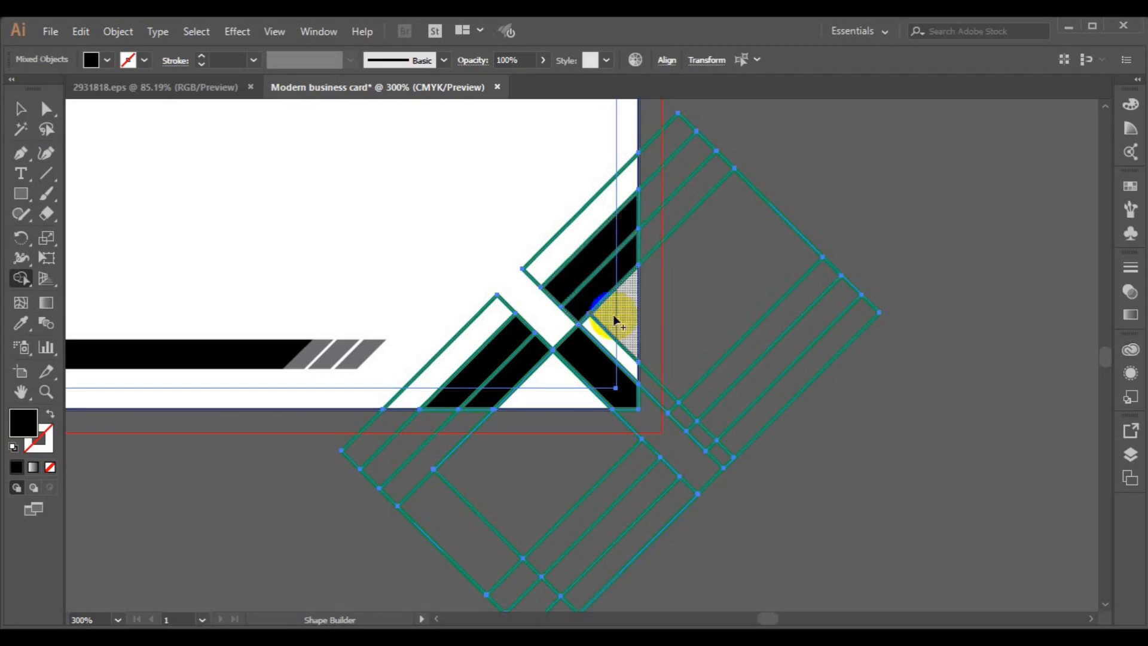
drag(615, 324, 556, 380)
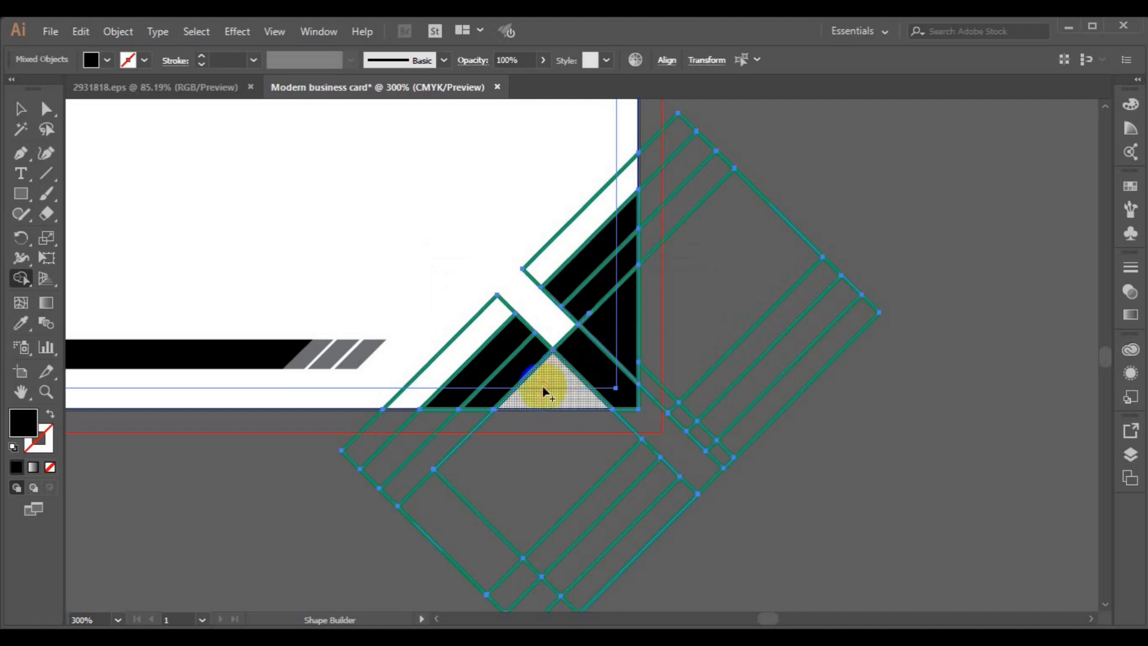
click(544, 390)
- Ungroup the green lines and delete the outer, diagonal and second outer construction lines
key(v)
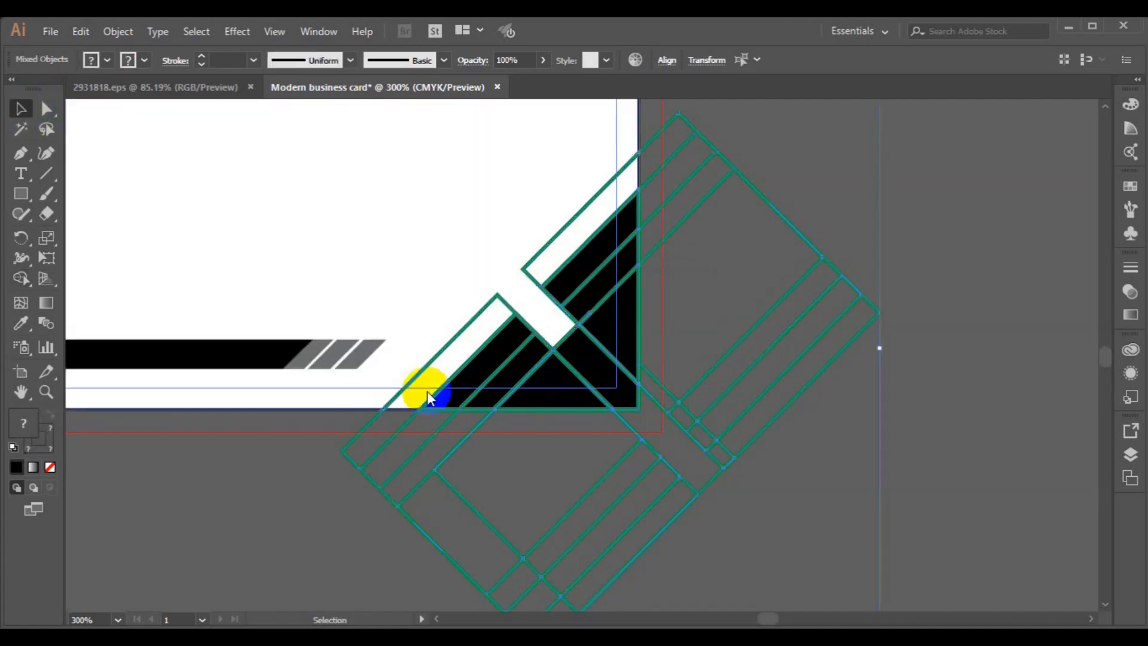
click(916, 406)
click(740, 384)
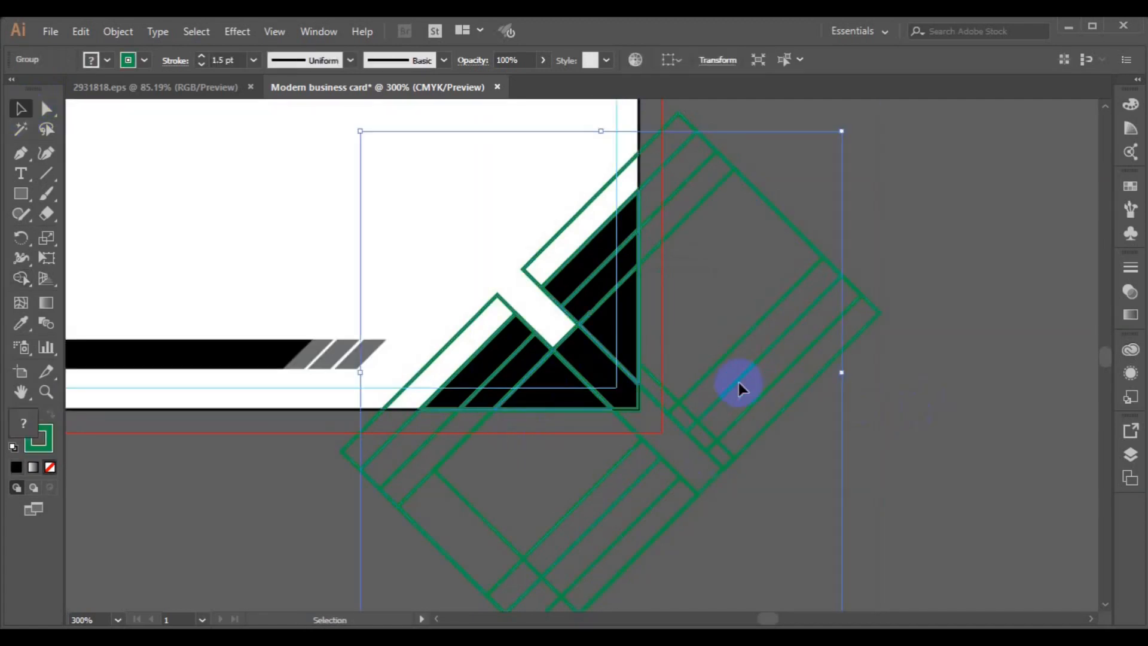
click(114, 32)
click(202, 84)
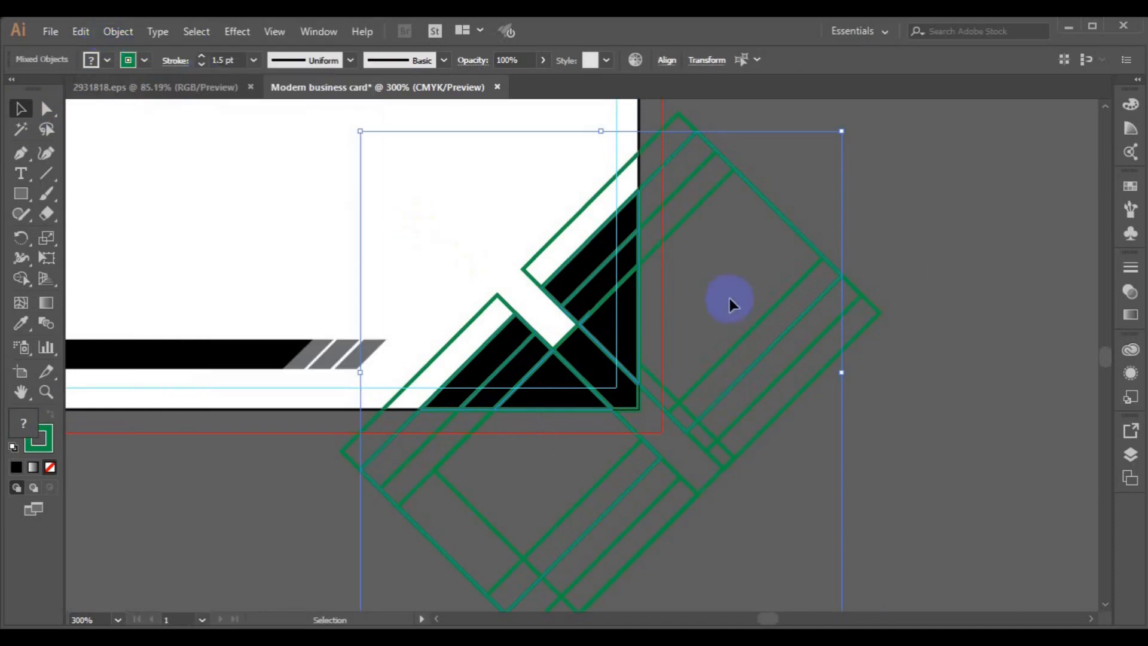
click(856, 314)
click(874, 324)
key(Delete)
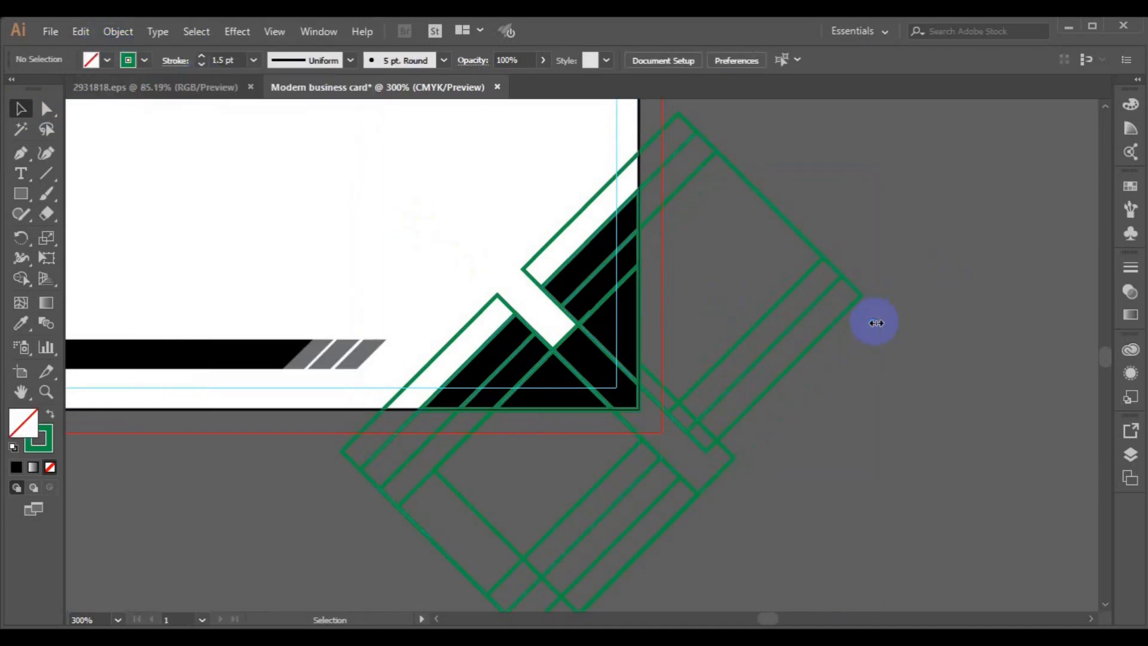
click(734, 456)
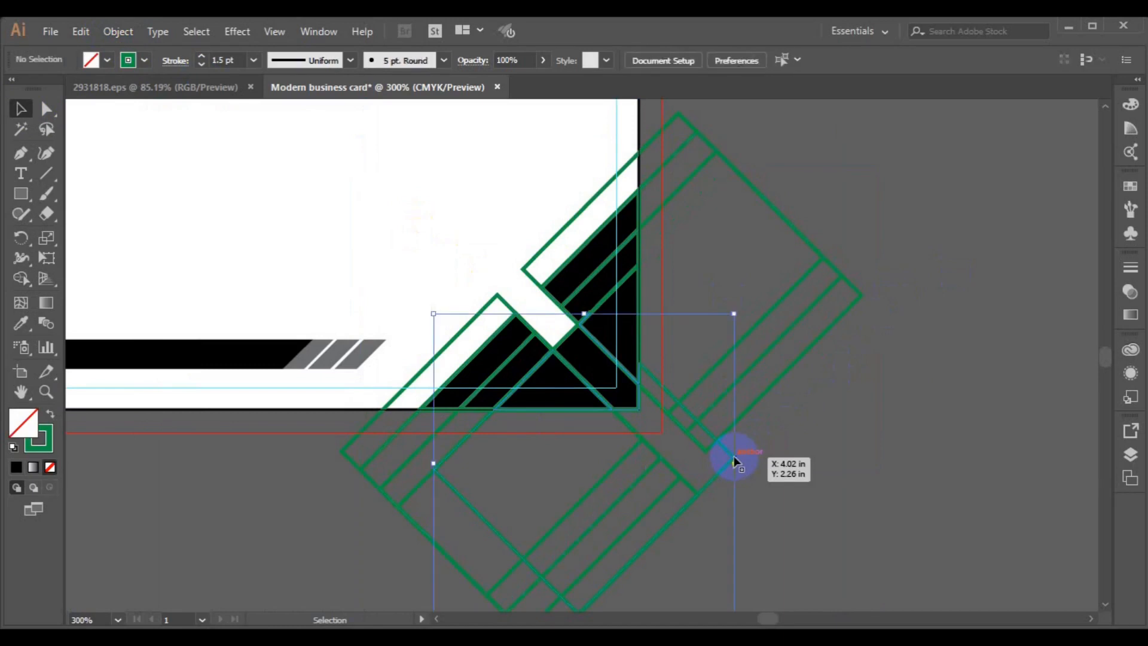
key(Delete)
click(693, 491)
key(Delete)
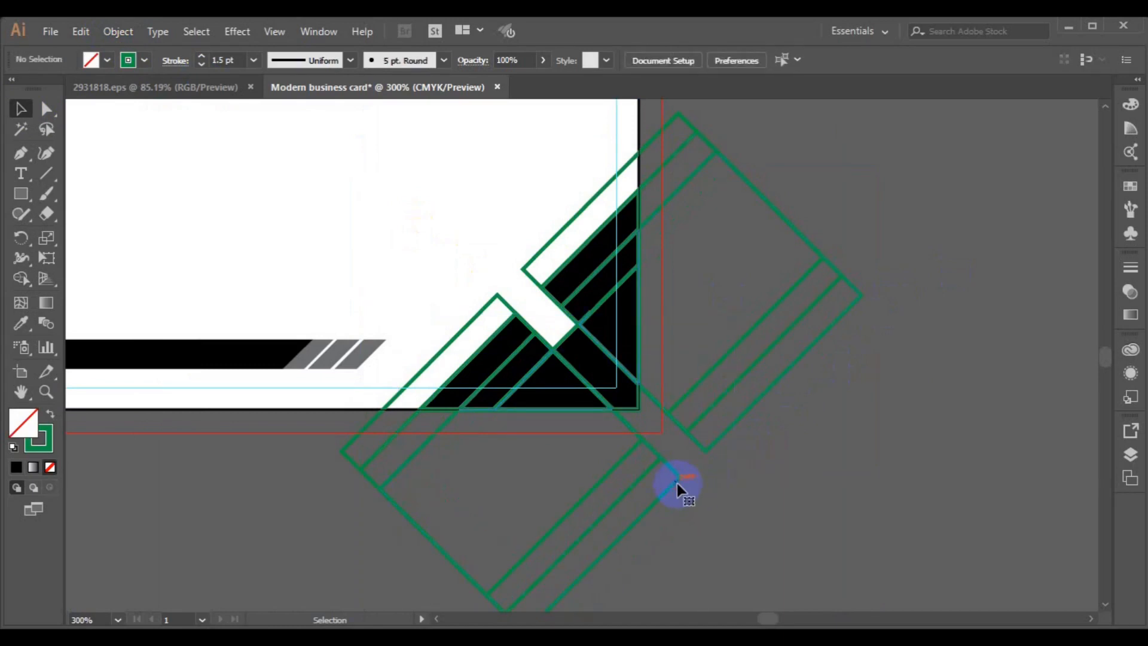
- Ungroup the remaining green lines and delete the outer-right, lower-right and lower-left extras
click(677, 483)
click(118, 31)
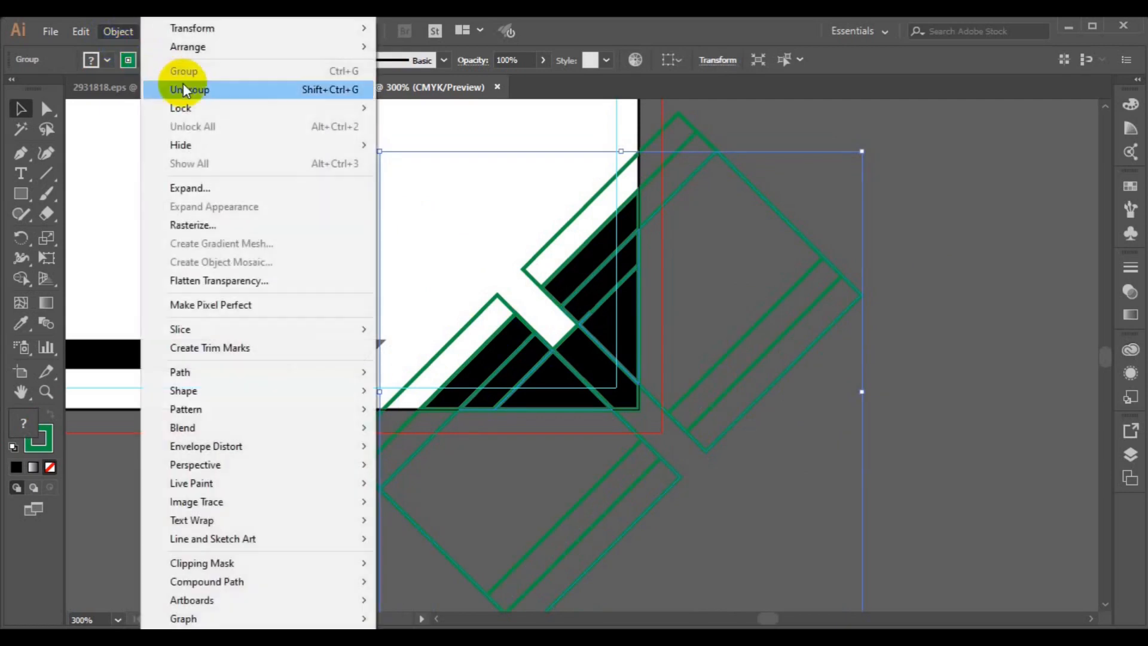
click(184, 89)
click(877, 250)
click(859, 300)
key(Delete)
click(680, 476)
key(Delete)
click(641, 482)
key(Delete)
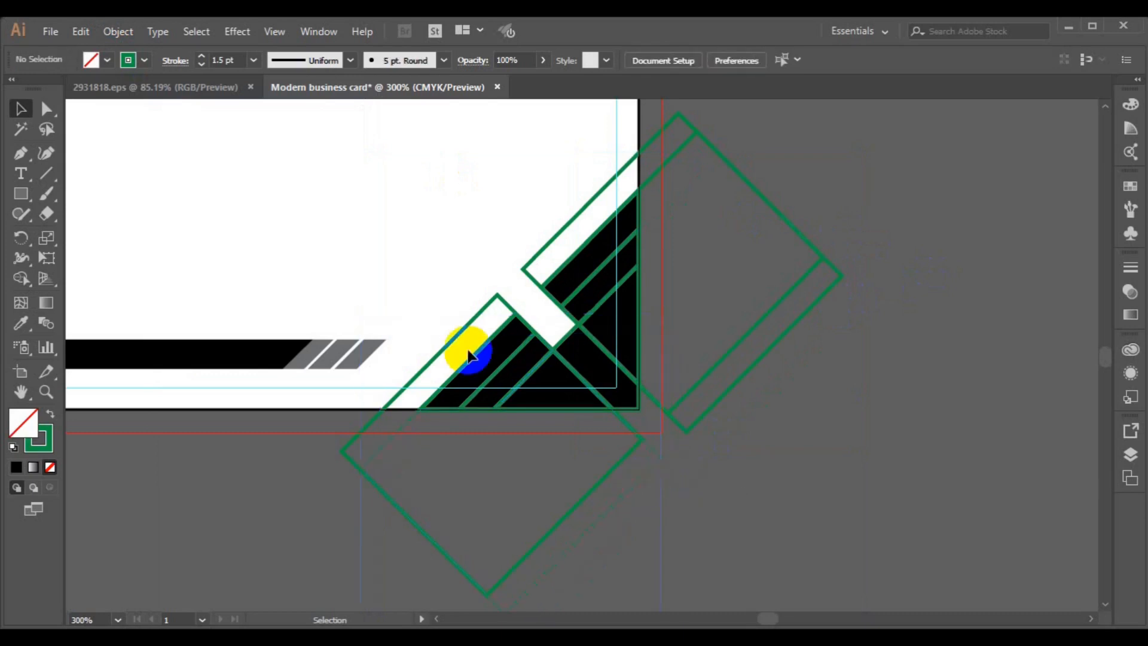
- Delete the inner offset lines of the right diamond
click(729, 355)
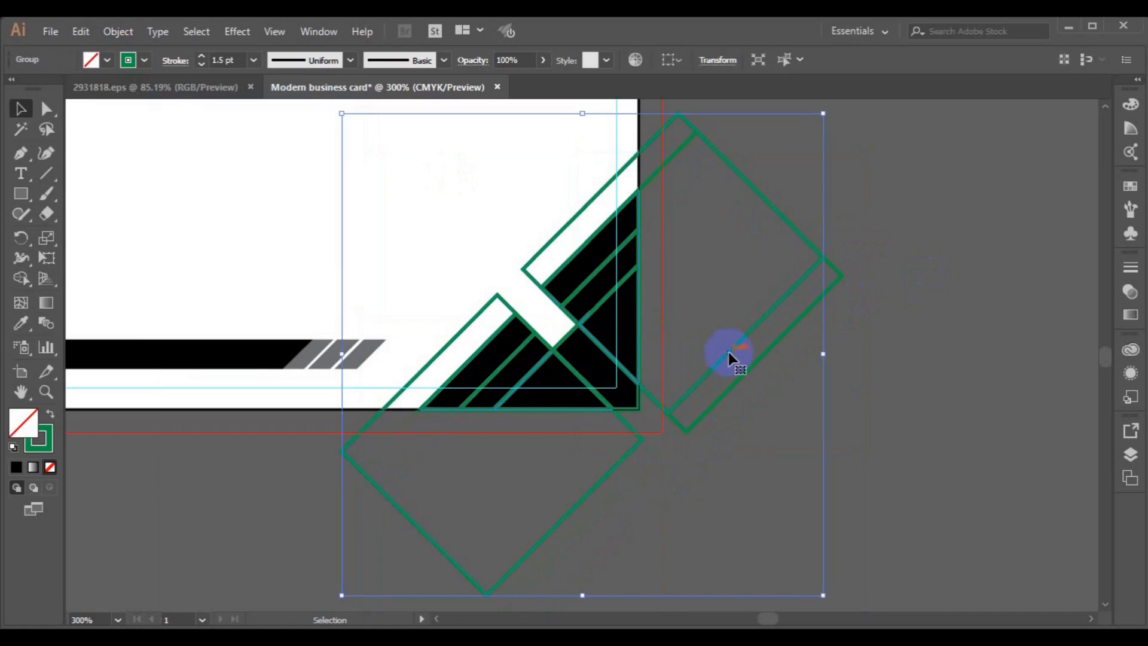
click(840, 284)
key(Delete)
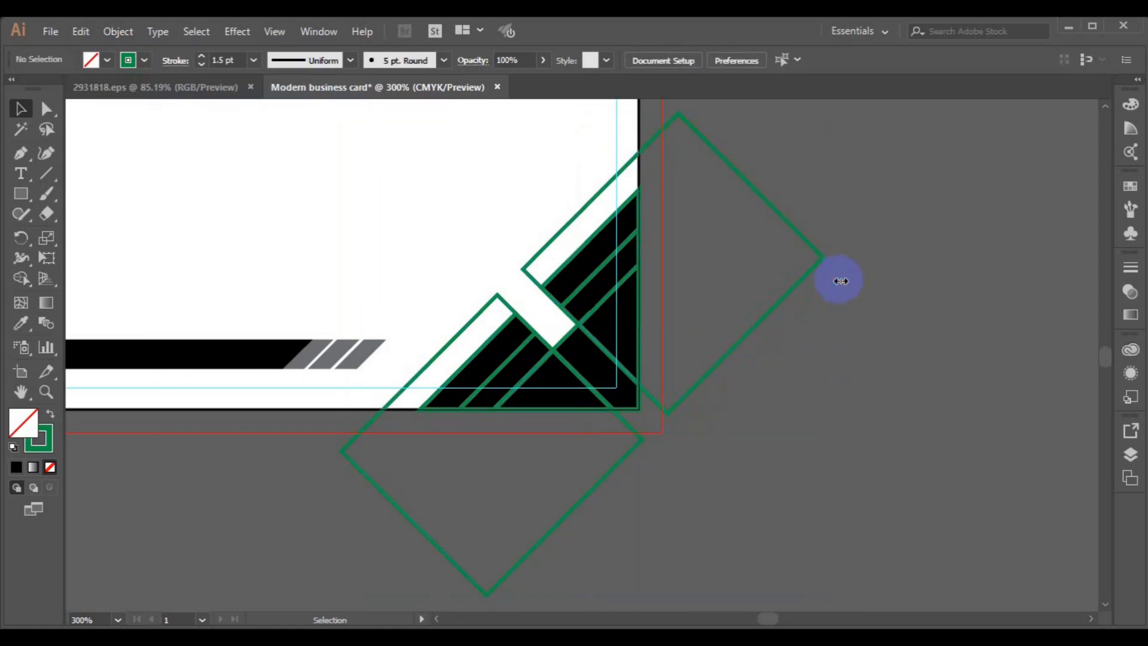
click(706, 369)
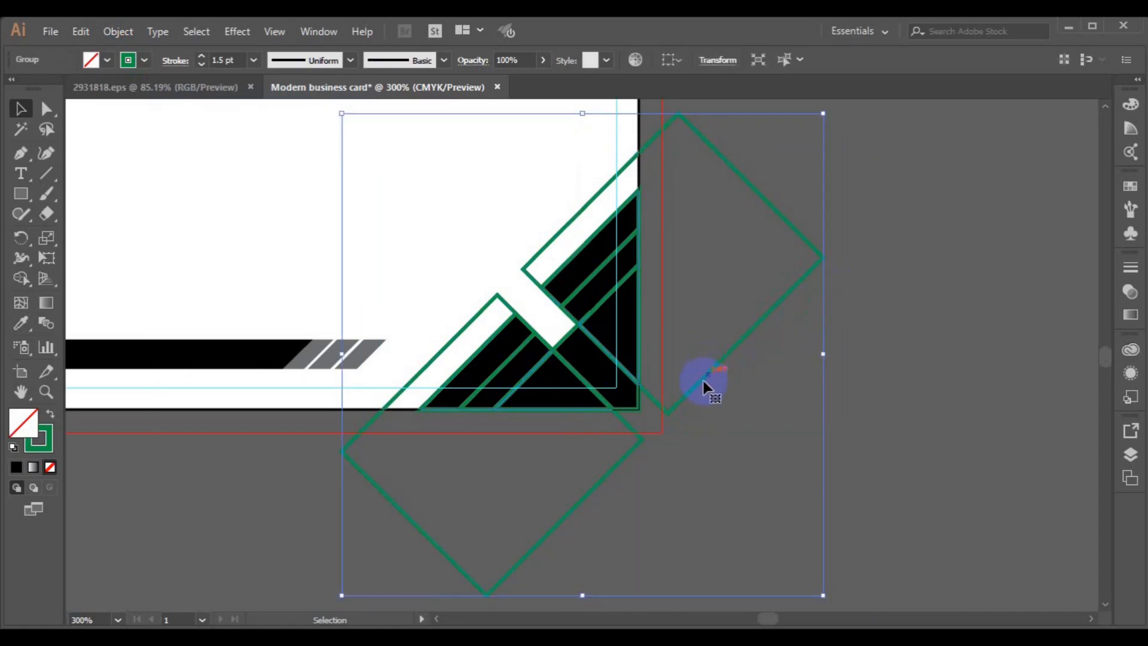
click(641, 425)
- Remove the outline from the black corner triangle
click(567, 344)
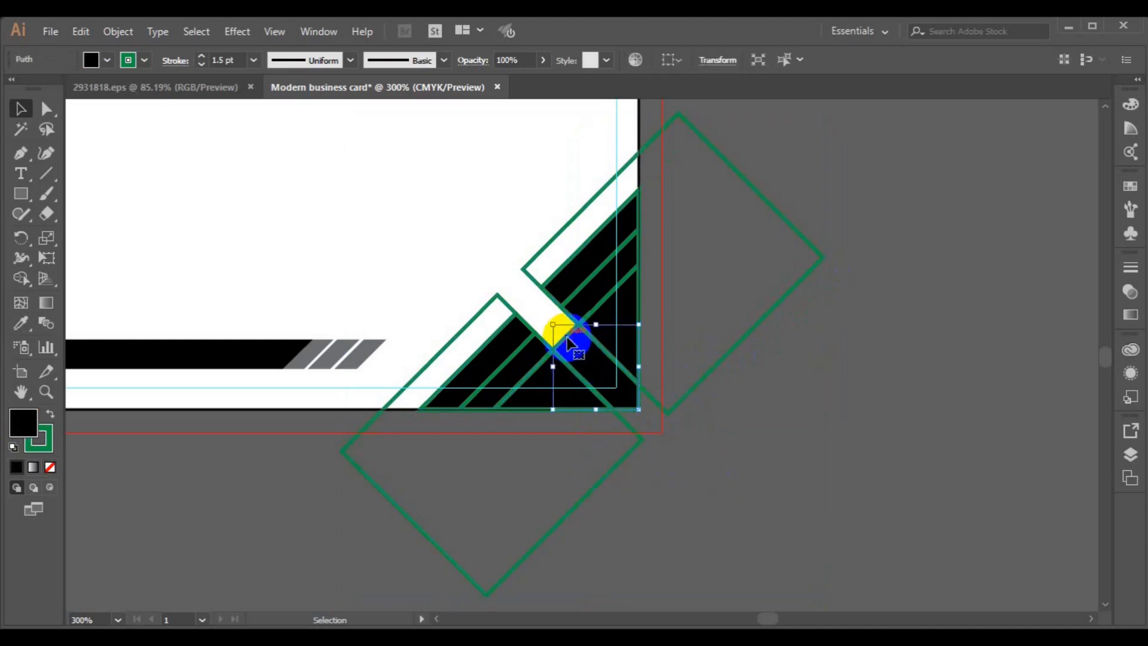
click(144, 60)
click(11, 89)
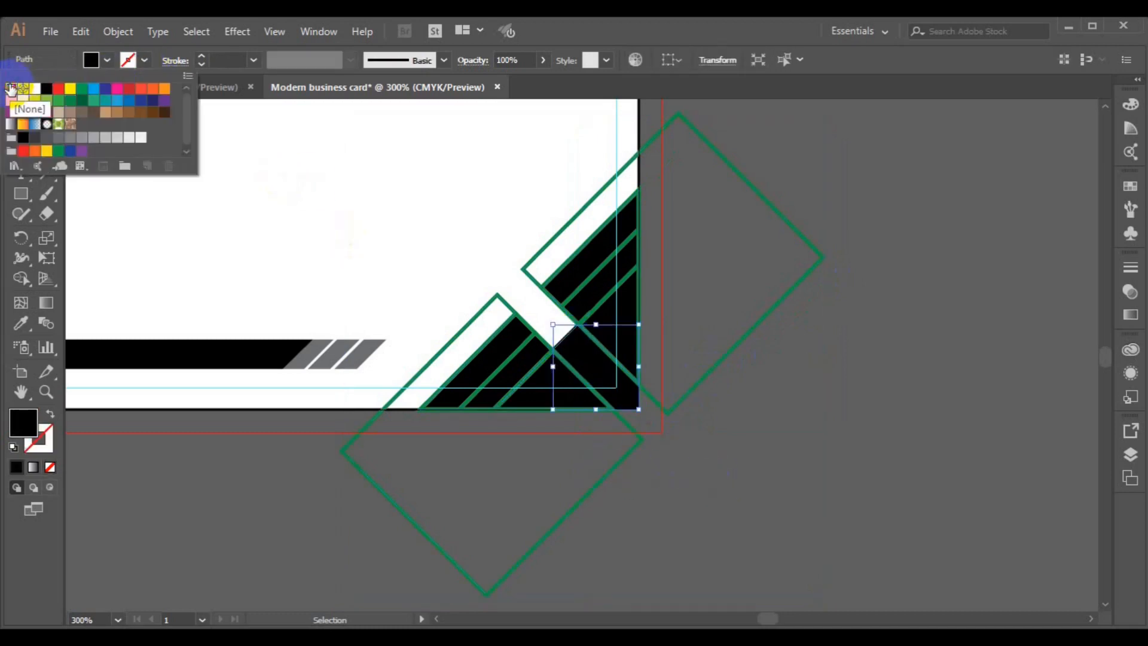
click(618, 320)
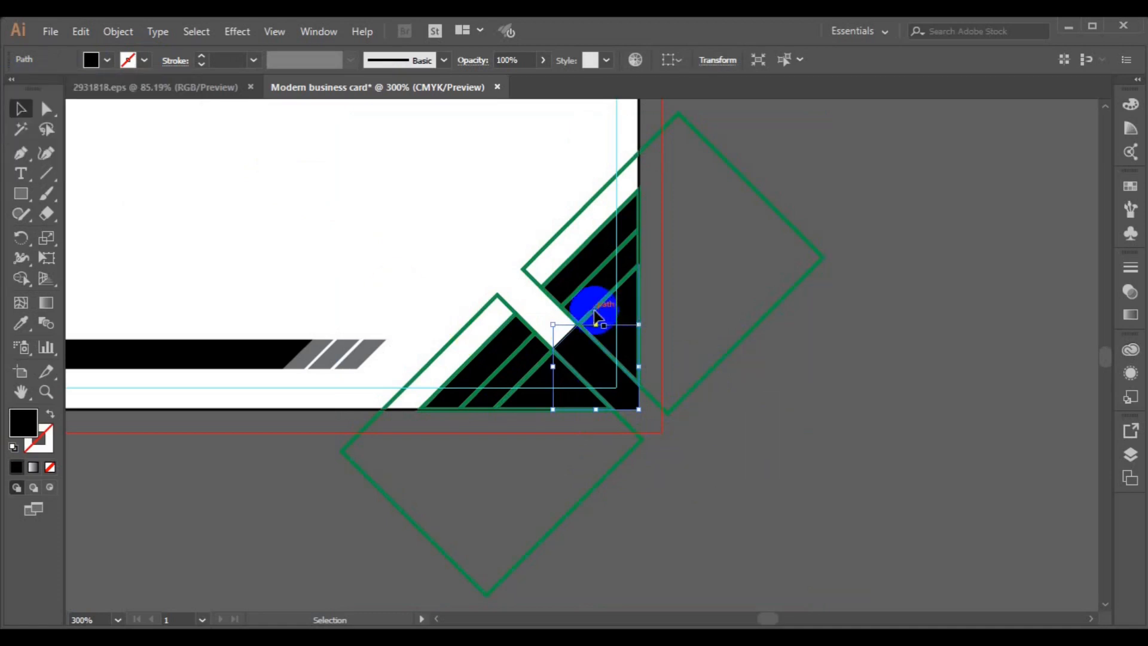
- Strip the green outline from the large corner triangle and fill it mid-grey
click(595, 317)
click(544, 370)
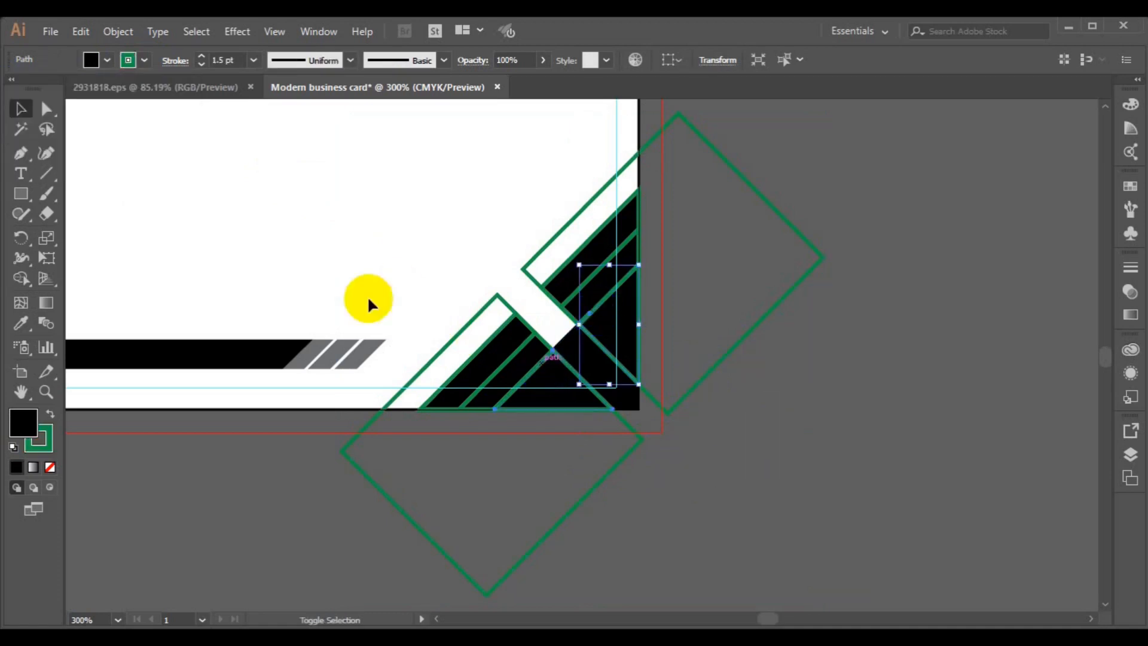
click(144, 60)
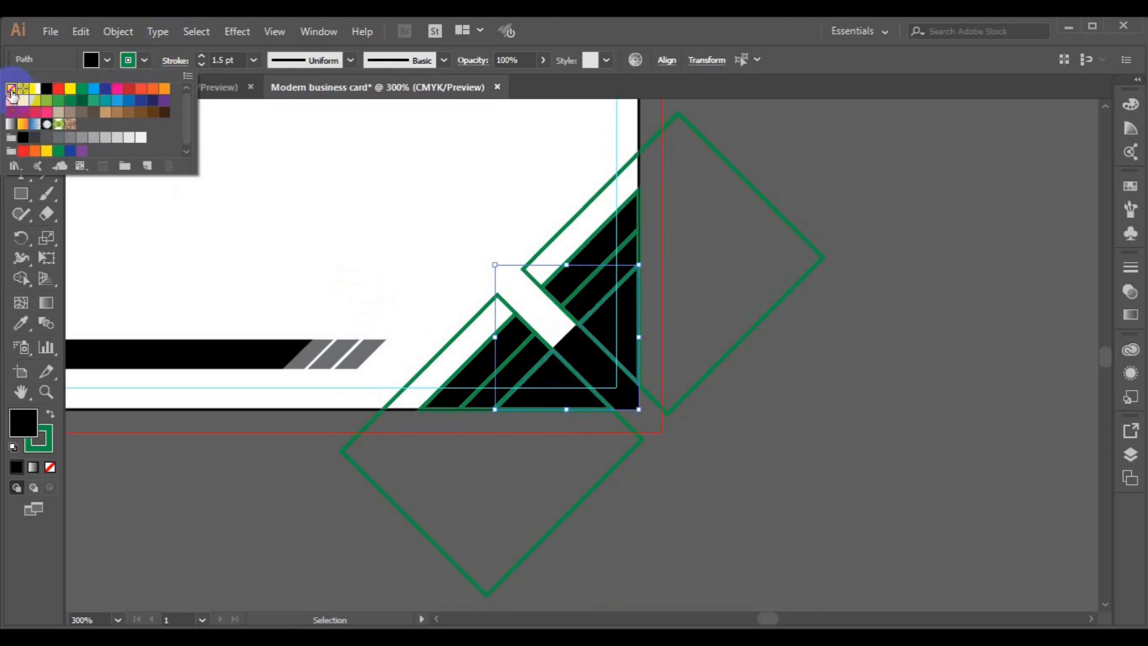
click(11, 88)
click(139, 139)
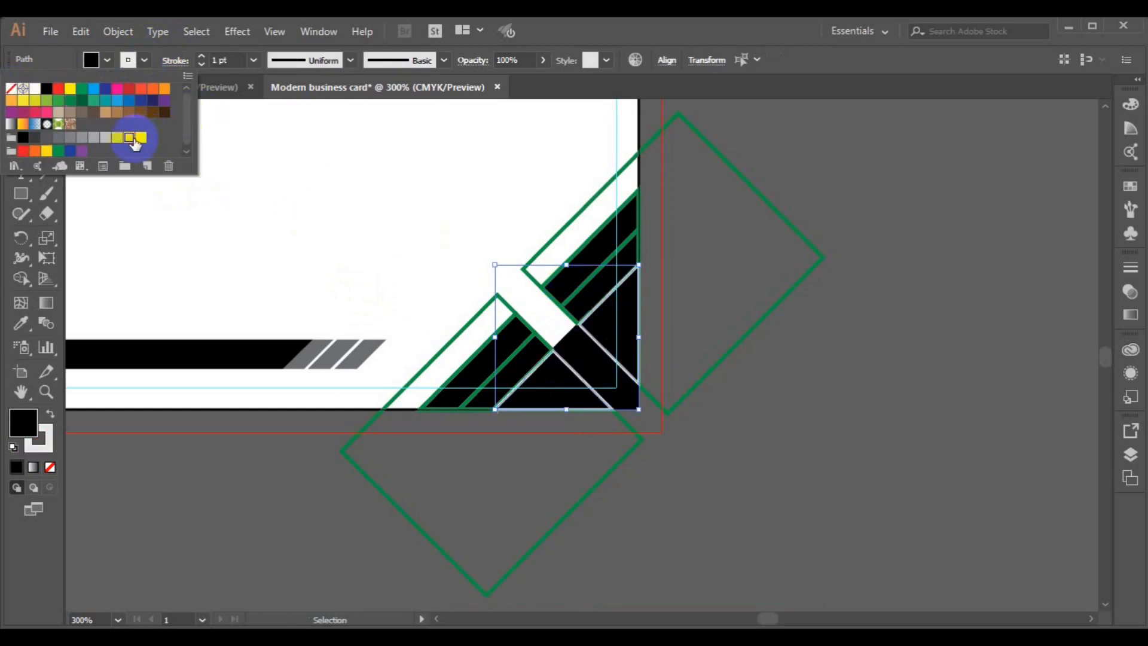
click(143, 59)
click(130, 61)
click(10, 91)
click(107, 61)
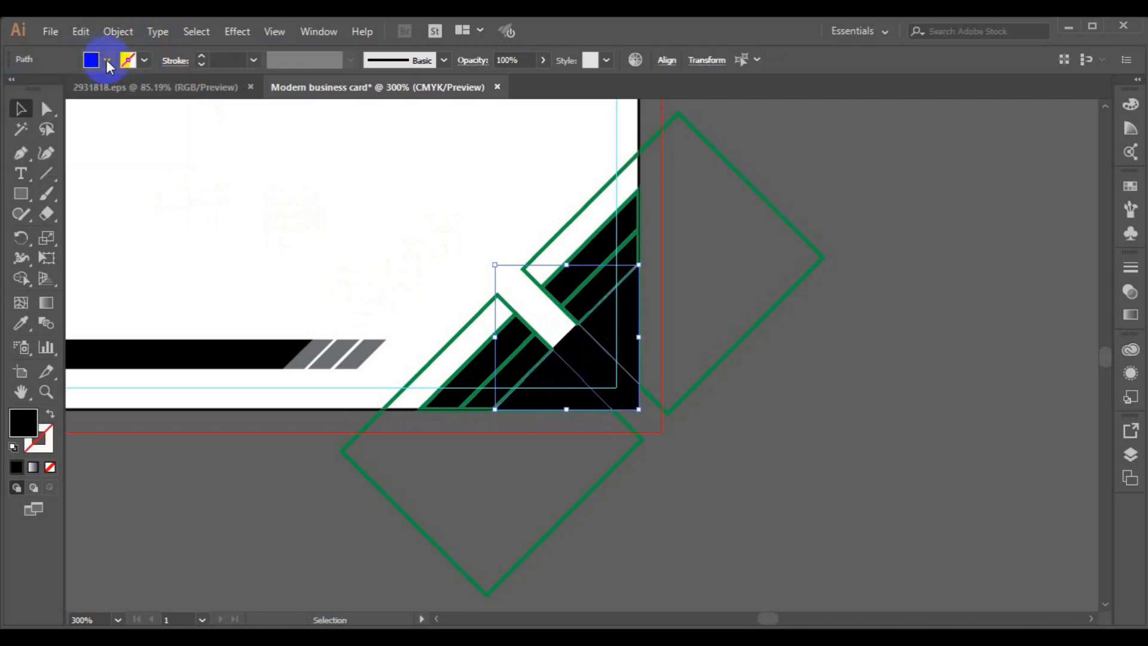
click(108, 61)
click(93, 139)
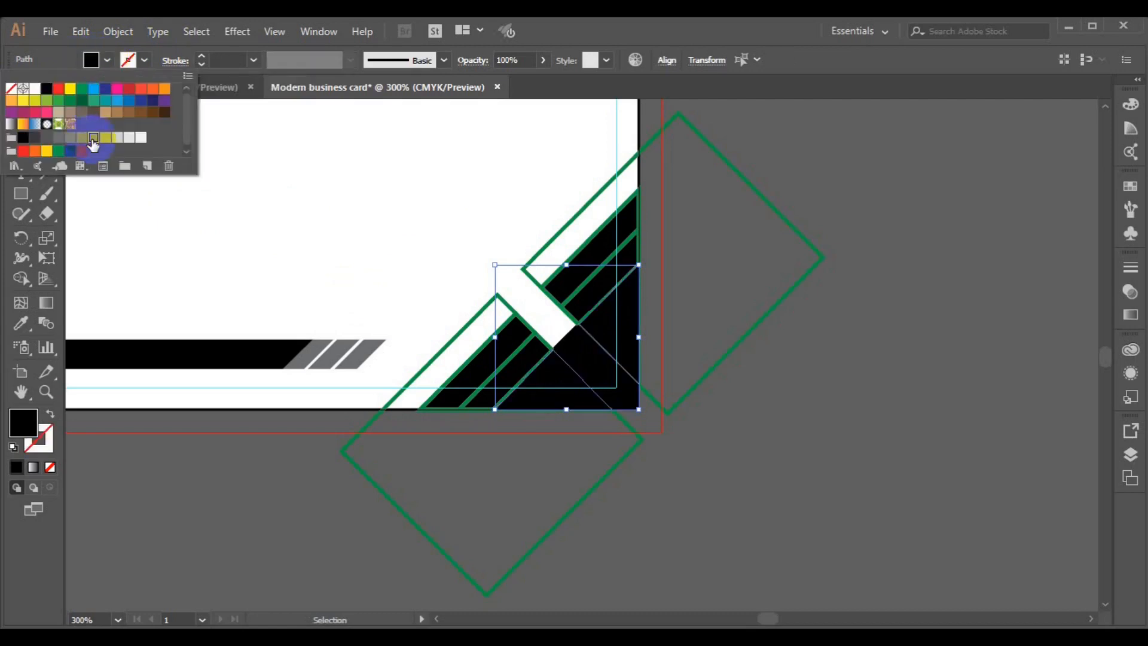
click(568, 312)
- Remove the green outlines from the two black stripes
click(529, 349)
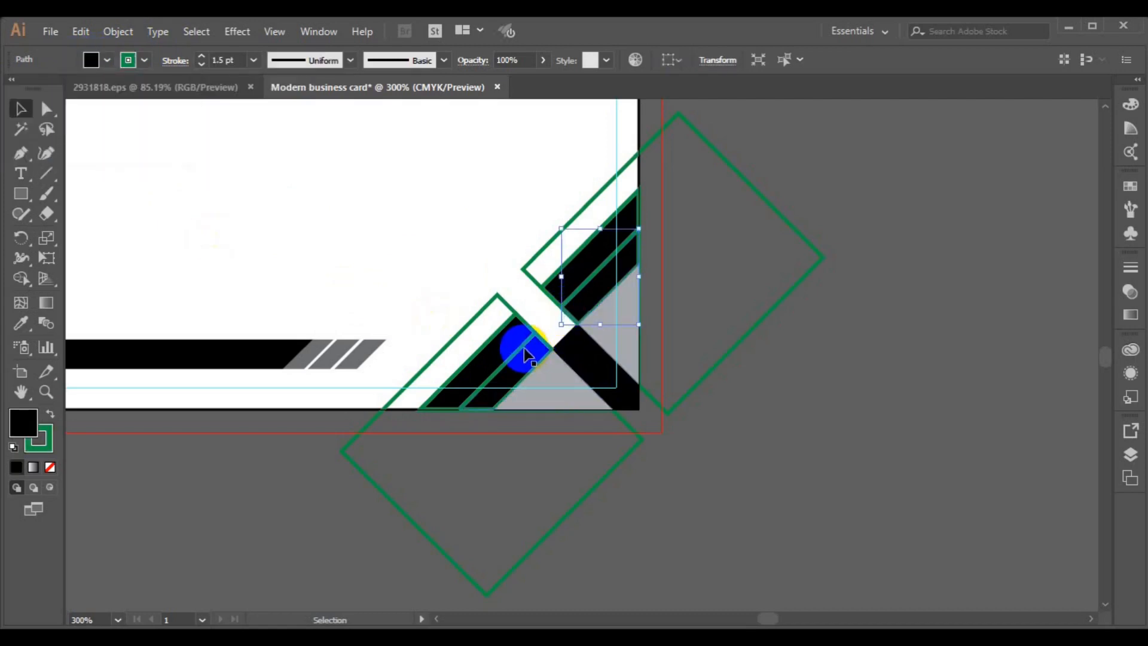
shift+click(523, 354)
click(128, 59)
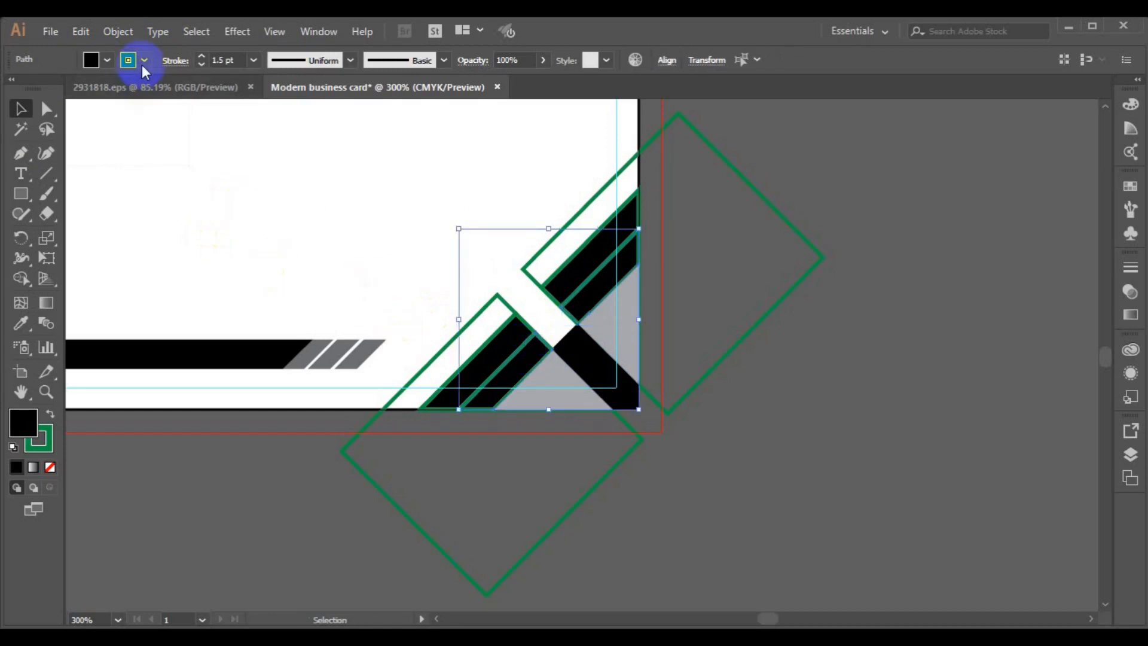
click(16, 92)
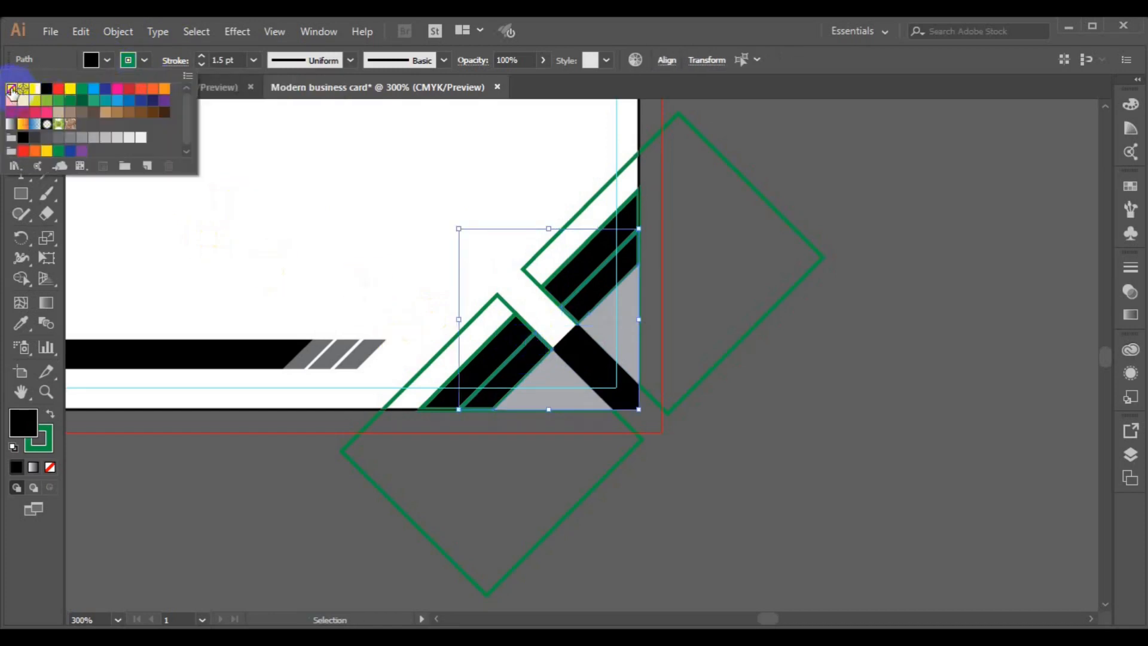
click(107, 59)
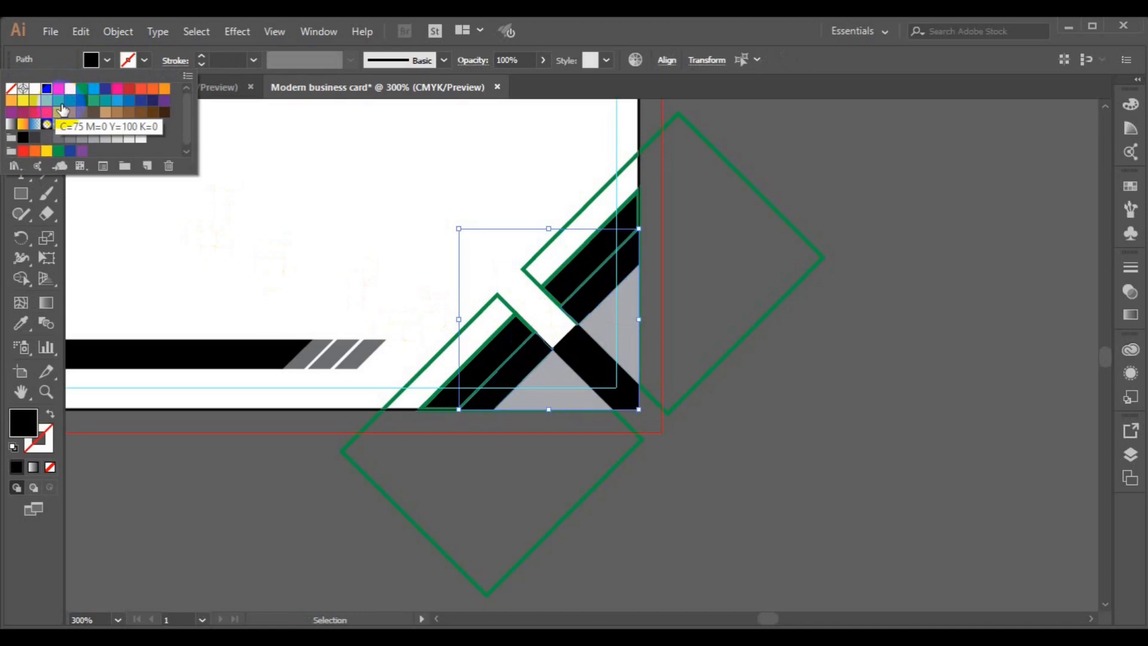
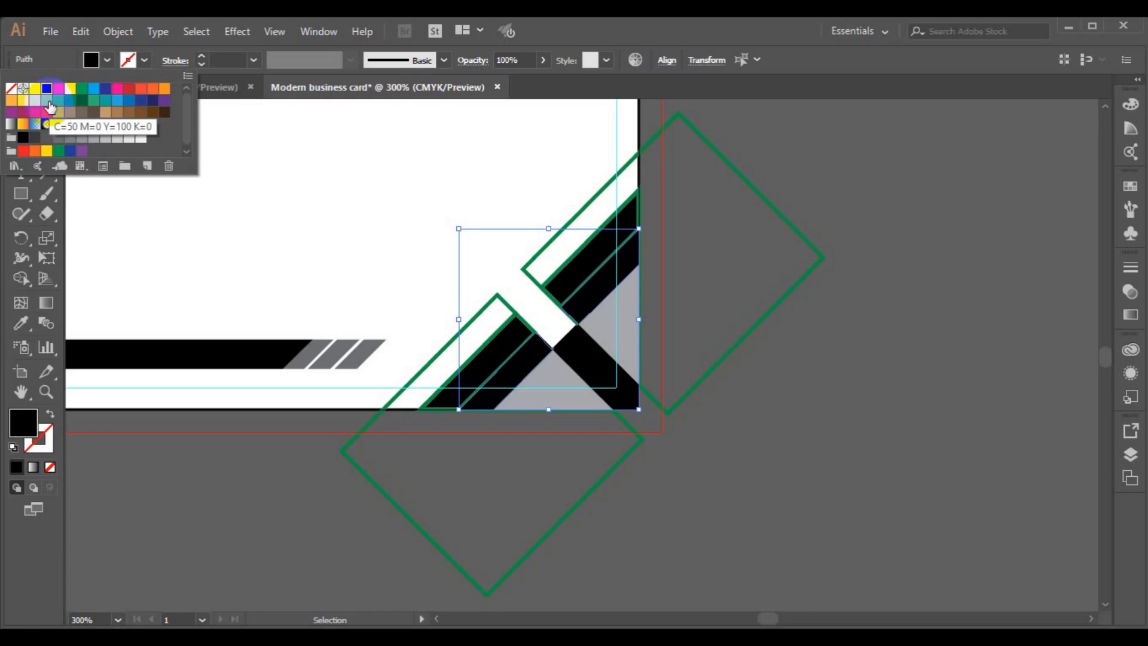
- Fill the selected middle corner stripe with green
click(55, 106)
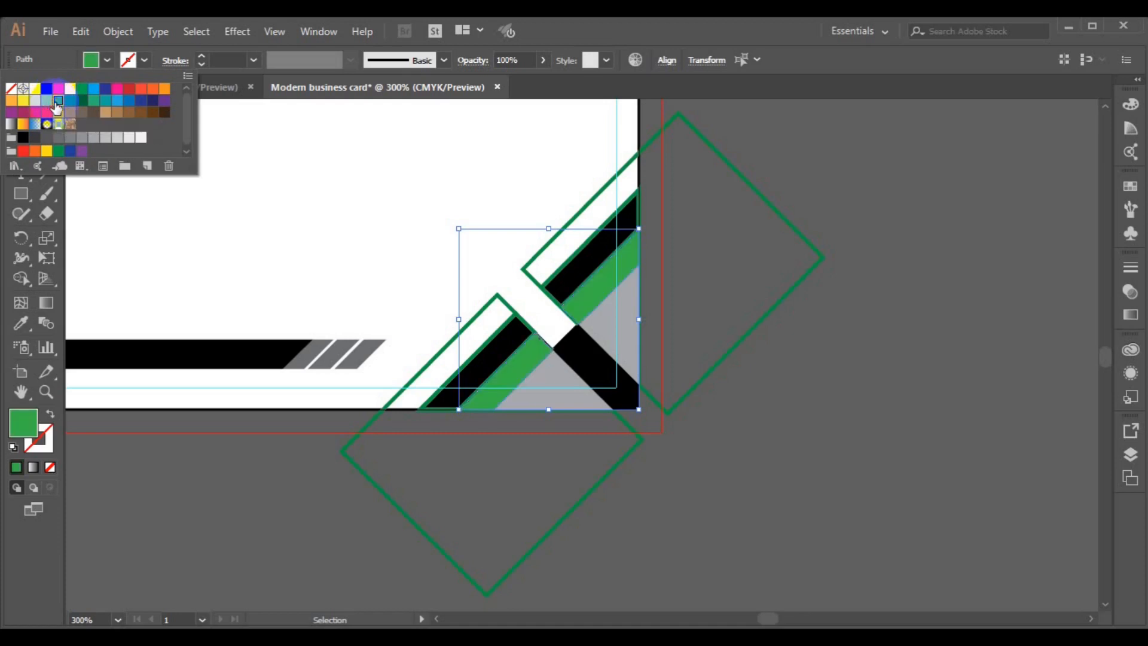
click(773, 383)
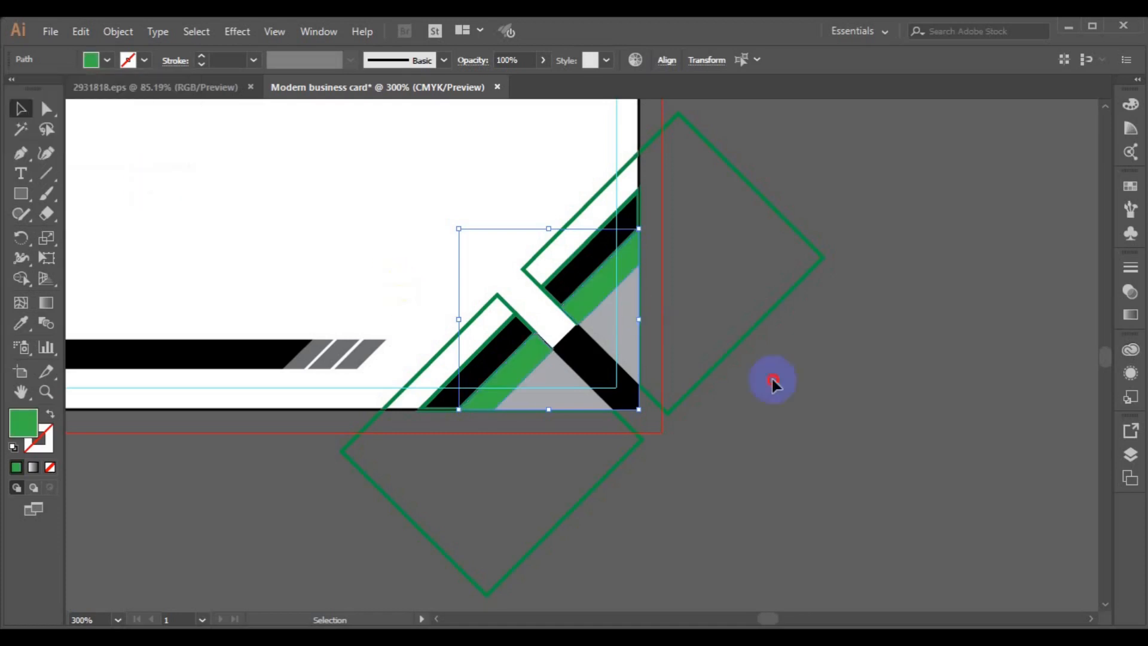
click(775, 423)
- Fill the two grey triangle pieces with dark green
click(636, 333)
shift+click(553, 409)
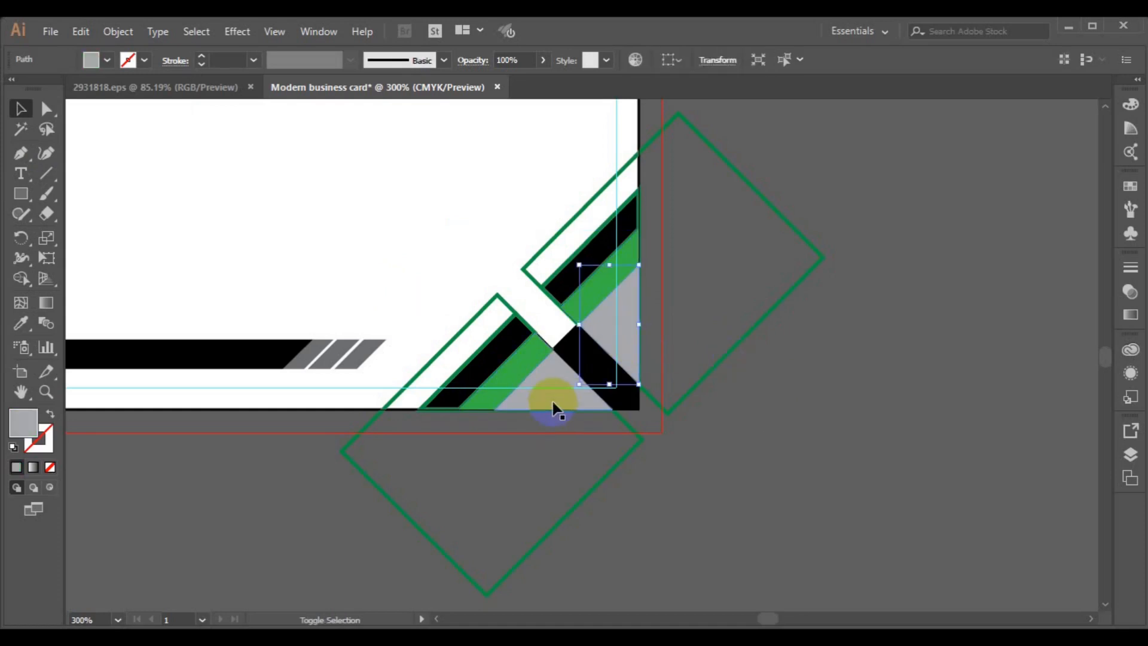
click(109, 61)
click(70, 100)
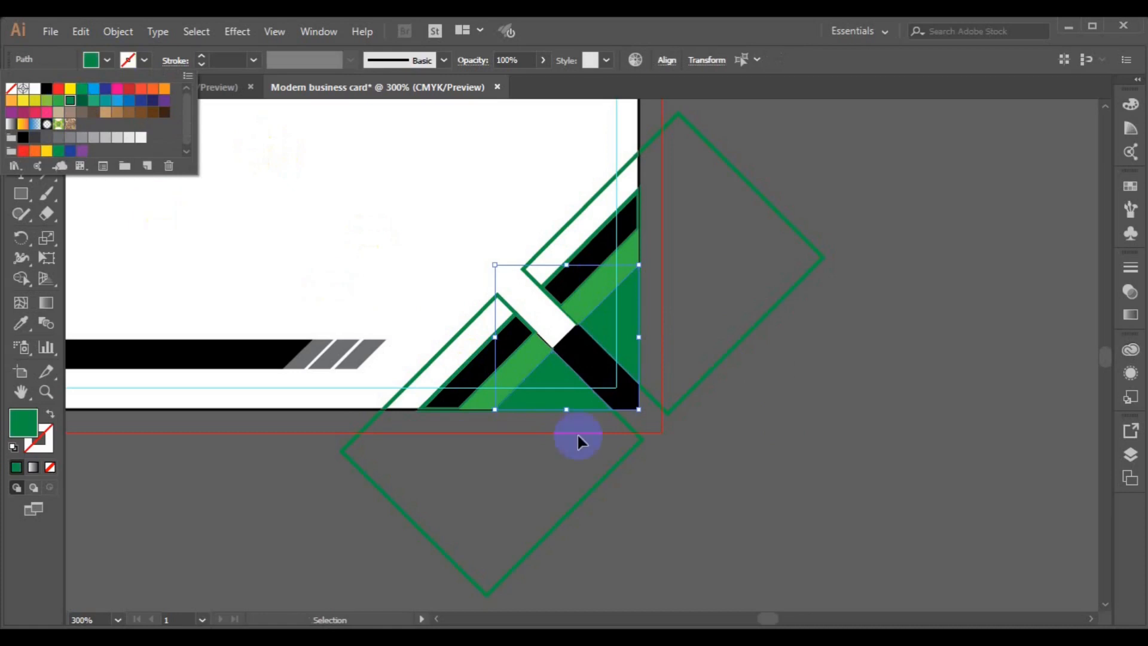
click(577, 435)
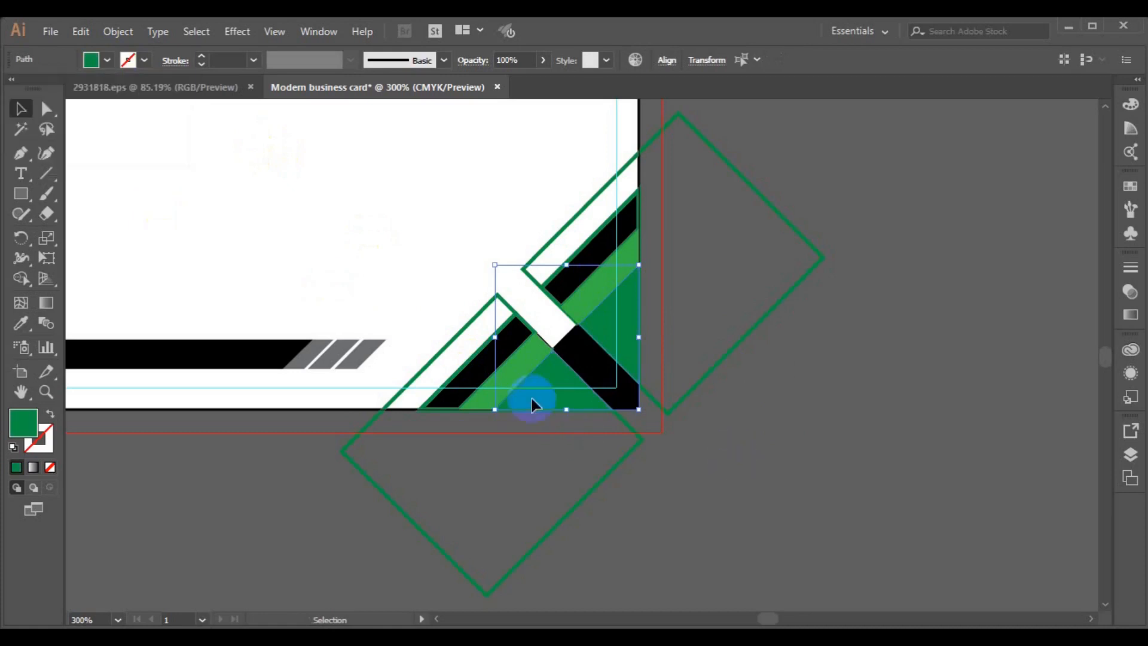
- Remove the outlines from both black stripes and fill them light grey (K=30)
click(476, 370)
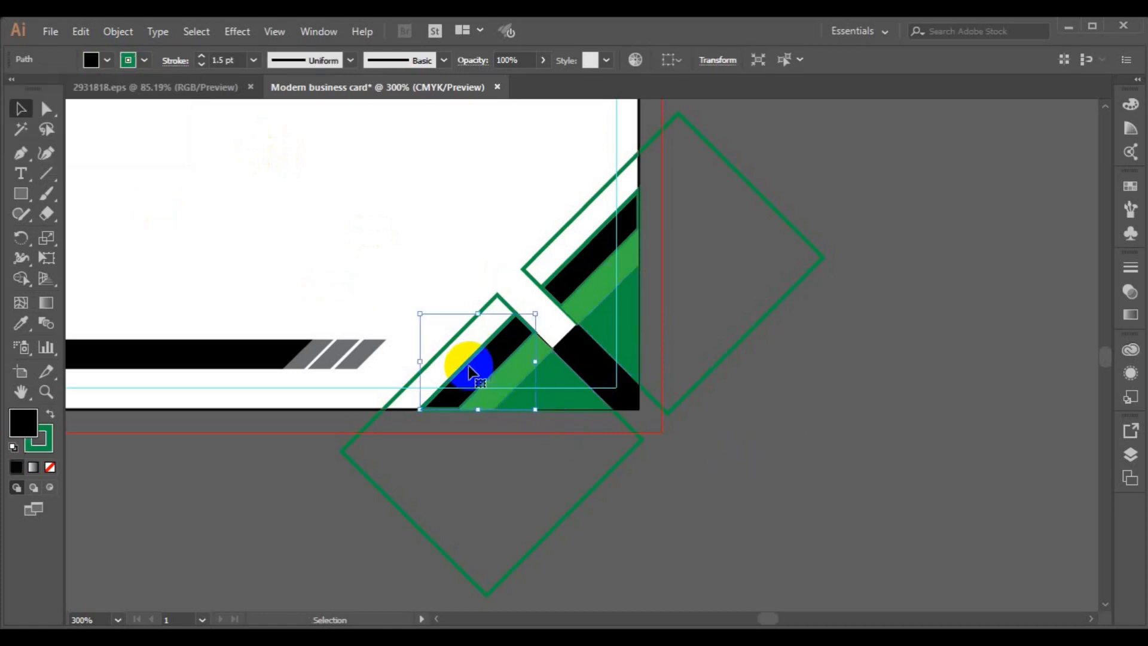
shift+click(557, 277)
click(128, 60)
click(10, 89)
click(107, 62)
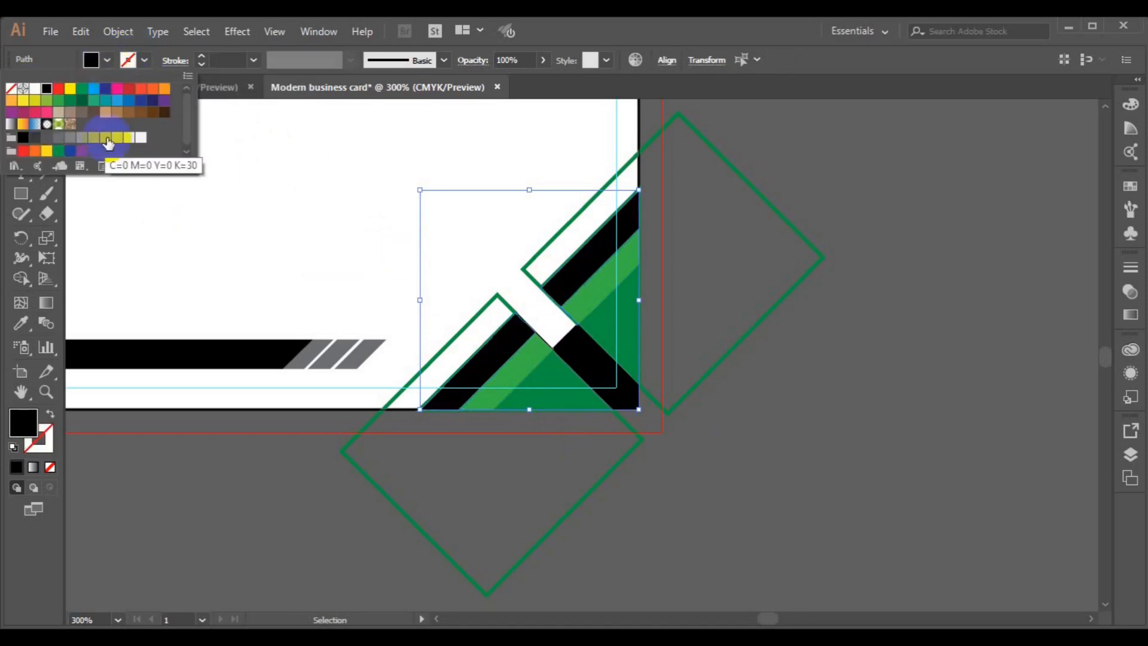
click(106, 138)
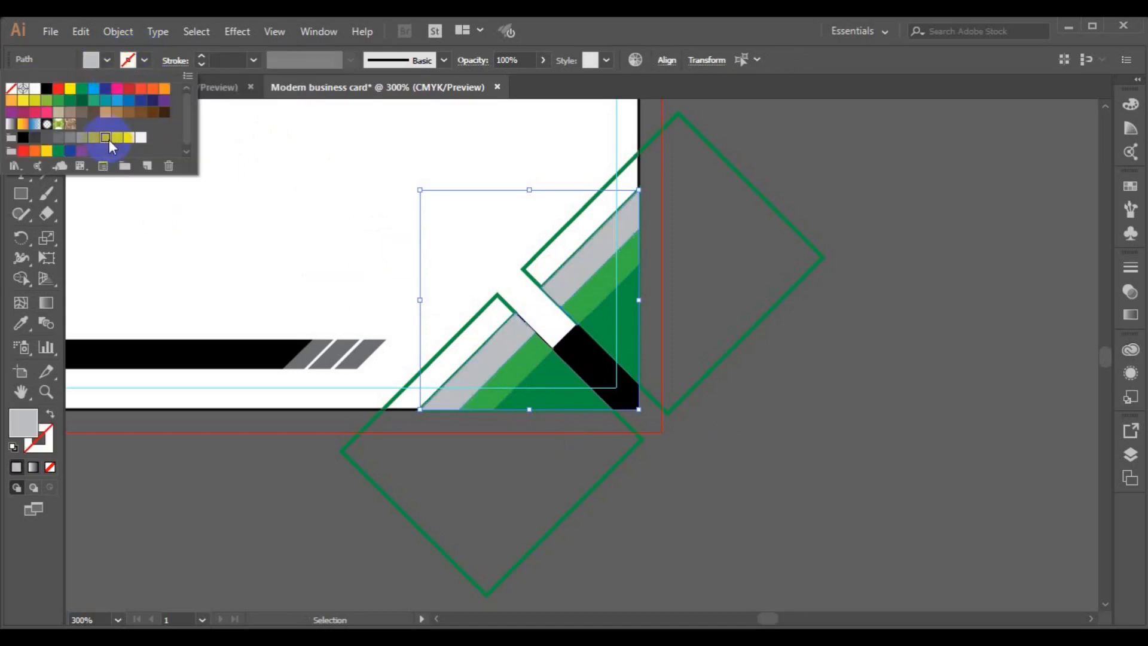
click(772, 421)
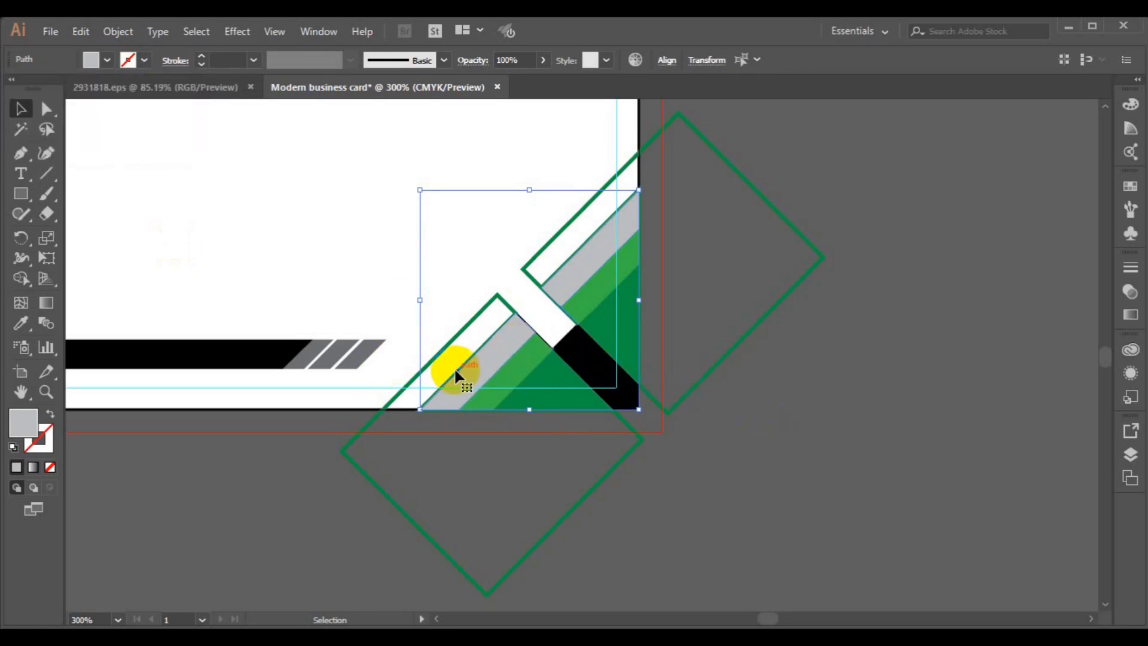
click(723, 466)
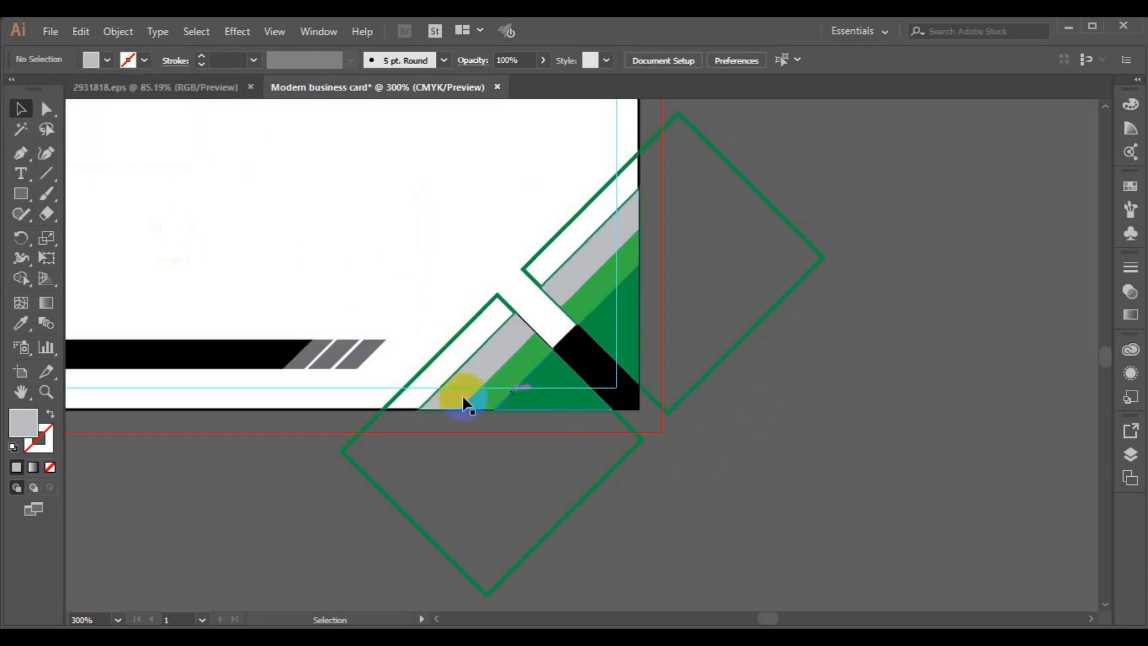
click(426, 406)
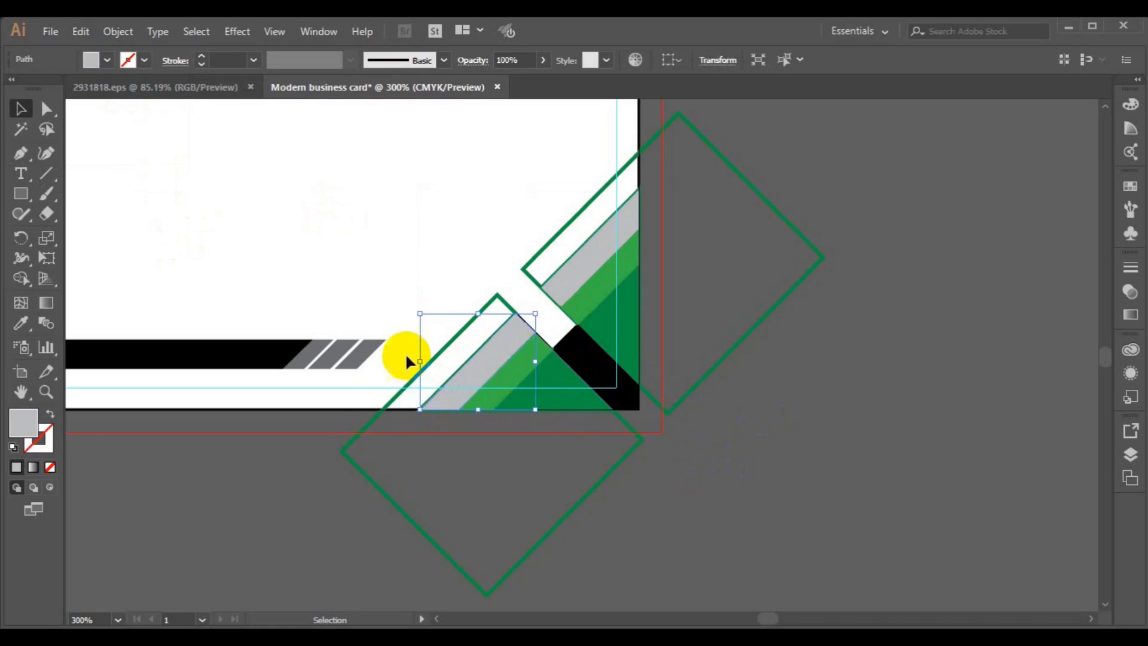
- With the diamonds and card background selected, Shape Builder away the two diamond parts outside the card
click(388, 409)
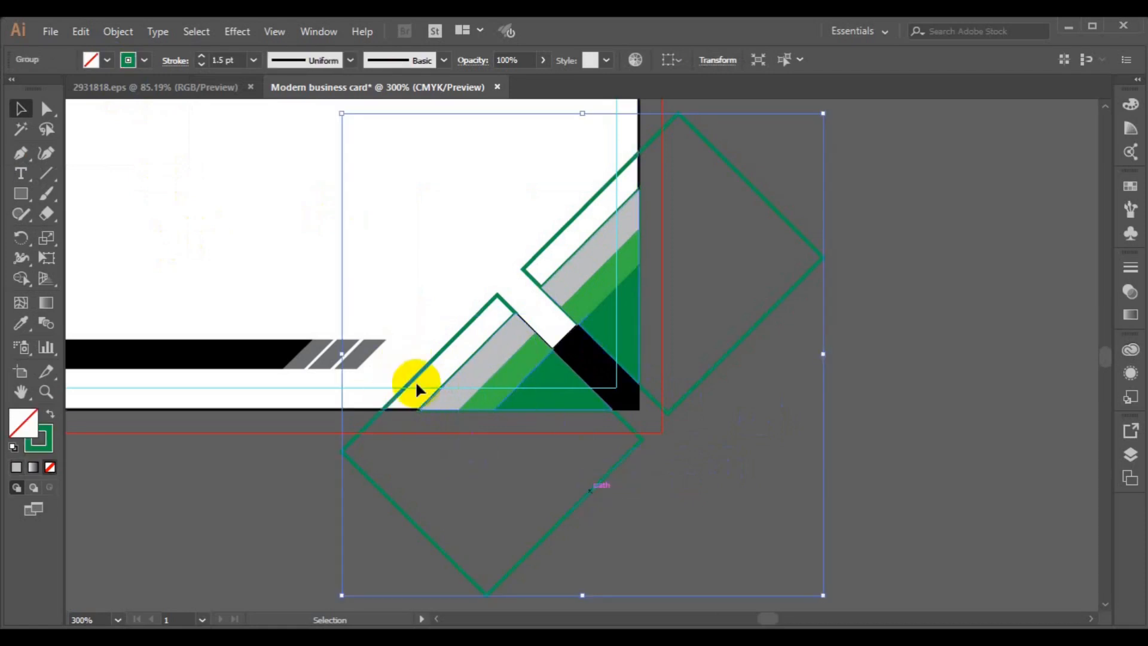
shift+click(317, 410)
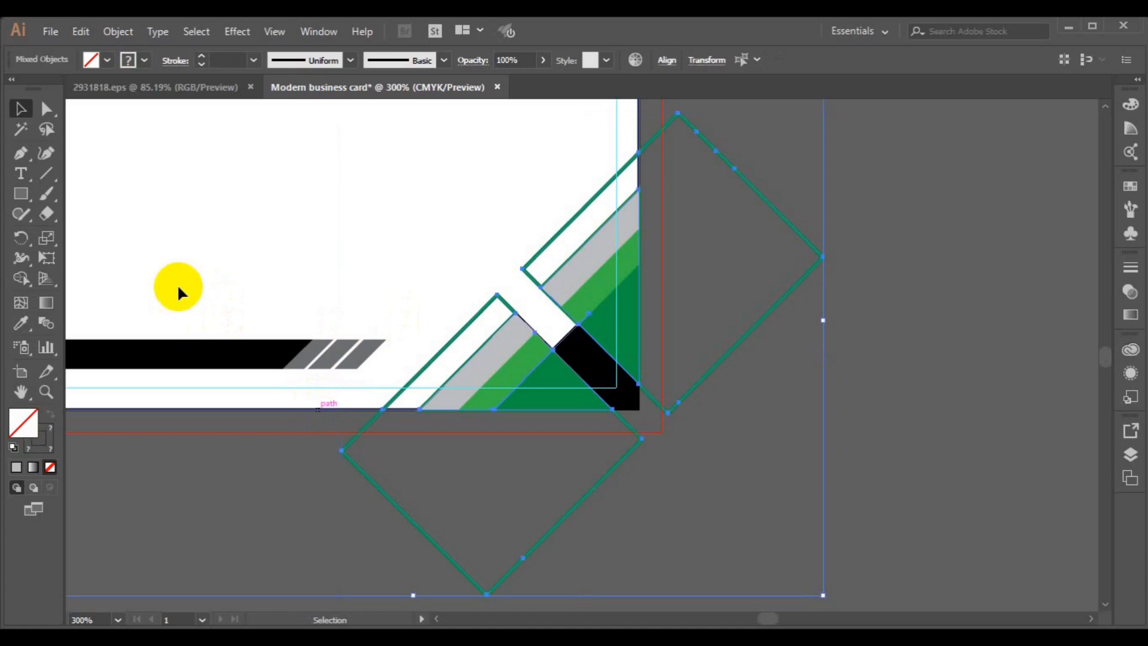
click(23, 277)
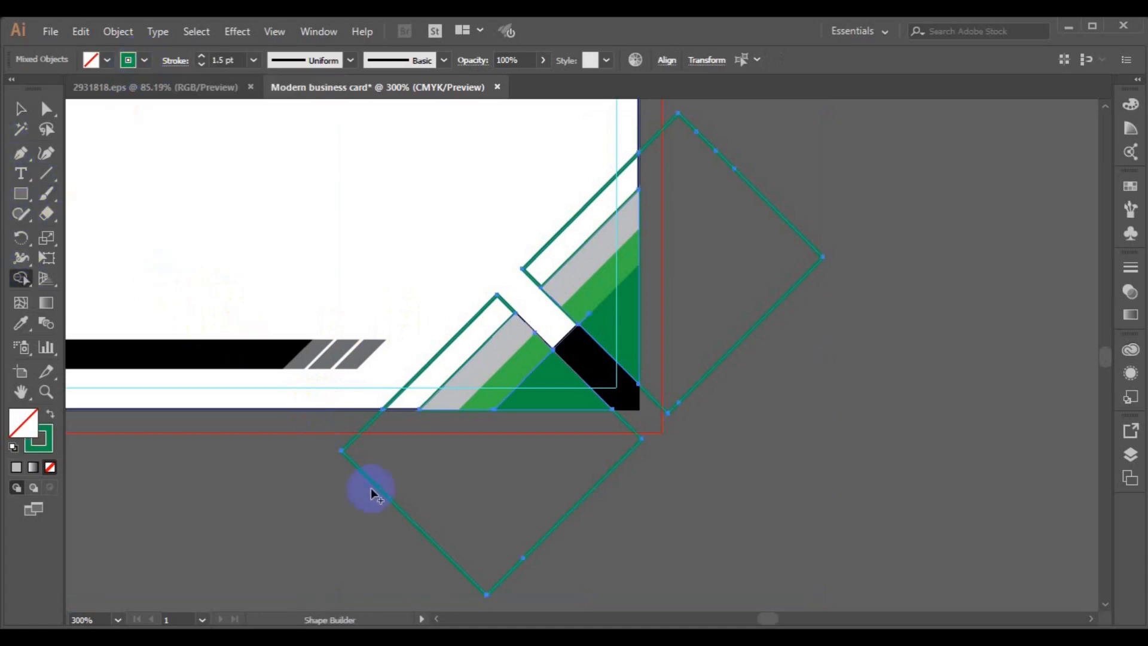
alt+click(394, 512)
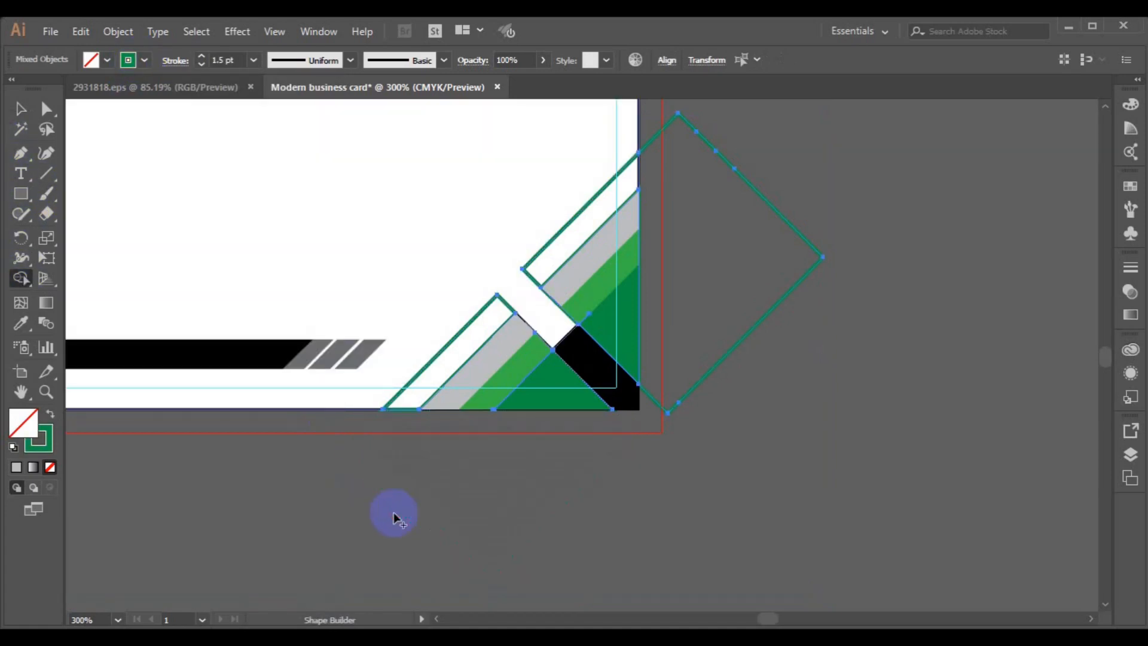
alt+click(770, 314)
click(20, 109)
click(741, 365)
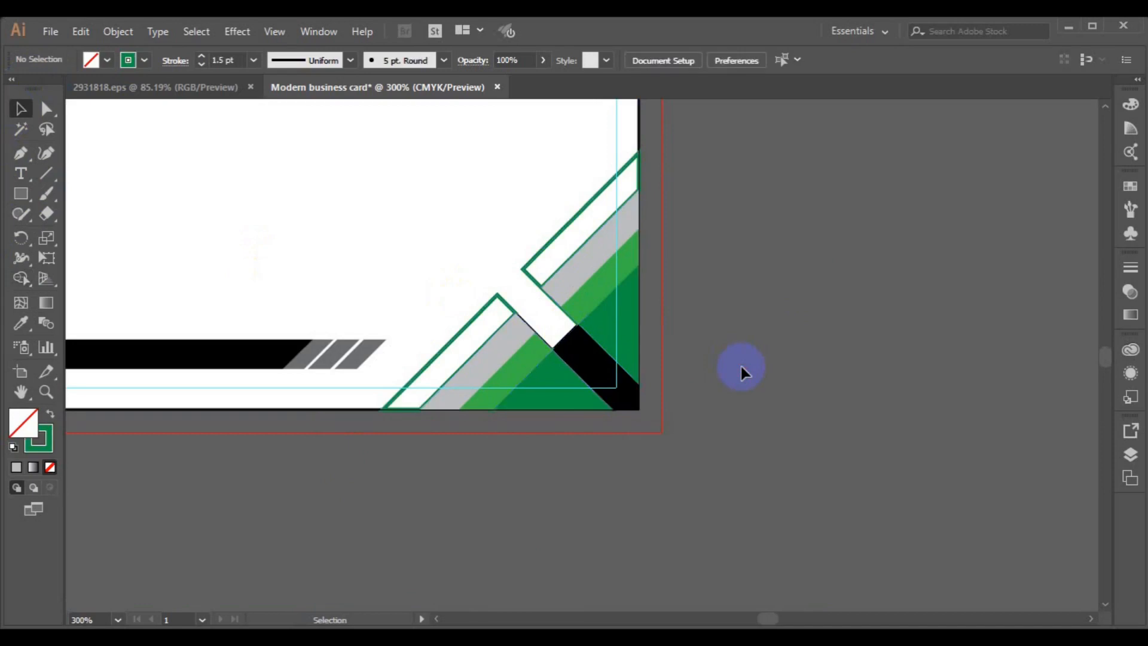
- Zoom into the corner and delete the thin black outline path along the card's bottom edge
click(534, 335)
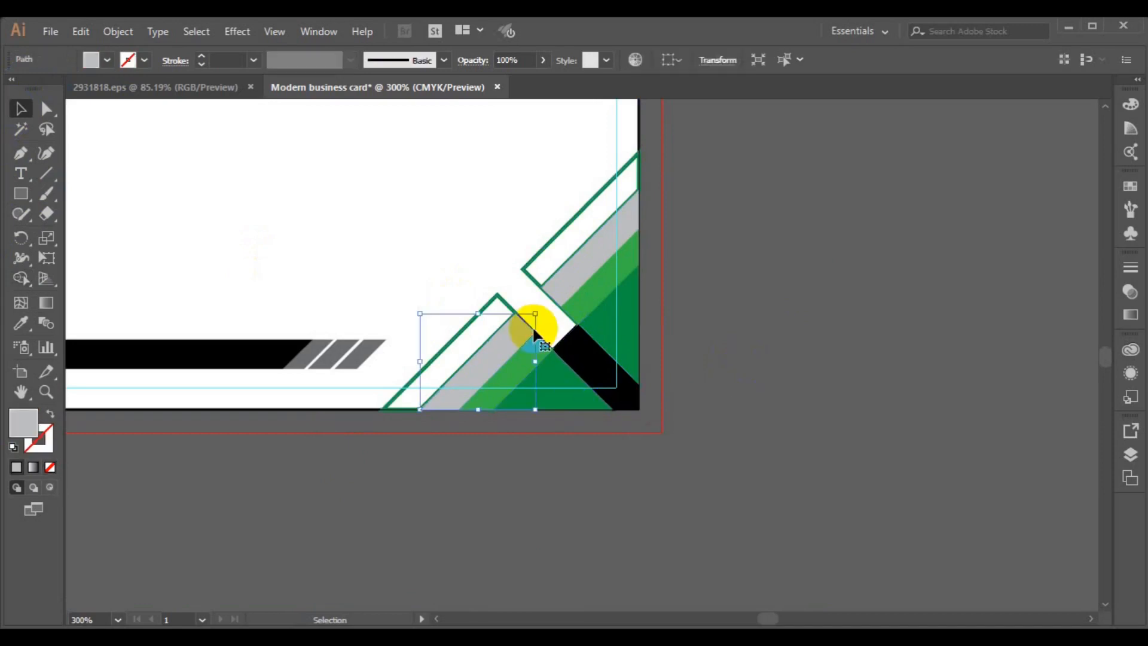
click(545, 344)
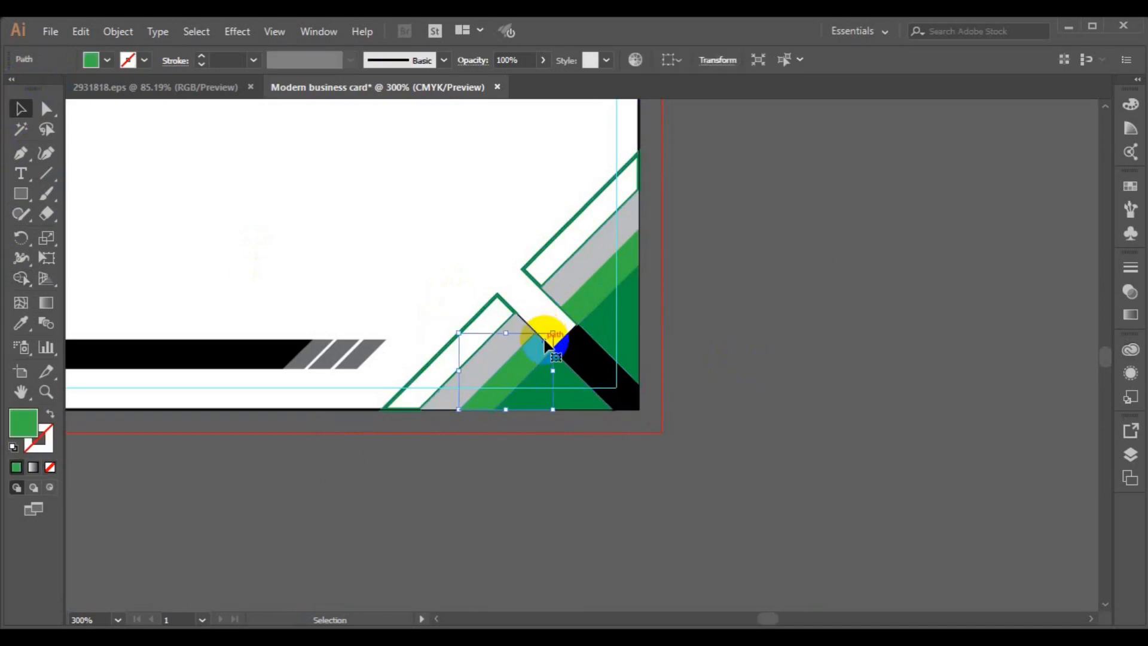
key(ctrl+equal)
key(ctrl+equal)
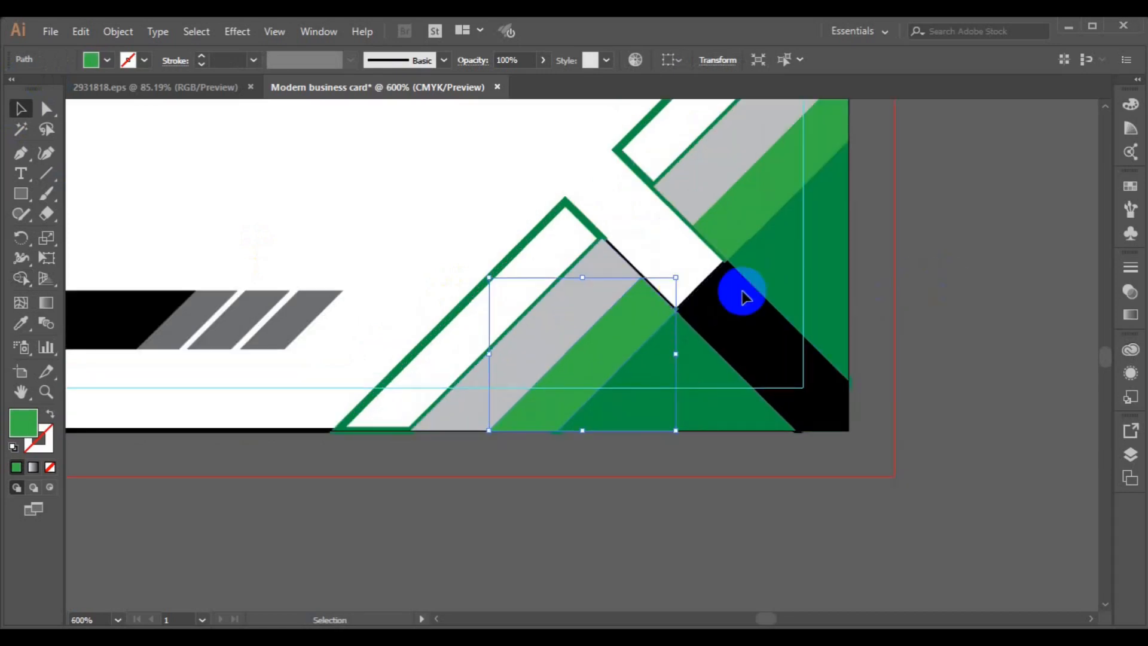
click(667, 298)
click(667, 302)
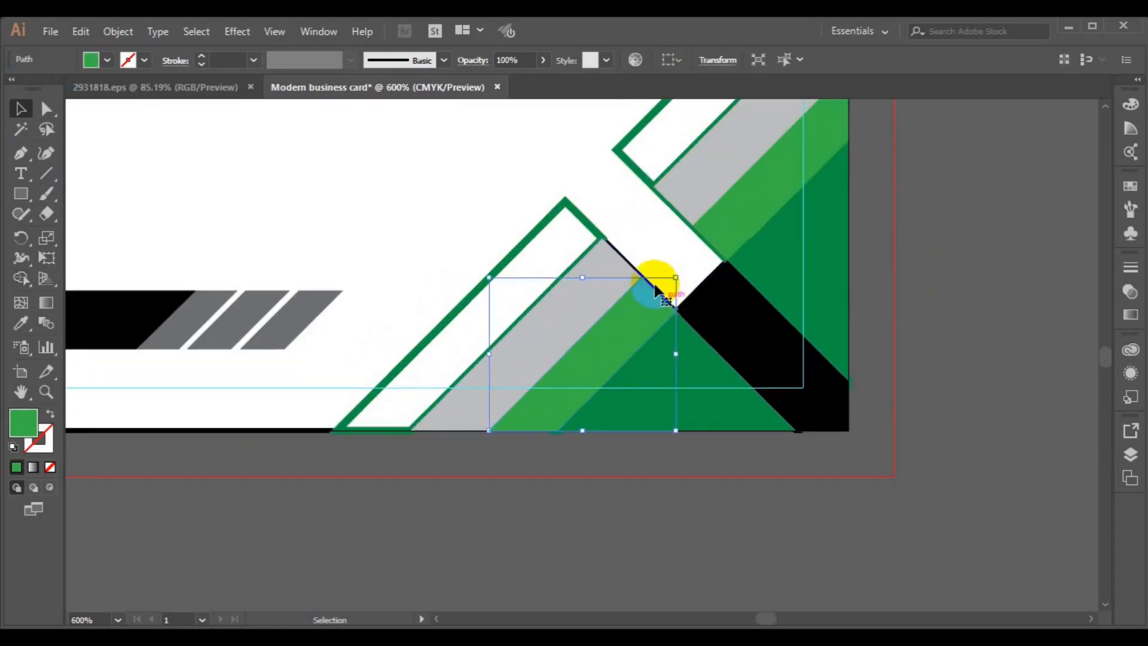
click(642, 272)
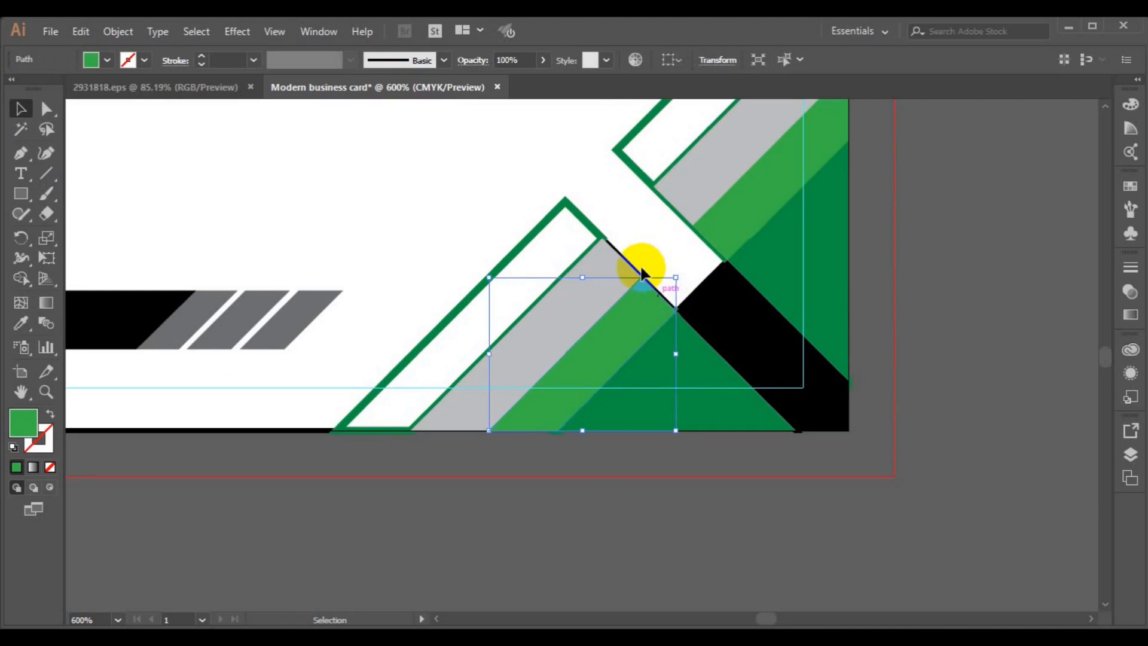
click(306, 432)
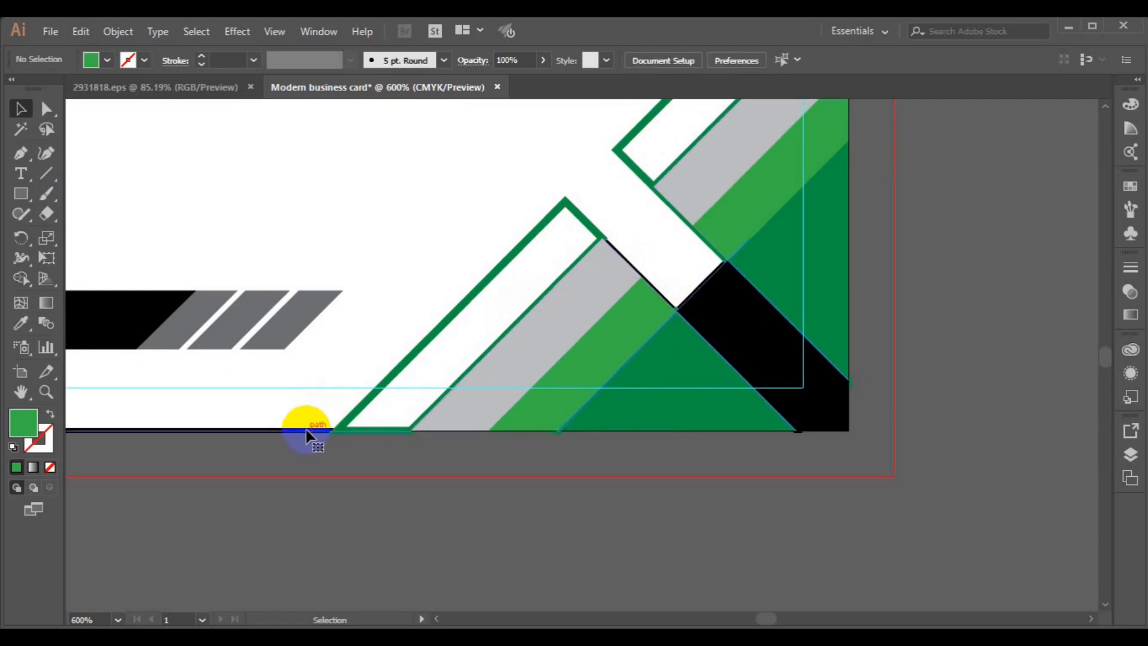
click(306, 431)
key(Delete)
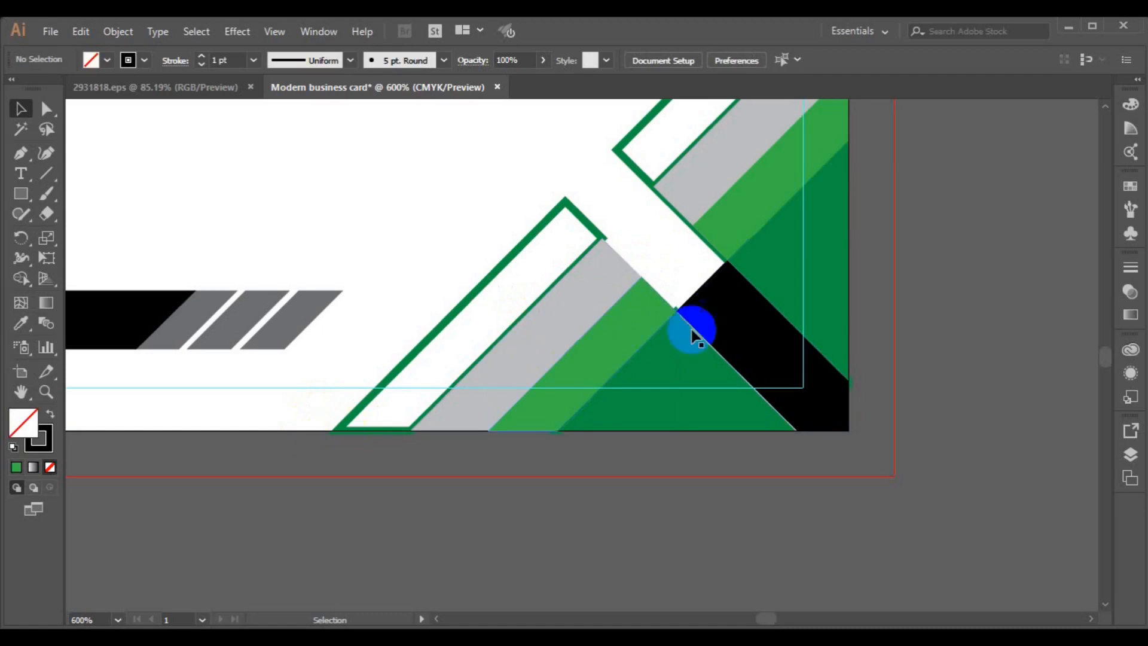
click(666, 341)
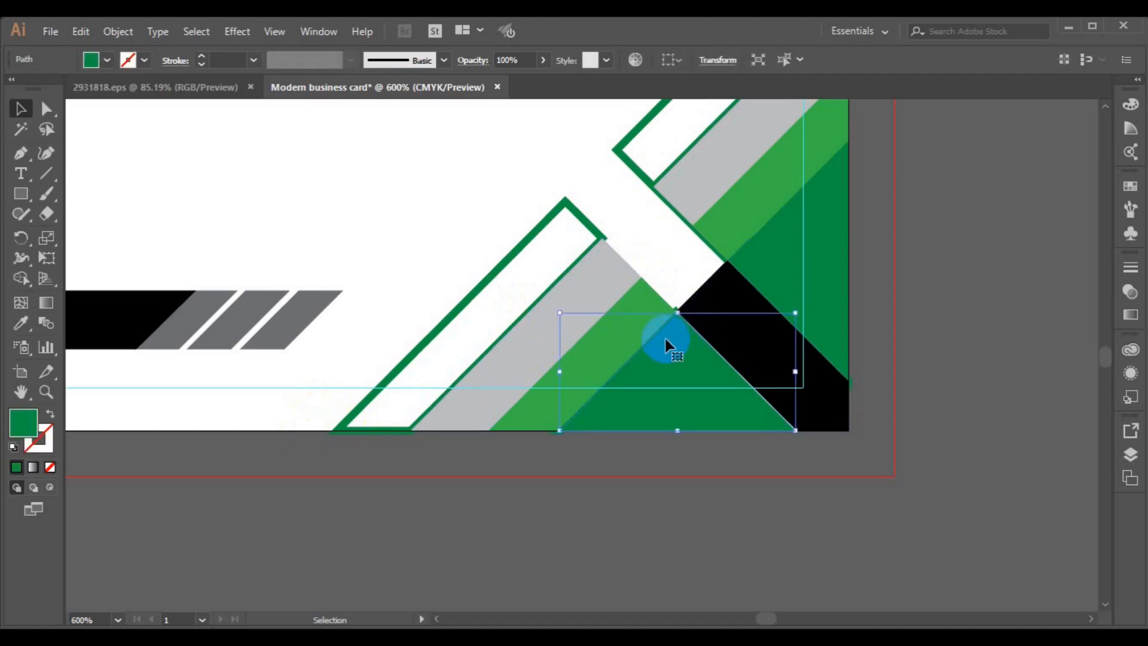
click(903, 351)
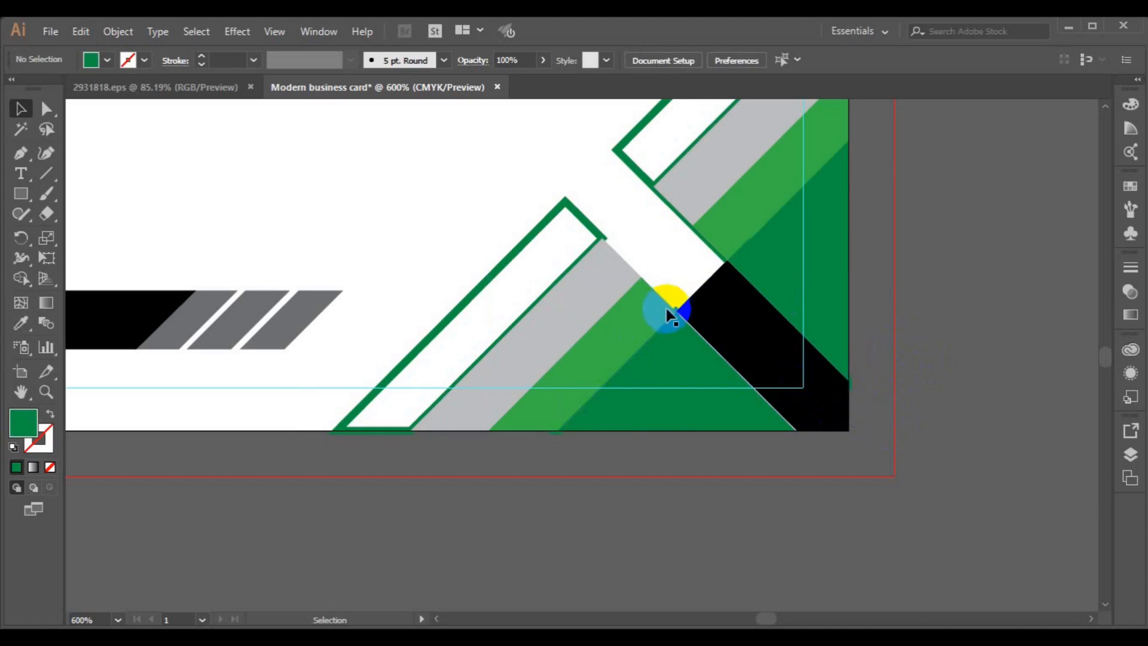
click(583, 222)
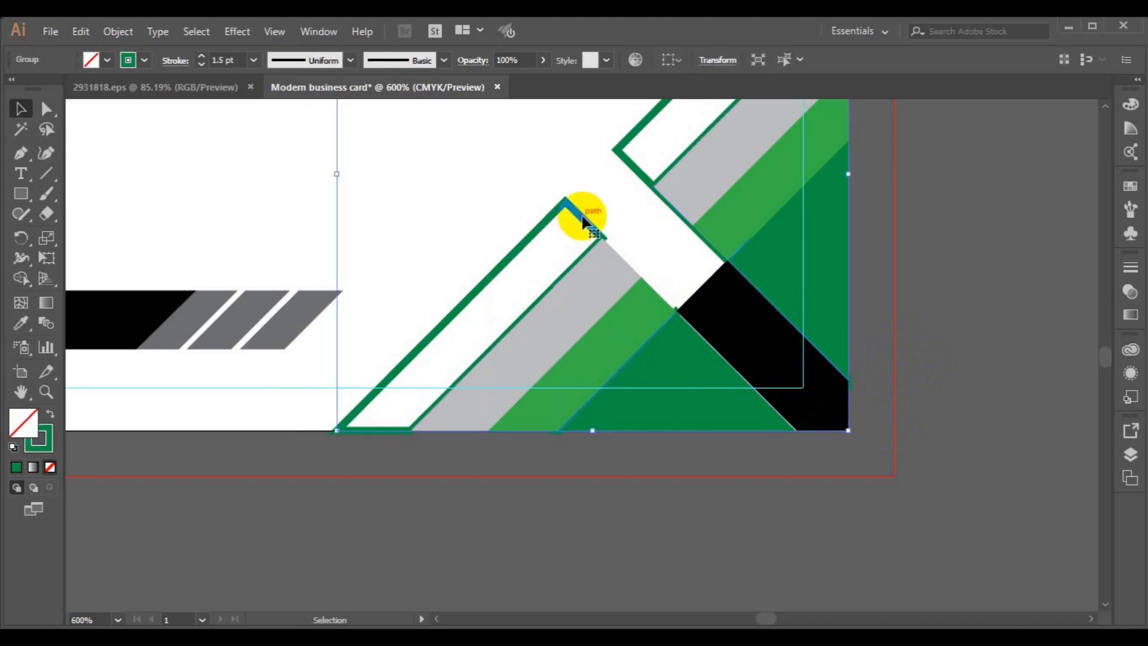
- Draw a Pen path tracing the green frame from bottom-left via the apex to bottom-right
click(214, 483)
click(18, 158)
click(336, 429)
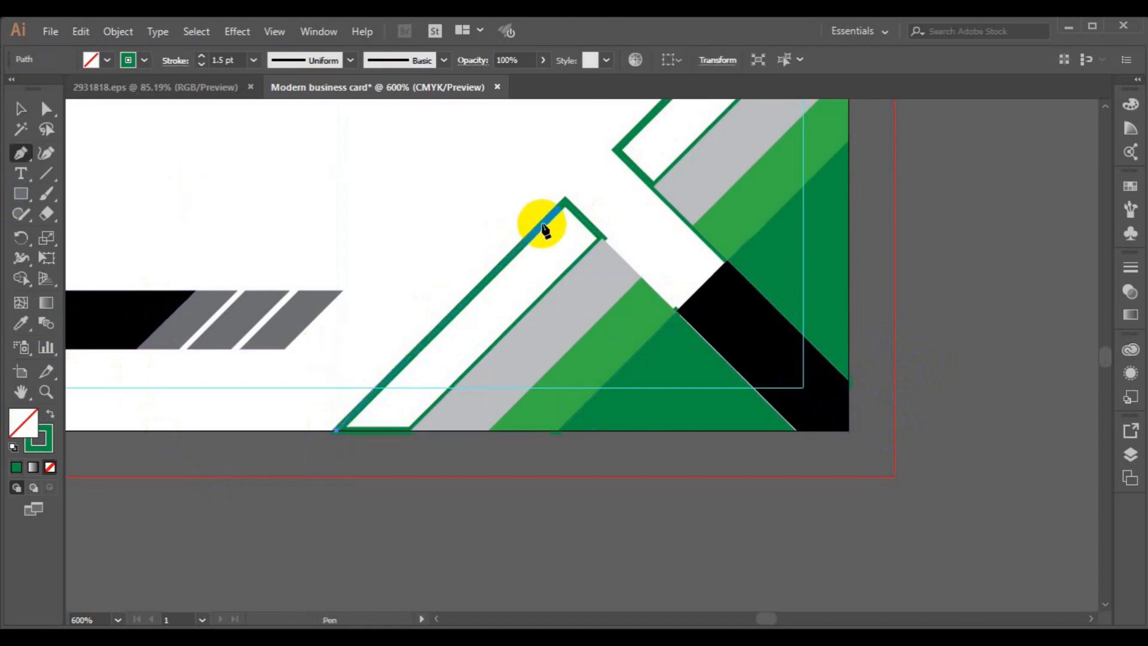
click(565, 200)
click(603, 238)
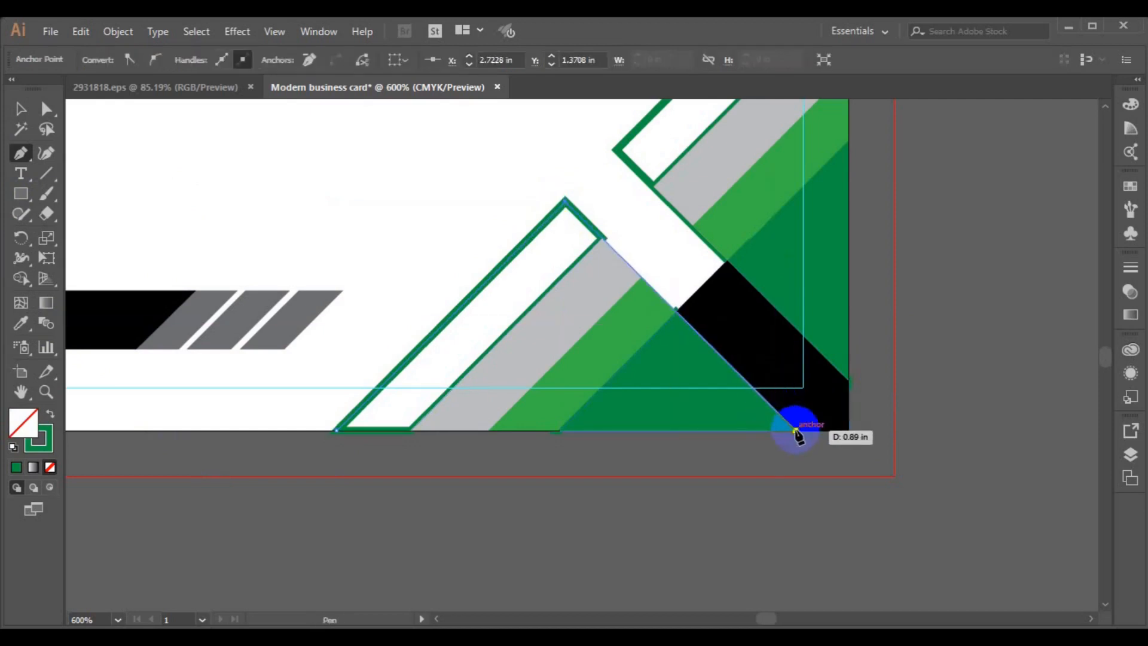
click(794, 429)
ctrl+click(937, 378)
click(19, 108)
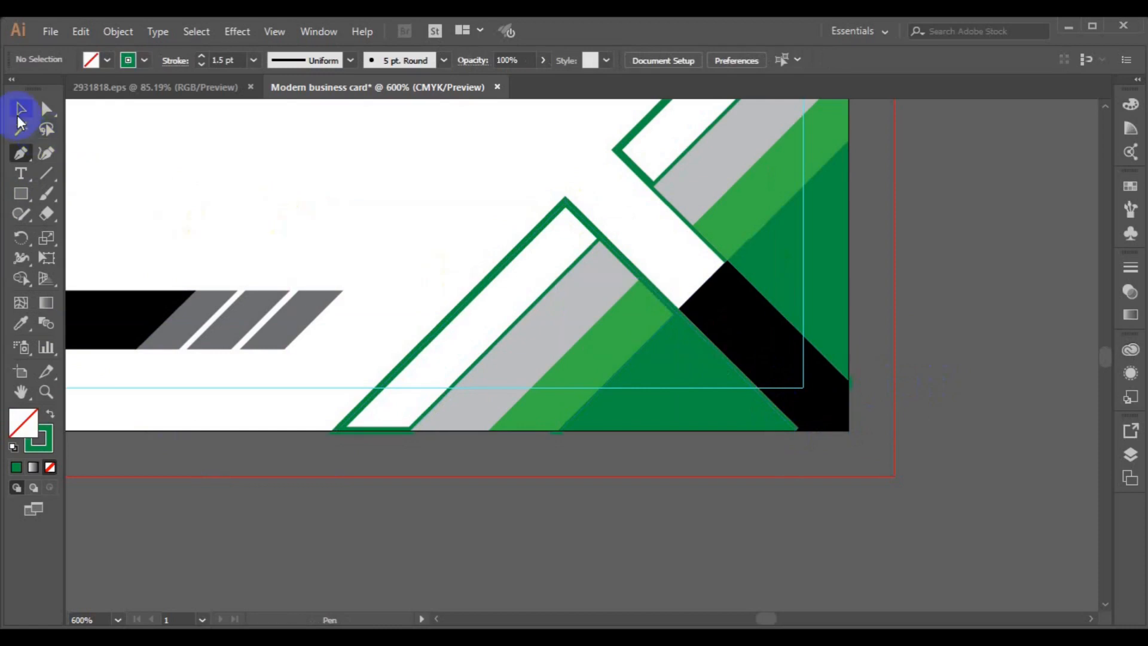
click(386, 149)
- Pan the view, try deleting the upper green-outlined band, then undo it
key(h)
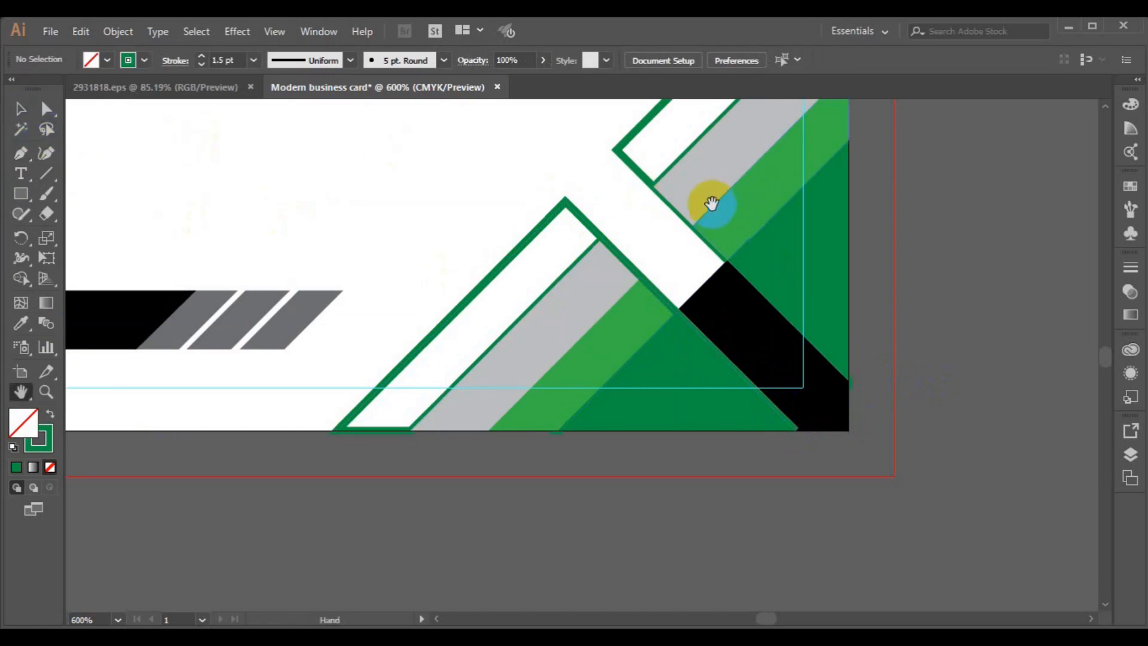
drag(711, 205, 613, 365)
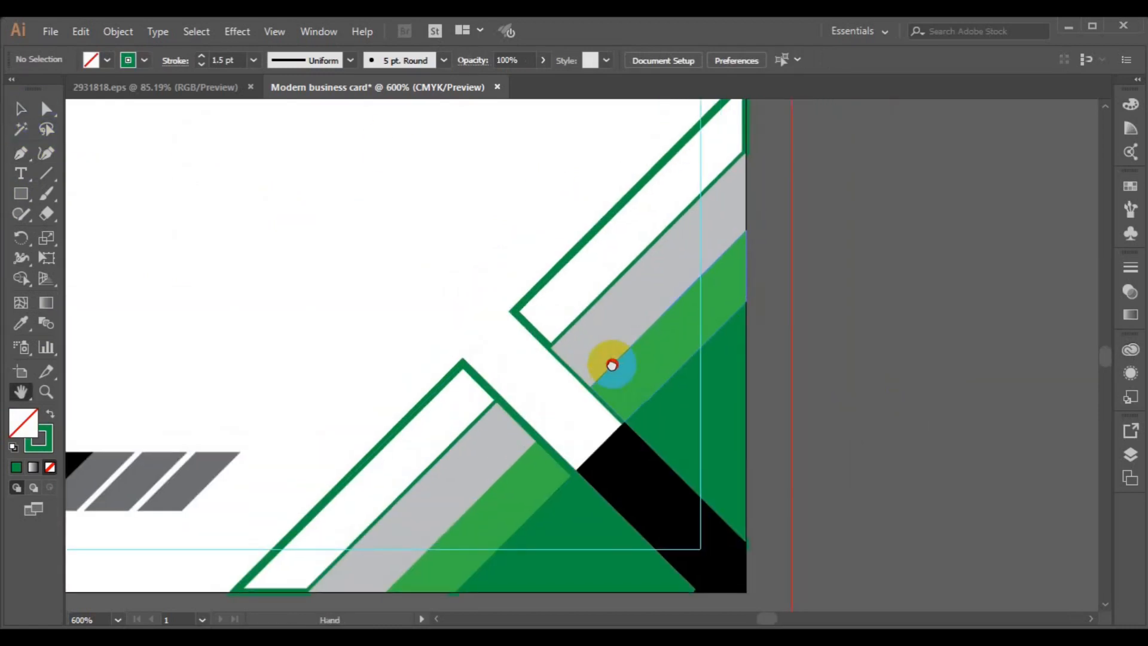
click(17, 115)
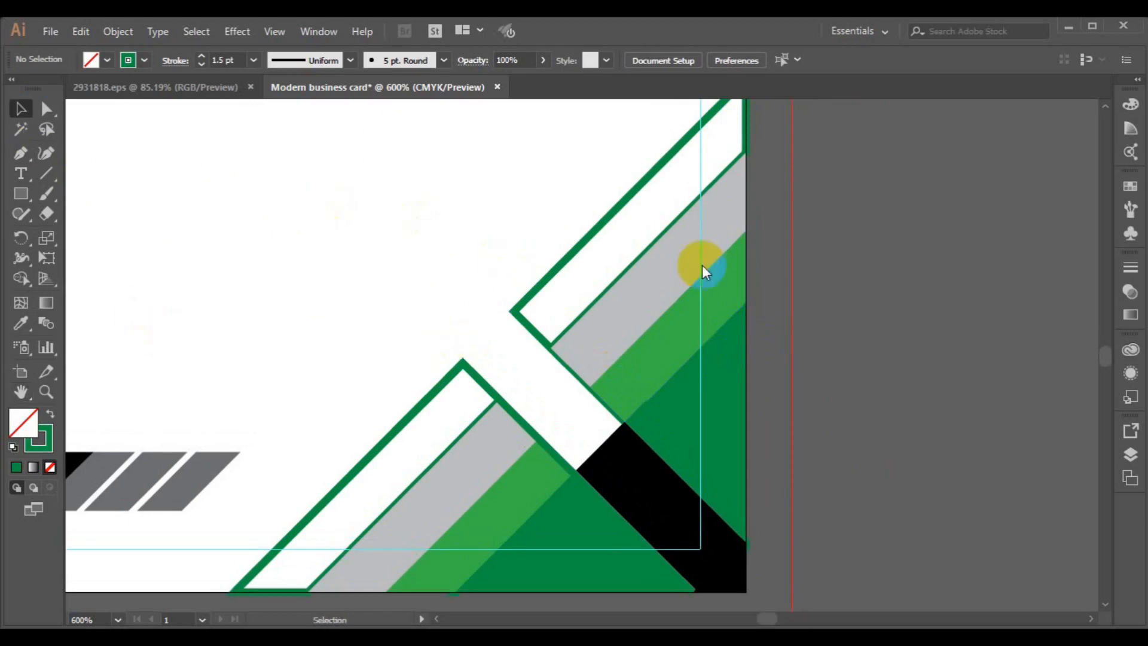
click(526, 300)
key(Delete)
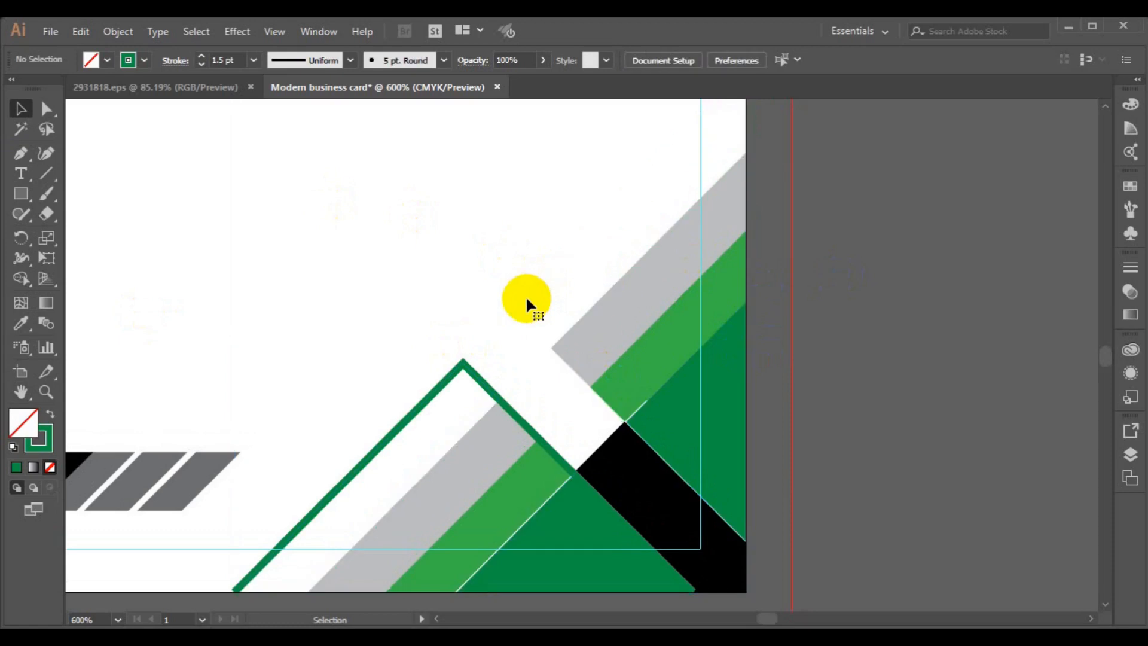
key(ctrl+z)
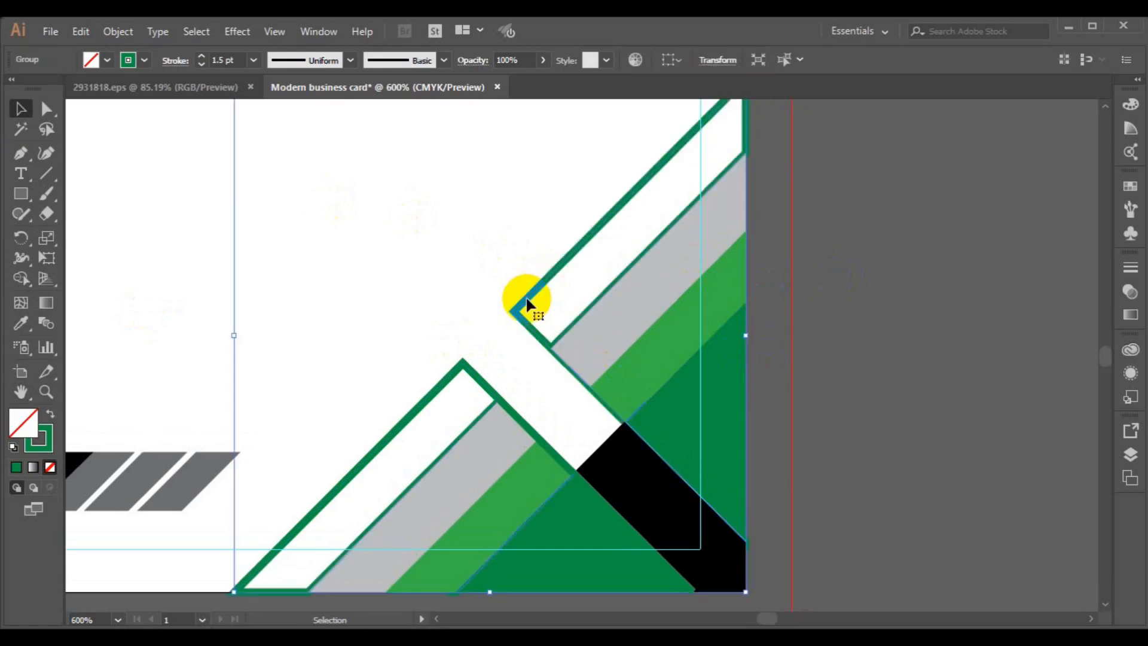
- Redraw the band with the Pen from the card's bottom-right corner via its left corner to the top-right
click(20, 152)
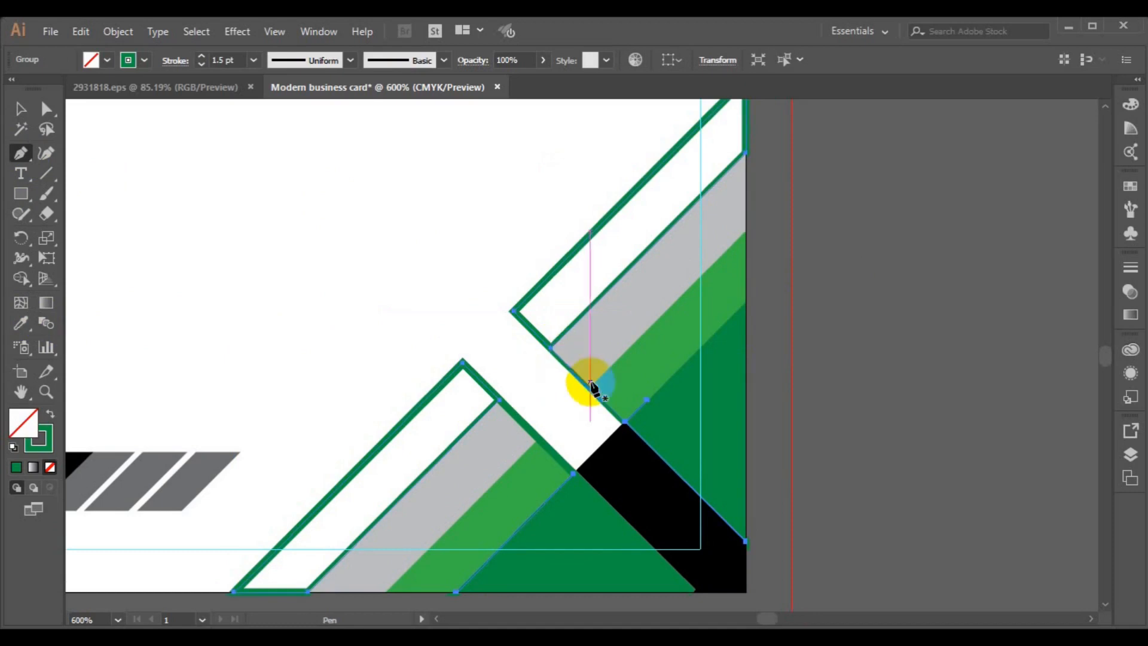
key(ctrl+minus)
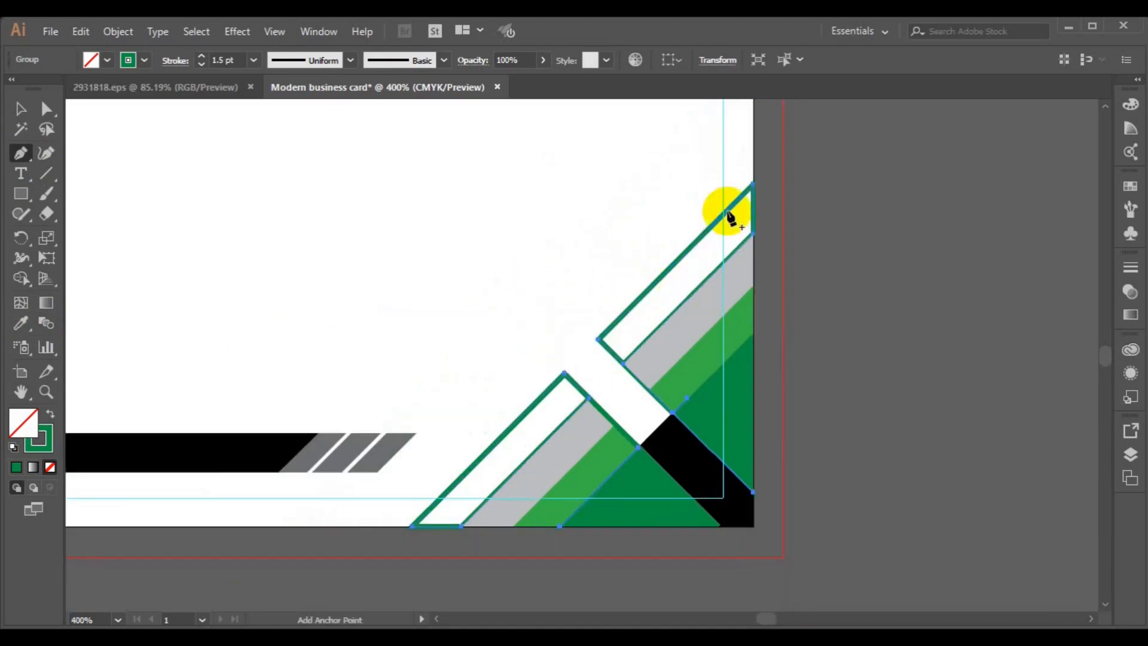
click(750, 188)
key(ctrl+z)
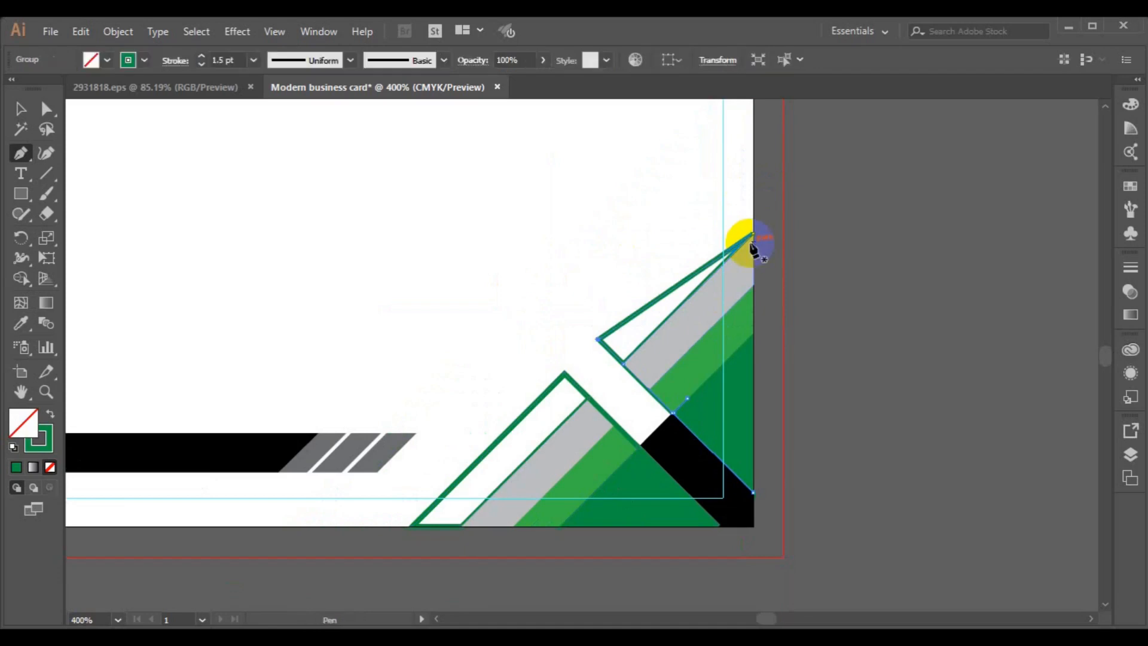
key(ctrl+z)
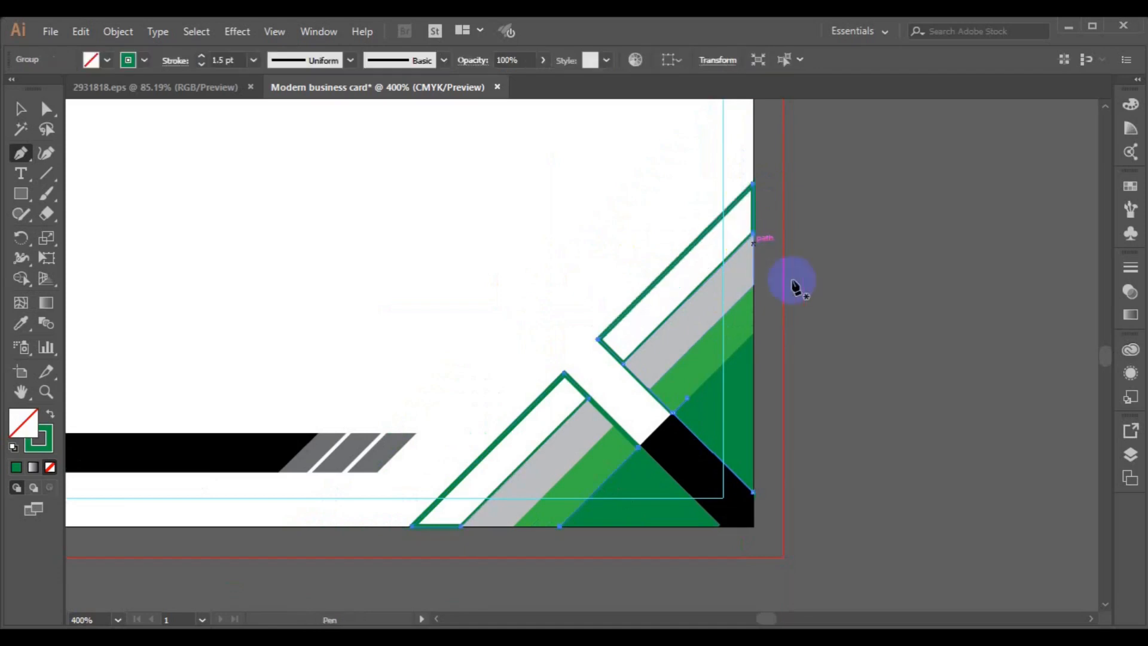
click(754, 493)
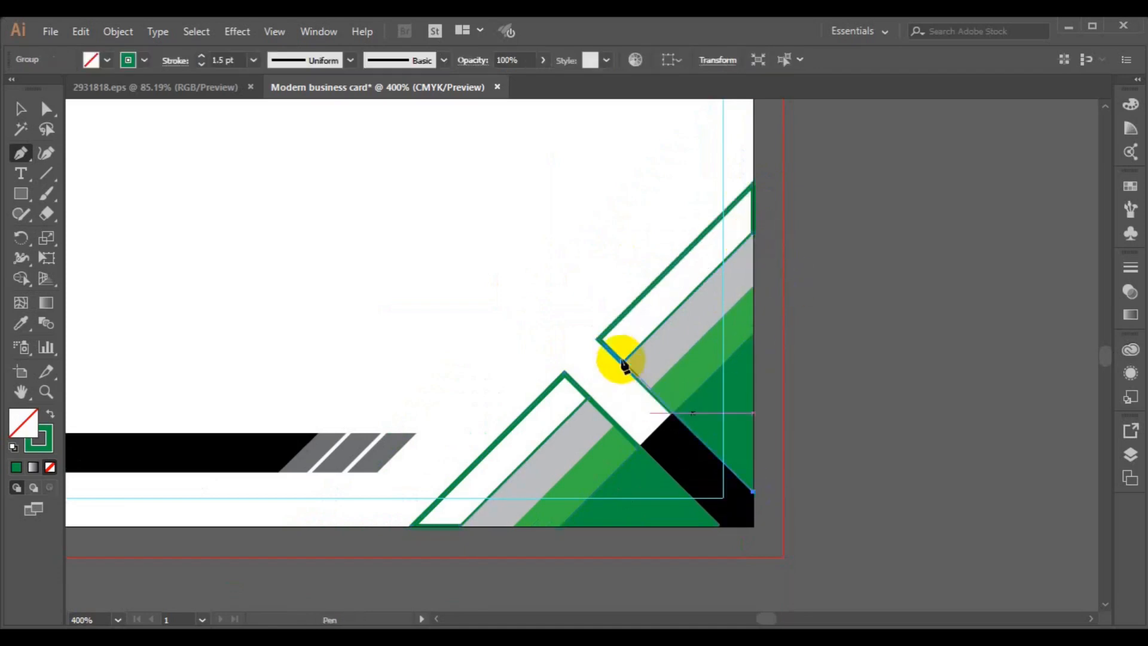
click(598, 339)
click(753, 185)
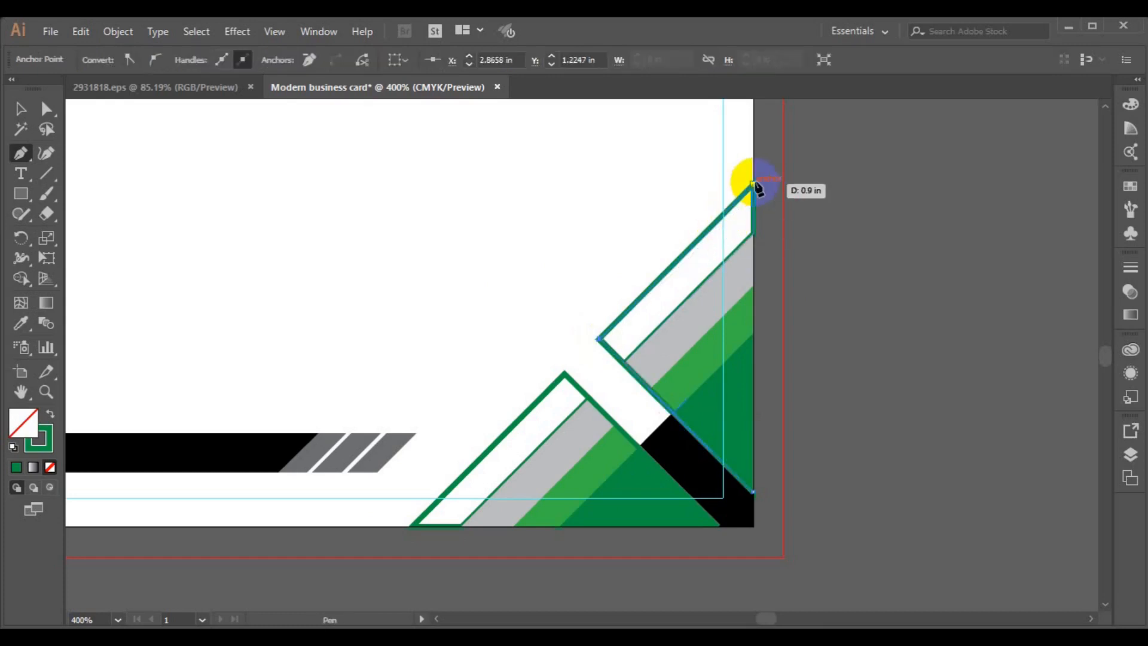
ctrl+click(246, 243)
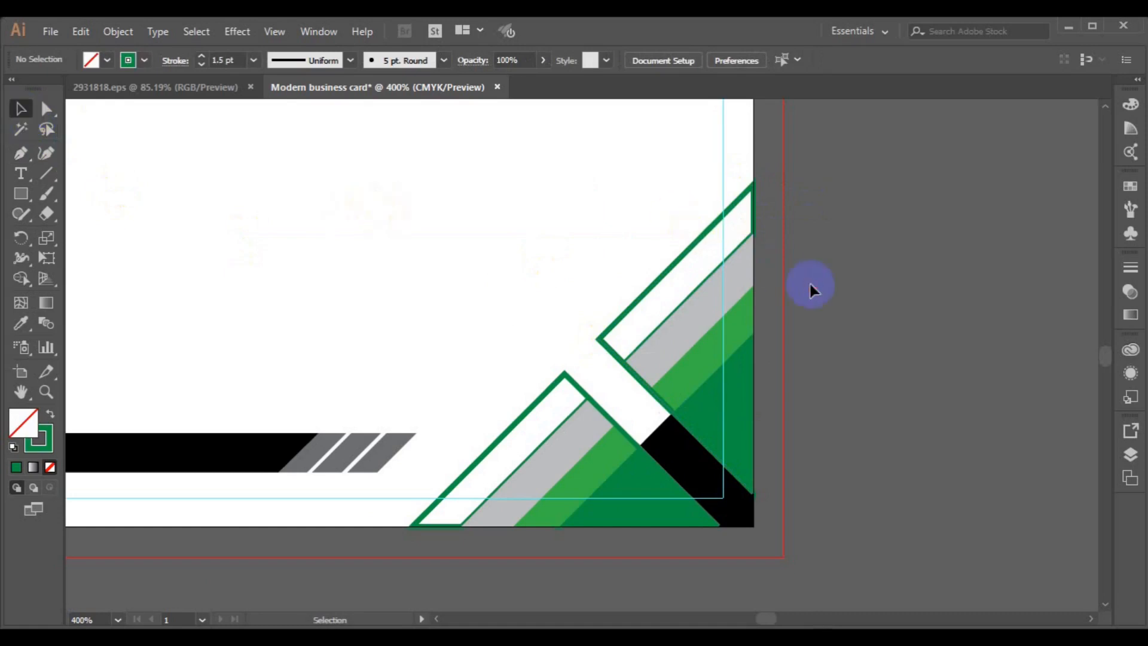
- Delete the extra green outline group and zoom back out to the whole card
click(693, 290)
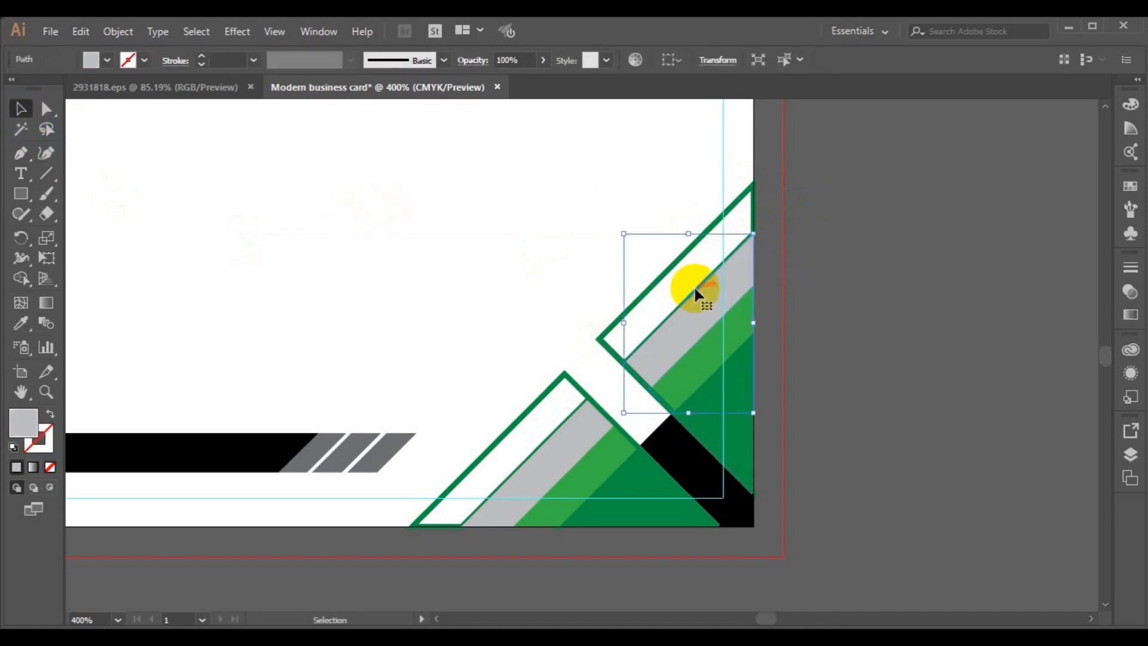
click(754, 222)
key(Delete)
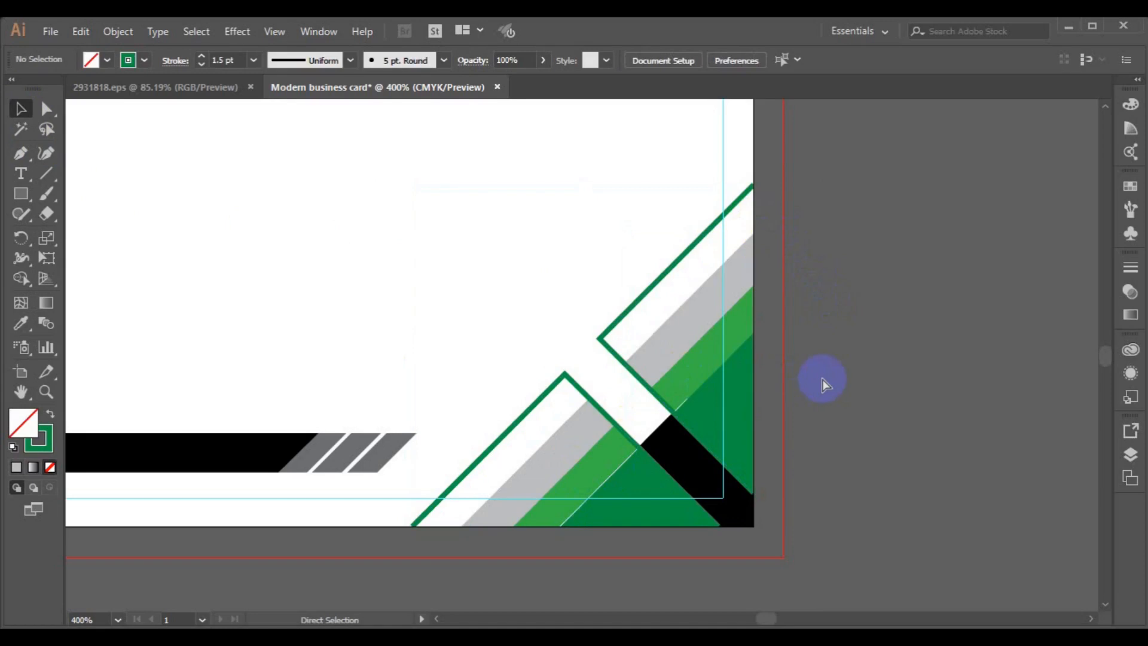
key(ctrl+minus)
key(ctrl+minus)
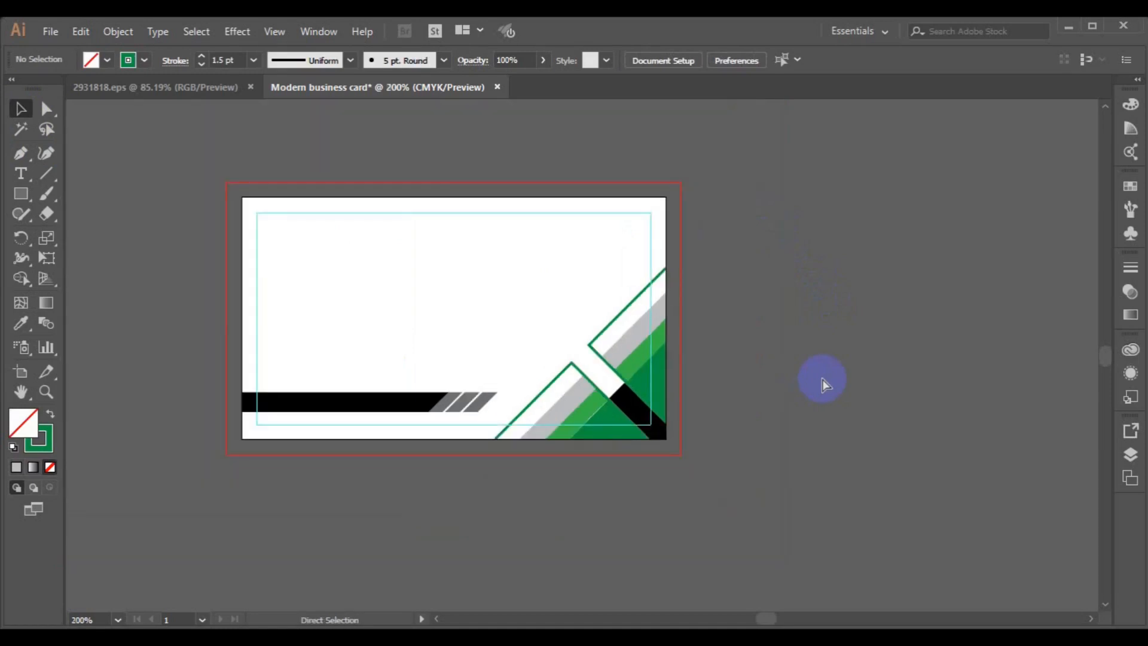
key(ctrl+minus)
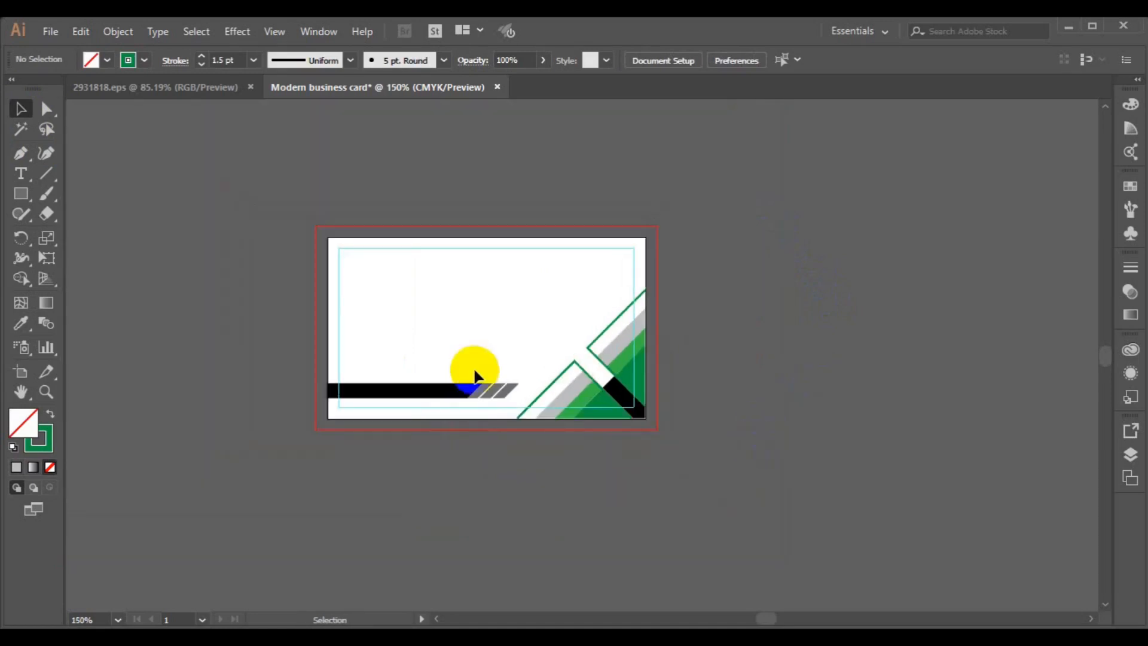
- Eyedropper the corner triangle's green onto the first hatched stripe of the bottom bar
click(480, 386)
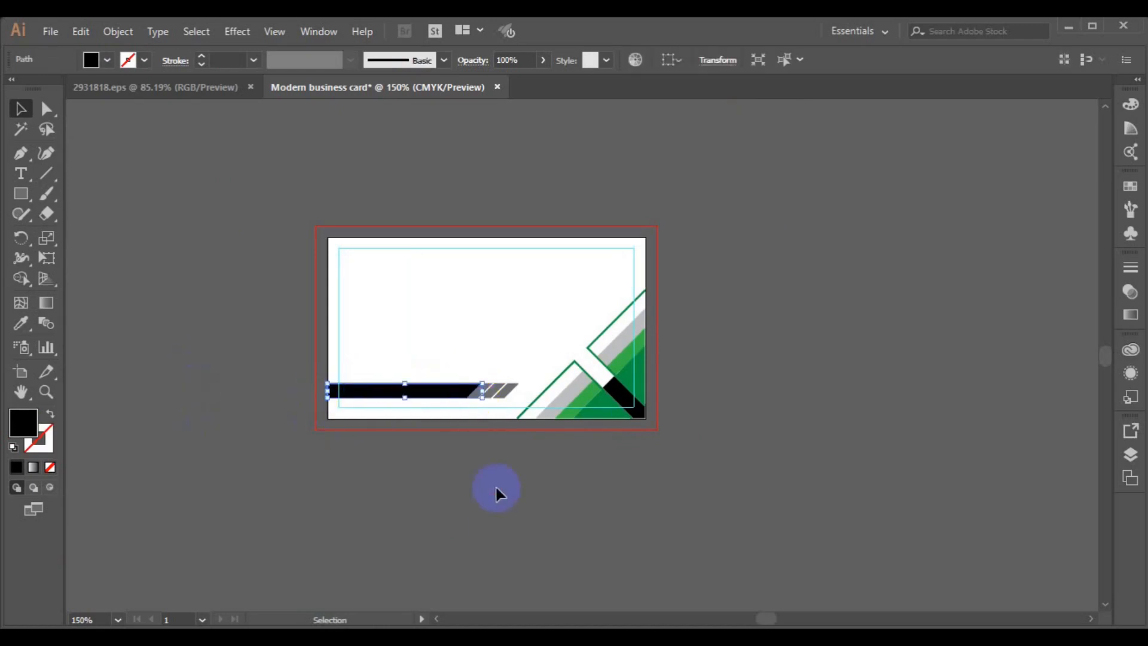
click(484, 396)
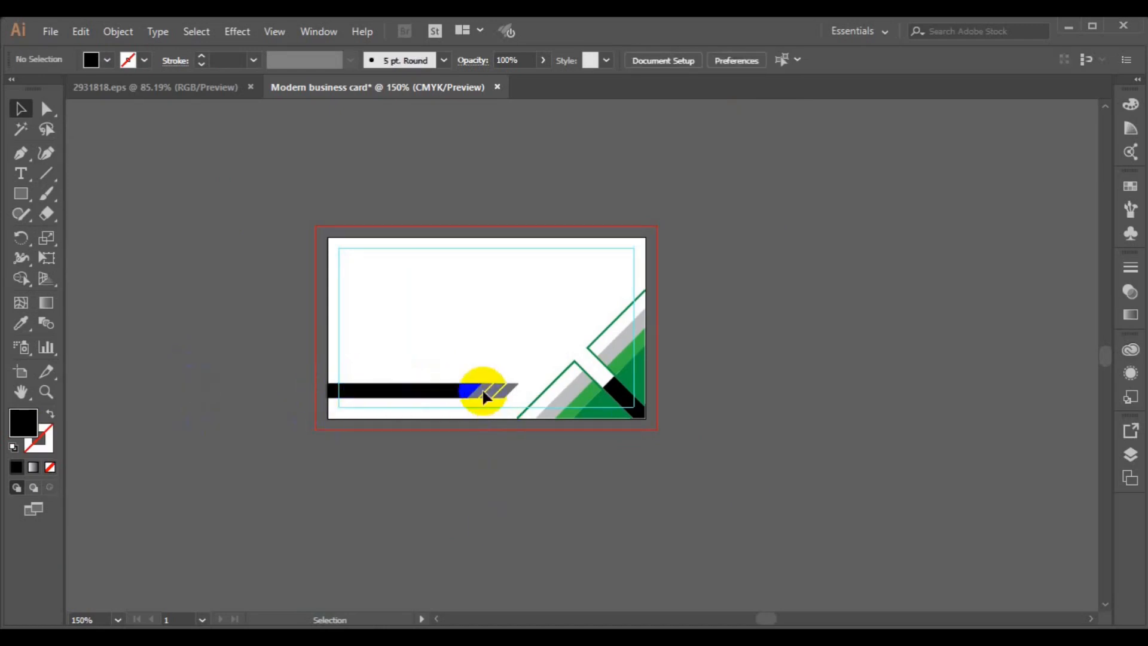
click(21, 325)
click(595, 390)
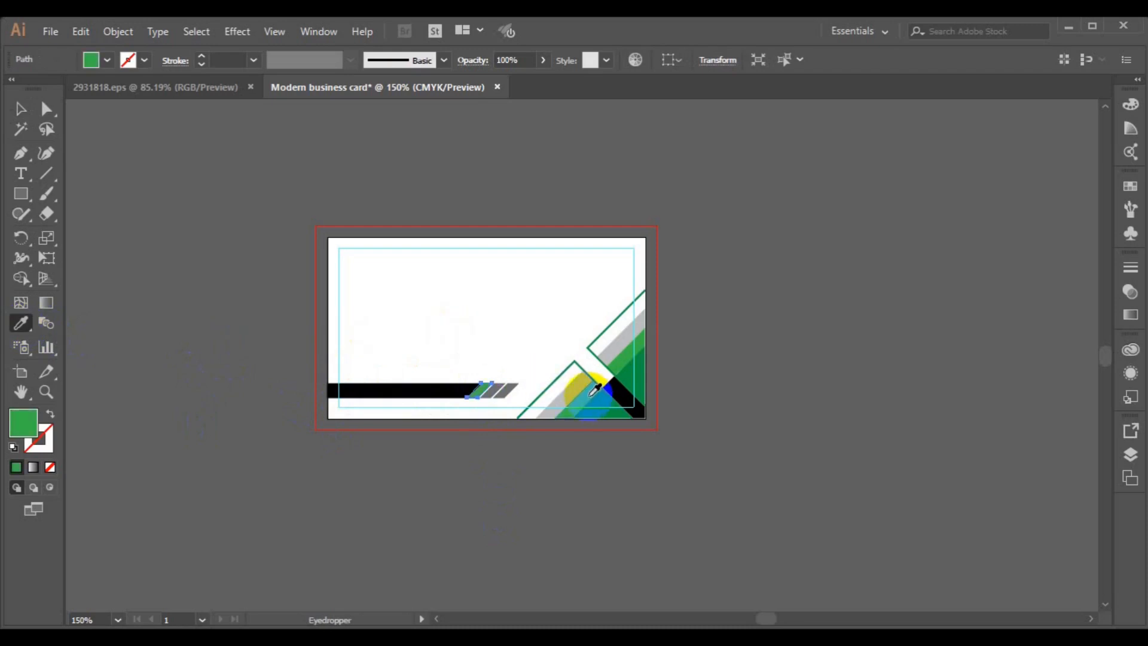
click(20, 108)
click(444, 356)
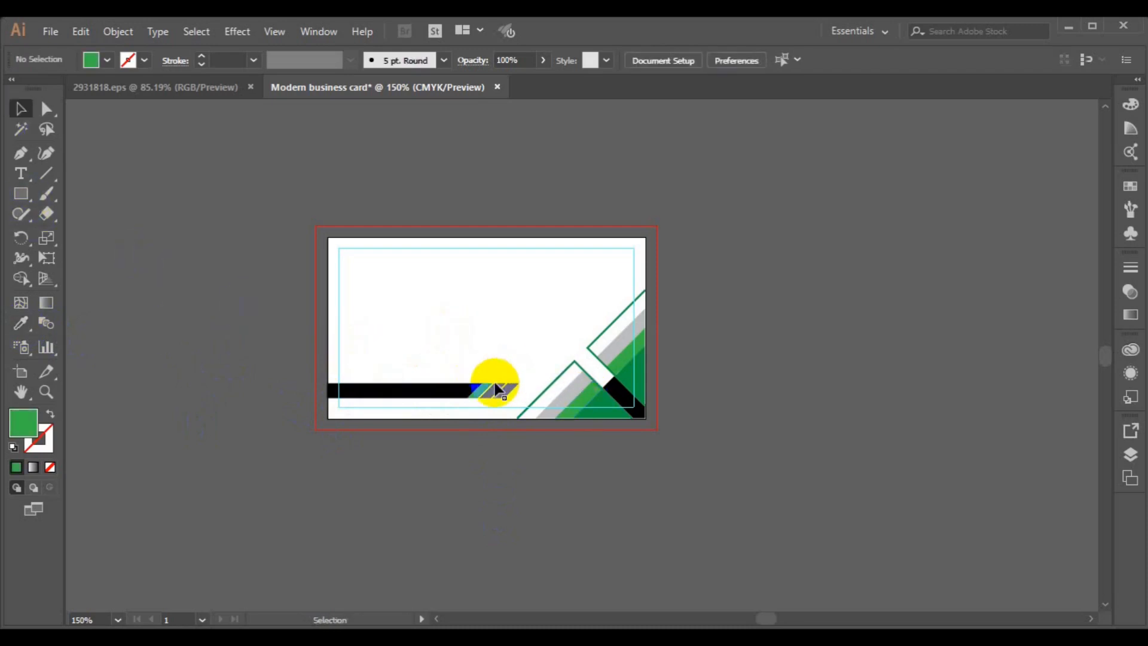
- Ungroup the bar's hatched stripes
click(495, 386)
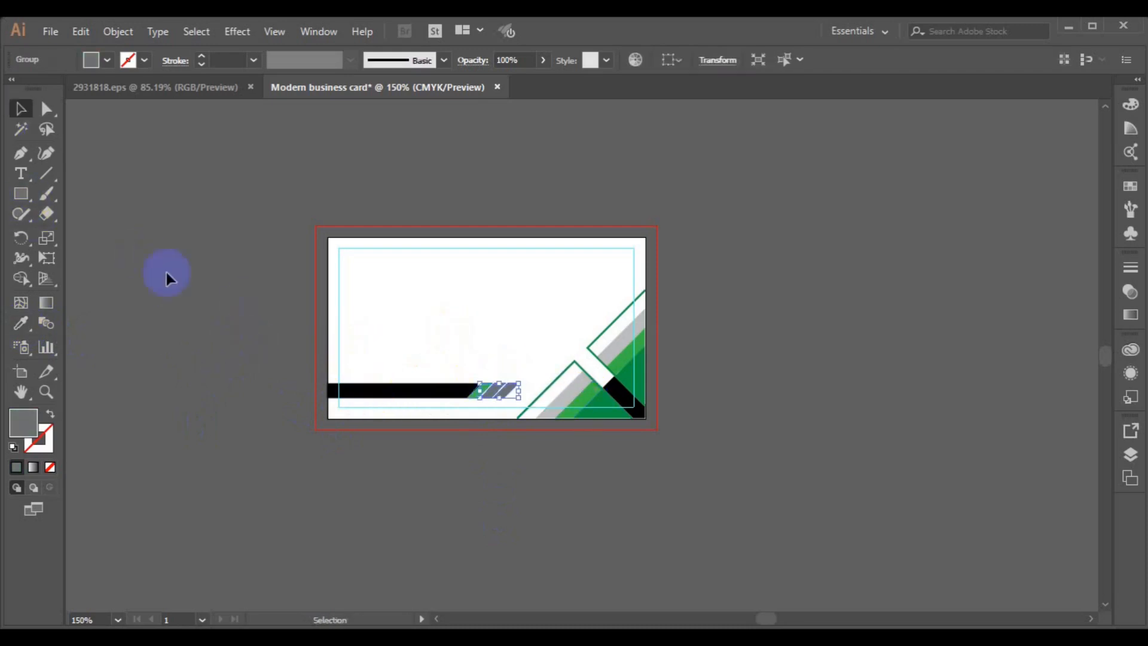
click(110, 38)
click(198, 96)
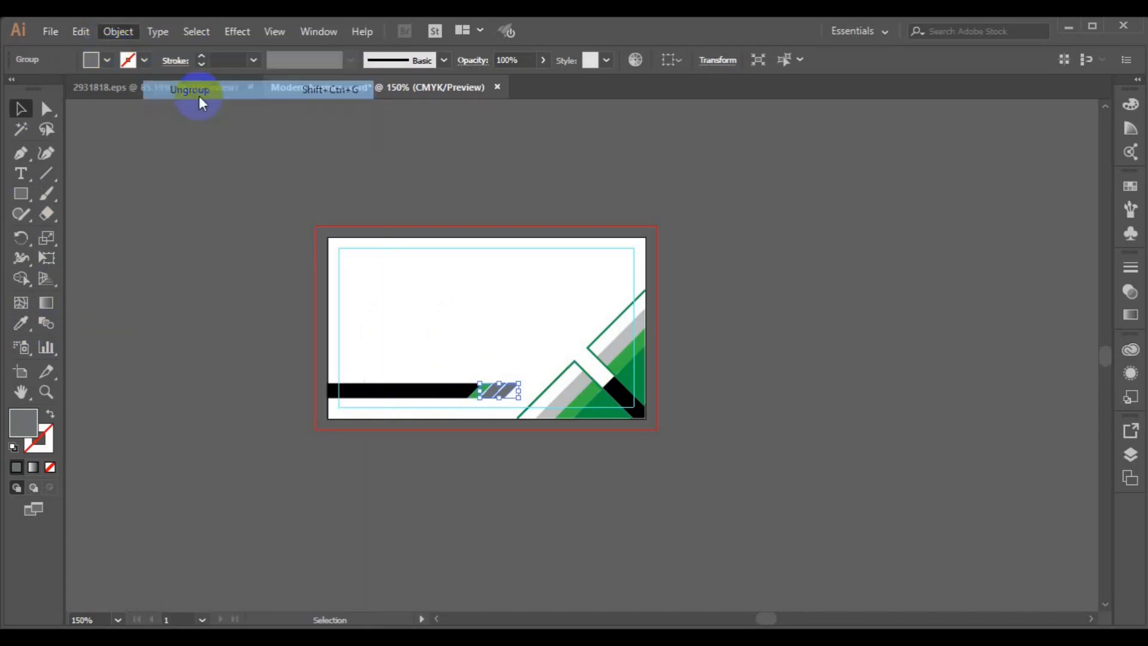
click(195, 270)
- Give the middle hatched stripe the corner's darker green and the last one its light grey
click(492, 389)
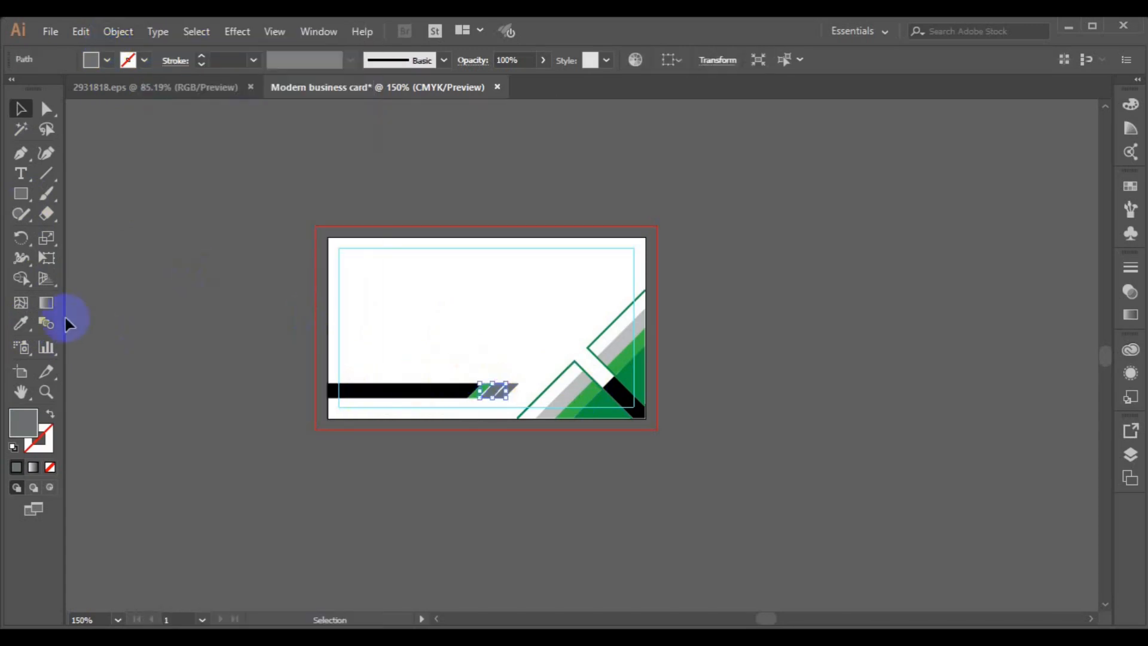
click(562, 400)
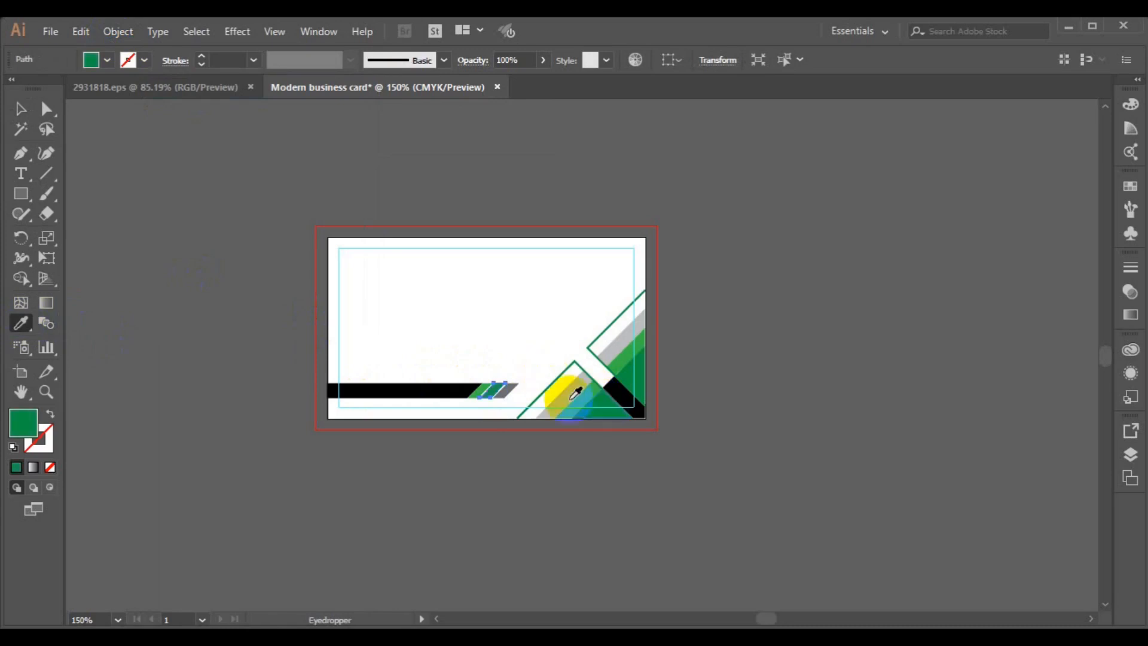
click(21, 109)
click(402, 340)
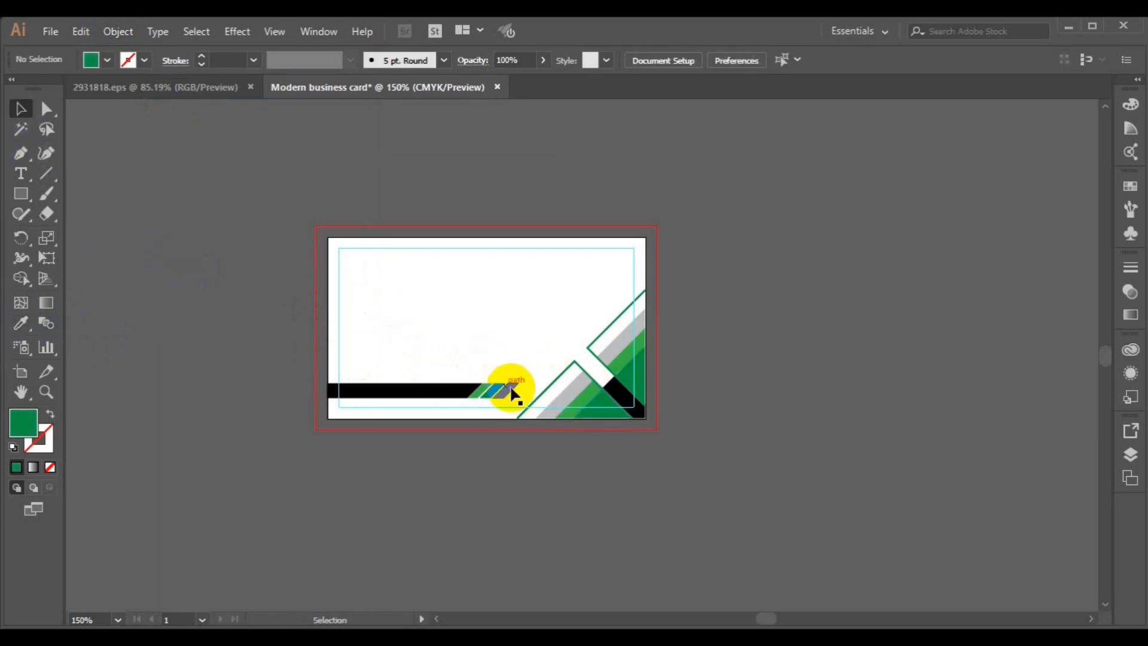
click(512, 392)
click(21, 323)
click(567, 385)
click(16, 123)
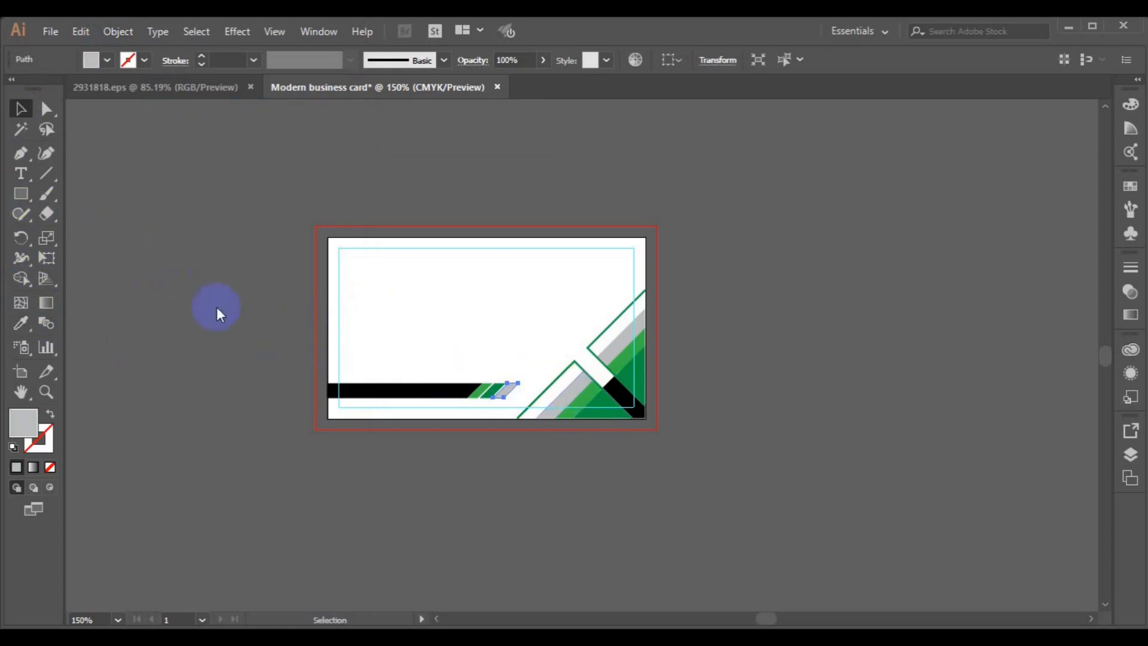
- Set the bottom bar's fill to near-black charcoal blue (#1D1F21) in the Color Picker
click(336, 388)
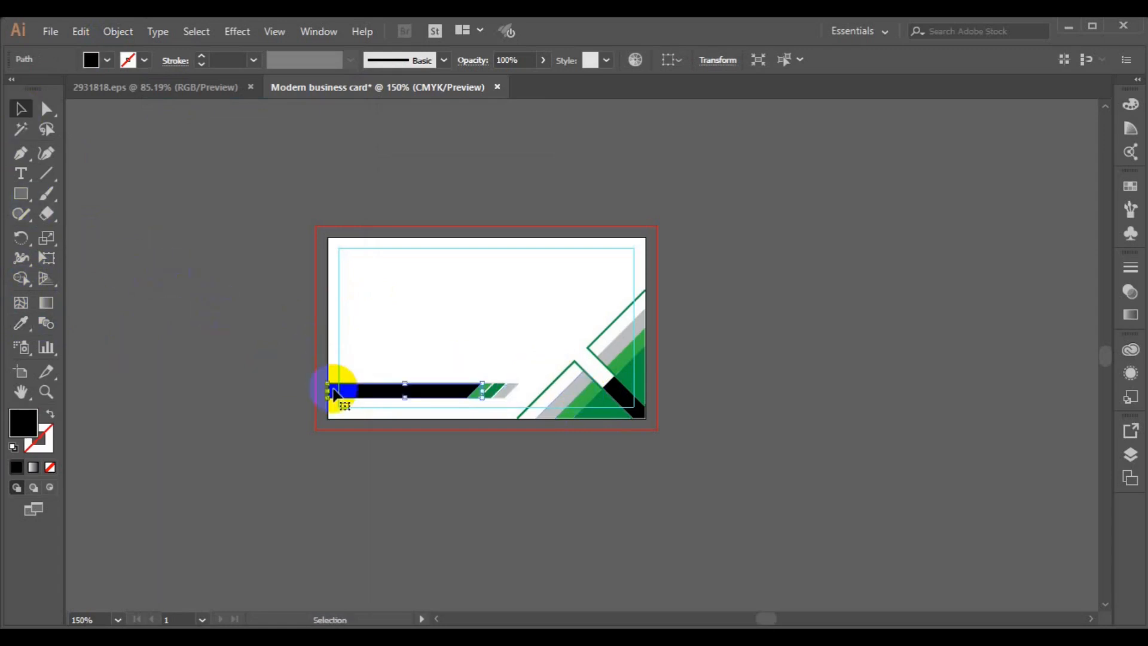
double_click(24, 423)
click(942, 257)
drag(947, 262, 943, 250)
click(903, 358)
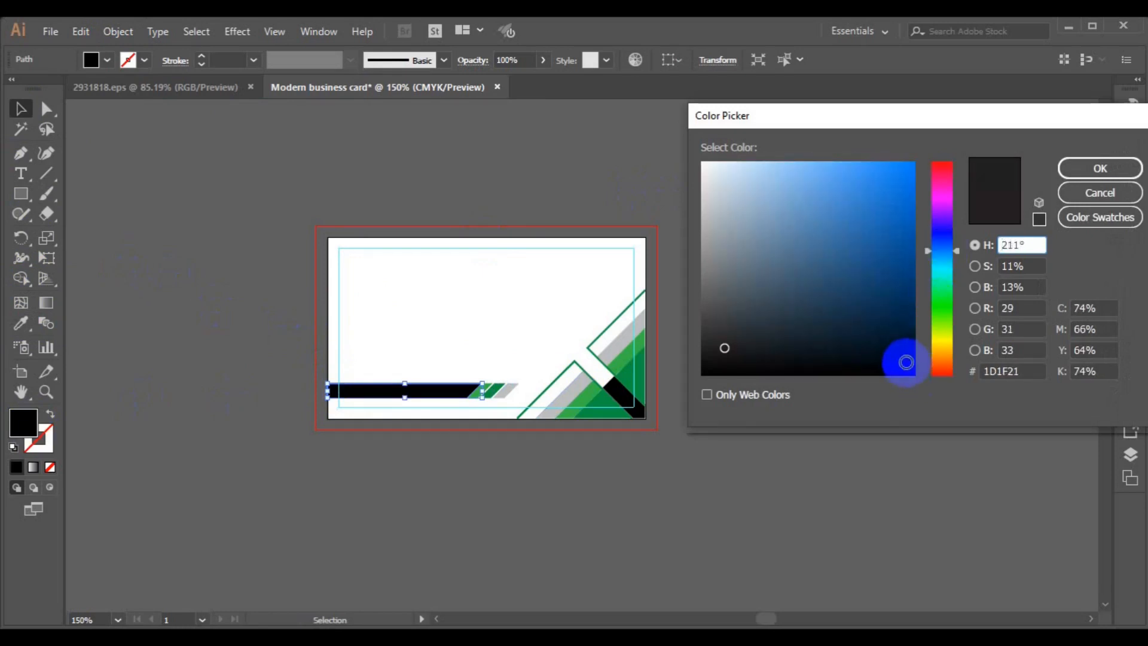
click(1080, 168)
- Eyedropper the bar's dark charcoal colour onto the black corner triangle
click(635, 410)
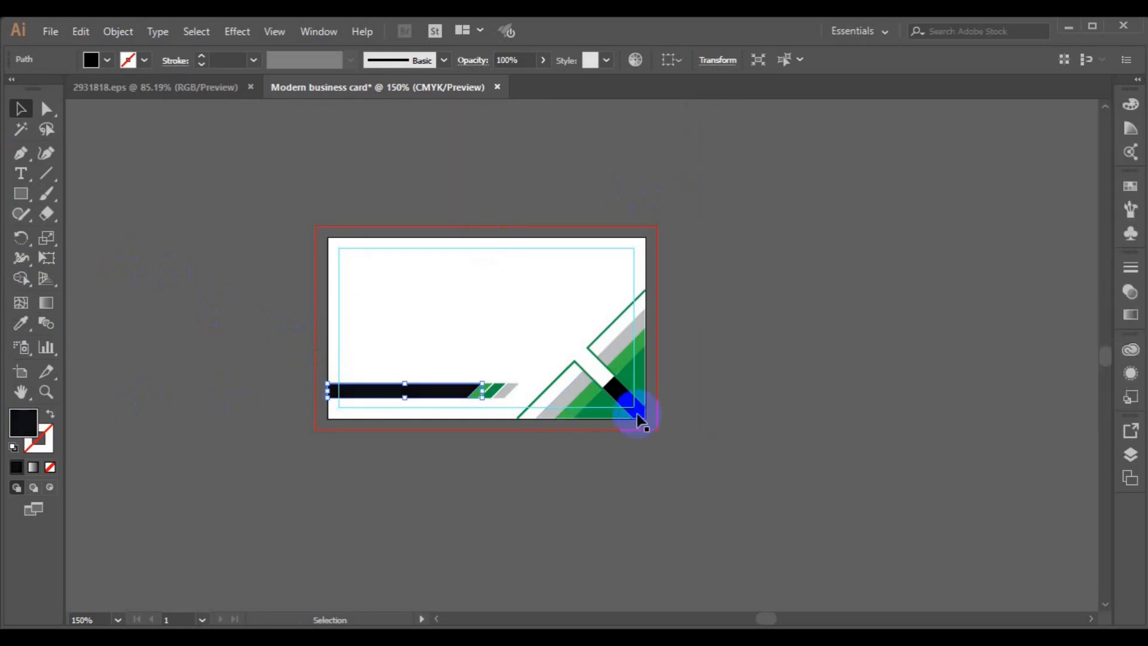
click(24, 320)
click(359, 387)
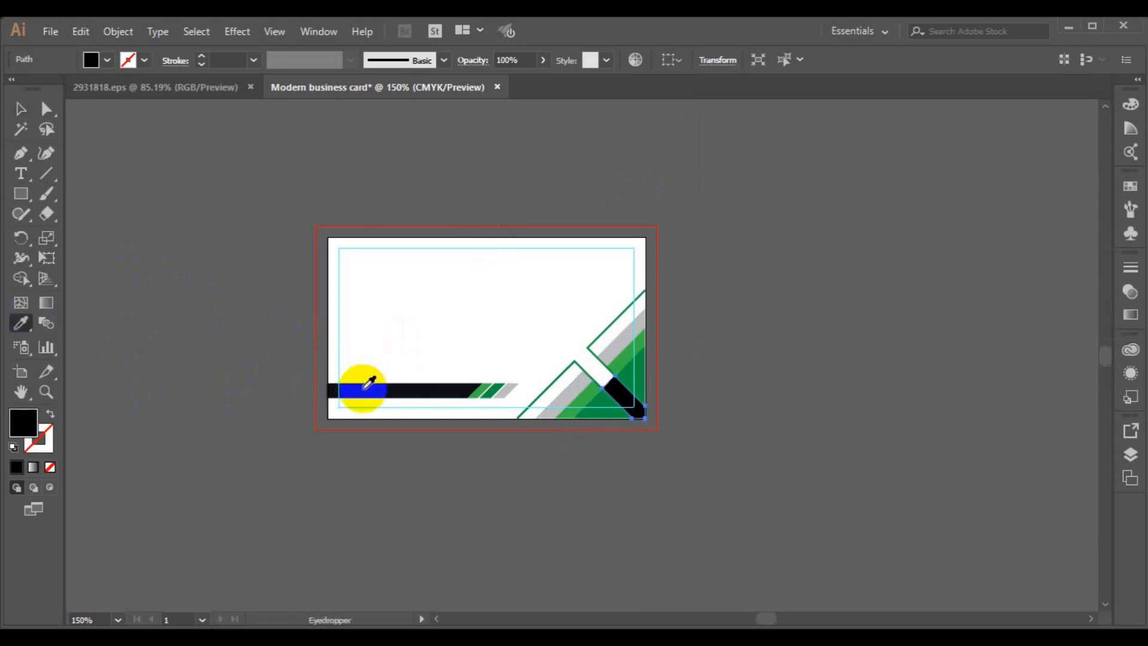
click(20, 108)
click(185, 278)
- Set the placeholder text to Roboto Bold and type the card holder's full name
click(589, 60)
text(roboto)
click(601, 121)
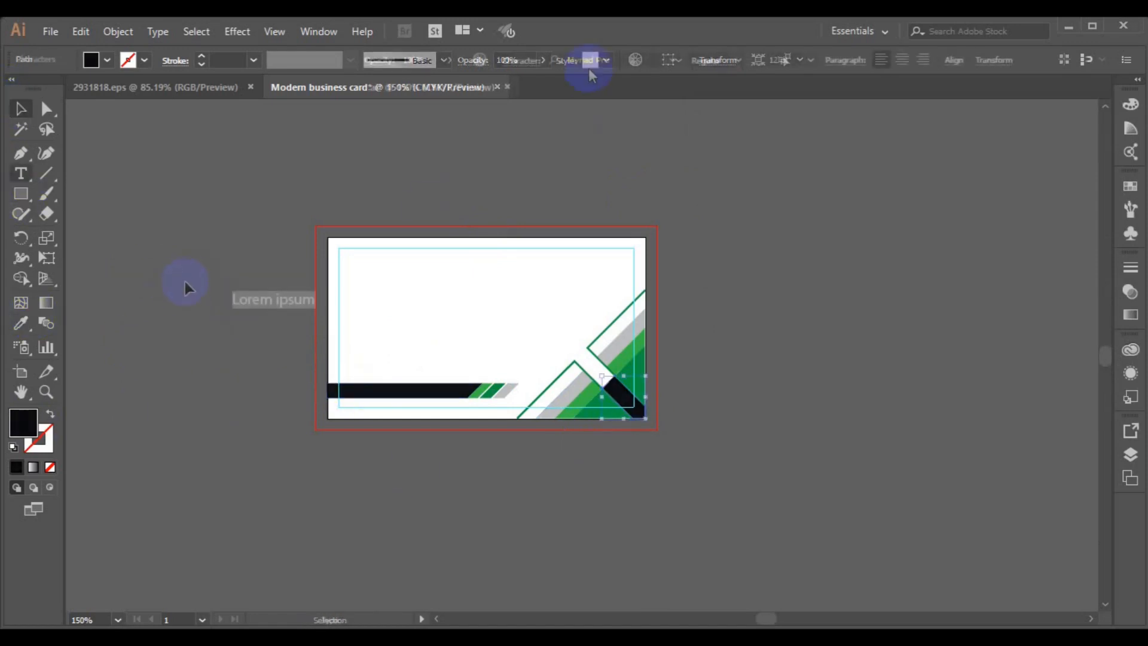
click(737, 61)
click(756, 208)
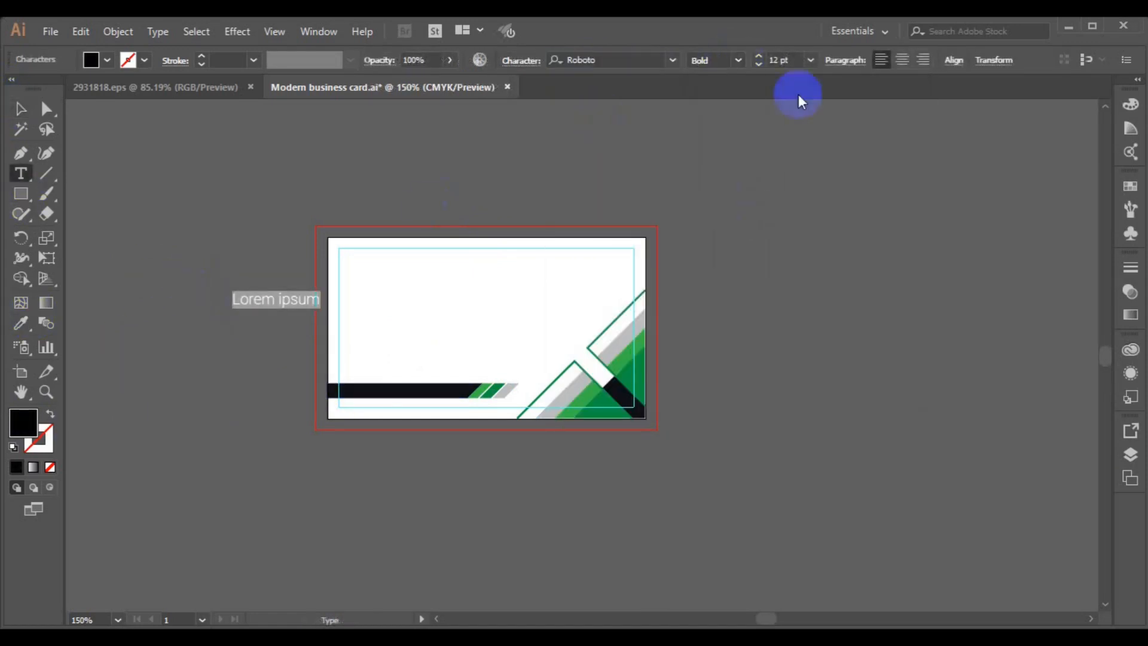
- Colour the first name green and move the name to the card's top-left corner
drag(279, 301, 225, 302)
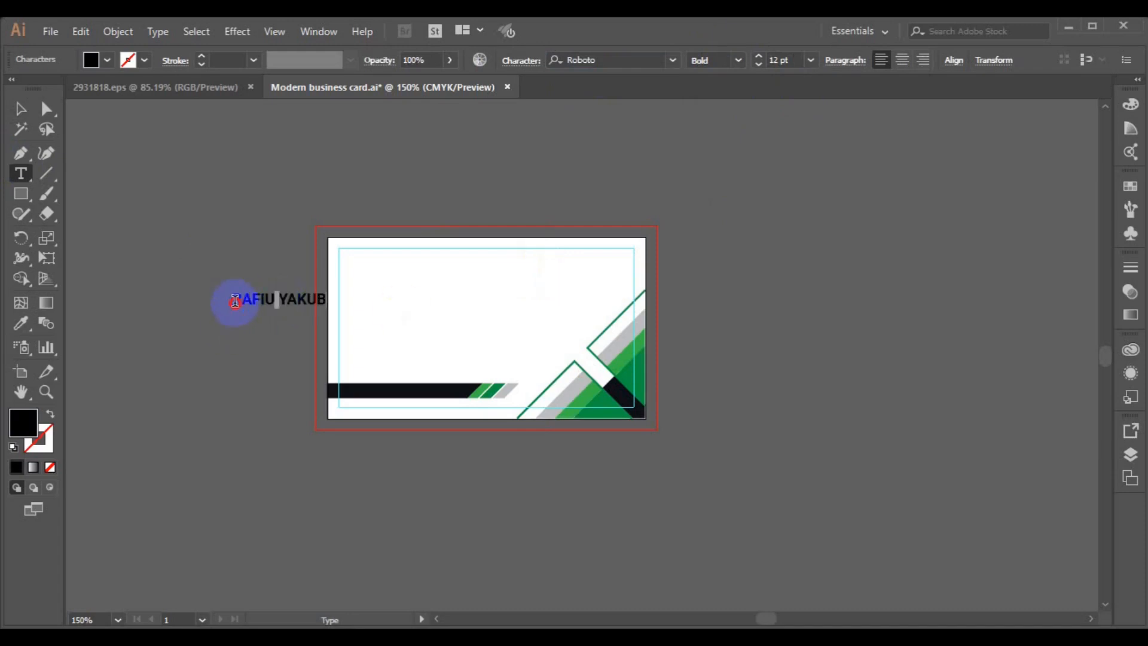
click(107, 60)
click(69, 108)
click(20, 109)
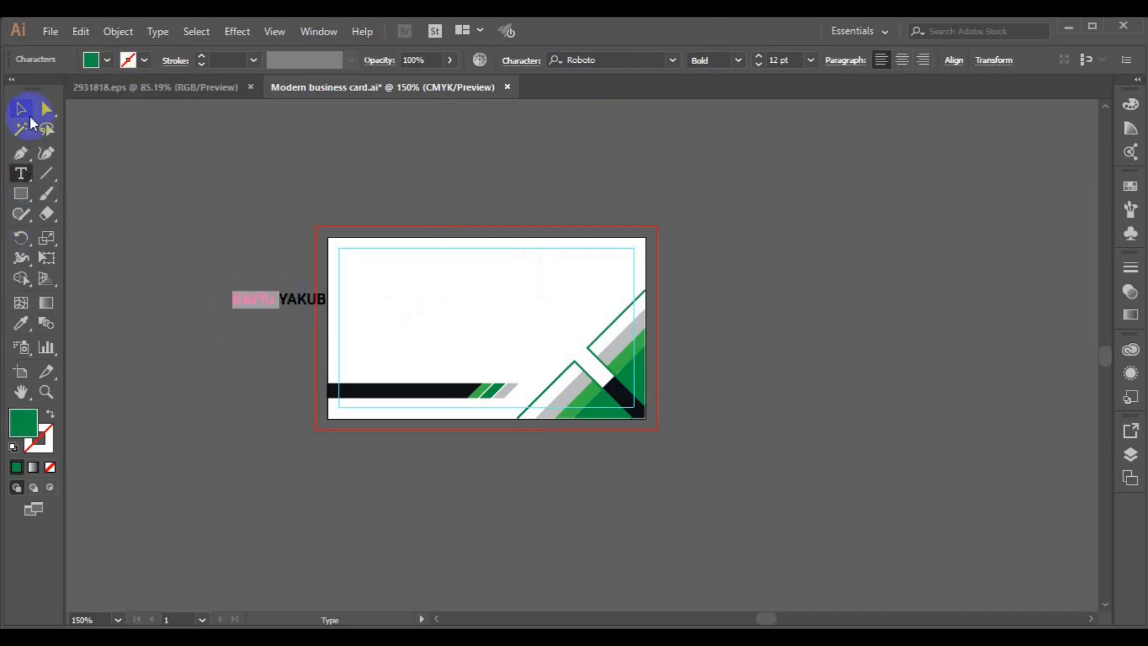
click(286, 300)
drag(285, 299, 384, 256)
- Make the surname Roboto Light and add a 'CREATIVE DIRECTOR' title at 6 pt
double_click(389, 261)
click(738, 59)
click(717, 97)
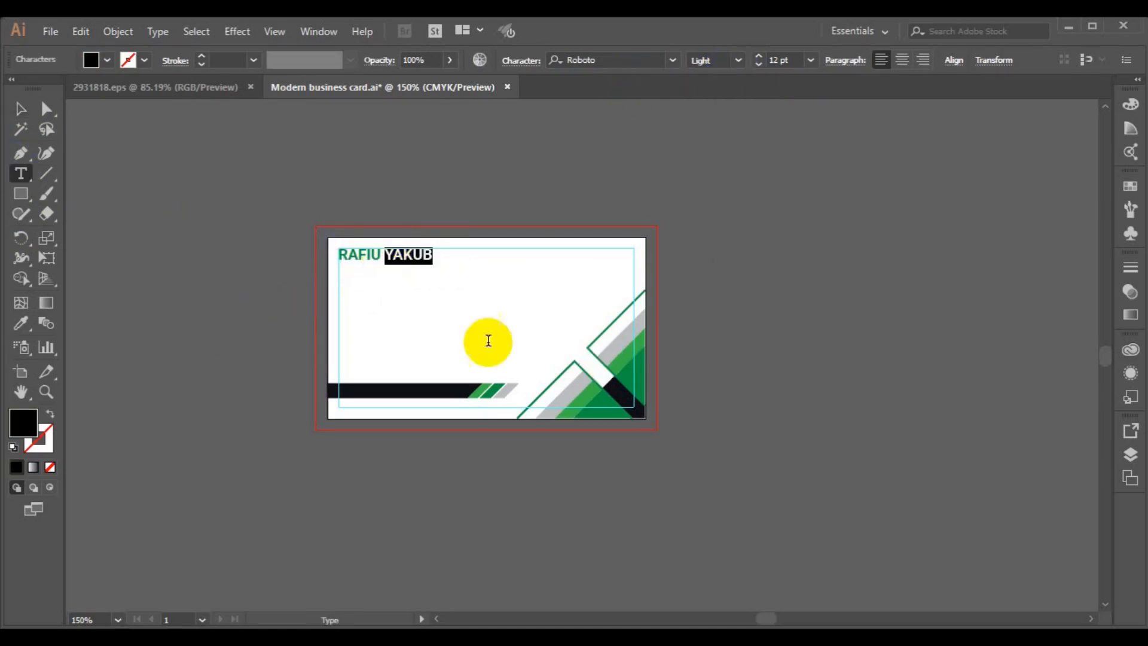
text(CREAT)
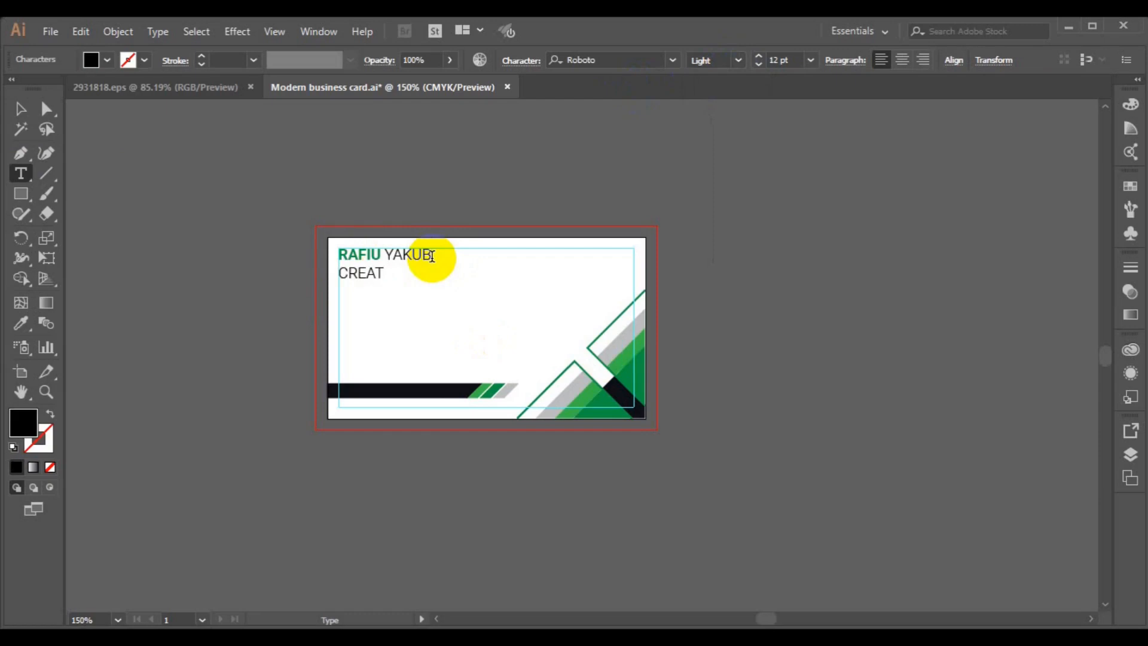
text(IVE DIRECTOR)
triple_click(341, 272)
click(810, 60)
click(832, 107)
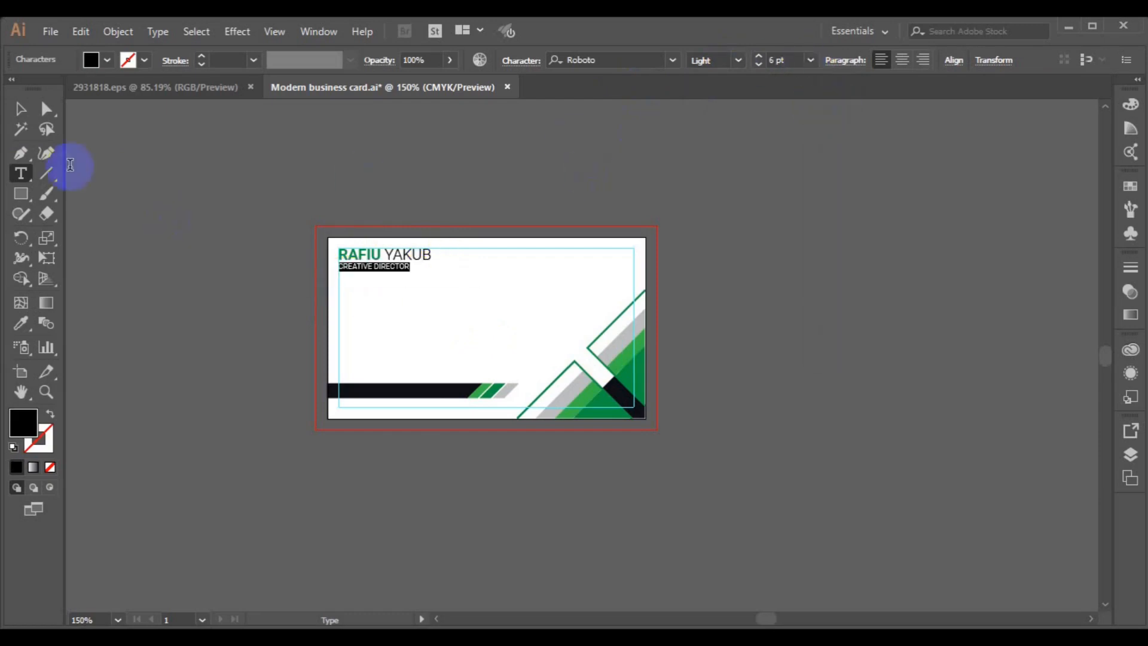
key(Escape)
- Zoom in and nudge the name and title slightly left and down
click(222, 328)
click(364, 264)
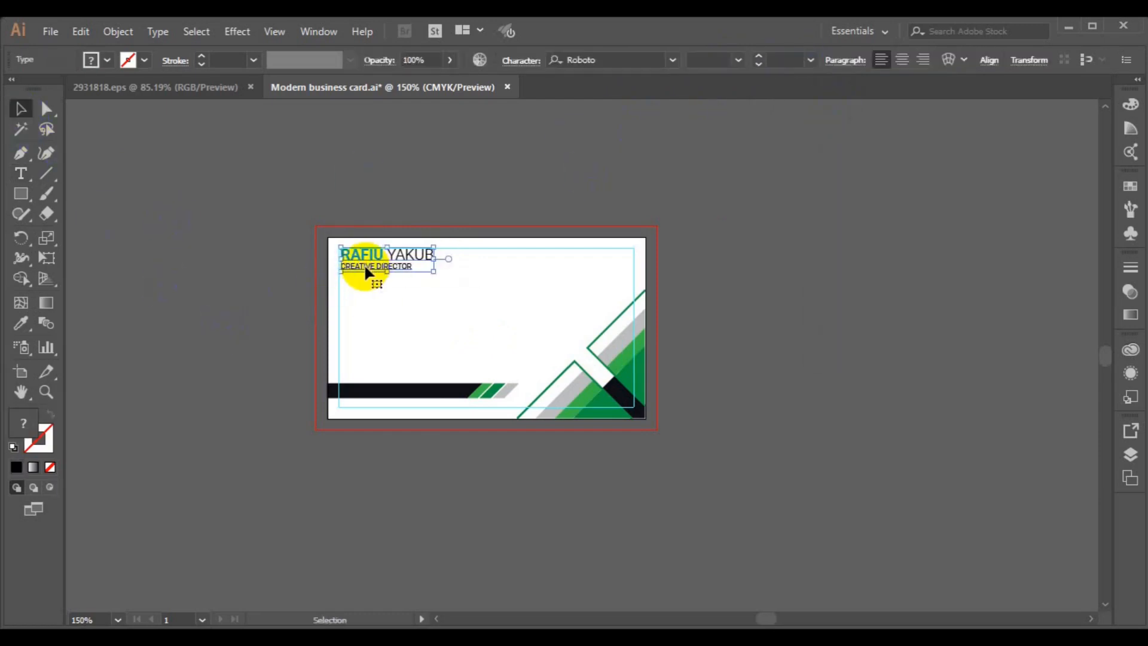
click(257, 328)
key(ctrl+=)
click(301, 225)
drag(299, 219, 301, 251)
click(180, 258)
- Draw a short line under the title with the Pen tool
key(m)
key(p)
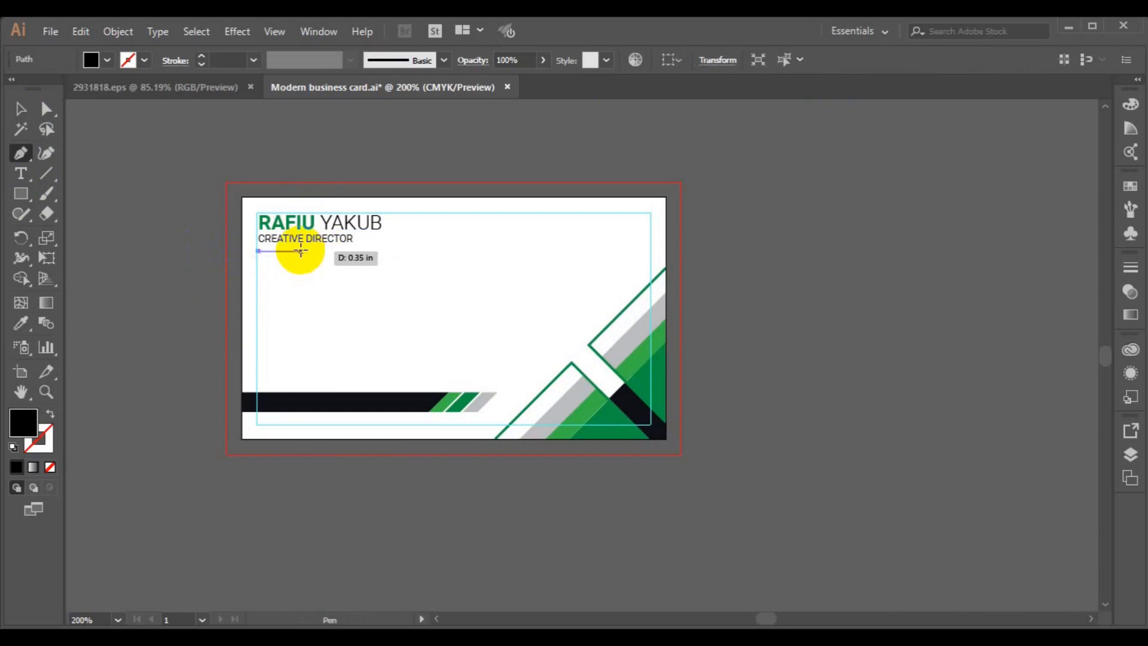
click(301, 251)
ctrl+click(164, 267)
click(144, 63)
click(22, 108)
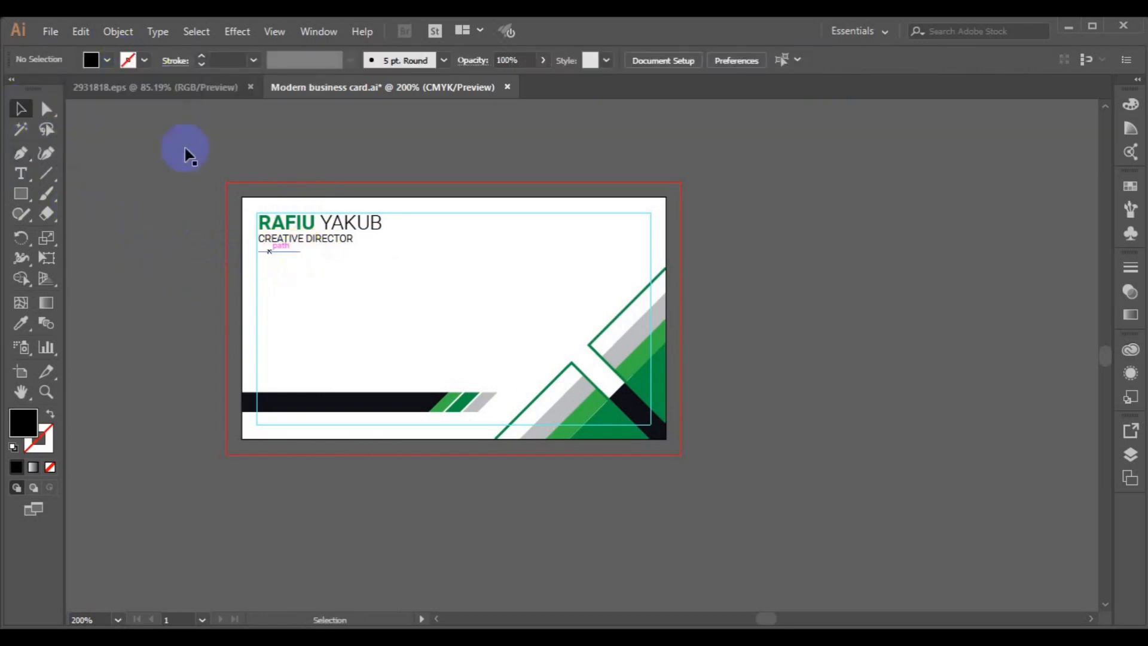
- Give the line a green stroke with no fill and move it slightly up
click(269, 253)
click(145, 60)
click(59, 100)
click(104, 60)
click(12, 89)
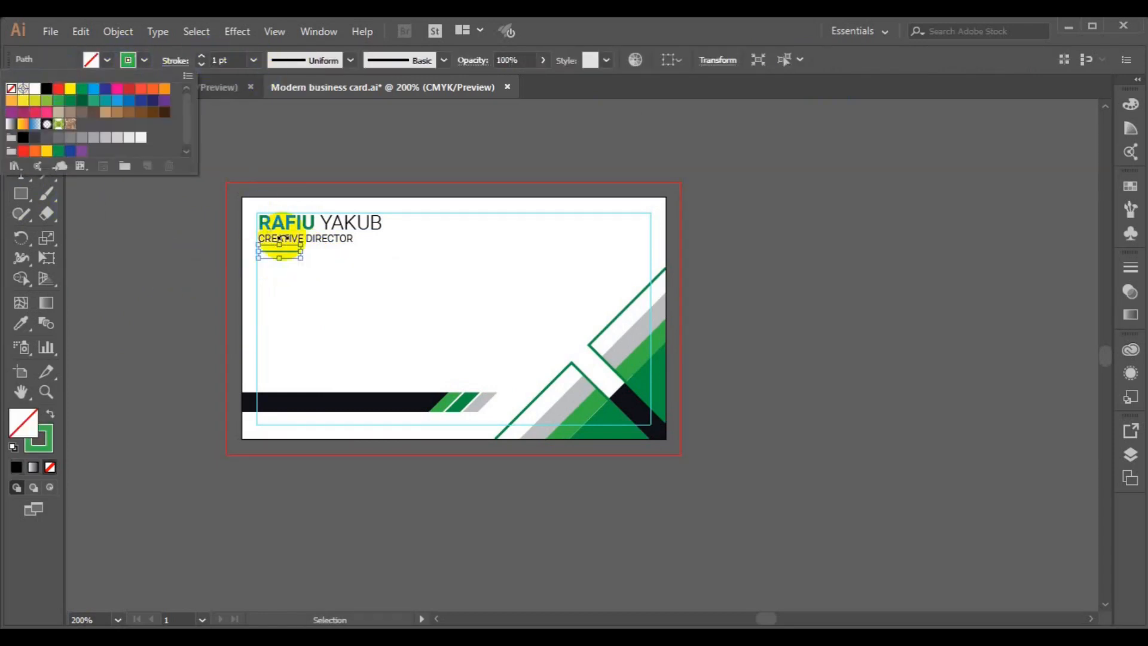
click(268, 256)
drag(269, 252, 270, 248)
- Nudge the title and green underline slightly right and down into position
shift+click(328, 234)
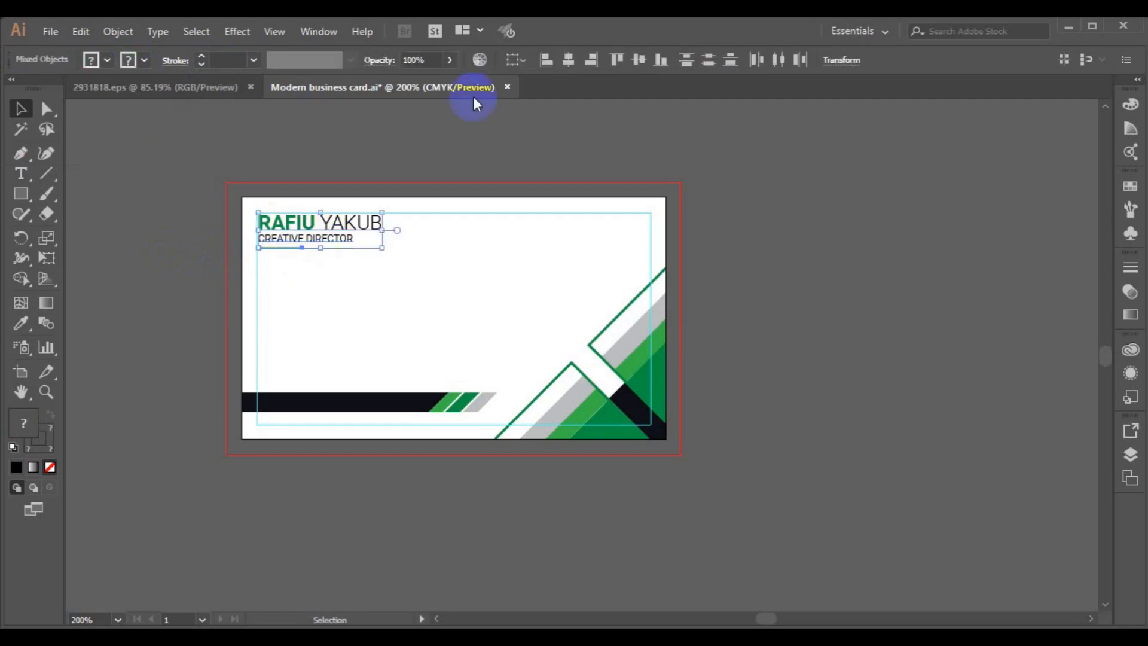
click(275, 247)
shift+click(321, 239)
key(Right)
key(Down)
click(220, 251)
click(278, 247)
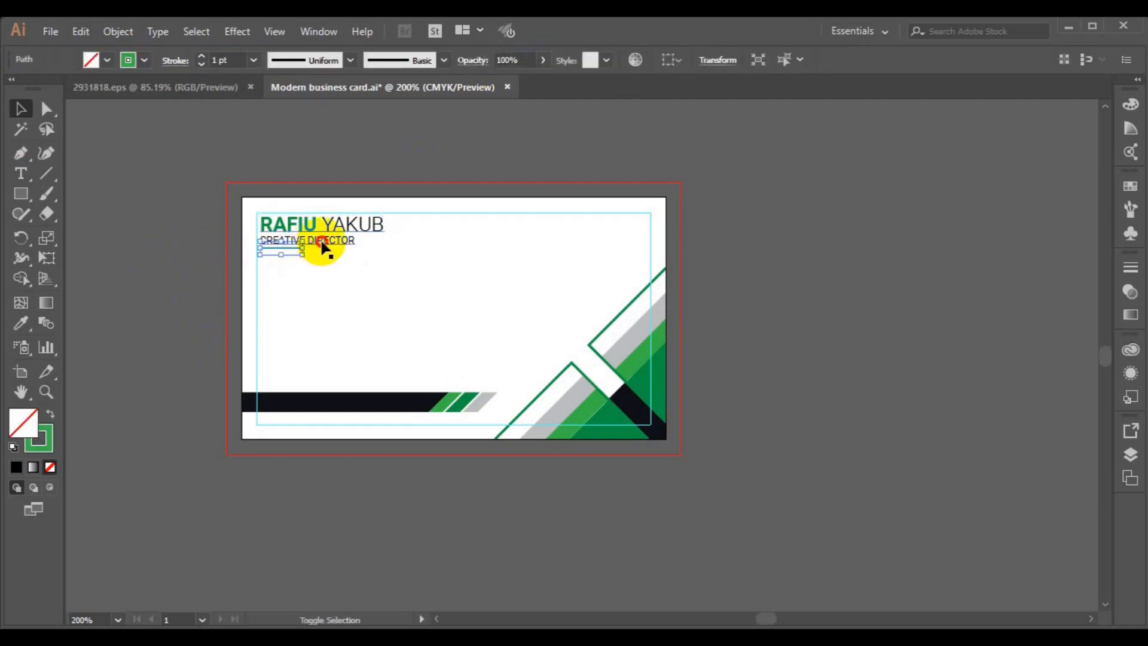
click(134, 307)
click(21, 194)
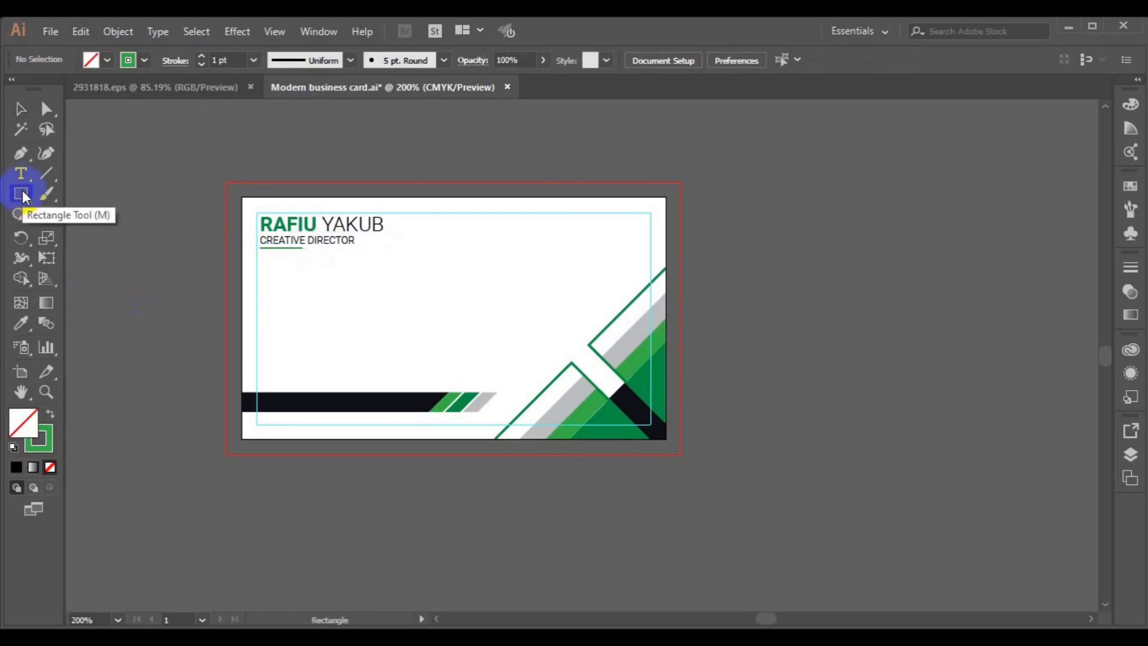
- Draw a tall rectangle with black fill and no stroke below the title
click(144, 61)
click(108, 61)
click(46, 89)
click(146, 62)
click(12, 88)
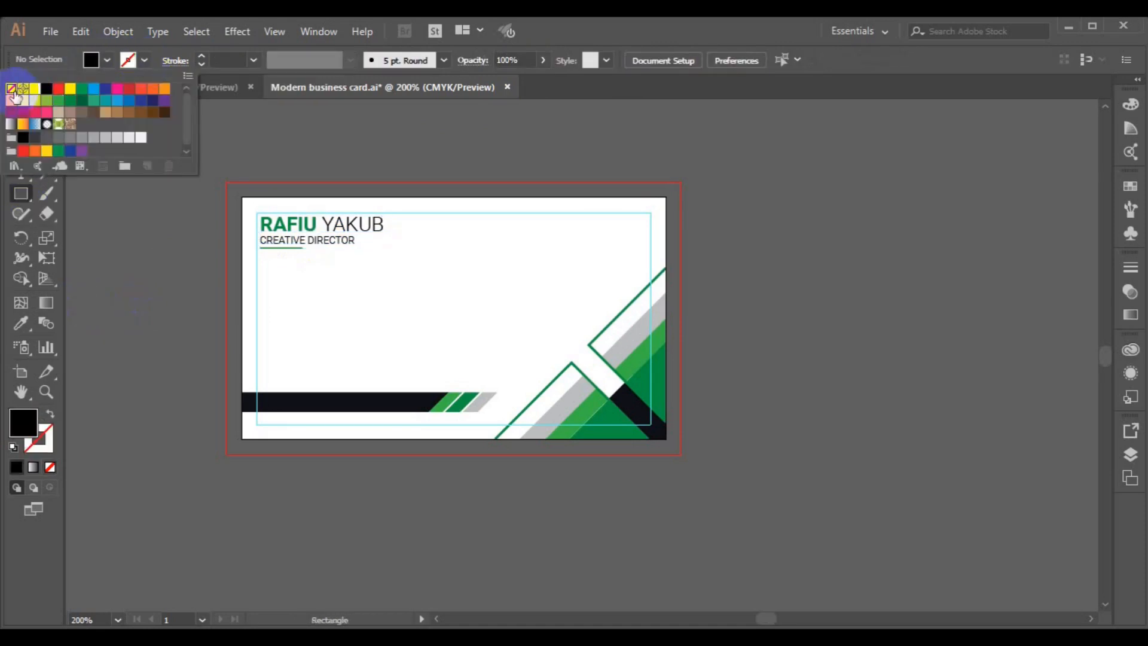
click(266, 264)
click(292, 350)
click(632, 367)
drag(258, 256, 298, 368)
- Split the rectangle into a 3-row grid with 0.1 in gaps between rows
click(117, 31)
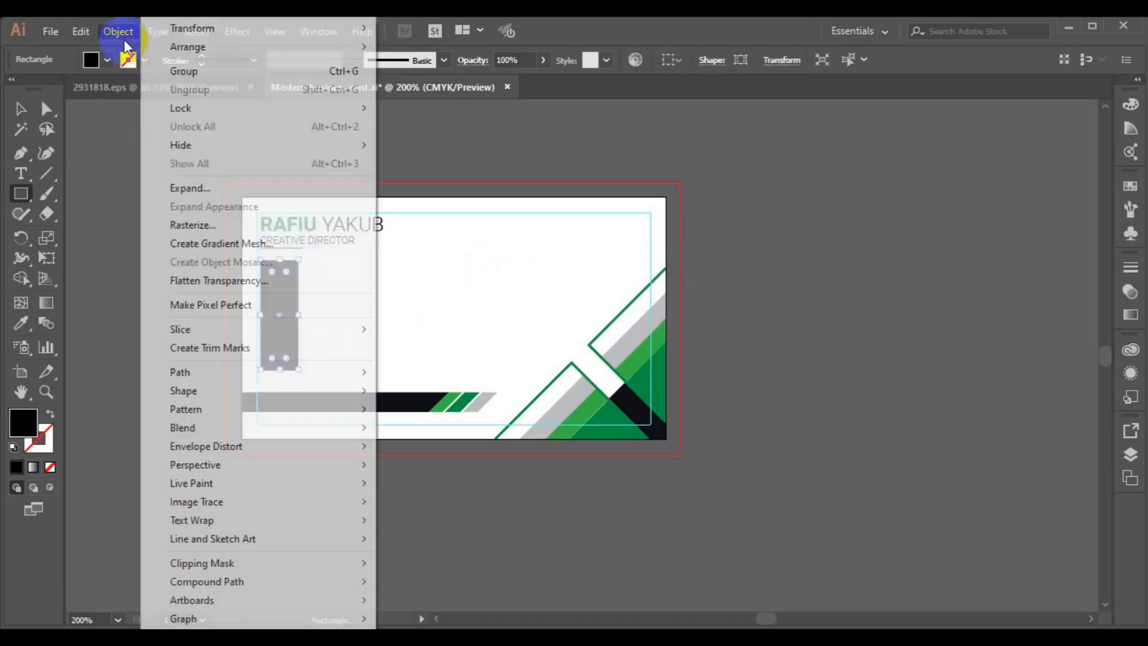
click(471, 554)
click(764, 343)
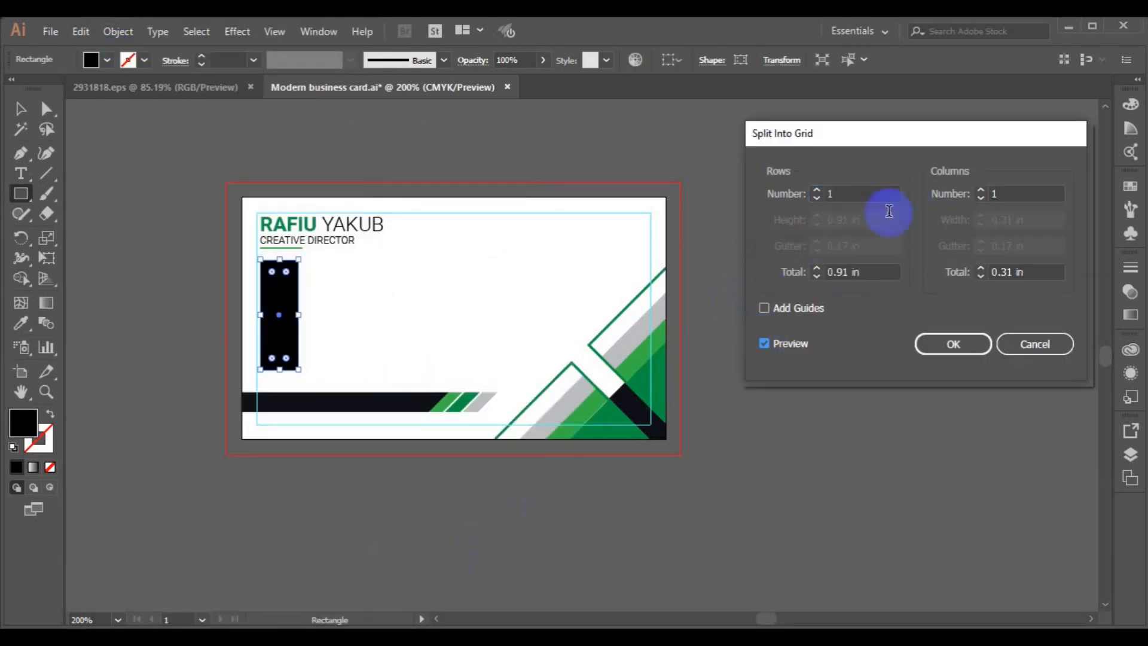
click(816, 190)
click(816, 190)
click(816, 251)
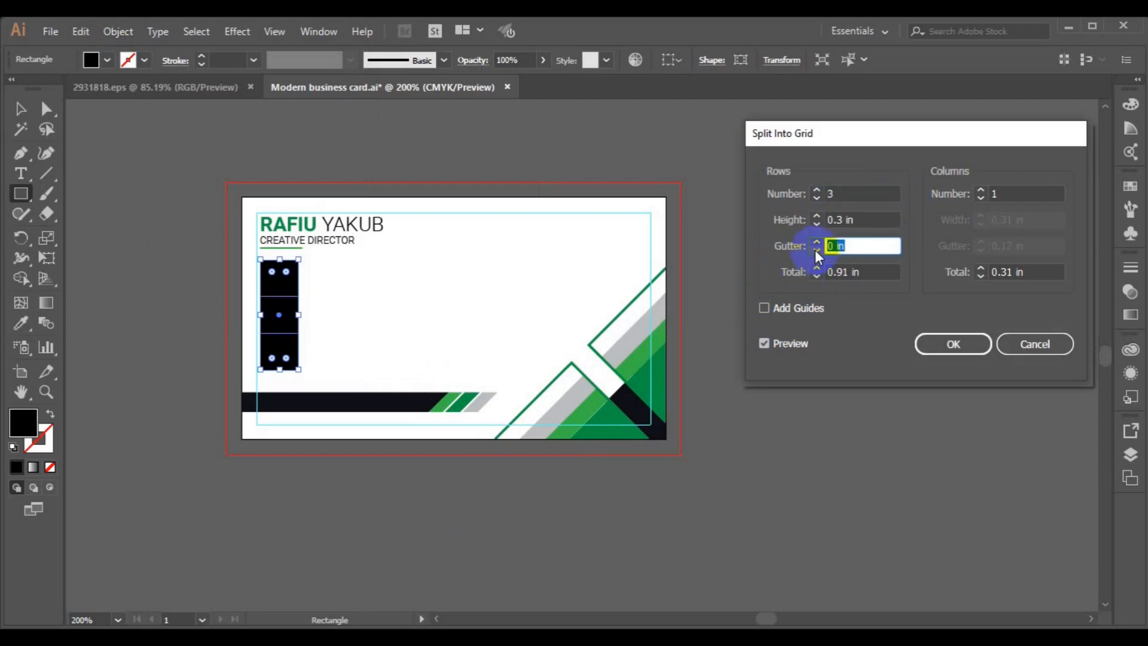
click(817, 242)
click(817, 224)
click(817, 224)
click(816, 216)
click(816, 216)
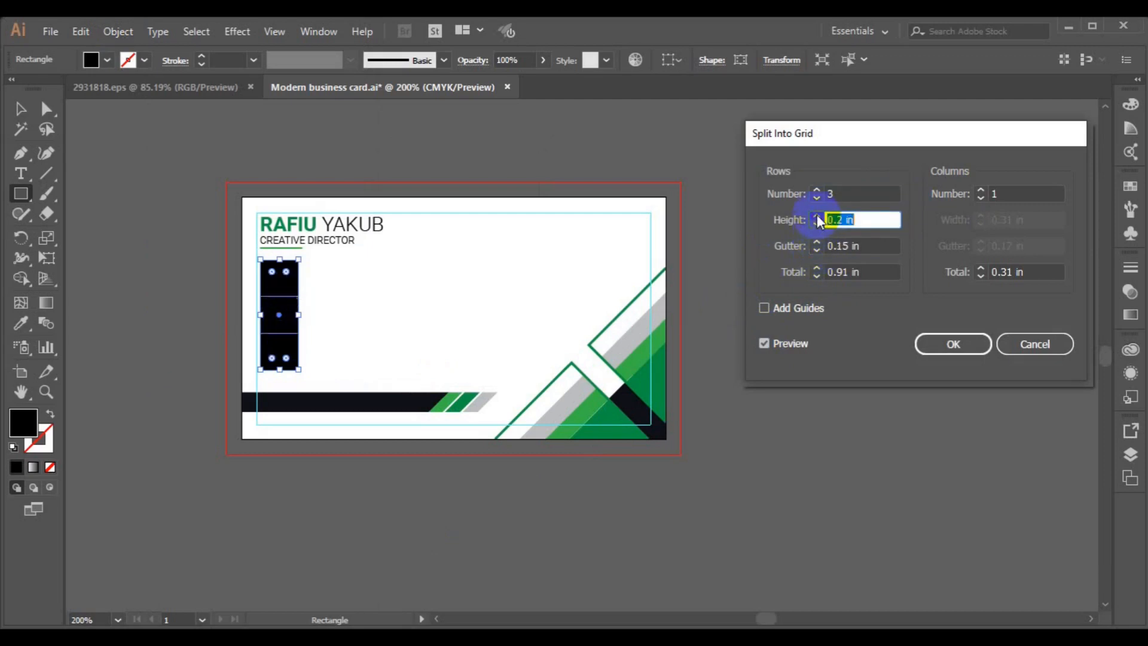
click(818, 242)
click(816, 276)
click(816, 277)
click(816, 276)
click(818, 268)
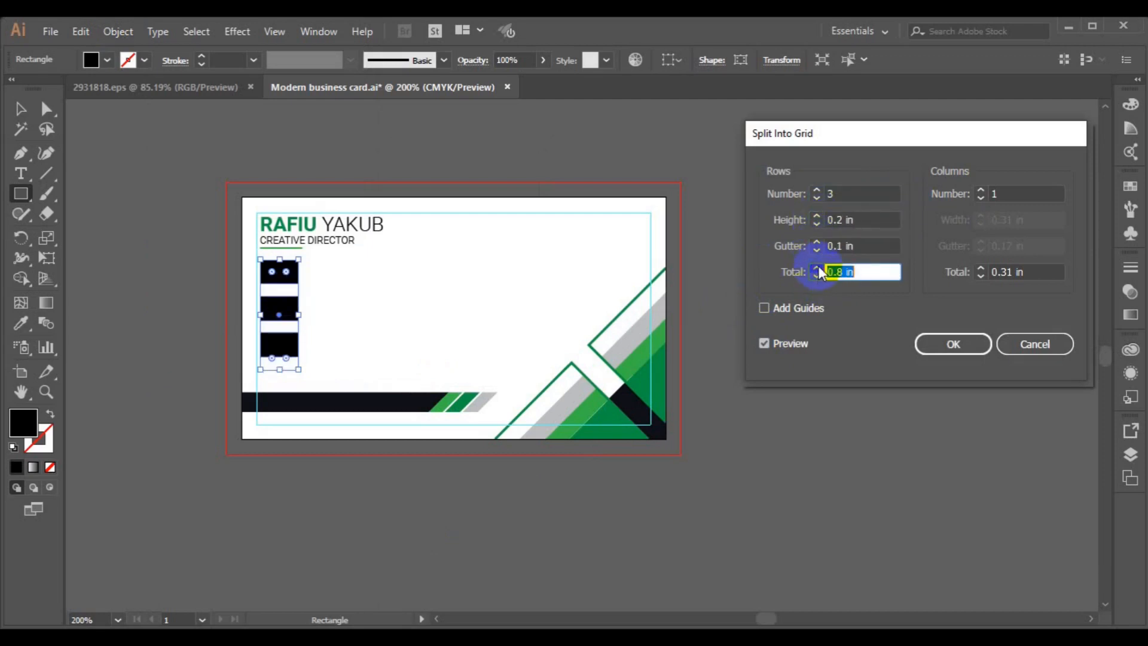
click(817, 268)
click(817, 268)
click(956, 347)
- Round the corners of all three black rectangles
click(20, 108)
click(280, 362)
shift+click(290, 328)
shift+click(290, 280)
click(46, 110)
drag(271, 271, 272, 273)
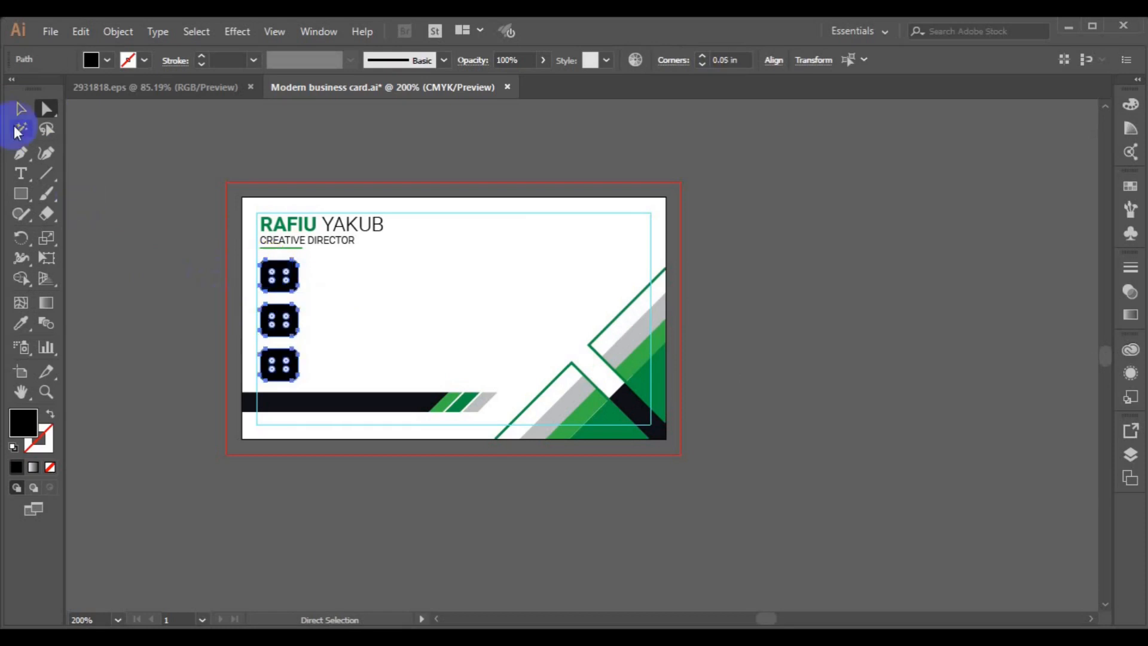
click(20, 109)
click(320, 418)
drag(288, 283, 289, 320)
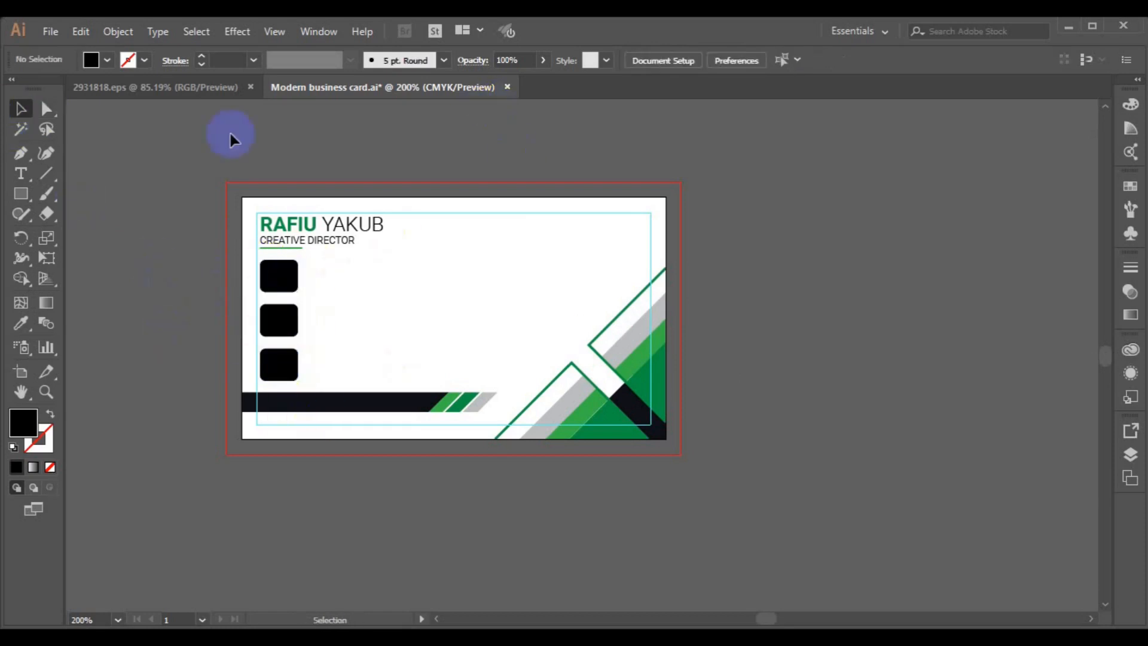
key(ctrl+Tab)
- Ungroup the icon sheet and copy the phone, house and globe icons
click(118, 31)
click(223, 90)
click(712, 355)
click(117, 31)
click(190, 89)
shift+click(712, 308)
shift+click(714, 411)
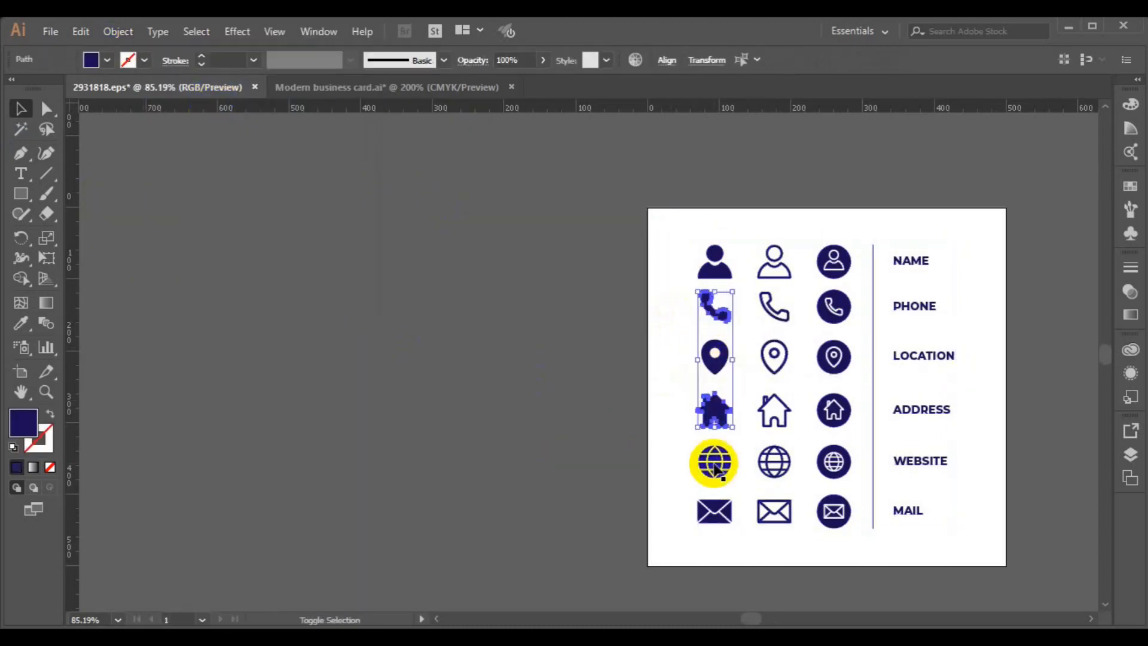
key(ctrl+c)
- Paste the icons onto the business card, scale them down and move them left
click(333, 87)
key(ctrl+v)
drag(622, 568, 608, 485)
key(ctrl+z)
key(ctrl+z)
key(ctrl+v)
drag(624, 569, 596, 508)
drag(580, 385, 437, 328)
- Scale the icon group down slightly and ungroup the three icons
key(ctrl+=)
drag(606, 482, 600, 477)
click(119, 32)
click(207, 90)
click(534, 270)
- Place the phone icon in the first box, fill it white, and make that box green
drag(587, 287, 345, 330)
click(107, 60)
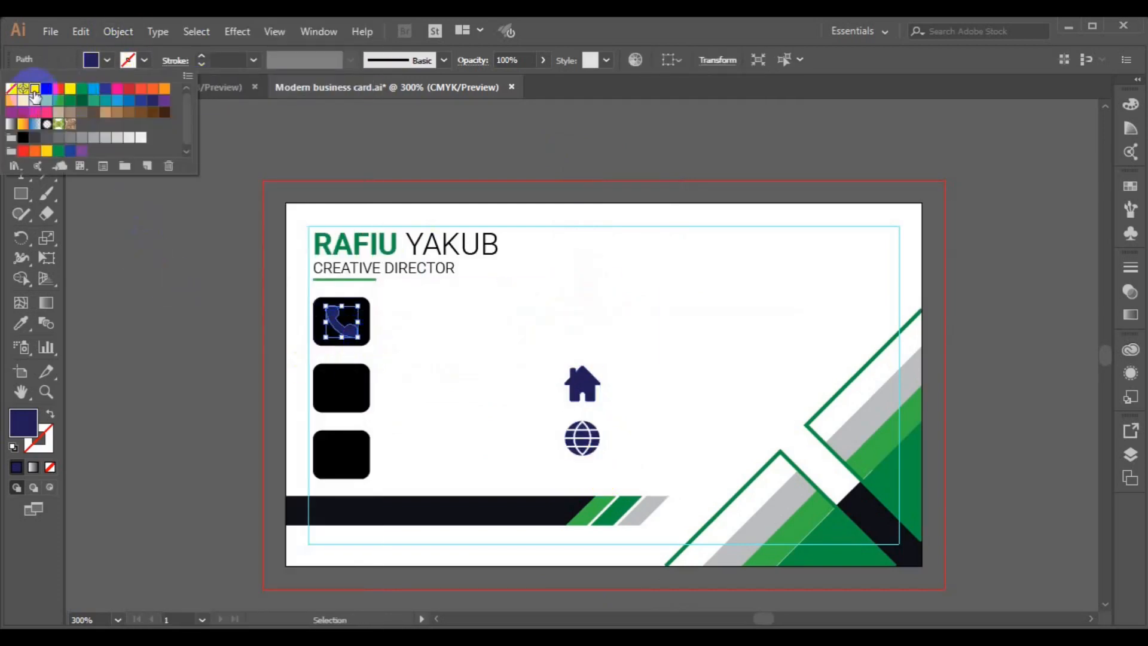
click(34, 95)
click(302, 346)
click(346, 321)
click(21, 323)
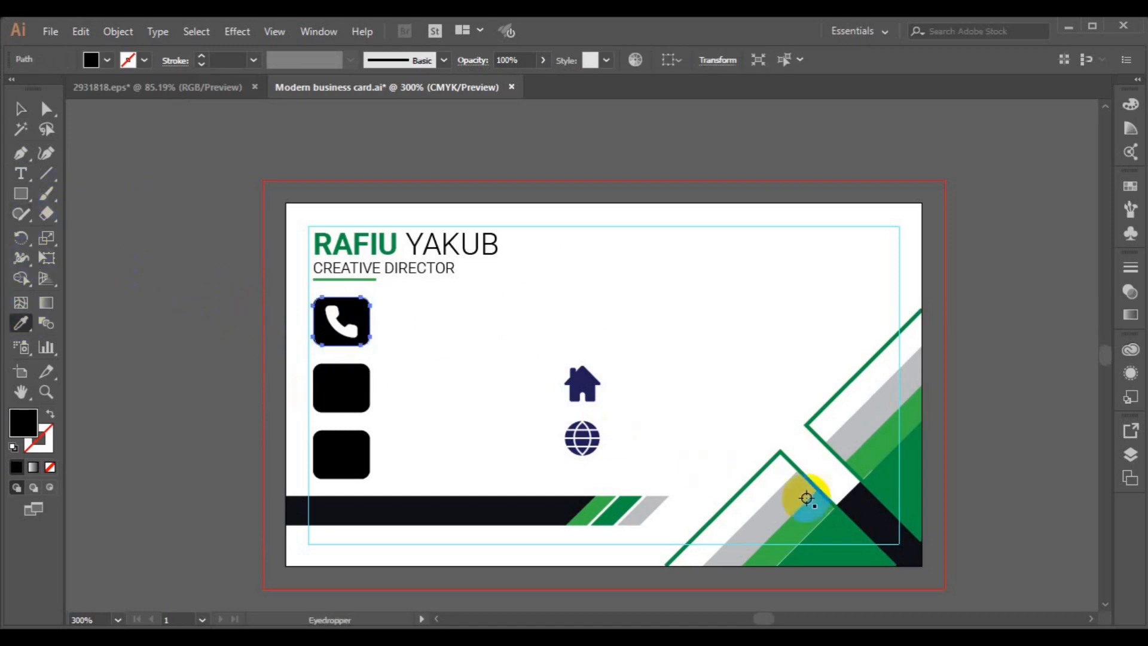
click(813, 510)
- Move the house icon into the second box and fill it white
drag(581, 386, 372, 412)
click(107, 60)
click(36, 87)
click(166, 262)
shift+click(366, 408)
click(666, 60)
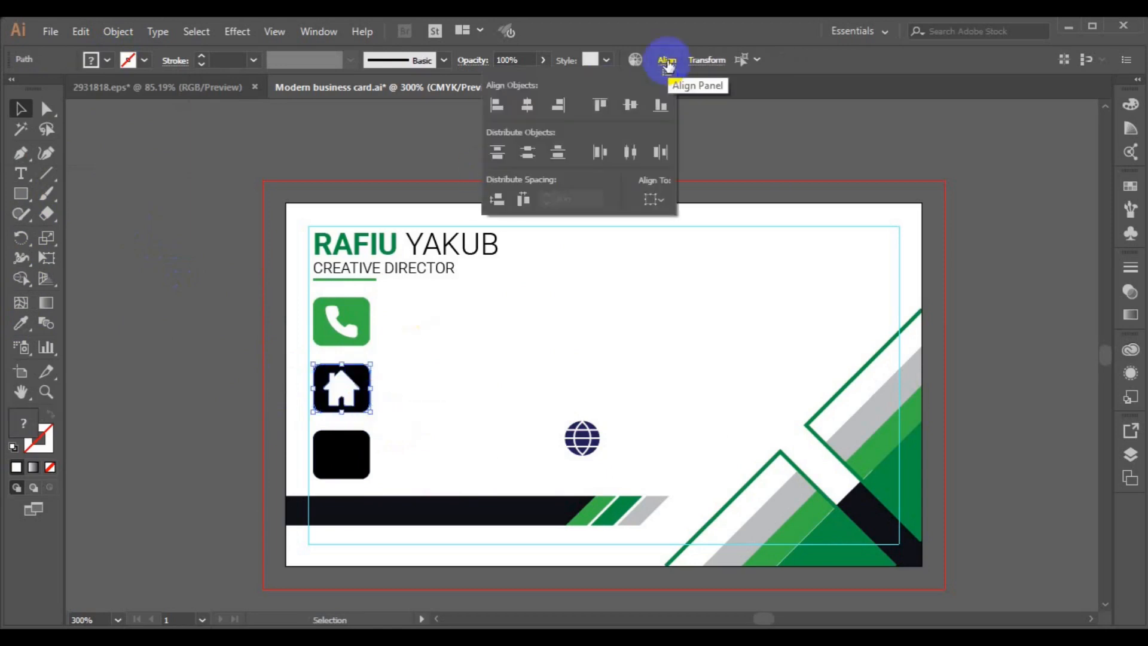
click(264, 289)
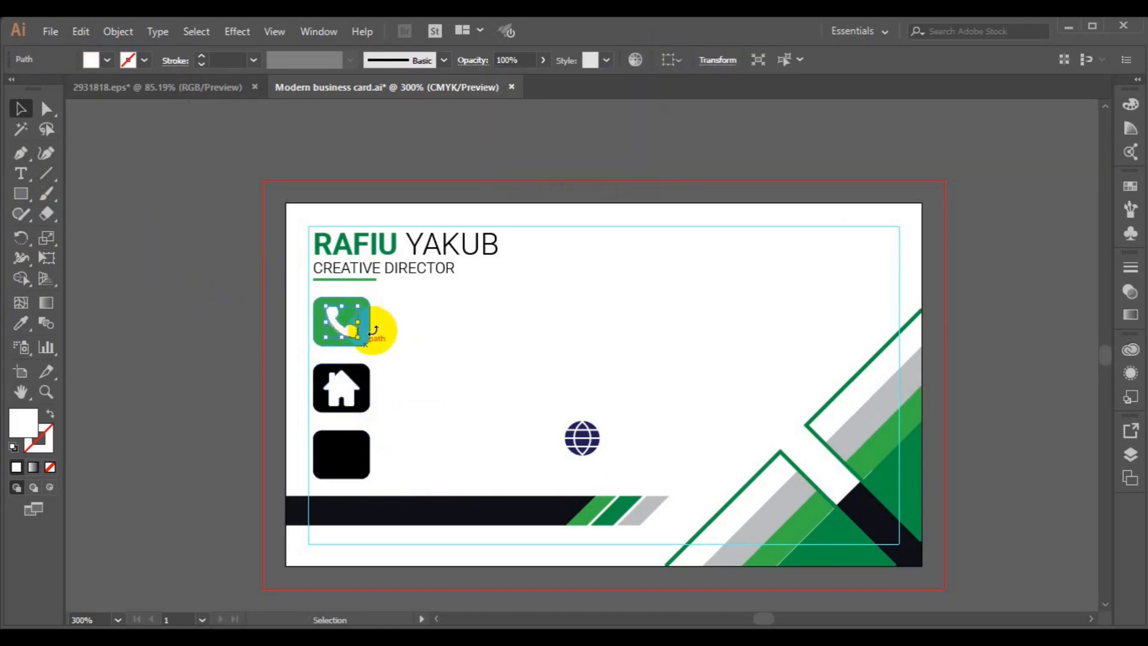
- Centre the phone icon horizontally and vertically within its green box
shift+click(369, 333)
click(668, 61)
click(634, 105)
click(527, 105)
click(366, 447)
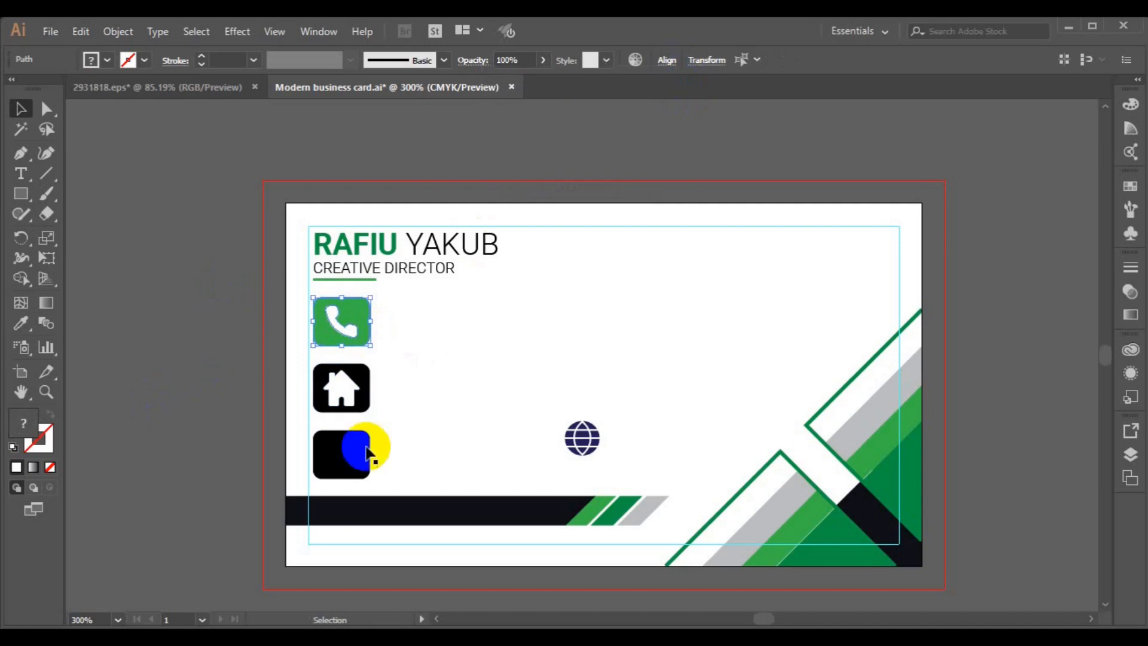
click(353, 336)
click(232, 344)
click(323, 327)
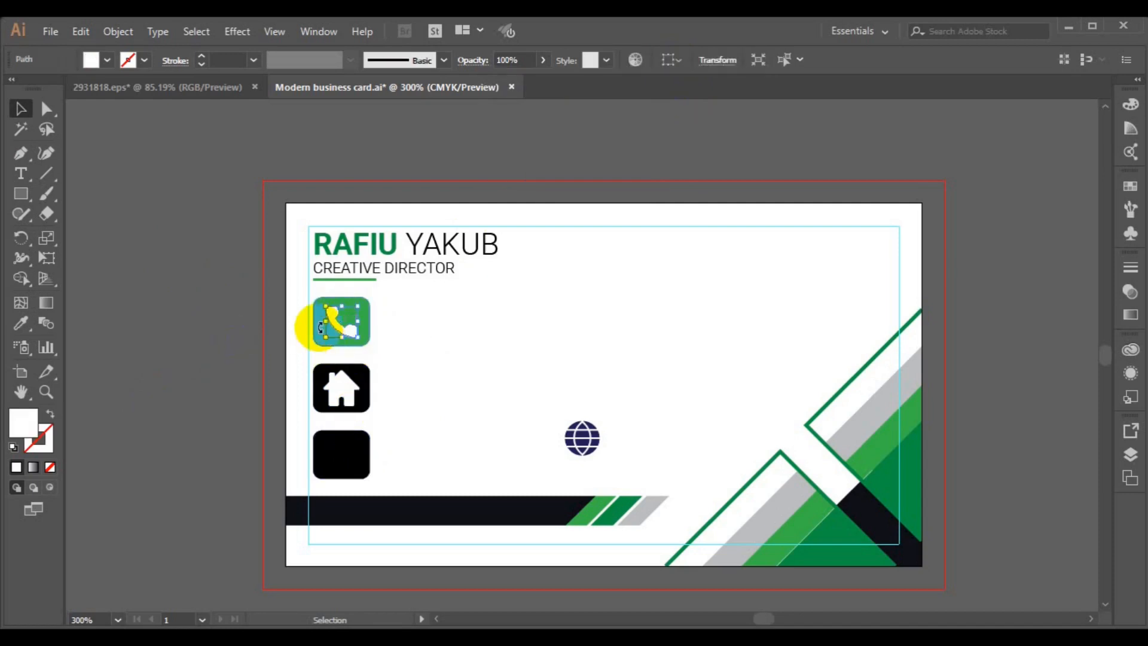
click(352, 337)
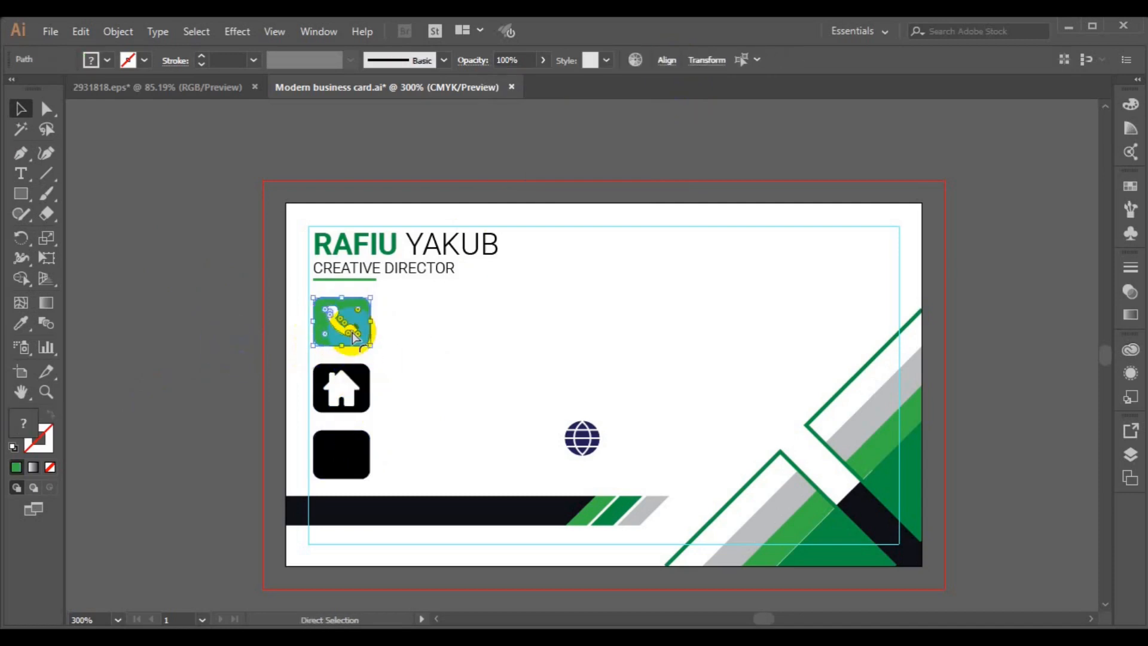
key(v)
click(502, 426)
- Put the globe on the bottom box, make it white, and turn that box green
drag(576, 439, 339, 453)
click(21, 323)
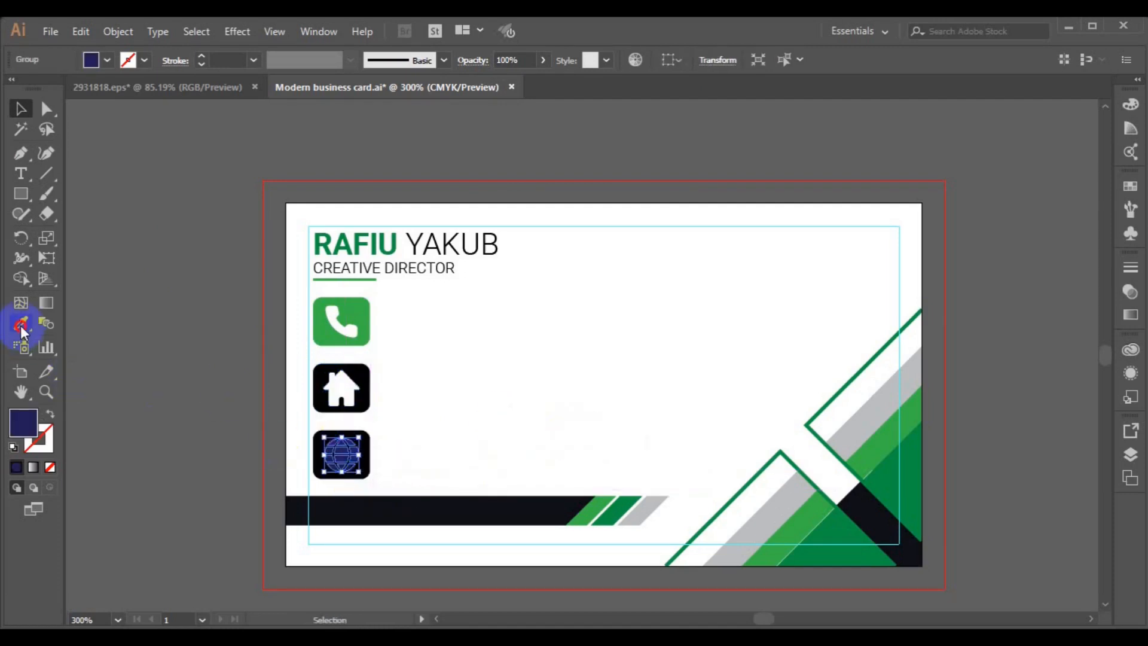
click(341, 391)
key(v)
click(377, 449)
click(365, 453)
click(21, 324)
click(324, 337)
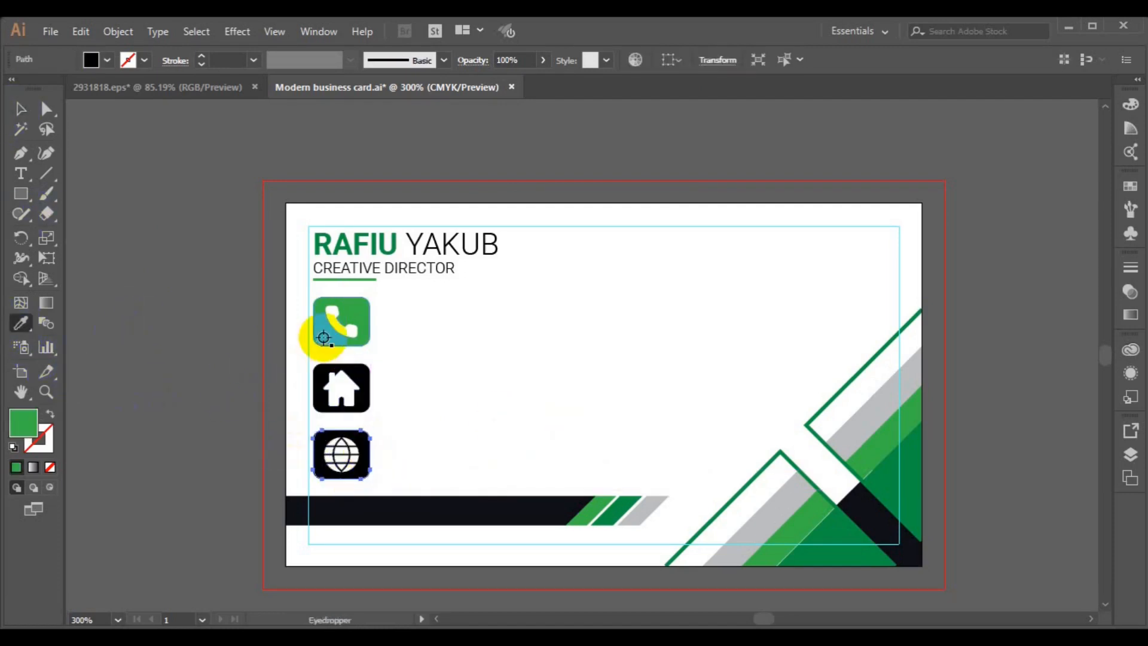
click(18, 112)
click(666, 60)
click(227, 403)
- Group the globe with its box and shrink all three icon boxes together
key(ctrl+g)
shift+click(330, 396)
shift+click(339, 326)
drag(365, 472, 363, 440)
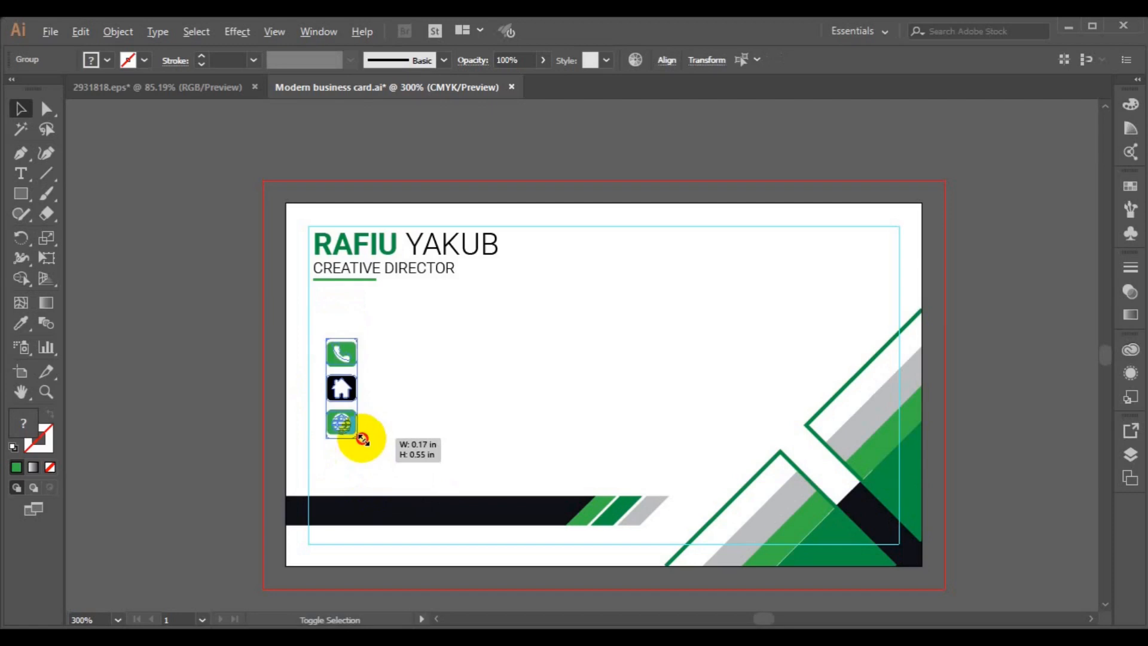
- Move the icon set beneath the title and left-align it with the name block
drag(325, 371, 333, 359)
click(358, 281)
shift+click(345, 312)
click(554, 63)
click(239, 331)
- Ungroup the icon set so the phone icon can be selected on its own
click(341, 320)
click(117, 32)
click(196, 90)
click(161, 287)
click(328, 332)
click(186, 310)
click(330, 324)
click(163, 270)
- Add a phone-number text line beside the phone icon and nudge it into place
click(21, 174)
click(392, 316)
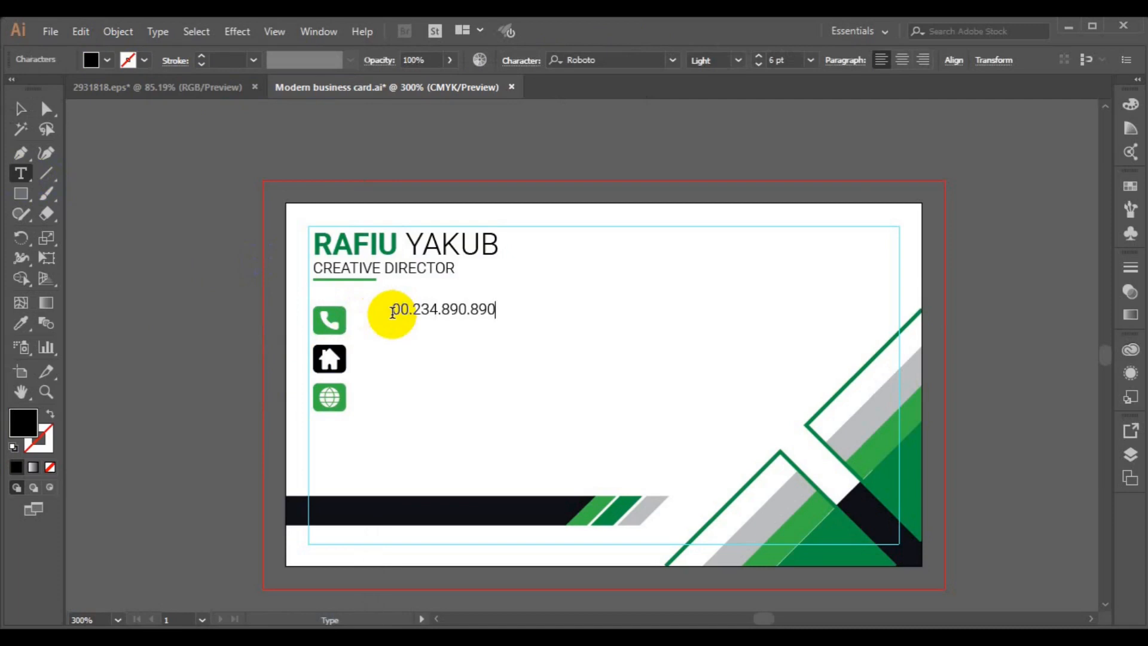
key(v)
drag(423, 329, 393, 333)
key(Down)
key(Down)
- Set the icon set aside off the card and draw a small green square beside the numbers
click(333, 328)
drag(335, 399, 202, 414)
click(129, 278)
click(21, 193)
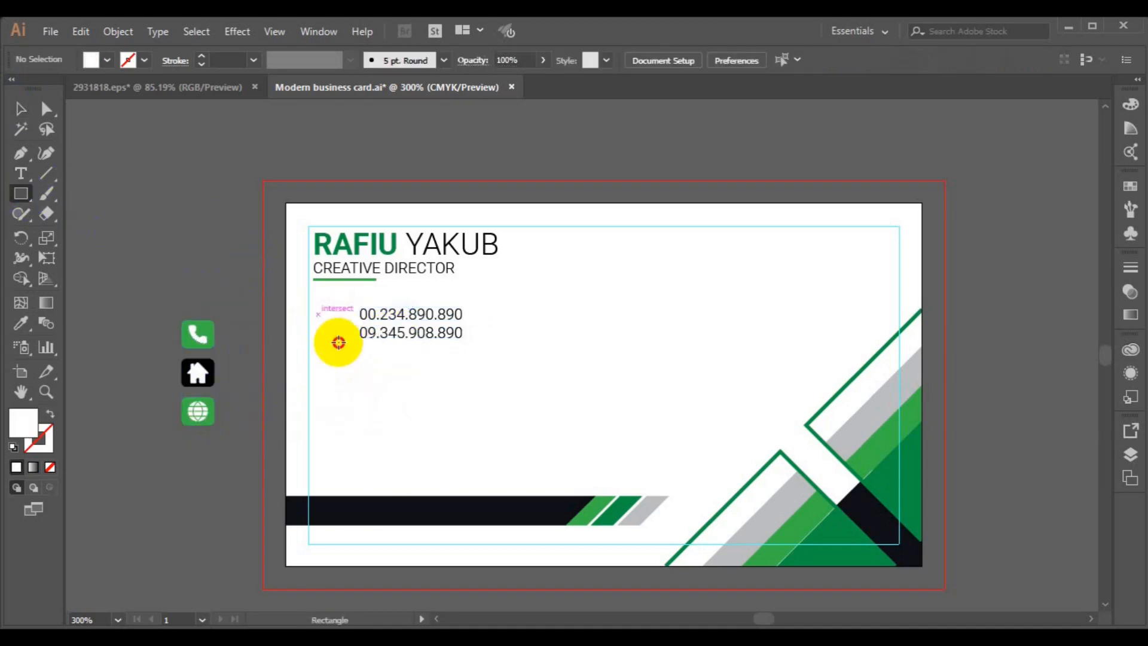
drag(338, 342, 339, 343)
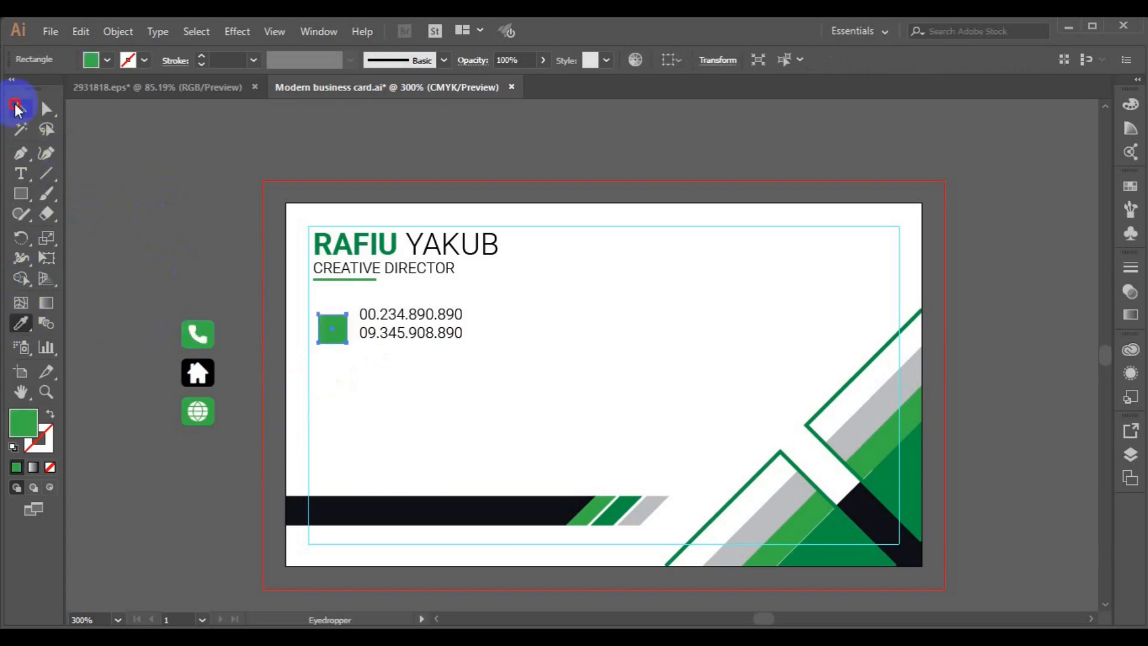
click(15, 108)
click(125, 284)
- Place the phone icon on the green square and bring it to the front
click(205, 339)
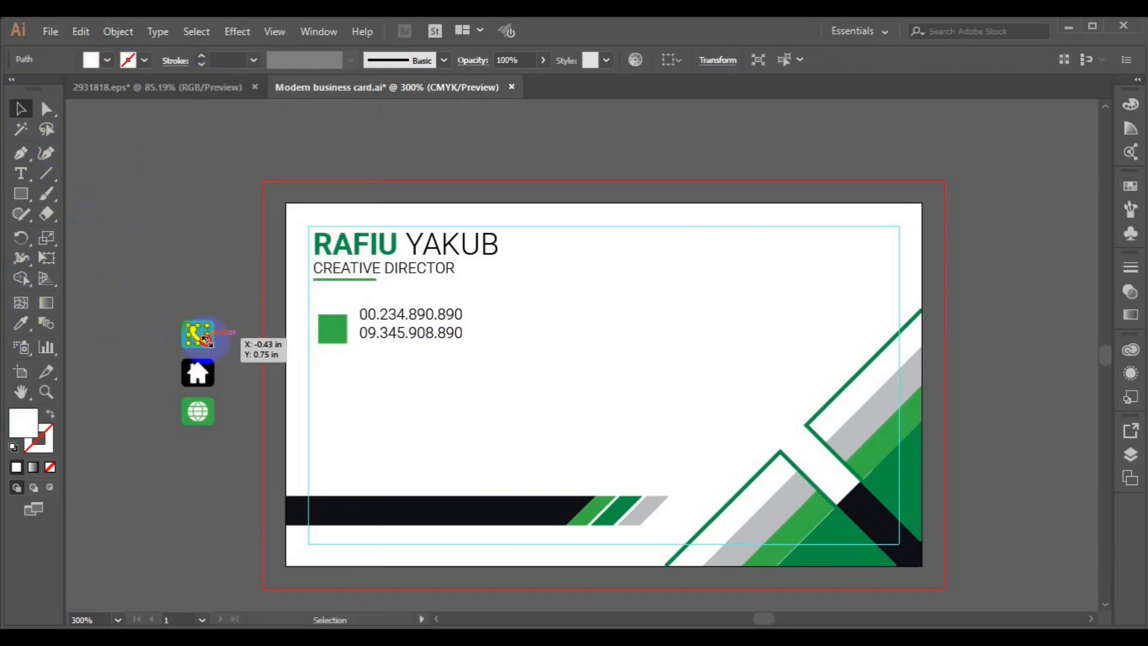
drag(205, 339, 330, 327)
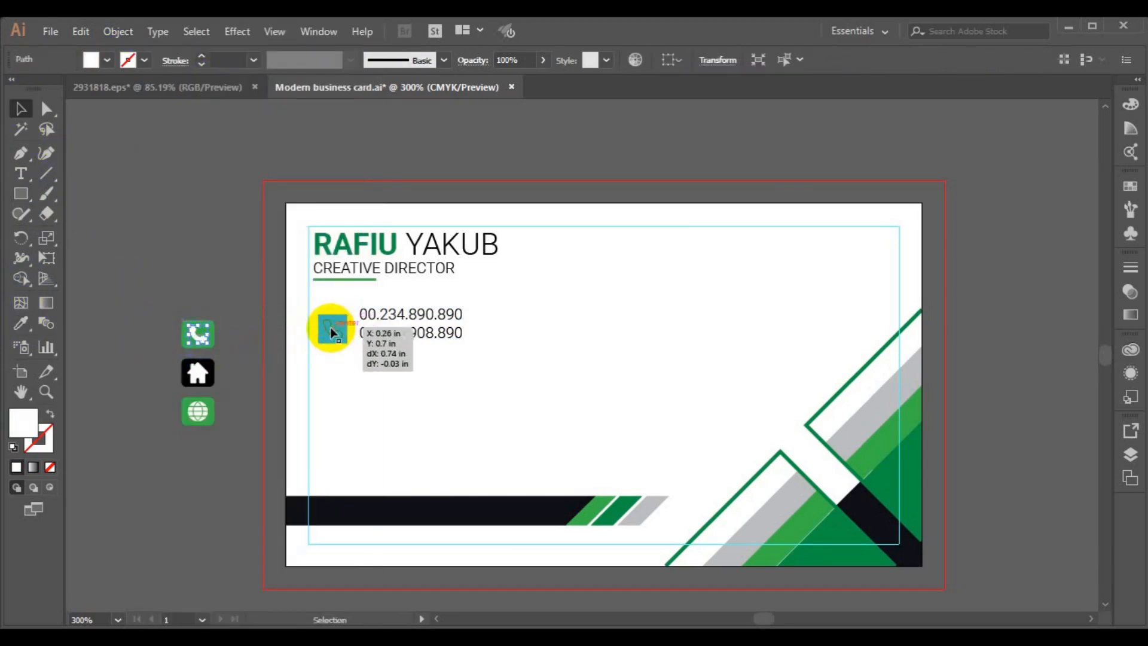
right_click(330, 327)
click(555, 544)
click(175, 300)
- Vertically centre the square with the phone numbers, group them, and left-align with the name block
click(339, 337)
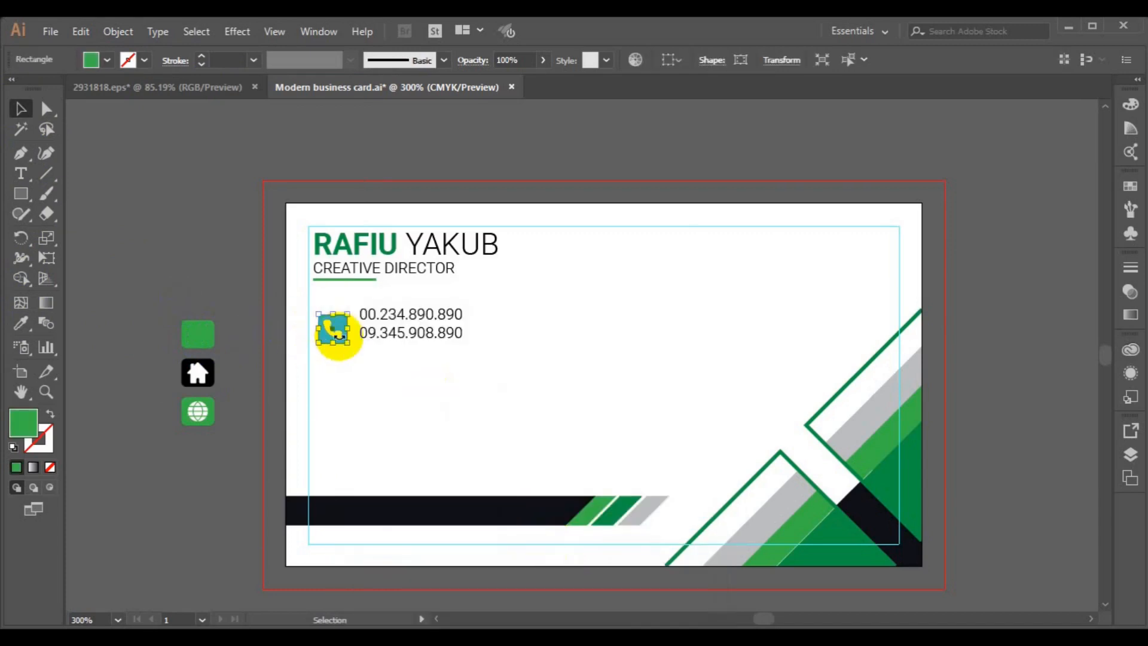
shift+click(377, 335)
click(637, 60)
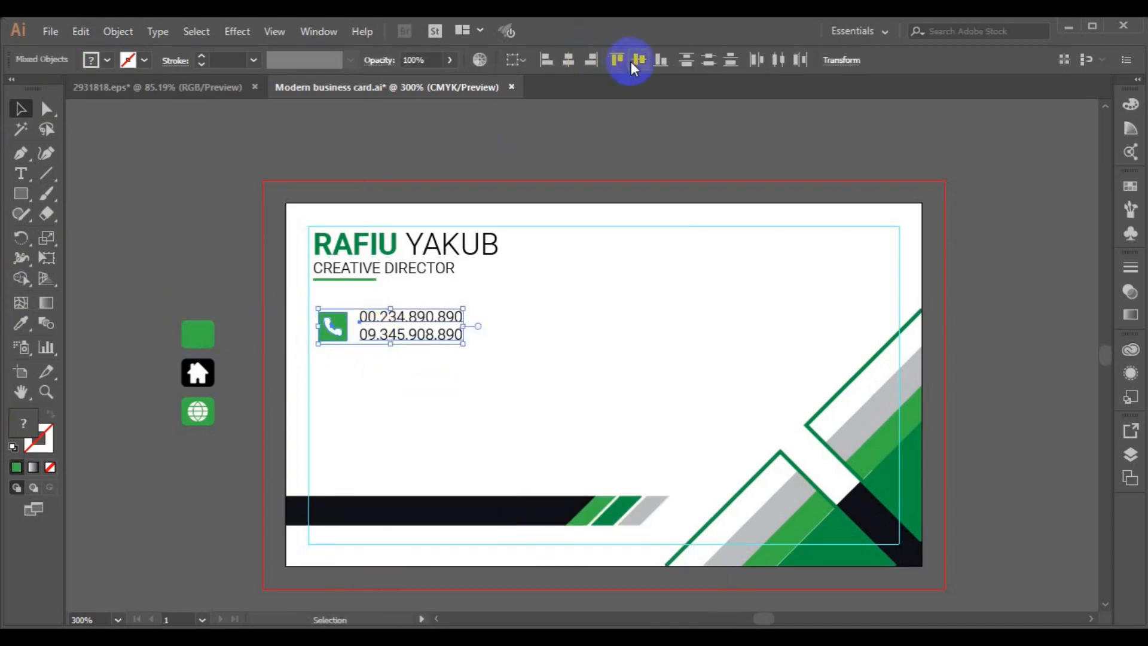
key(ctrl+g)
shift+click(387, 263)
click(548, 61)
click(308, 322)
- Copy the phone row further down the card and delete the copied phone glyph
drag(403, 333, 402, 385)
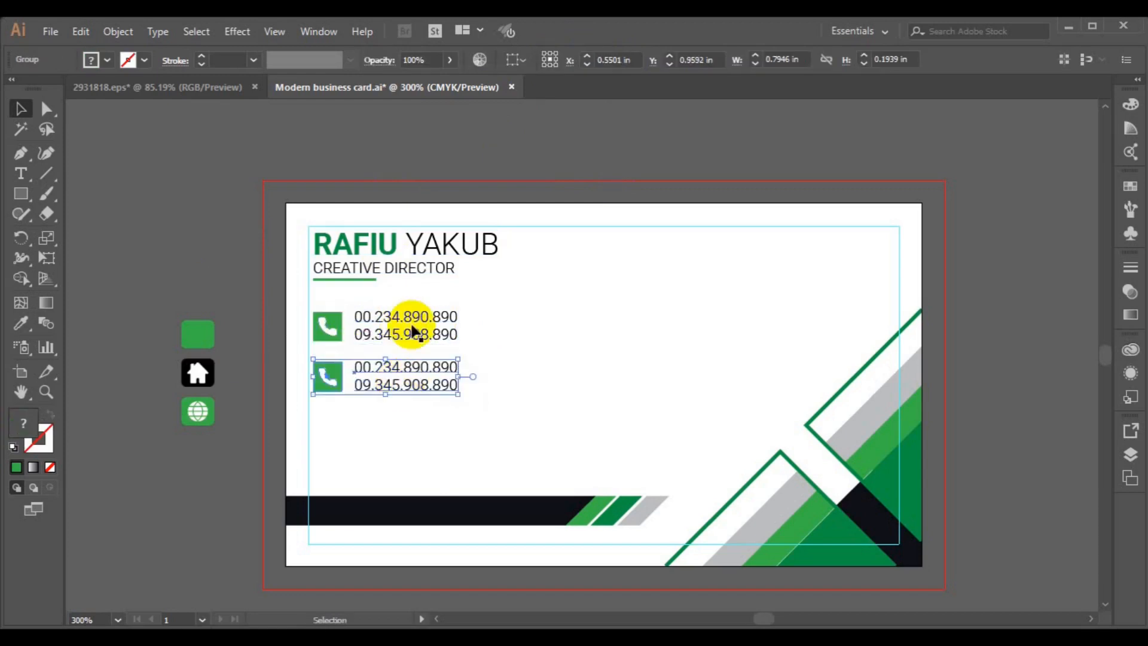
click(119, 32)
click(193, 91)
click(173, 233)
click(331, 381)
click(115, 31)
click(190, 91)
click(140, 234)
click(329, 378)
key(Delete)
- Copy the globe icon onto the second row's square and bring it in front
click(201, 378)
click(194, 410)
click(118, 32)
click(139, 90)
drag(200, 406, 333, 378)
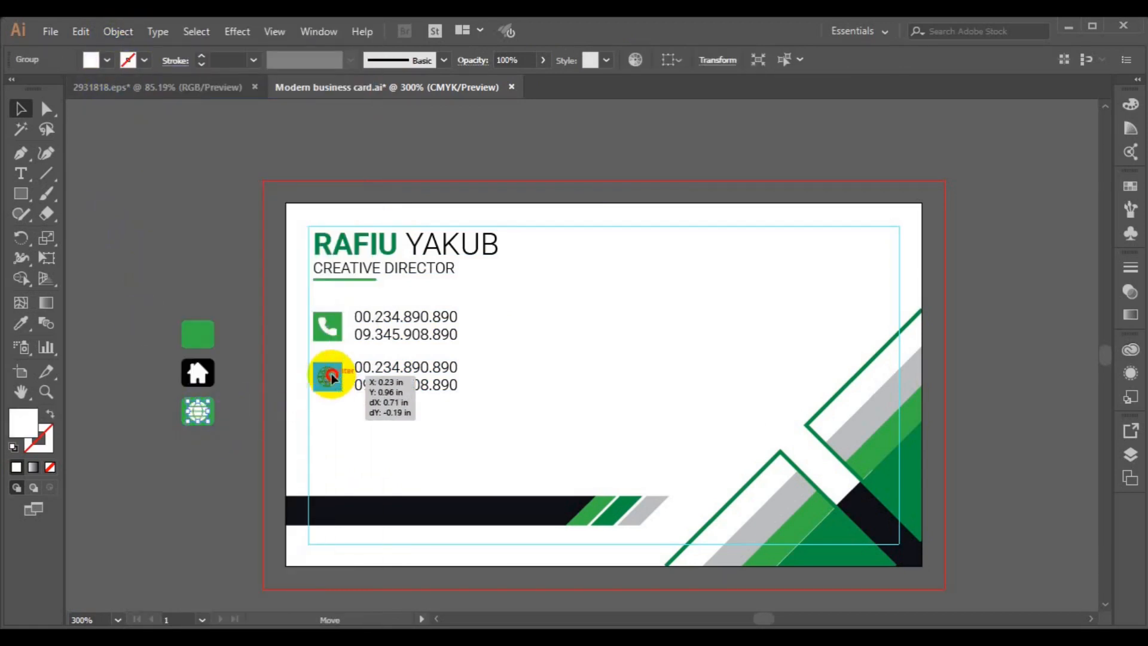
right_click(332, 376)
mouse_move(398, 540)
click(535, 541)
click(536, 541)
click(336, 387)
key(v)
shift+click(328, 379)
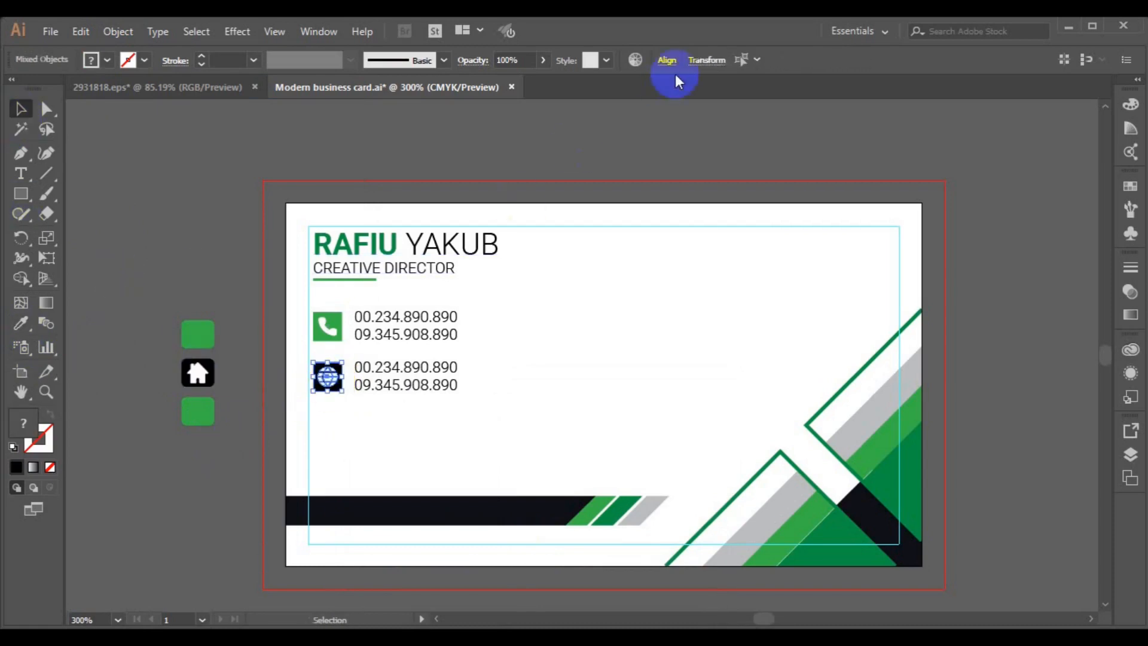
- Replace the copied second row's text with the pasted website address and select the globe
click(666, 60)
click(217, 257)
key(t)
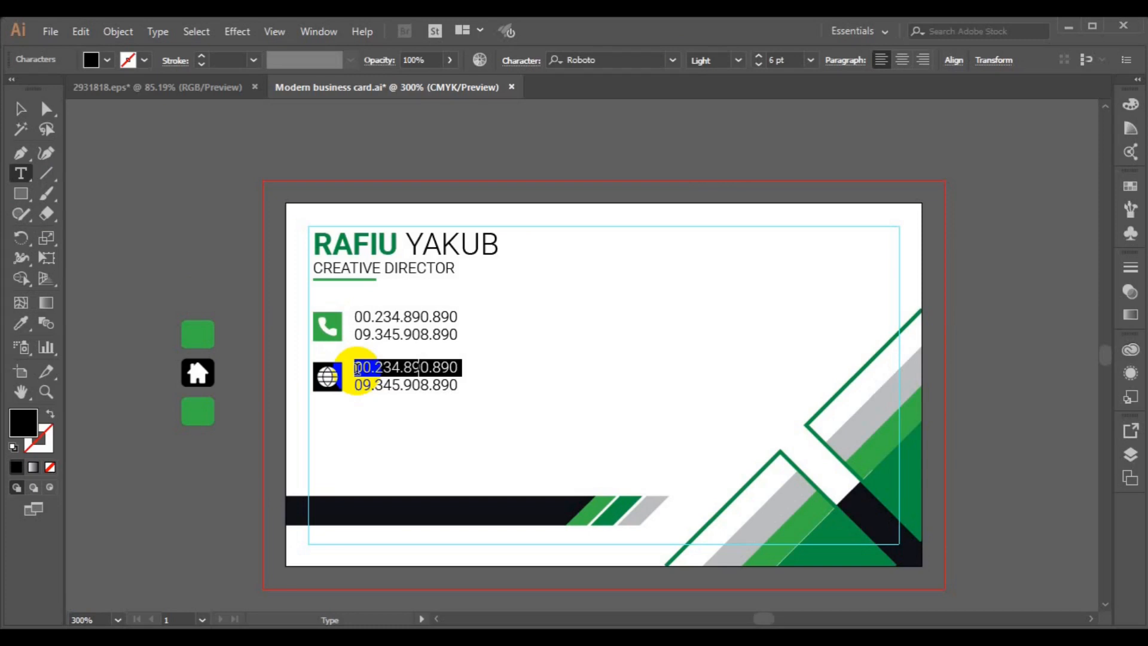
text(www.website.com)
click(21, 109)
shift+click(325, 378)
- Bring the home icon onto the card, delete leftover green squares, and group globe with website text
drag(197, 372, 224, 186)
drag(153, 316, 226, 430)
key(Delete)
click(400, 385)
shift+click(333, 382)
key(ctrl+g)
- Duplicate the website row below as a third row and delete its globe glyph
drag(332, 382, 334, 435)
key(ctrl+shift+g)
click(197, 321)
click(332, 428)
click(118, 32)
click(185, 94)
click(185, 281)
click(332, 430)
key(Delete)
- Ungroup the home icon, place it on the third row's square, and bring it to front
click(223, 185)
click(118, 32)
click(187, 91)
click(163, 270)
drag(224, 185, 333, 436)
right_click(333, 437)
mouse_move(375, 345)
click(538, 345)
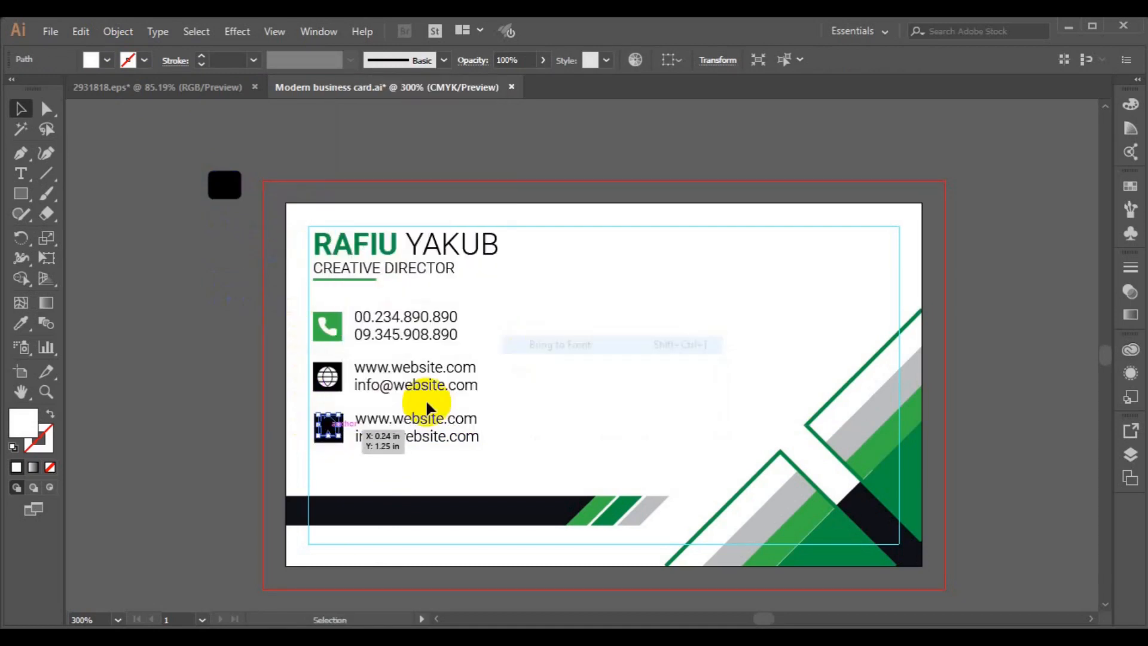
- Color the third row's square the phone square's green and vertically center the home icon on it
click(333, 439)
click(21, 323)
click(329, 314)
click(21, 109)
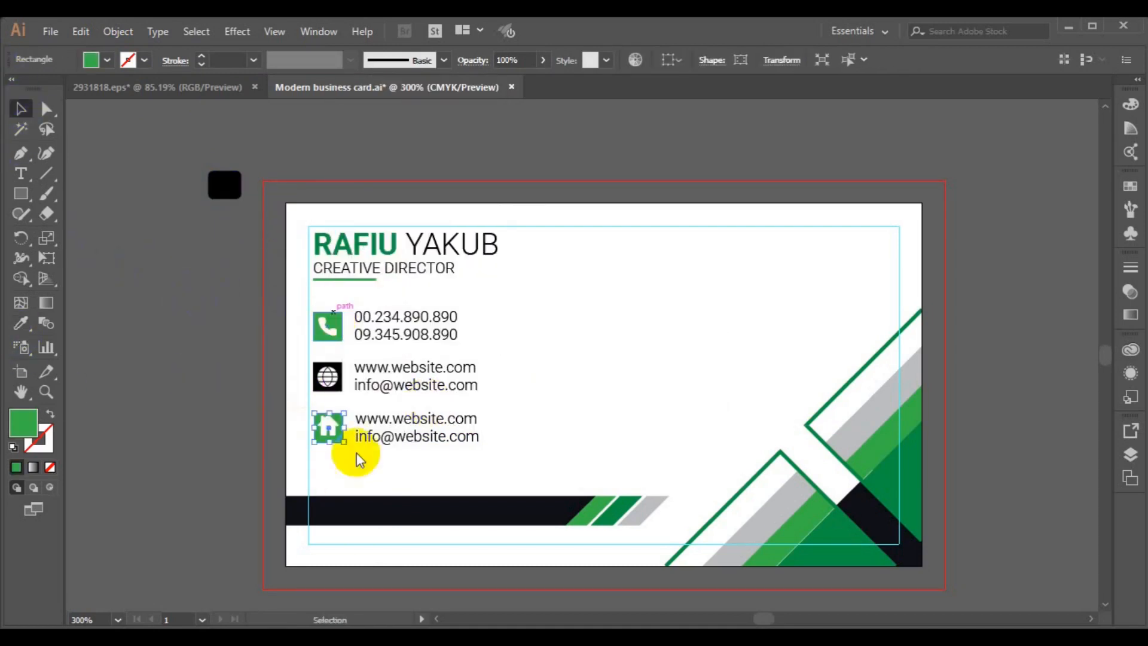
shift+click(335, 429)
click(666, 61)
click(635, 106)
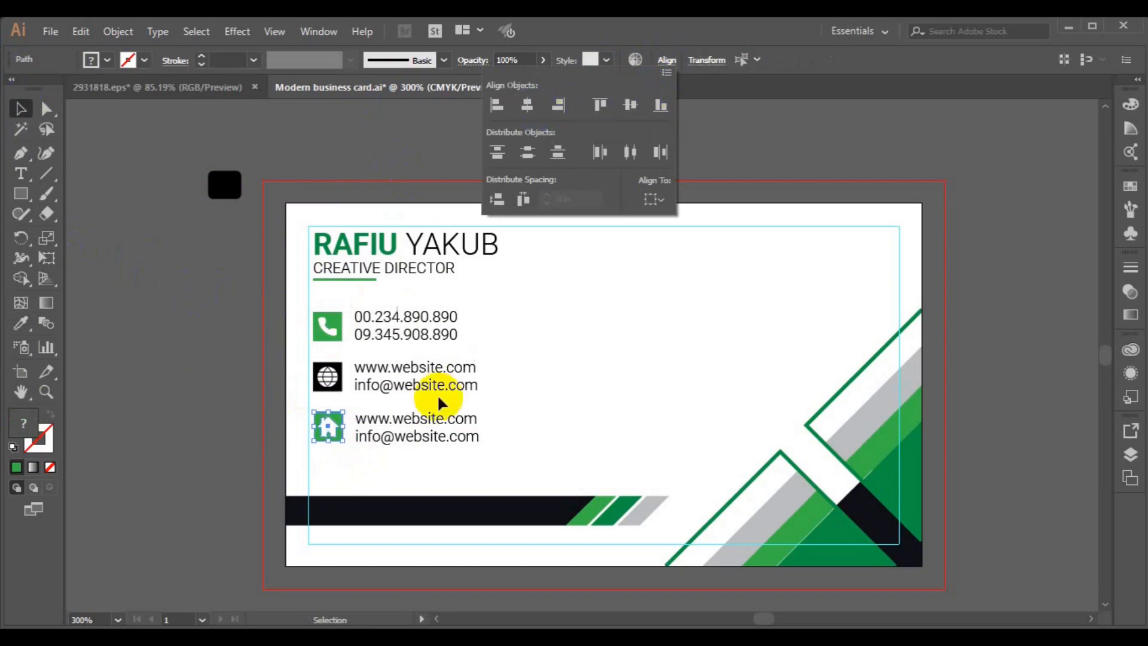
- Replace the third row's text with the street address starting '777'
click(384, 441)
click(20, 174)
click(375, 417)
key(ctrl+a)
text(777)
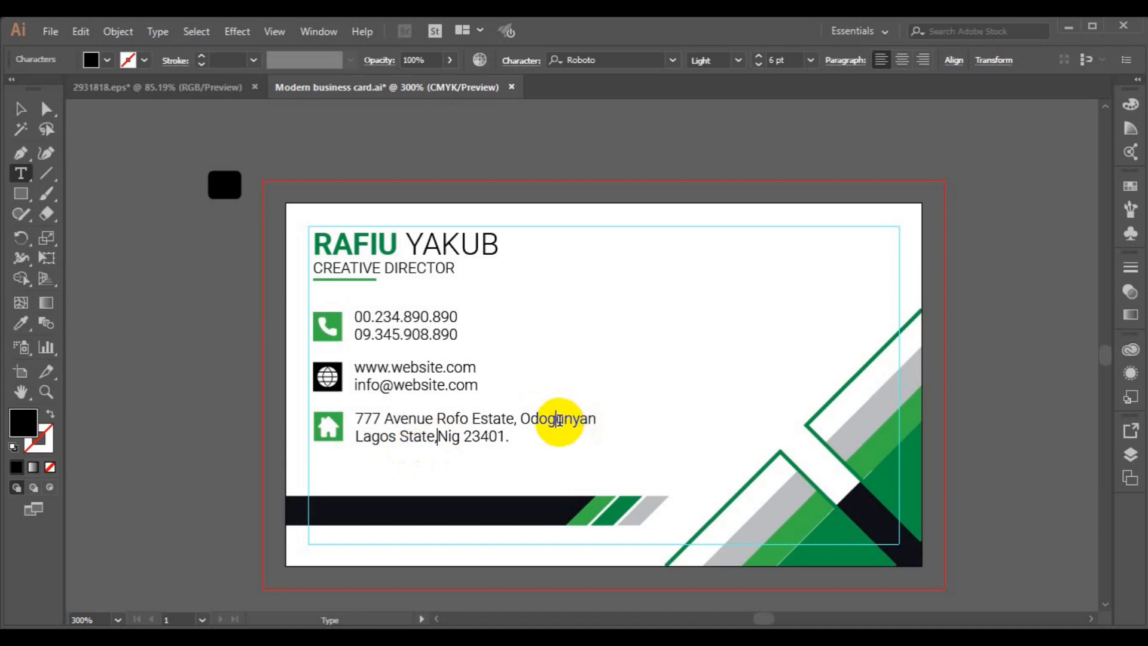
- Shorten the address's last word and regroup the address and website rows with their icons
drag(560, 419, 596, 419)
key(BackSpace)
shift+click(328, 427)
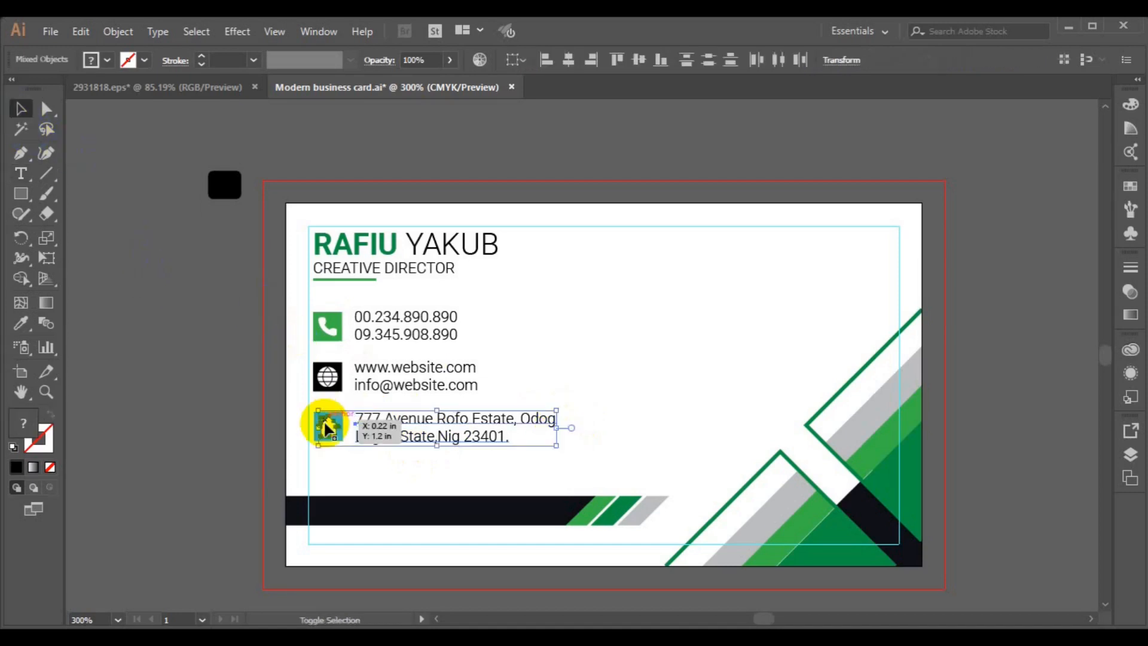
click(637, 63)
key(ctrl+g)
drag(296, 362, 383, 376)
key(ctrl+g)
click(118, 32)
click(197, 90)
click(346, 315)
- Ungroup the address row and left-align the address text with the website text
click(376, 383)
click(377, 421)
click(117, 34)
click(191, 90)
click(181, 235)
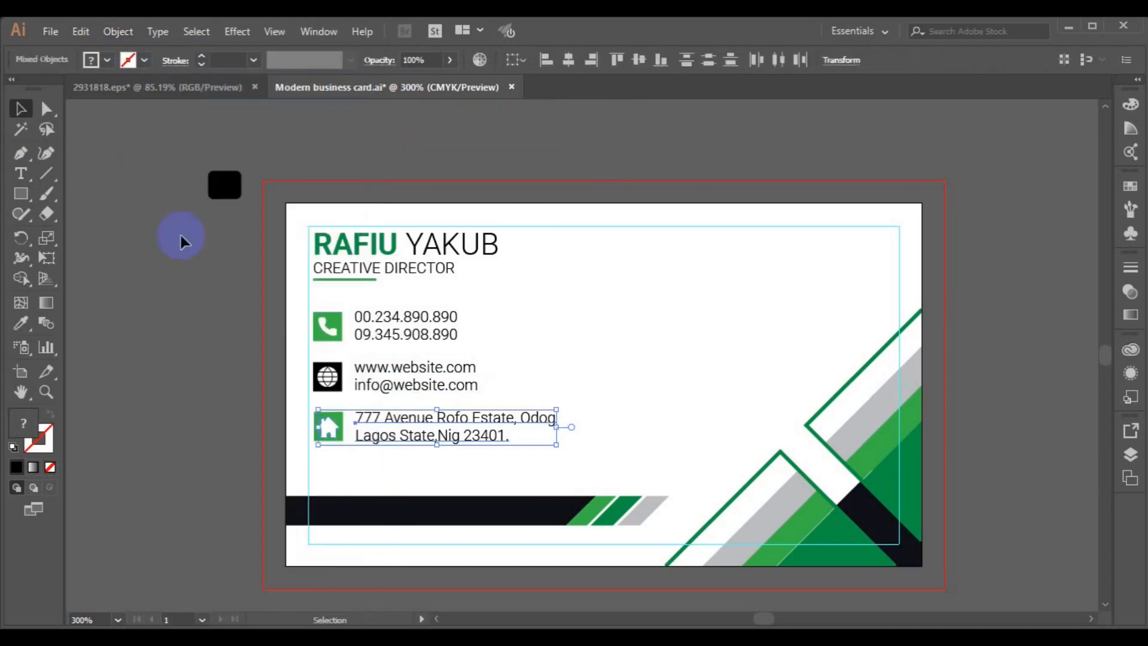
click(411, 417)
shift+click(389, 386)
click(946, 65)
click(786, 104)
click(178, 403)
- Ungroup the phone row, left-align the phone numbers with the website text, and group them
click(380, 336)
click(109, 31)
click(191, 90)
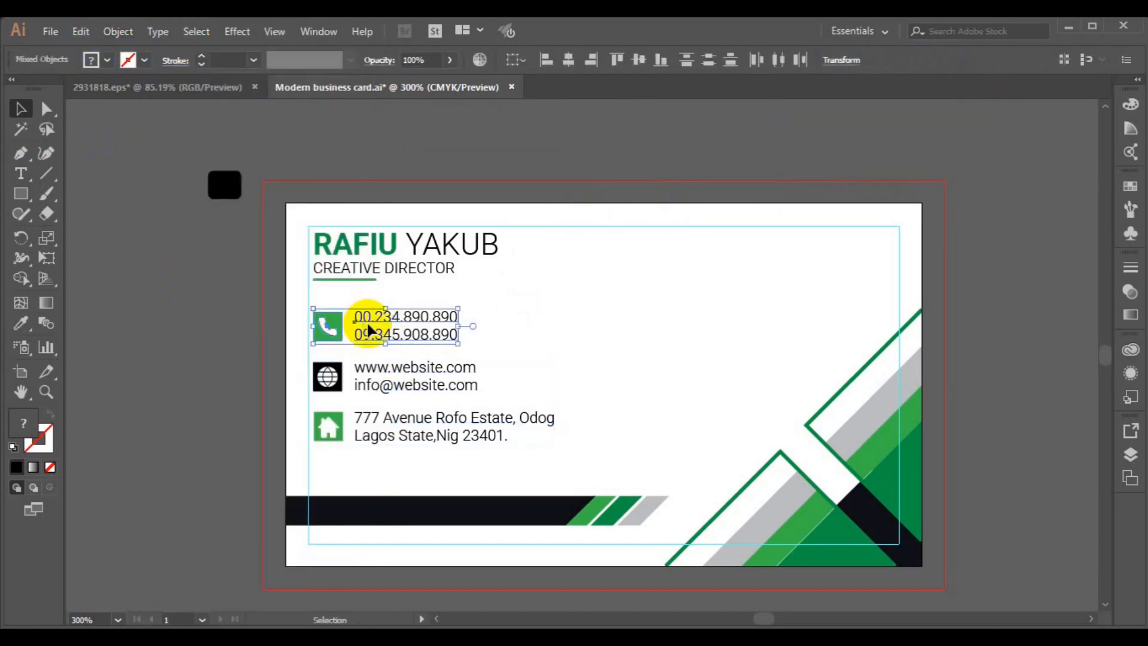
click(341, 303)
click(372, 341)
shift+click(454, 379)
click(954, 61)
click(786, 108)
click(597, 169)
key(ctrl+g)
- Left-align all three contact texts, nudge them right, and group them
shift+click(437, 436)
click(954, 62)
click(784, 106)
click(210, 310)
key(Right)
key(Right)
key(Right)
key(Right)
key(ctrl+g)
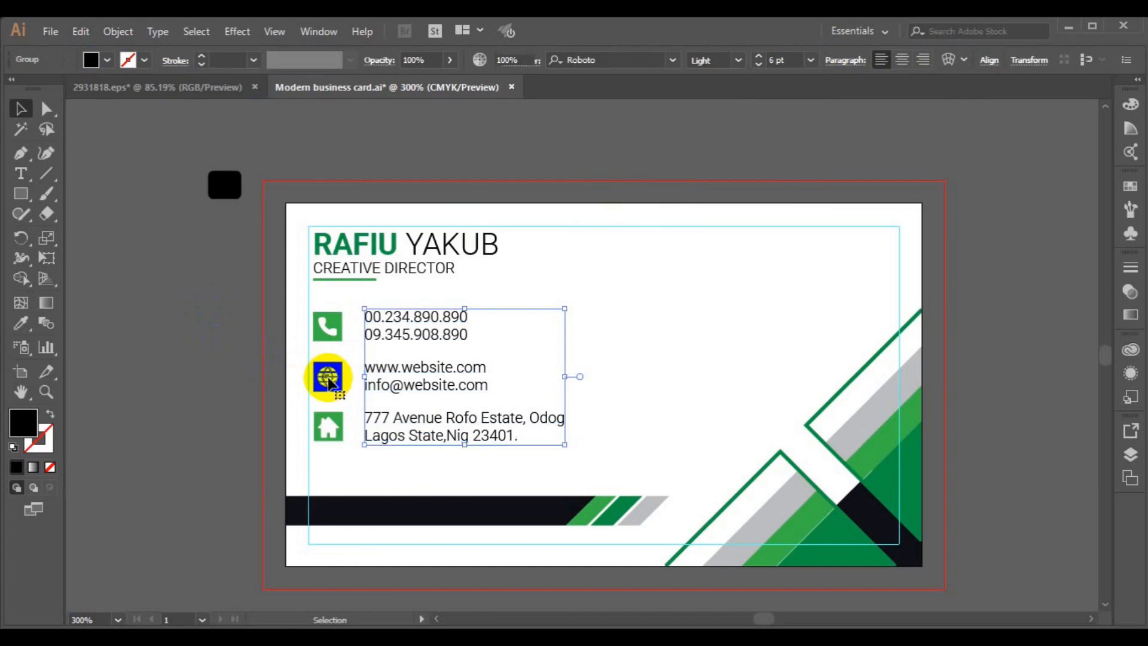
- Try centering the three icons over the contact texts, then undo it
click(328, 382)
shift+click(329, 425)
shift+click(327, 335)
shift+click(395, 383)
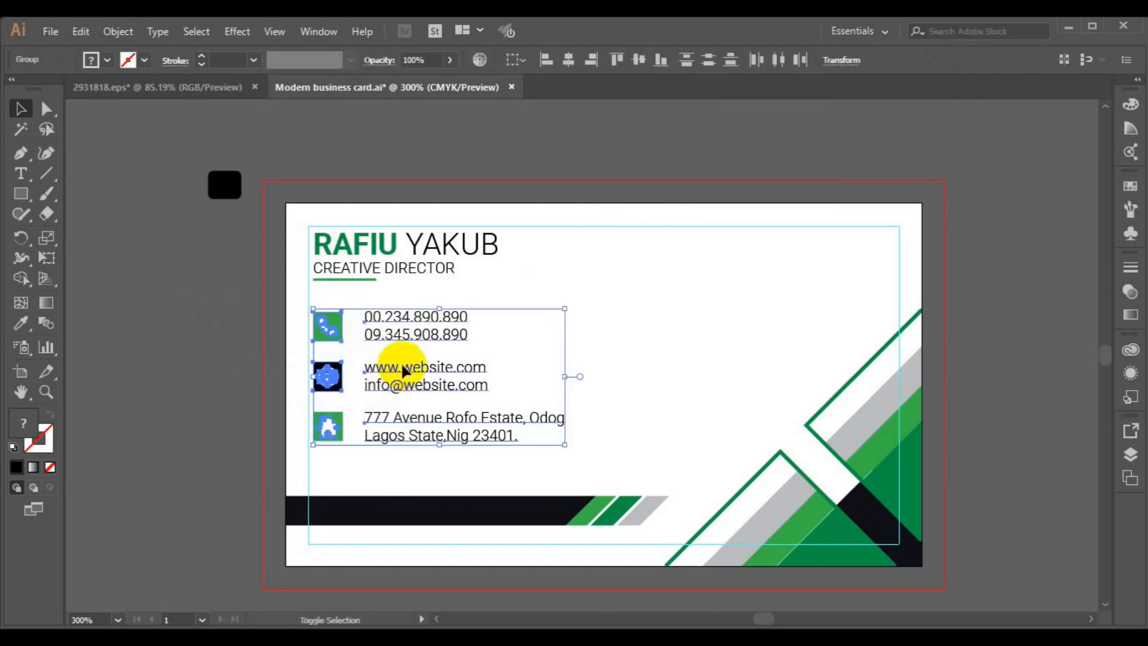
click(569, 60)
key(ctrl+z)
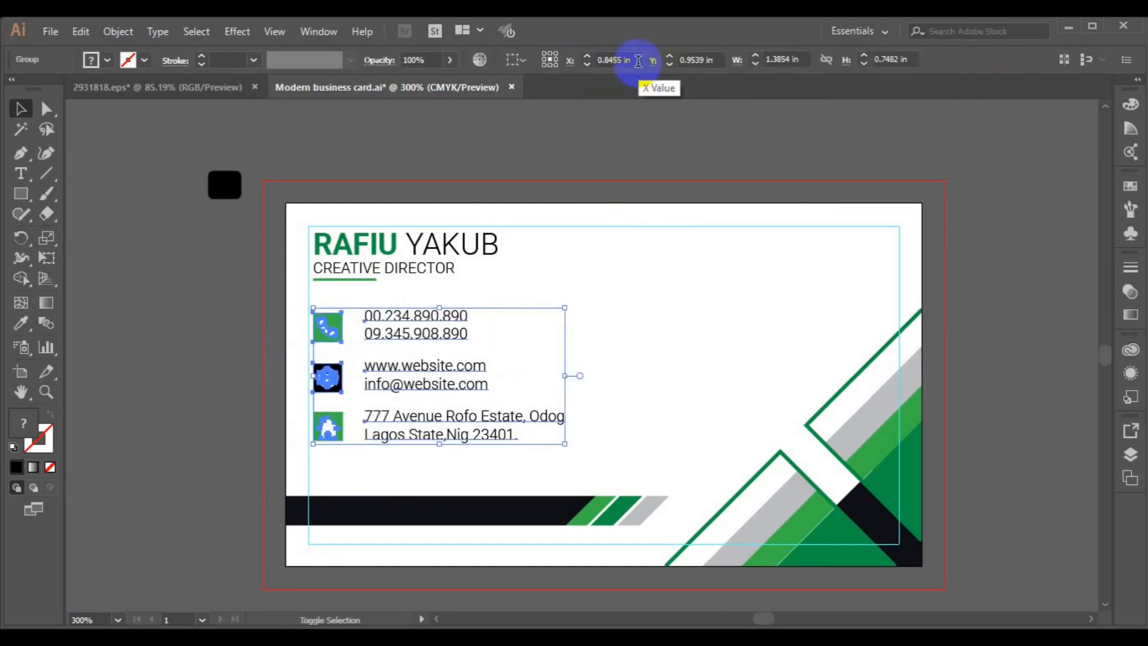
key(ctrl+shift+a)
- Draw a 0.5 pt green, unfilled line under the phone numbers with the Pen tool
key(p)
click(145, 62)
click(75, 106)
click(107, 62)
click(17, 90)
click(314, 351)
click(314, 351)
click(501, 351)
key(ctrl+shift+a)
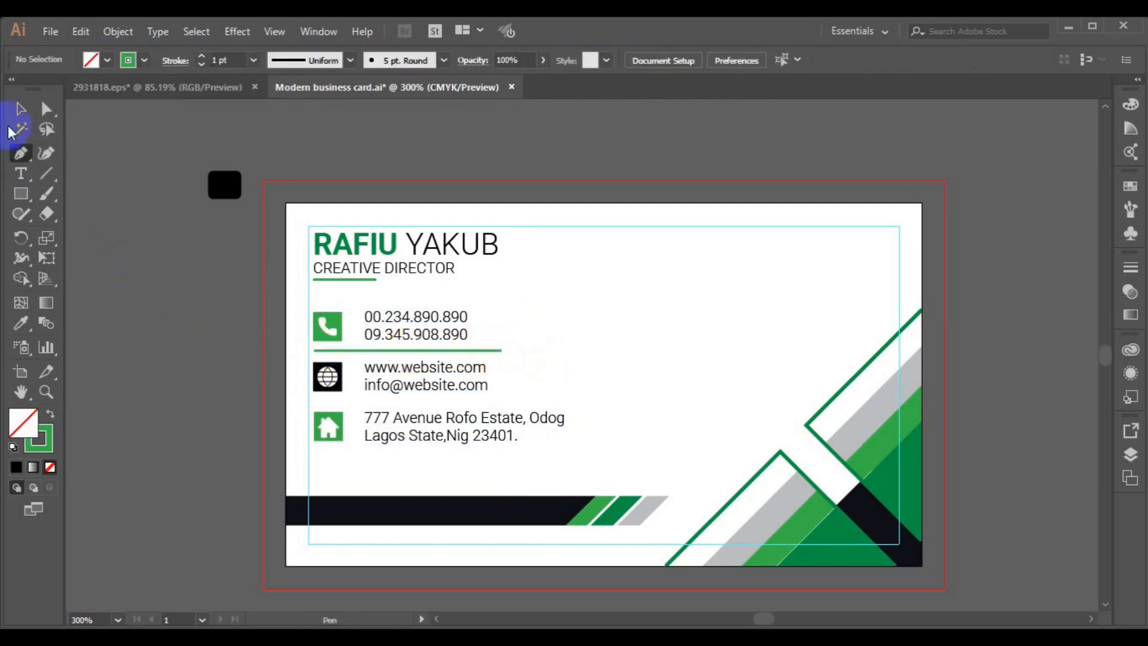
click(347, 350)
click(253, 60)
click(264, 90)
- Copy the green line below the website row, group both lines, and group icons with texts
drag(426, 351, 426, 401)
shift+click(500, 350)
key(ctrl+g)
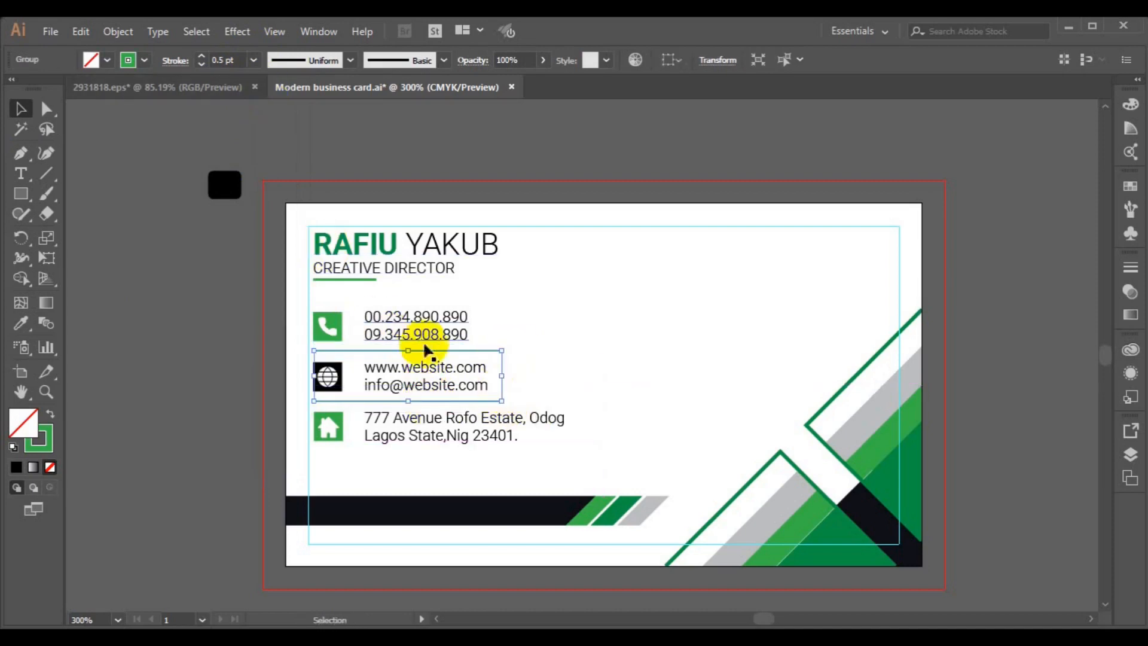
click(421, 340)
shift+click(335, 329)
key(ctrl+g)
click(236, 373)
click(323, 400)
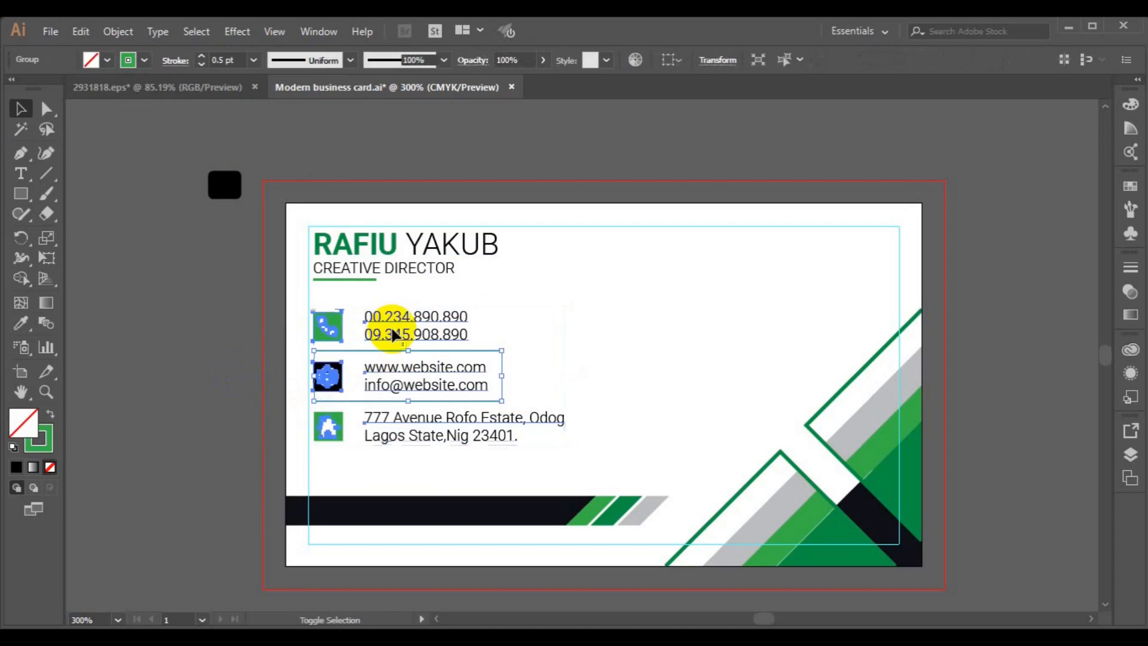
shift+click(396, 332)
- Stretch the green lines to the text block's width and delete the leftover black square
click(620, 235)
click(469, 351)
drag(501, 377, 564, 384)
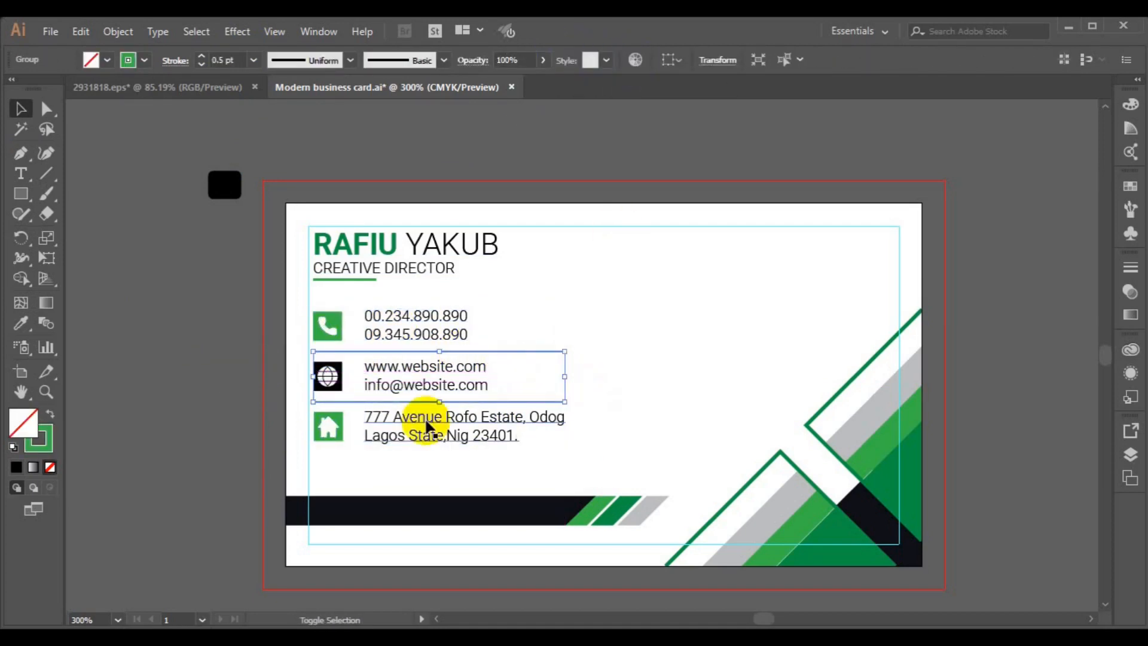
shift+click(427, 420)
shift+click(359, 271)
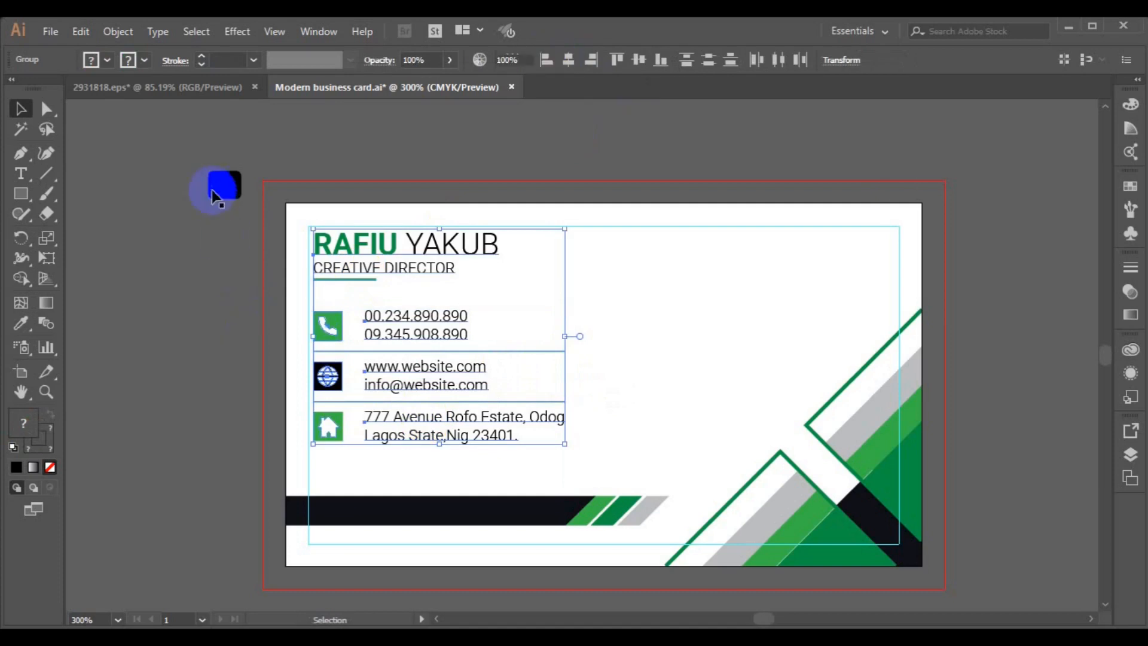
click(219, 193)
key(Delete)
click(50, 32)
- Place the qr-code image from the freepik stockpoto folder
click(114, 301)
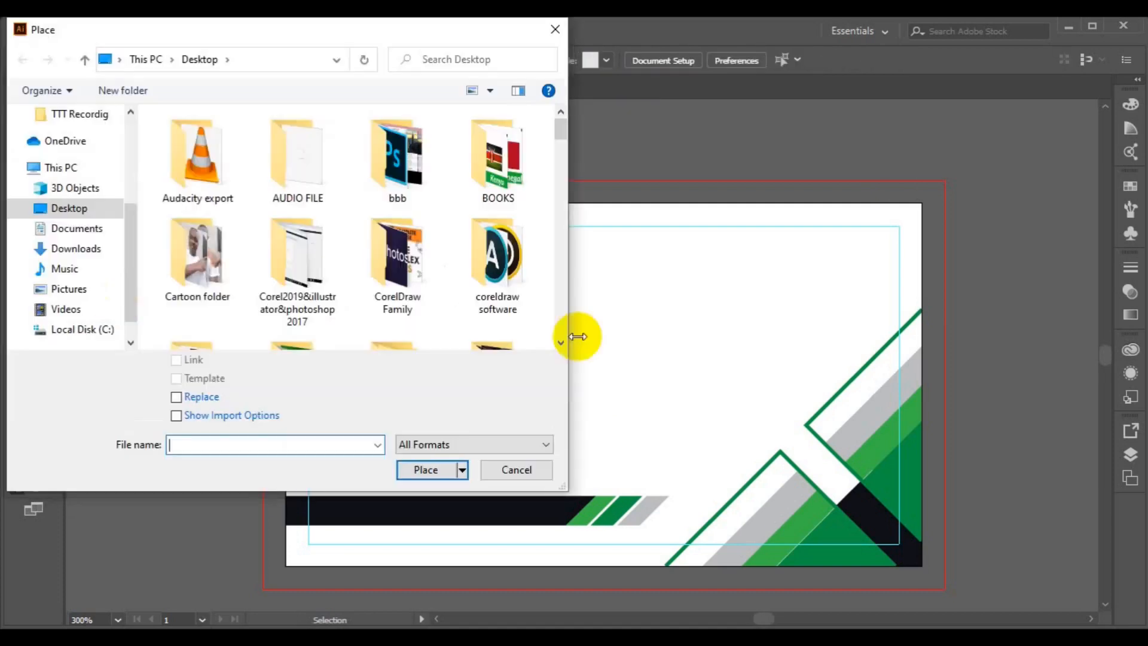
click(561, 345)
drag(560, 172, 558, 142)
click(558, 124)
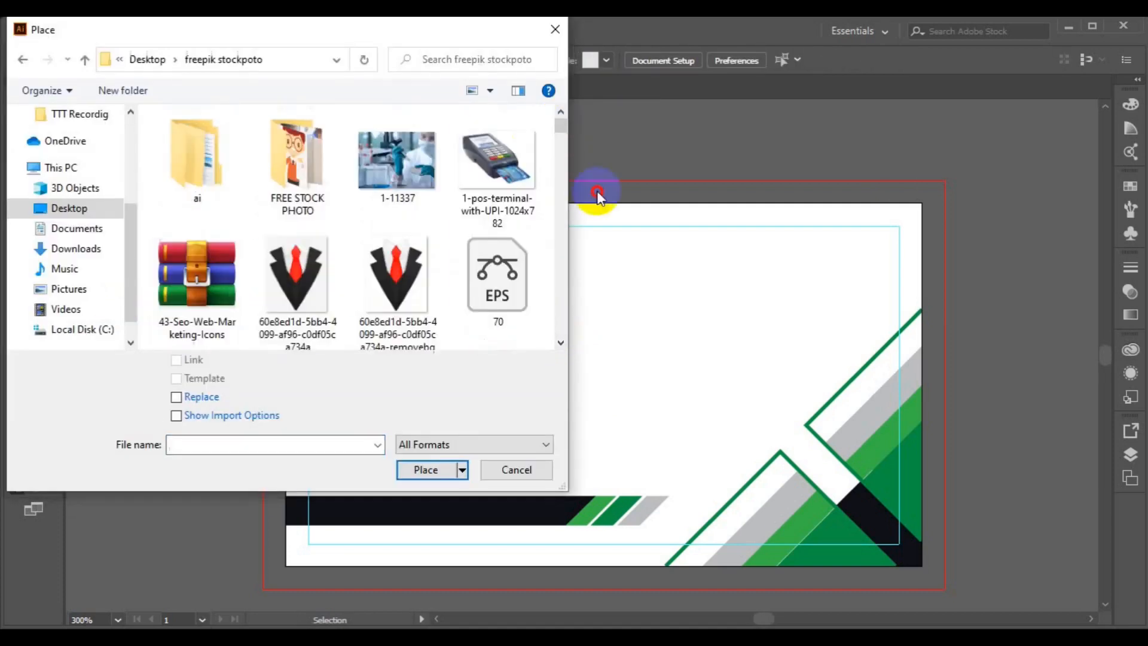
drag(561, 123, 568, 317)
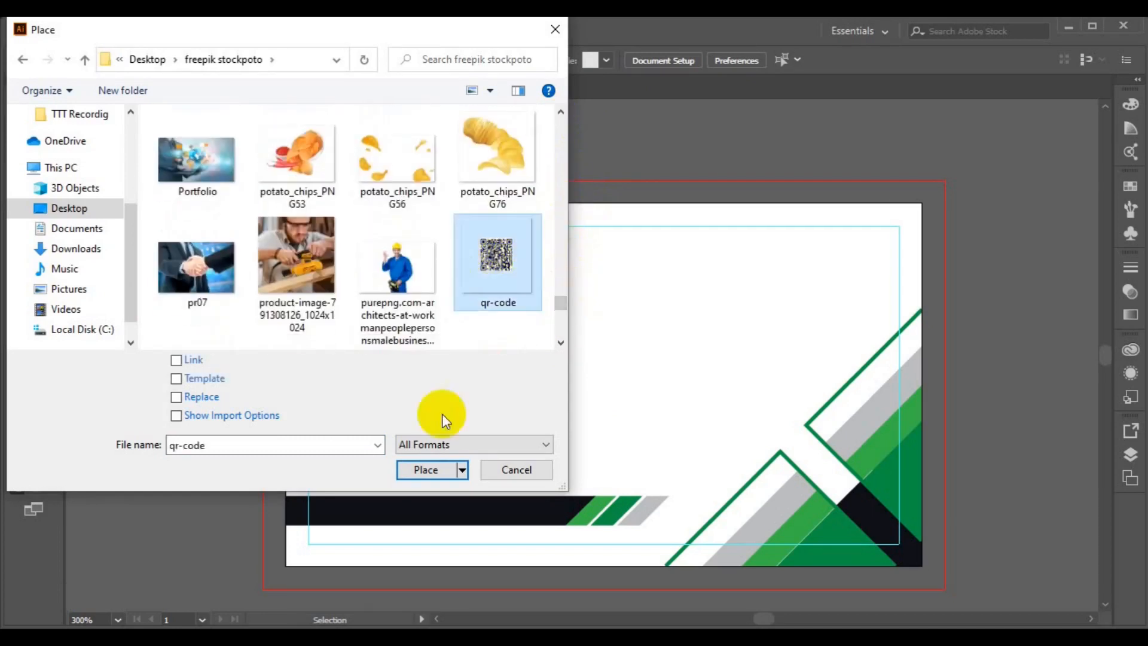
double_click(494, 256)
- Position the QR code at the card's upper right, enlarge it to about 0.7 in, and zoom to 200%
drag(684, 268, 790, 386)
drag(727, 318, 756, 318)
drag(820, 382, 839, 395)
click(977, 351)
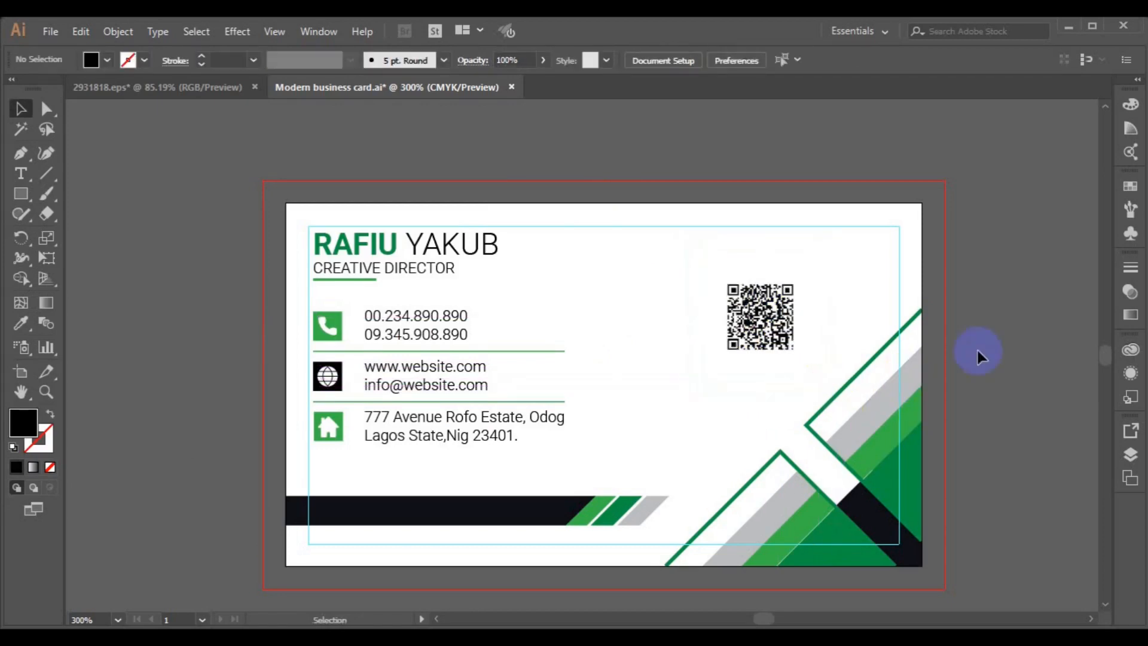
key(ctrl+0)
key(ctrl+minus)
key(ctrl+minus)
key(space)
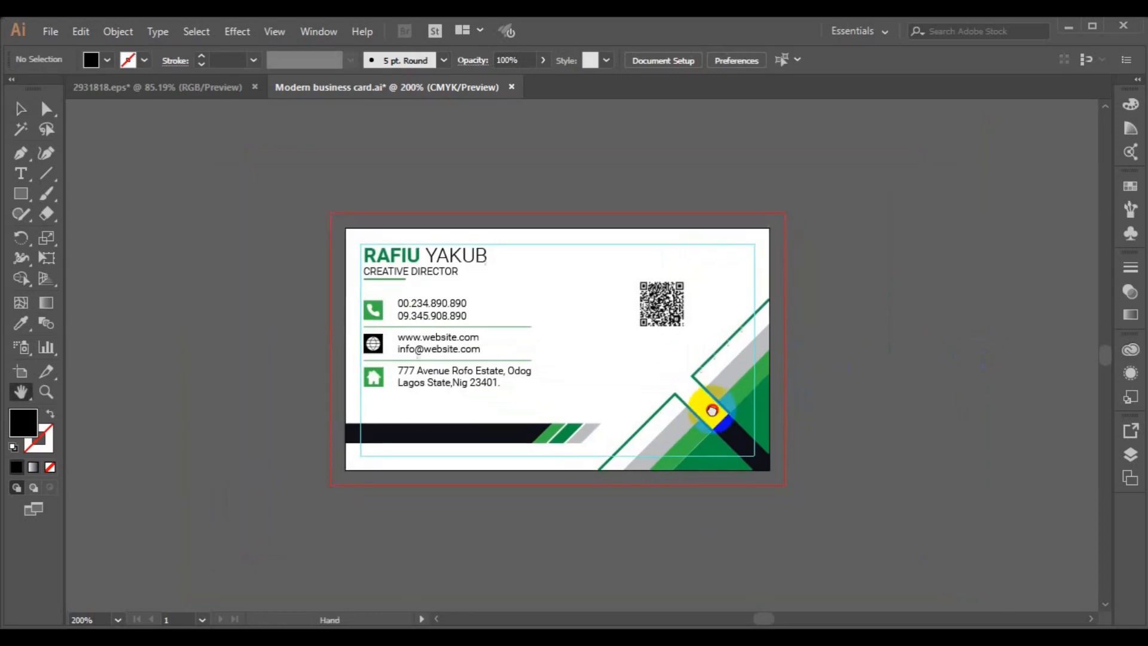